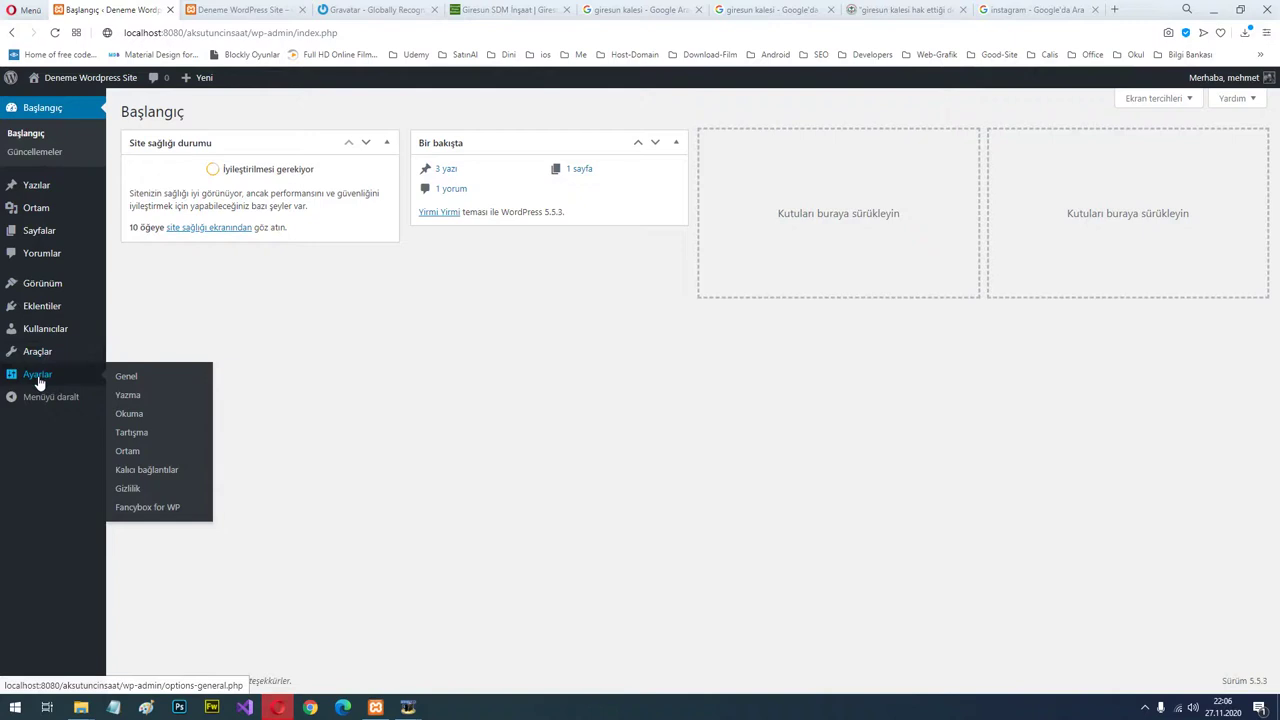
# Open the Temalar page, glance at the live Giresun Kalesi post, and return to Temalar.
pyautogui.moveTo(40, 330)
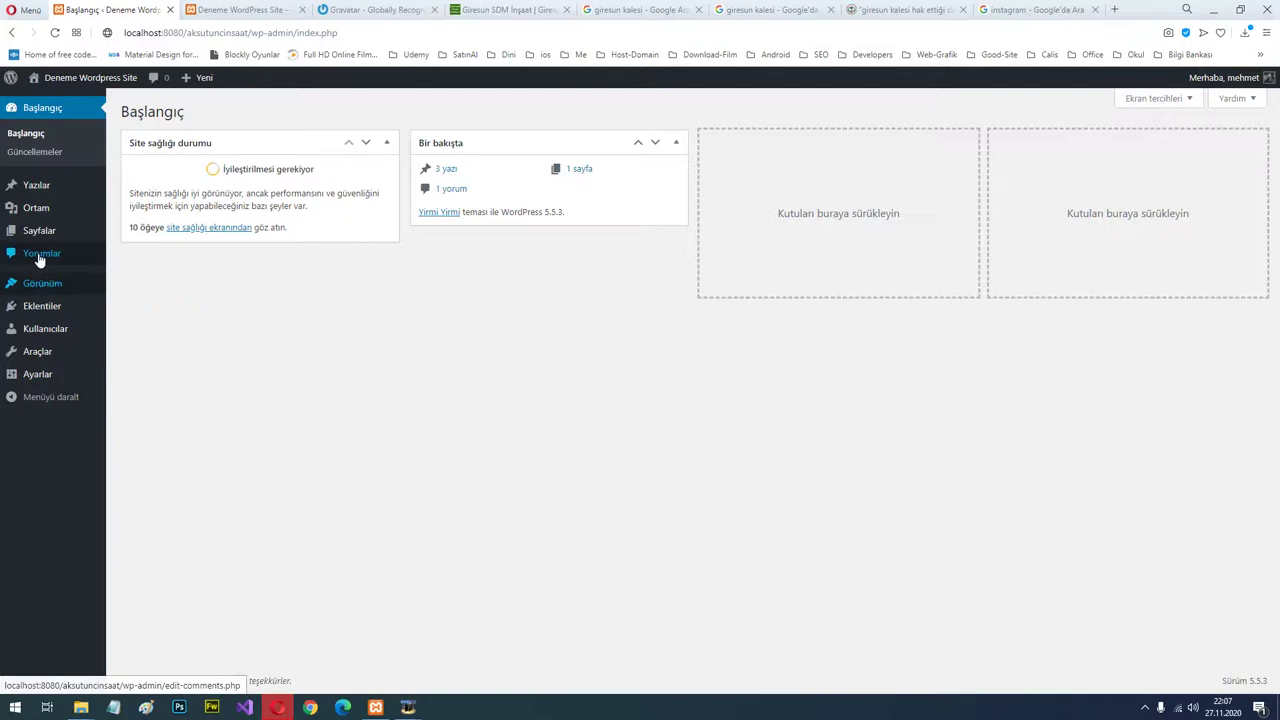
pyautogui.click(40, 283)
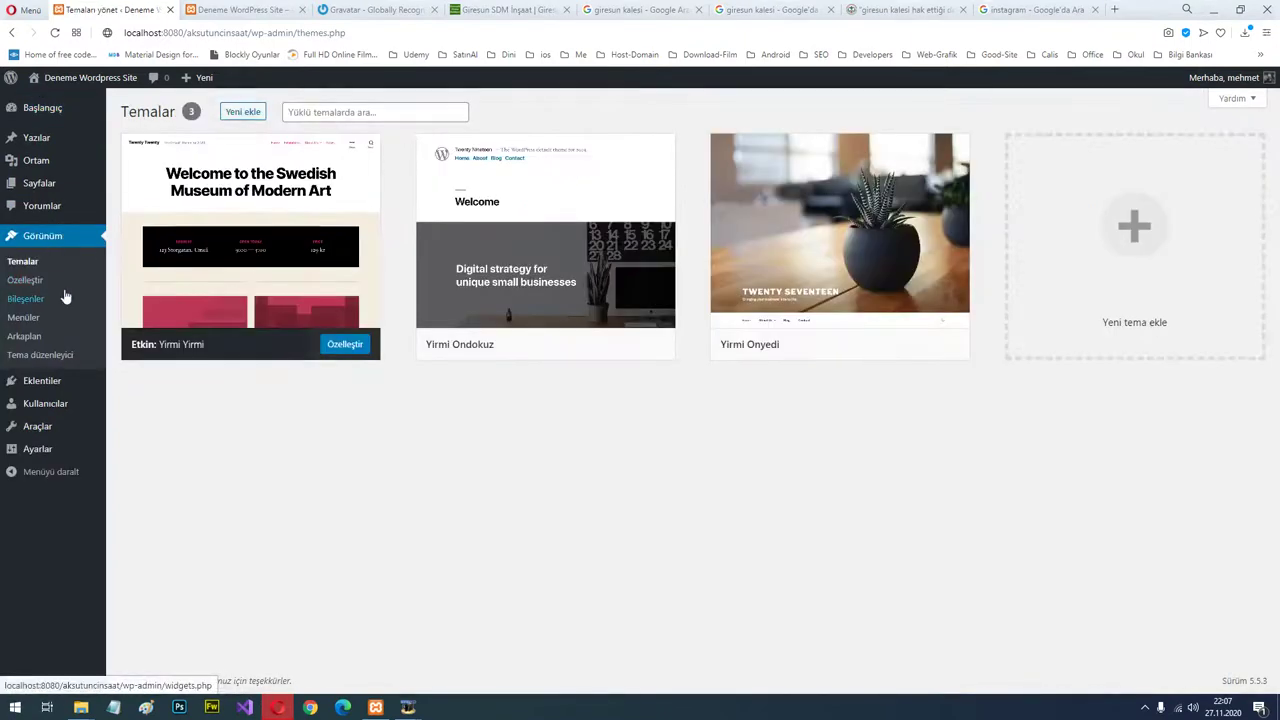
pyautogui.click(250, 10)
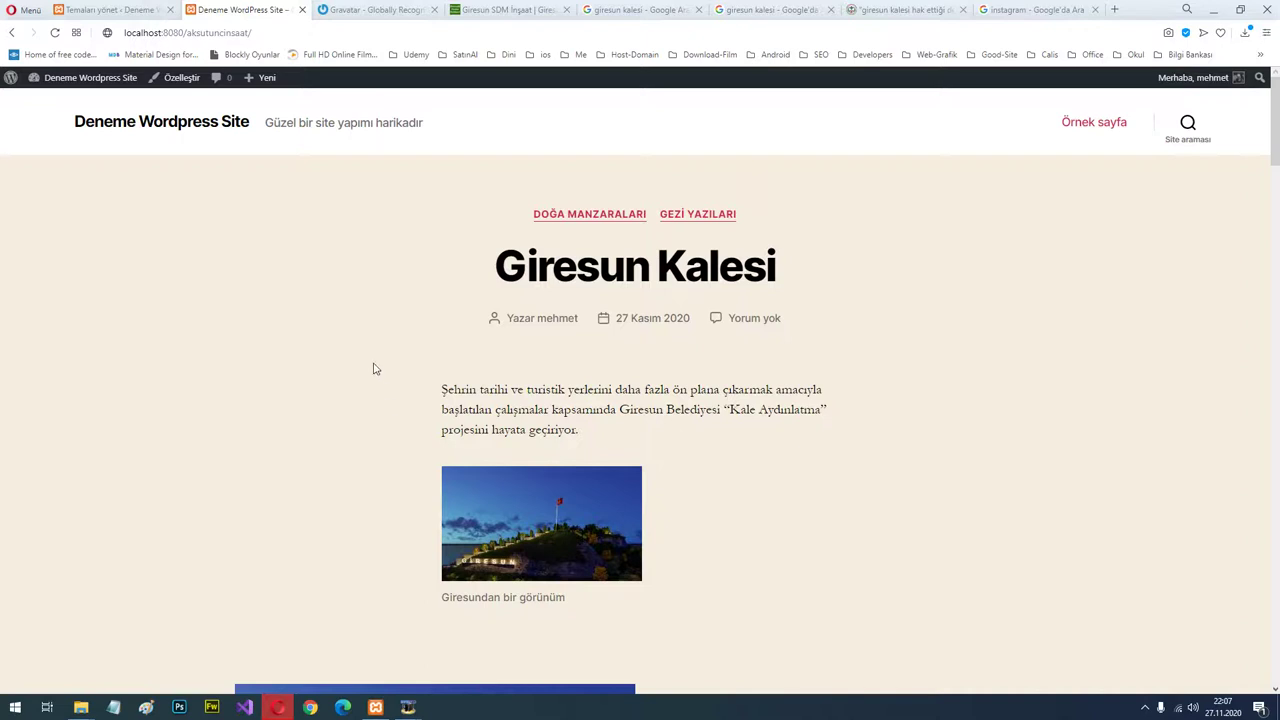
pyautogui.click(128, 10)
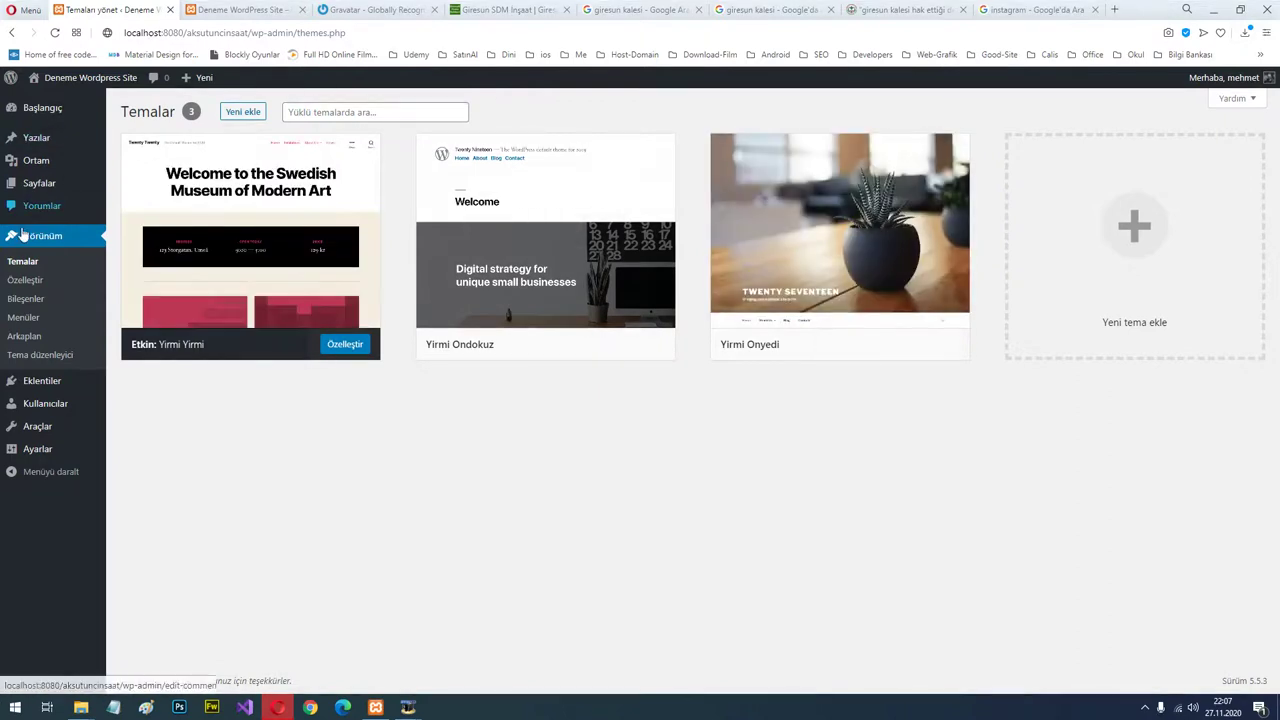
# Scroll through the Yeni ekle theme catalogue and open the Hestia theme preview.
pyautogui.click(235, 116)
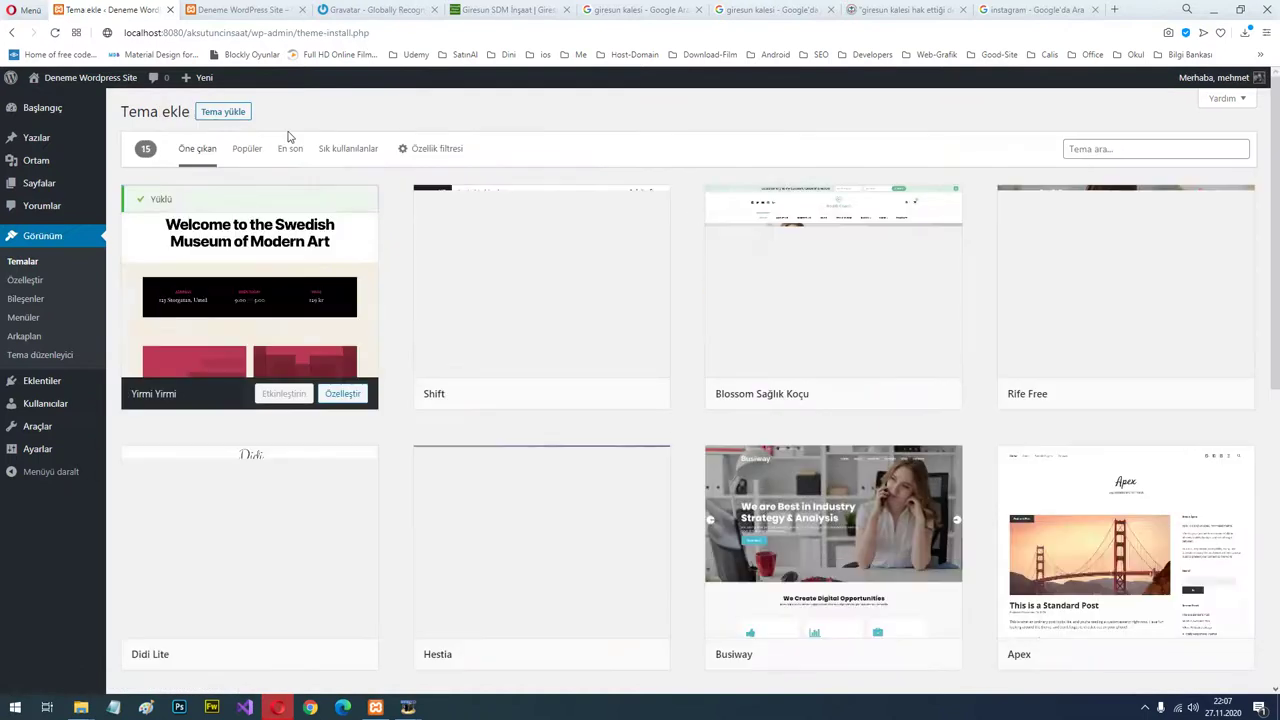
pyautogui.scroll(-6, 1225, 447)
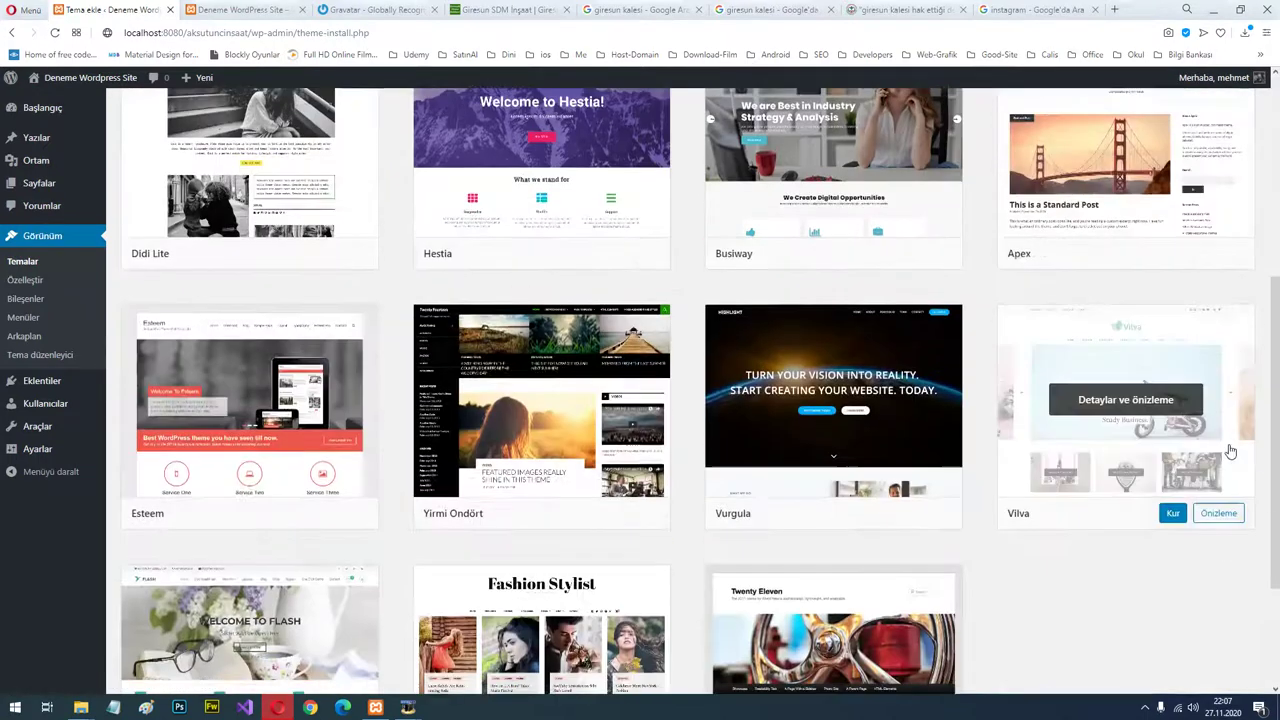
pyautogui.scroll(1, 1152, 452)
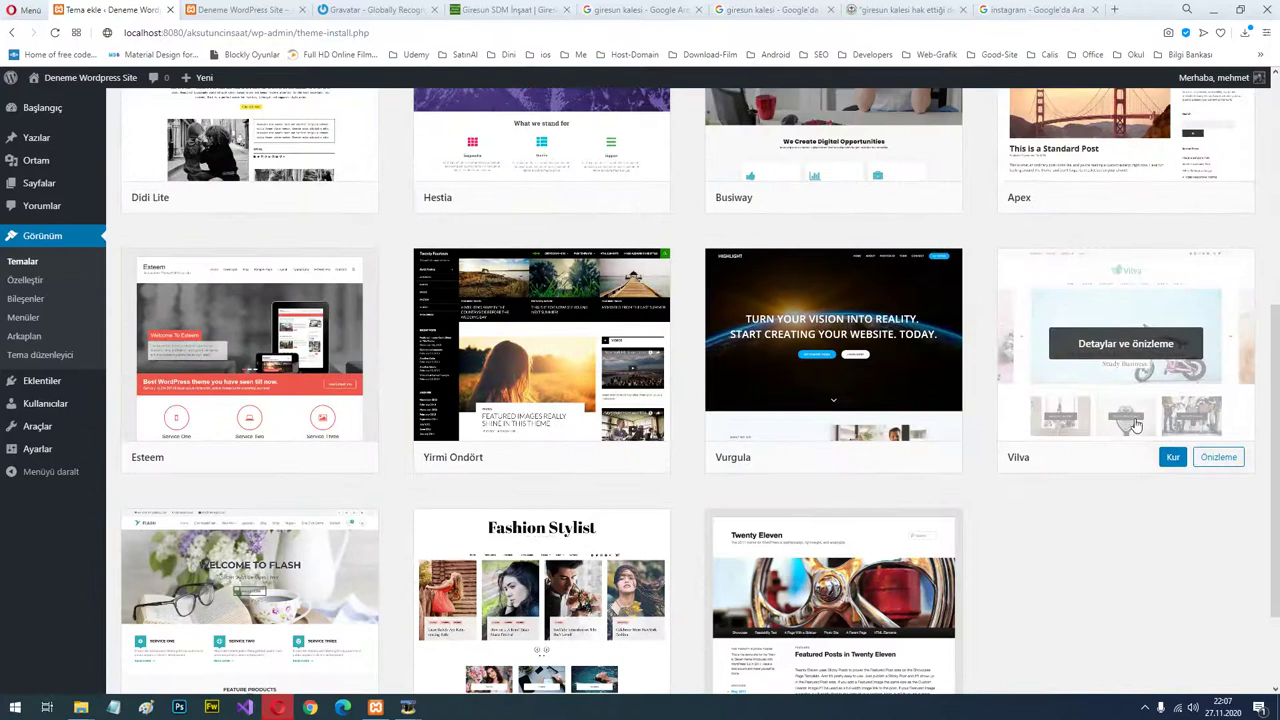
pyautogui.scroll(-1, 1004, 492)
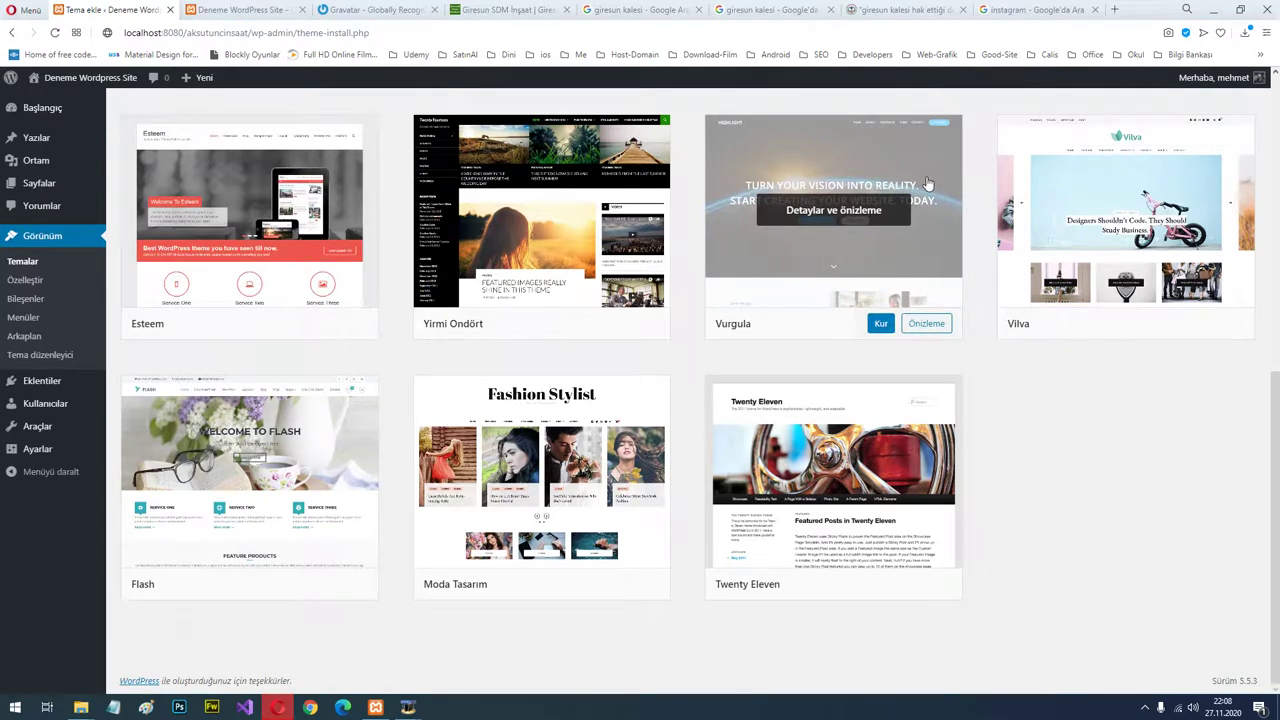
pyautogui.scroll(3, 830, 310)
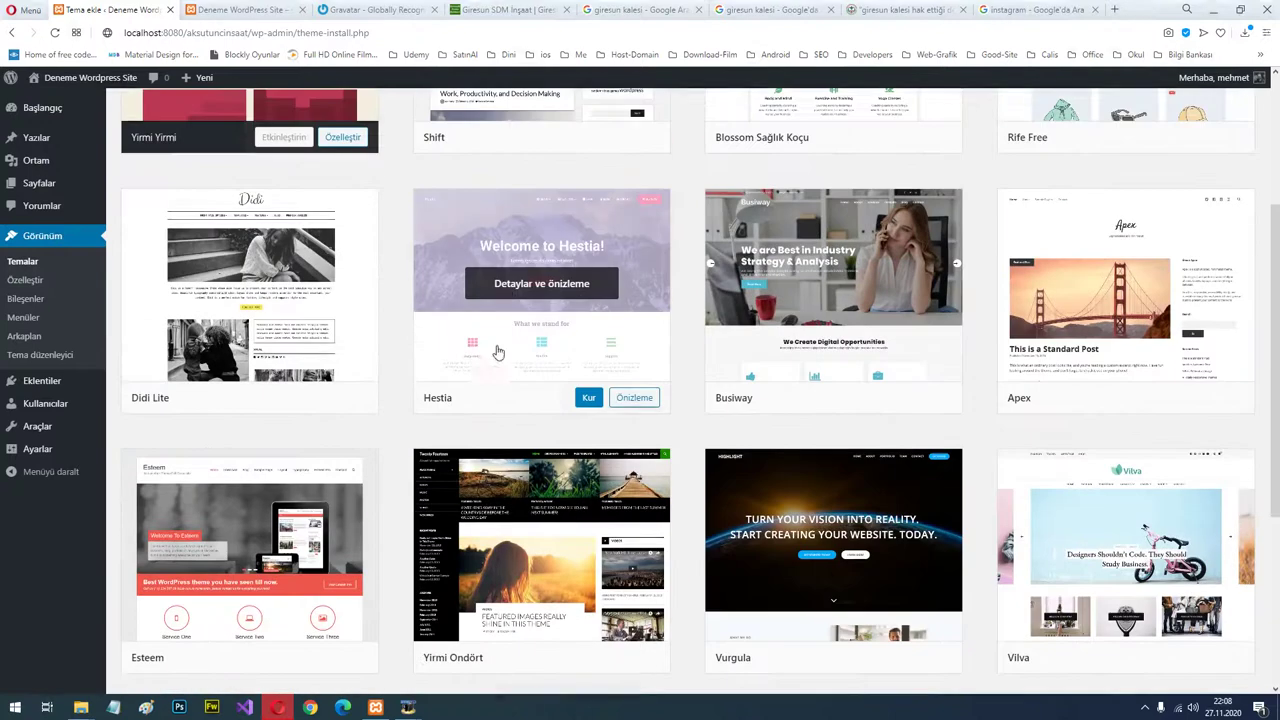
pyautogui.click(630, 400)
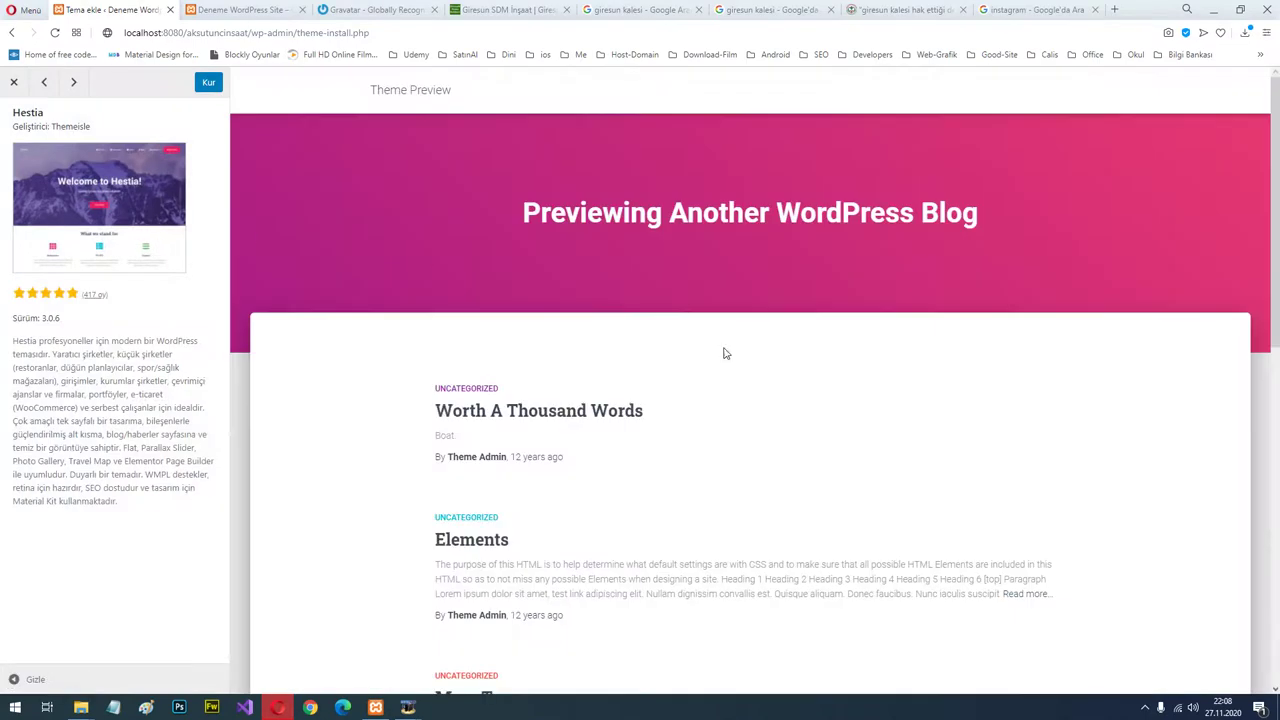
# Scroll through the Hestia preview, then close it to return to the catalogue.
pyautogui.scroll(-10, 660, 310)
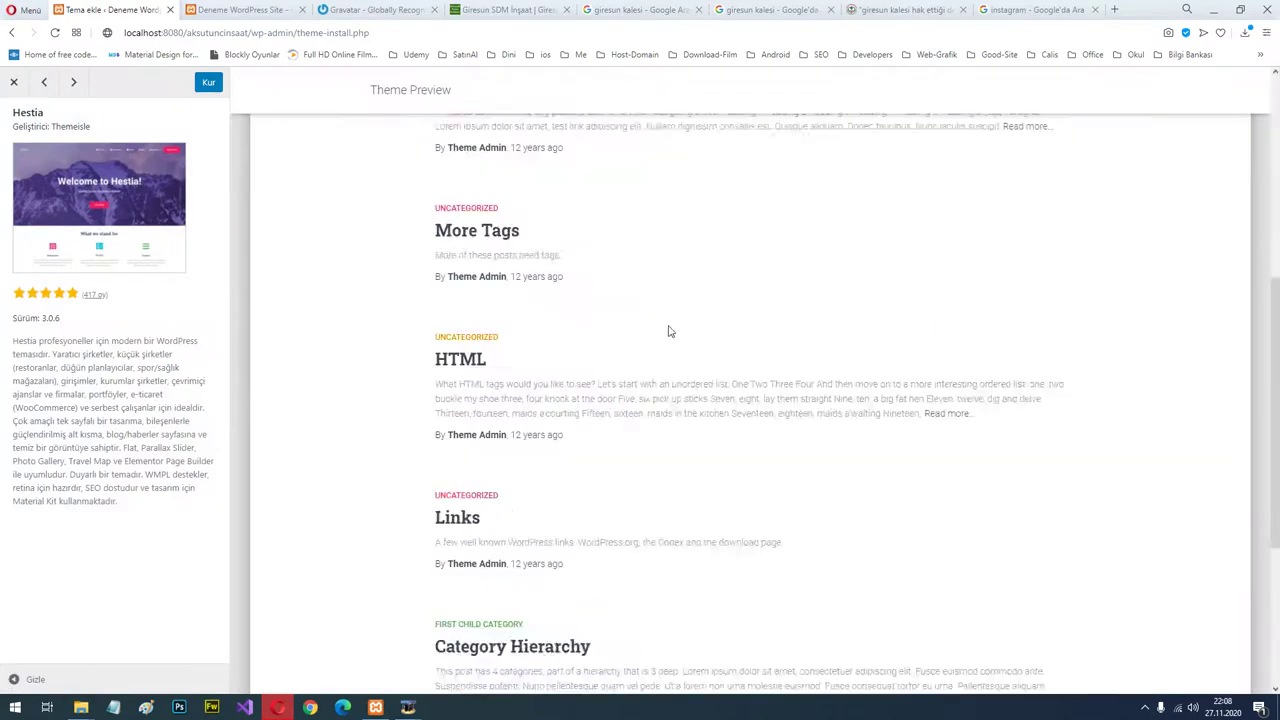
pyautogui.scroll(10, 659, 337)
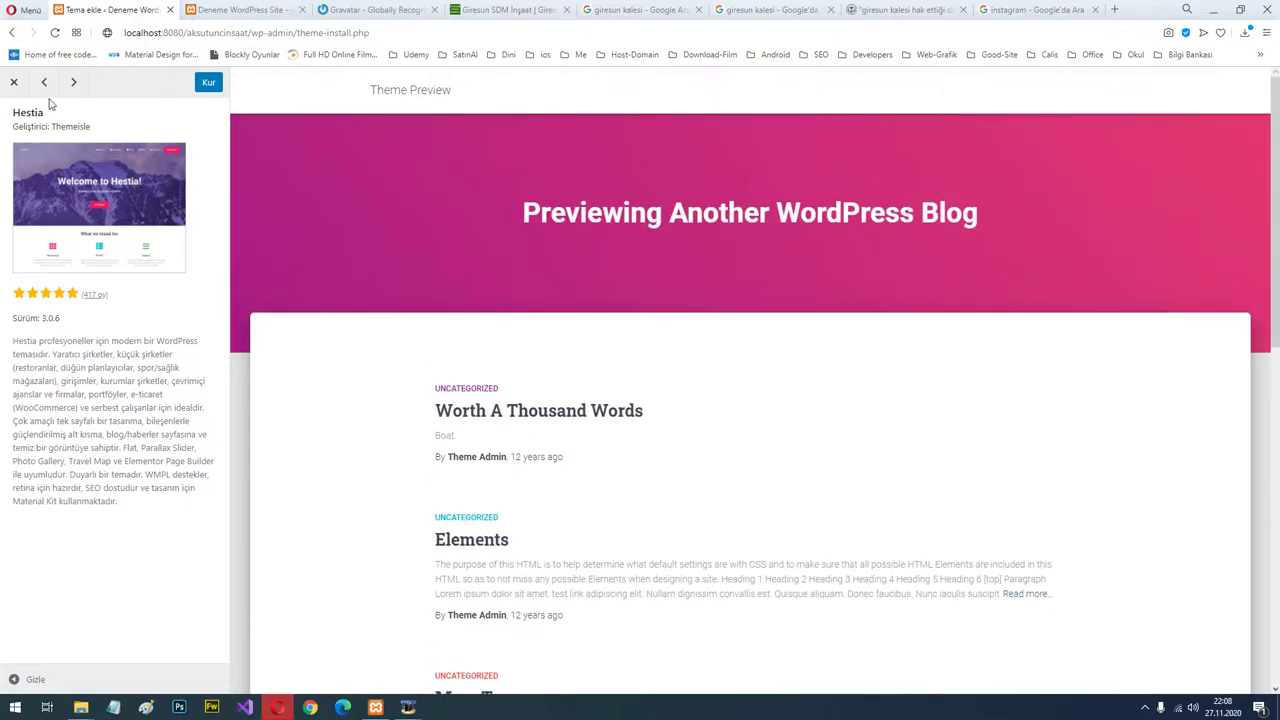
pyautogui.click(15, 84)
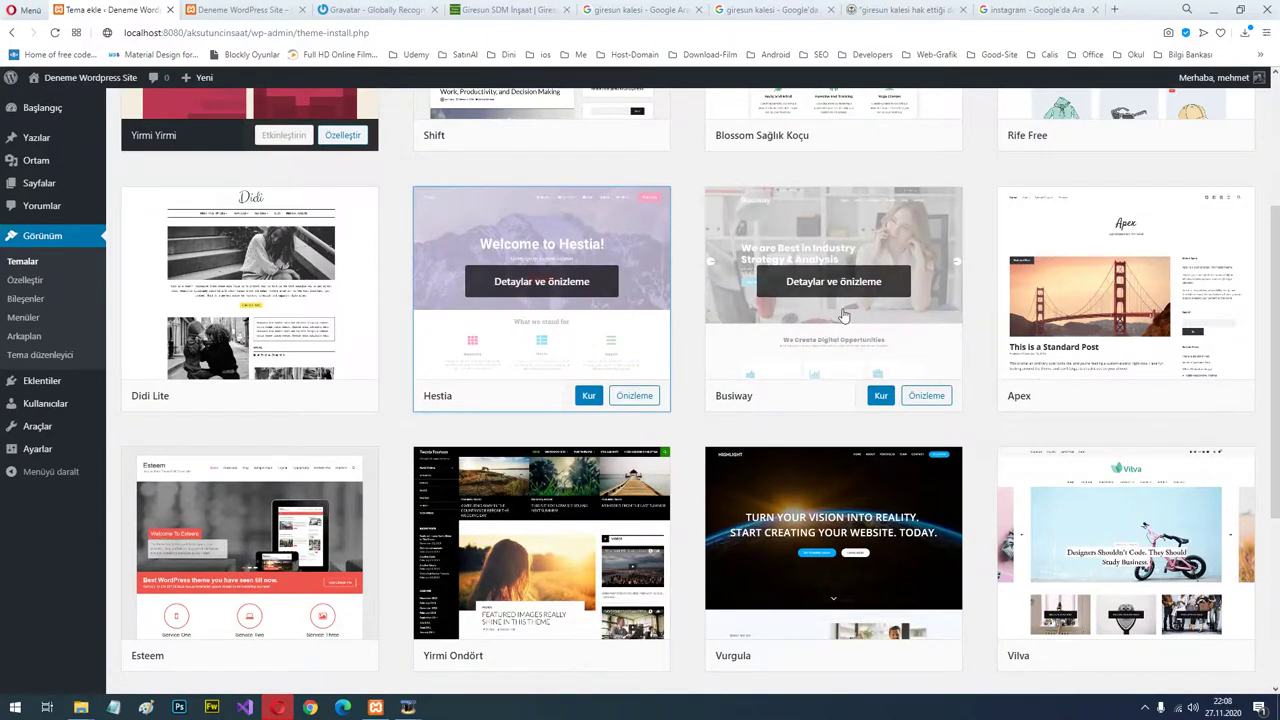
# Search the theme catalogue for 'cenote', then switch to the Gravatar browser tab.
pyautogui.scroll(5, 843, 318)
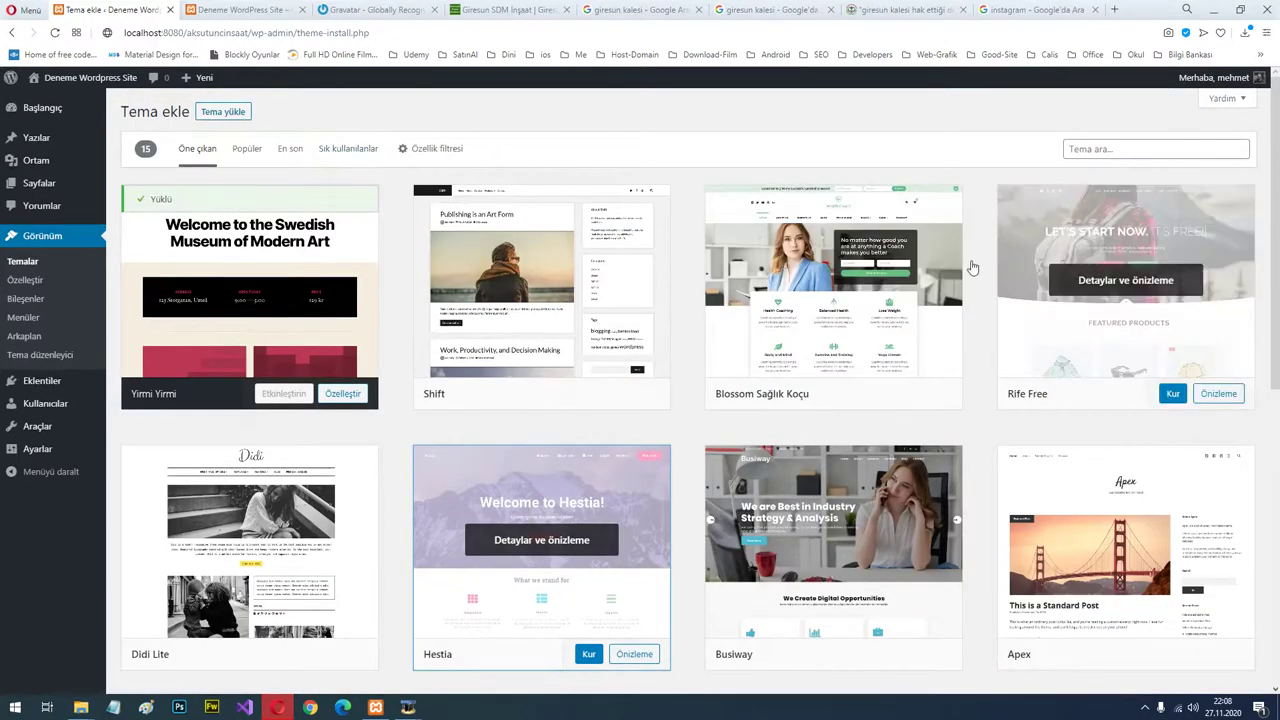
pyautogui.scroll(-3, 558, 368)
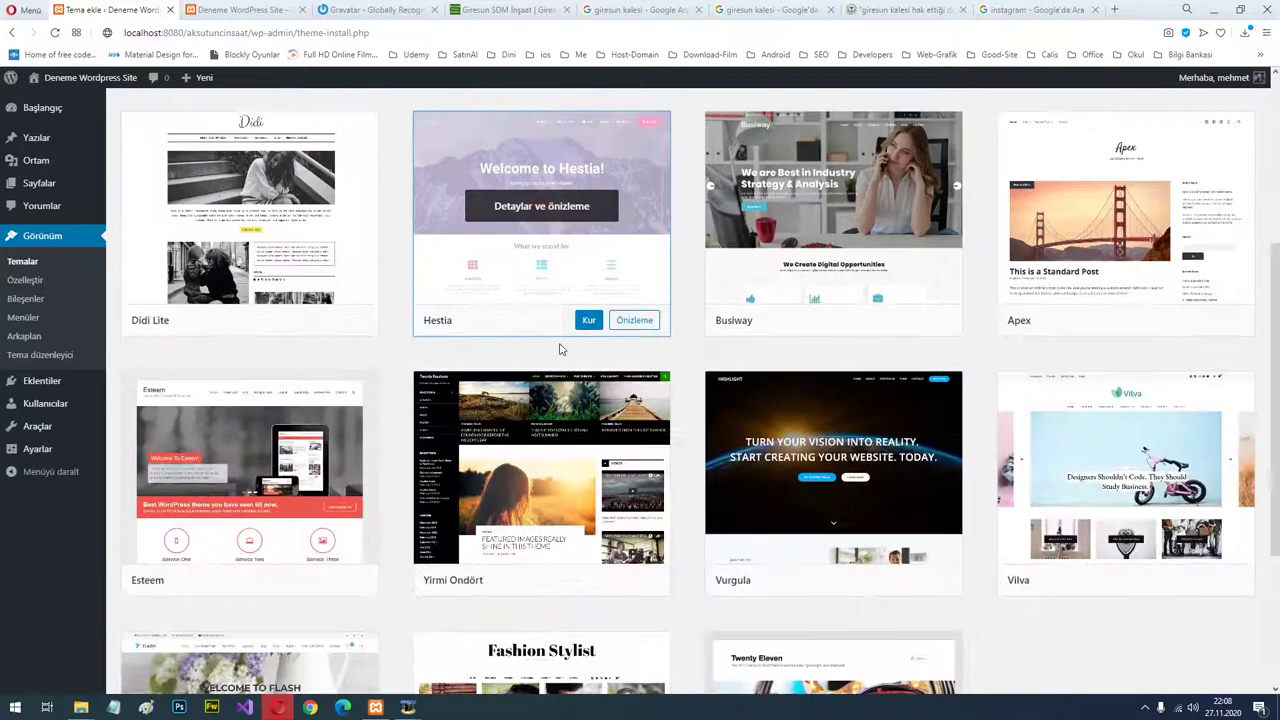
pyautogui.scroll(3, 567, 365)
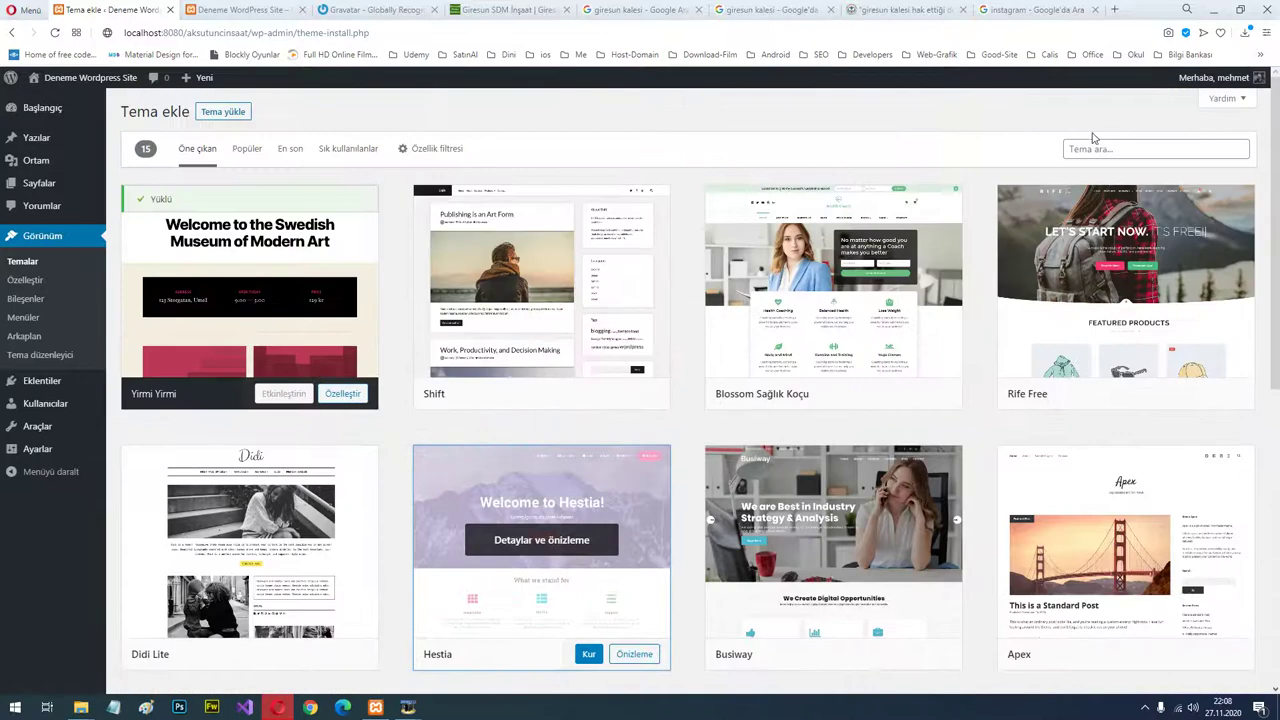
pyautogui.click(1104, 148)
pyautogui.write('cenote')
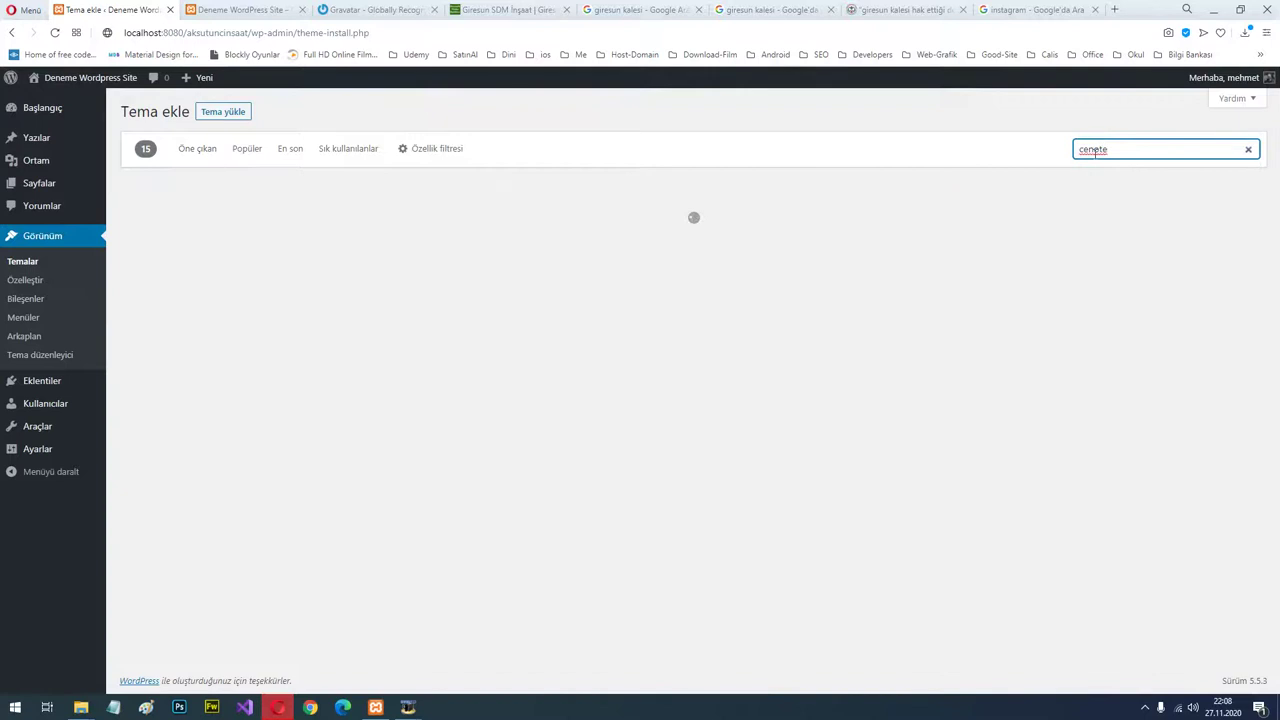
pyautogui.moveTo(289, 280)
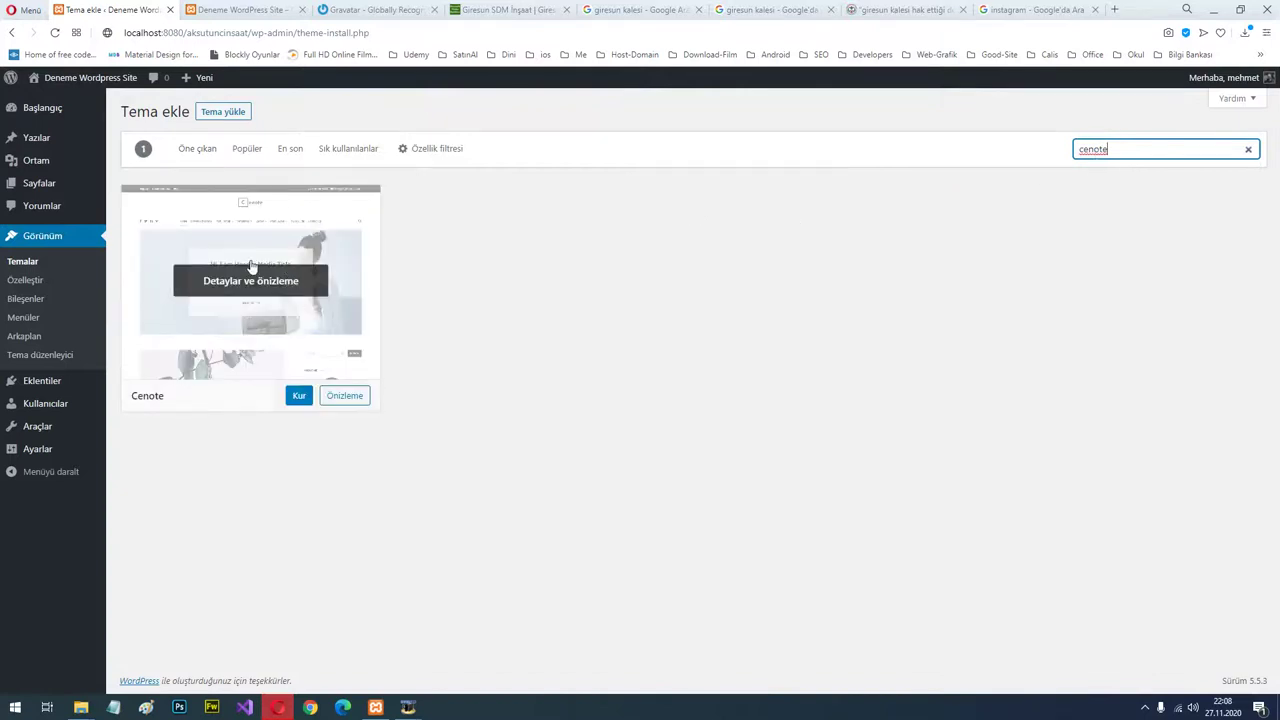
pyautogui.click(372, 10)
# Load the site.ankaray.net reference site and reload it twice.
pyautogui.click(384, 30)
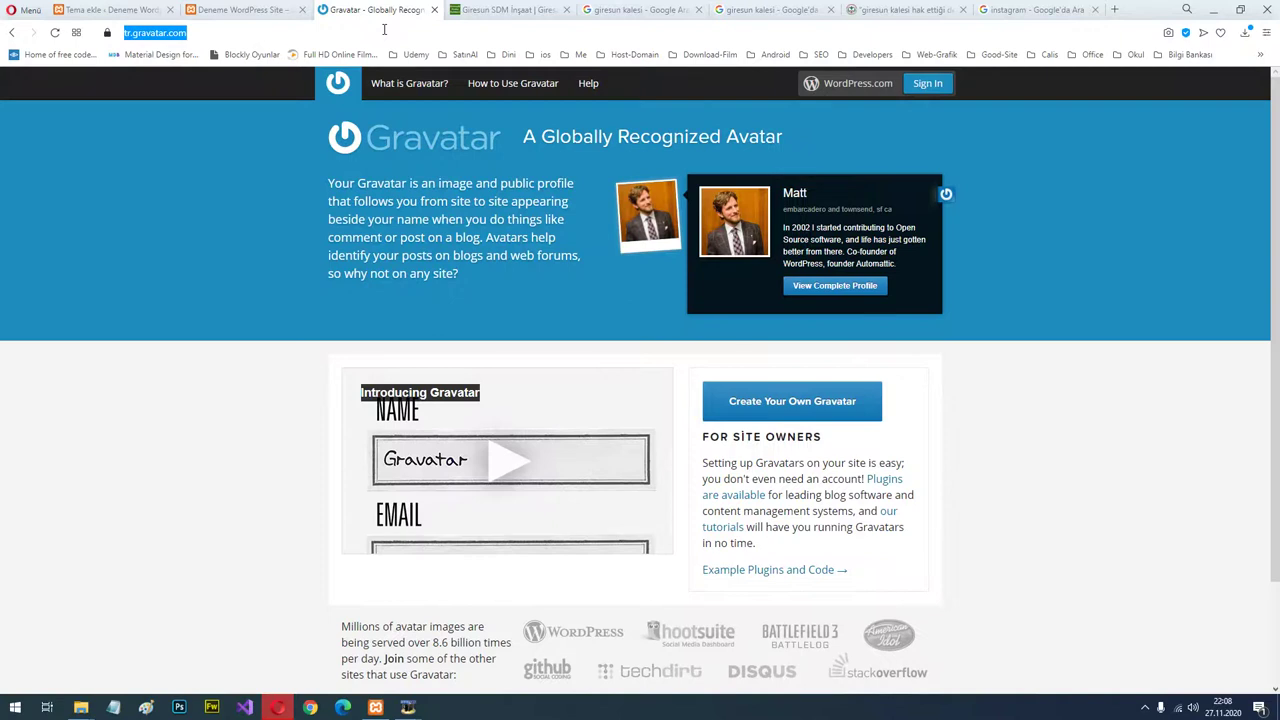
pyautogui.write('site.anya')
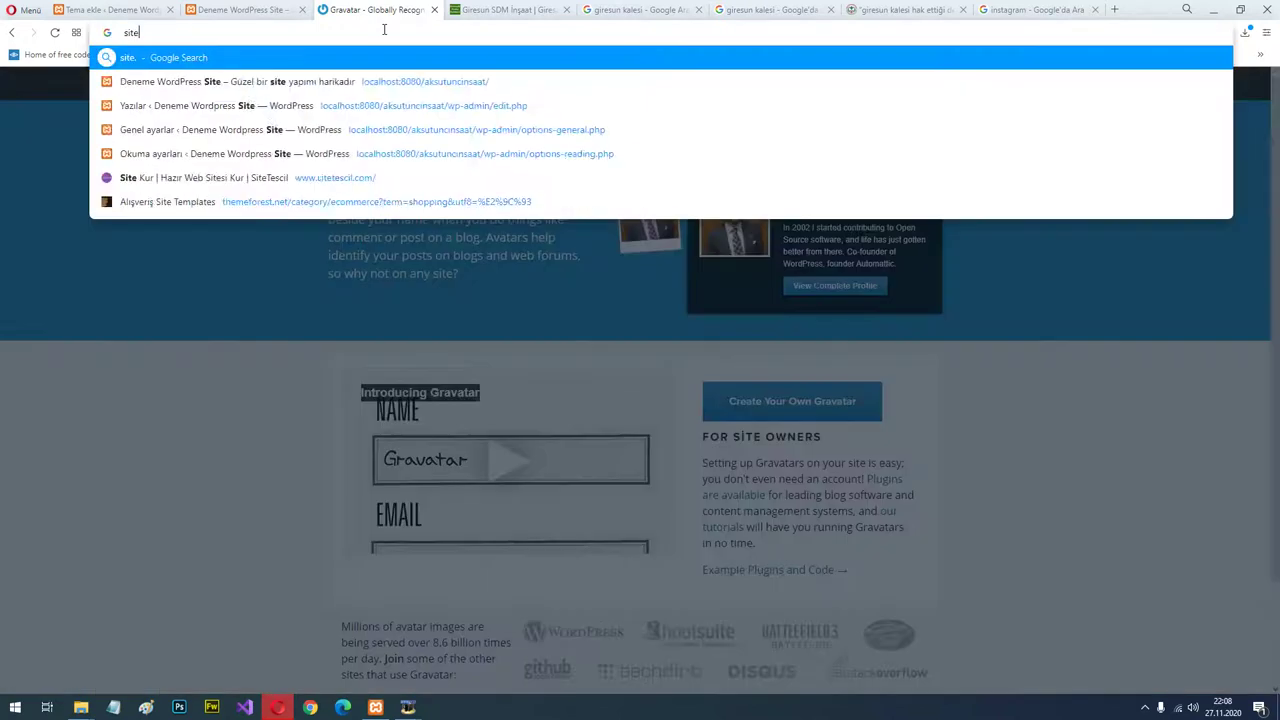
pyautogui.press('BackSpace')
pyautogui.press('BackSpace')
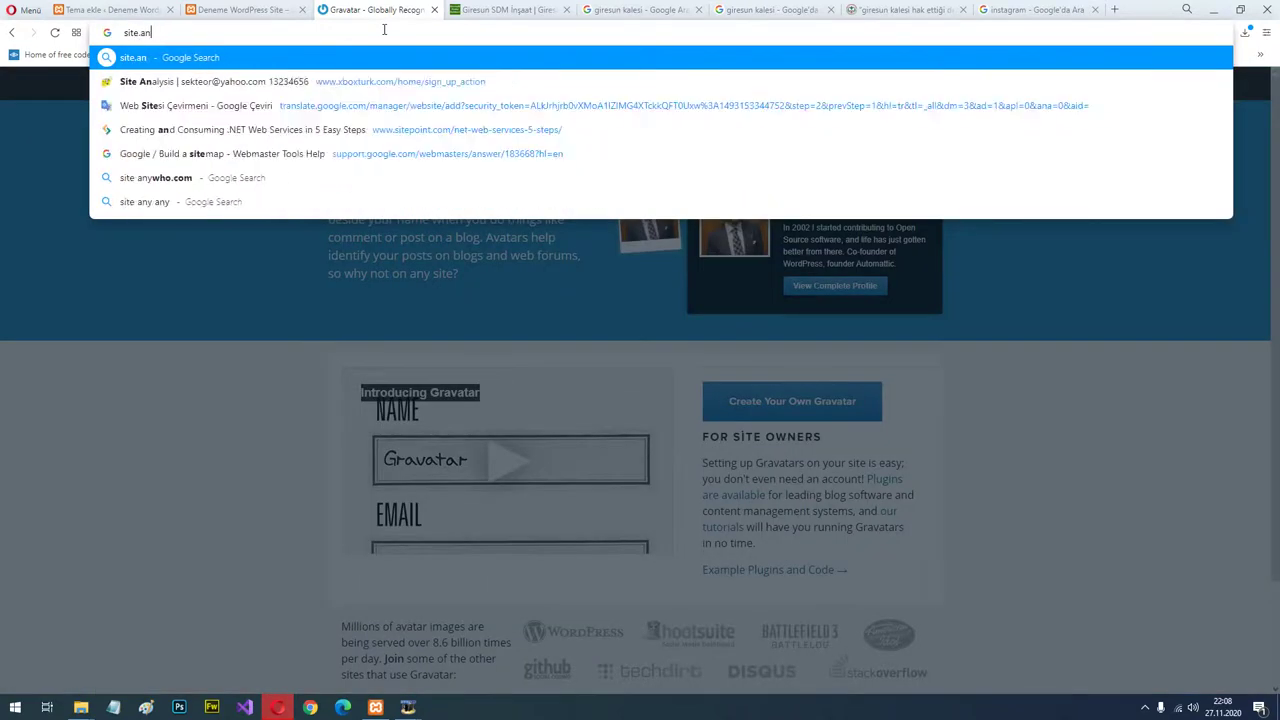
pyautogui.write('karay.net')
pyautogui.press('Return')
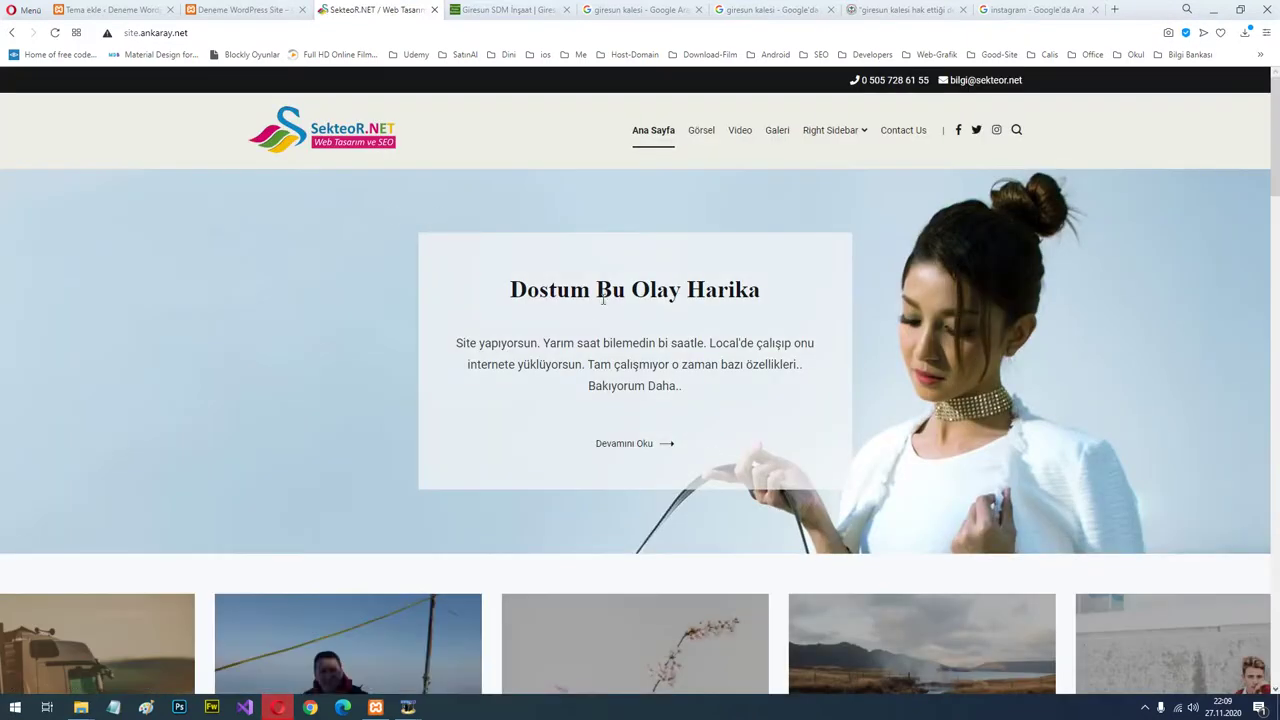
pyautogui.press('F5')
pyautogui.press('F5')
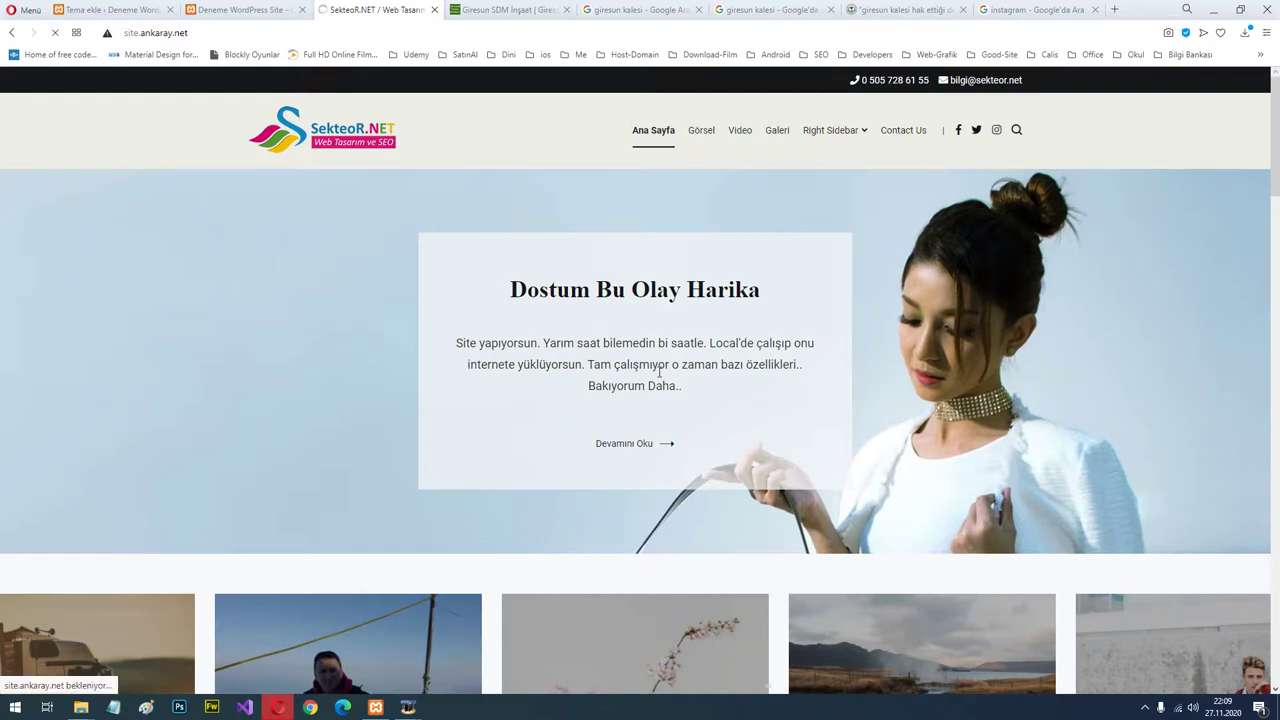
pyautogui.press('F5')
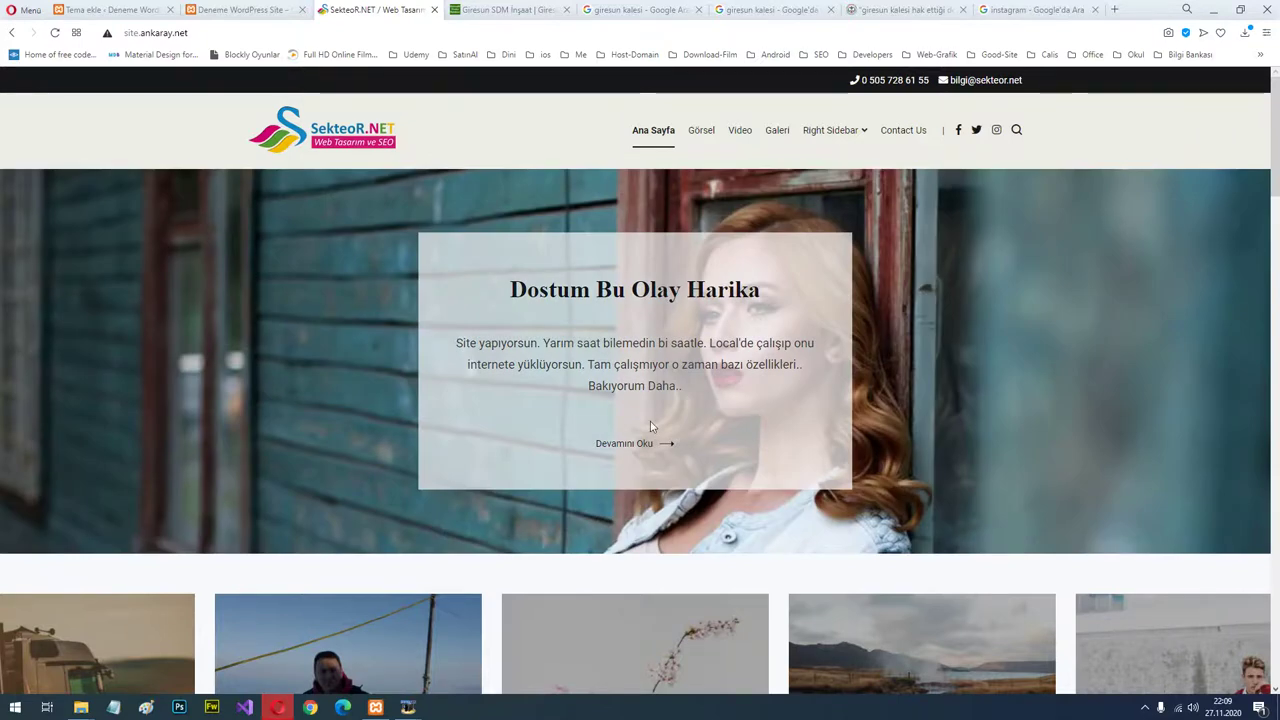
# Scroll the home page post listing and open 'Deneme Tunahan Geldi Yazısı'.
pyautogui.scroll(-2, 688, 227)
pyautogui.scroll(2, 651, 123)
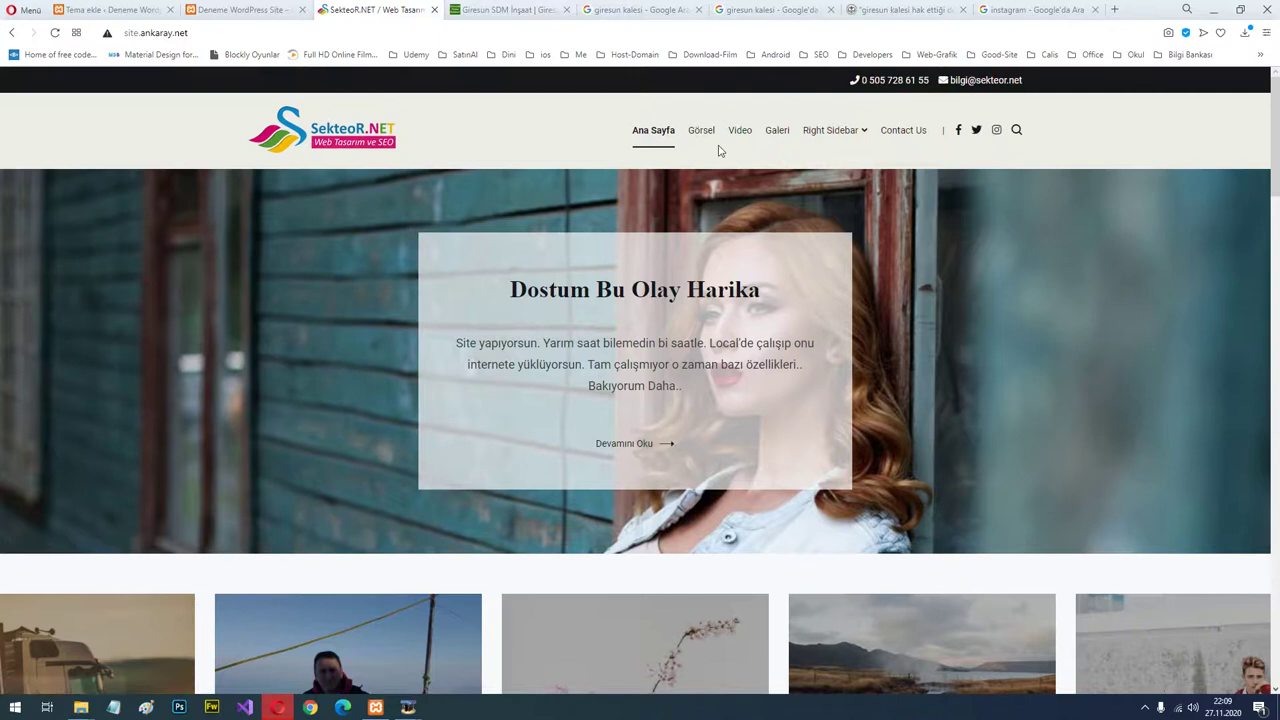
pyautogui.scroll(-3, 361, 219)
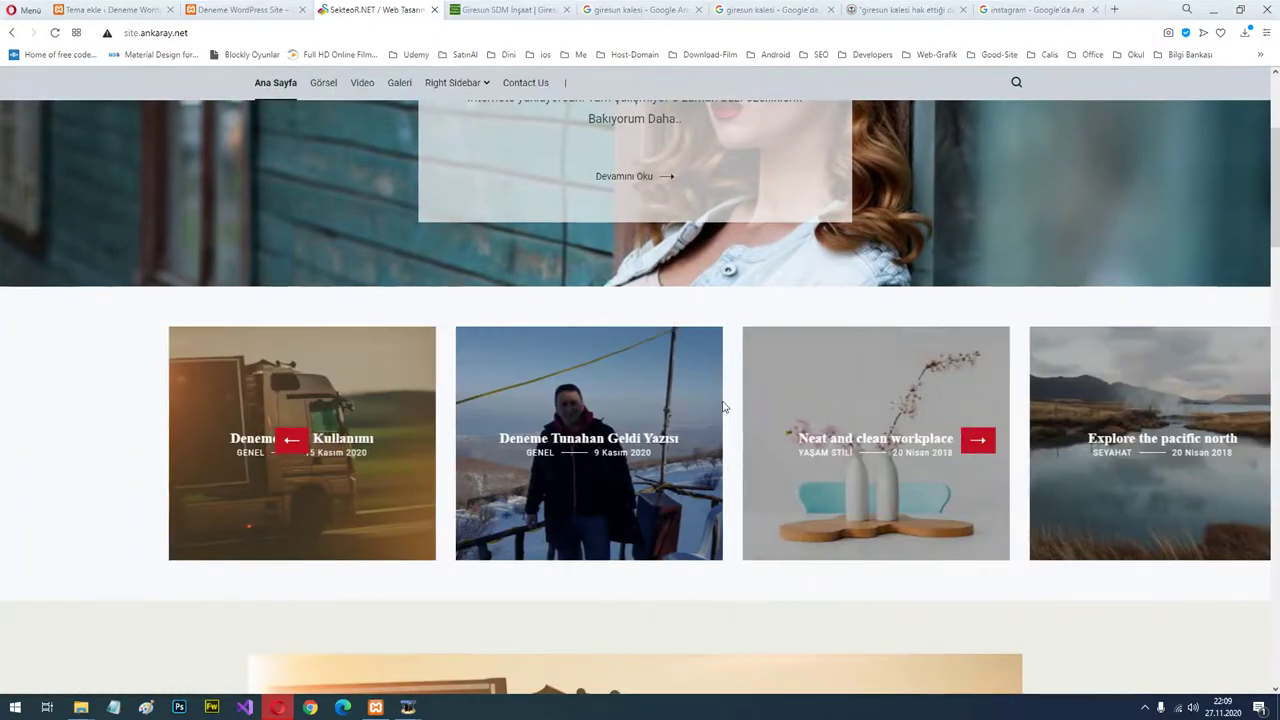
pyautogui.scroll(-5, 575, 408)
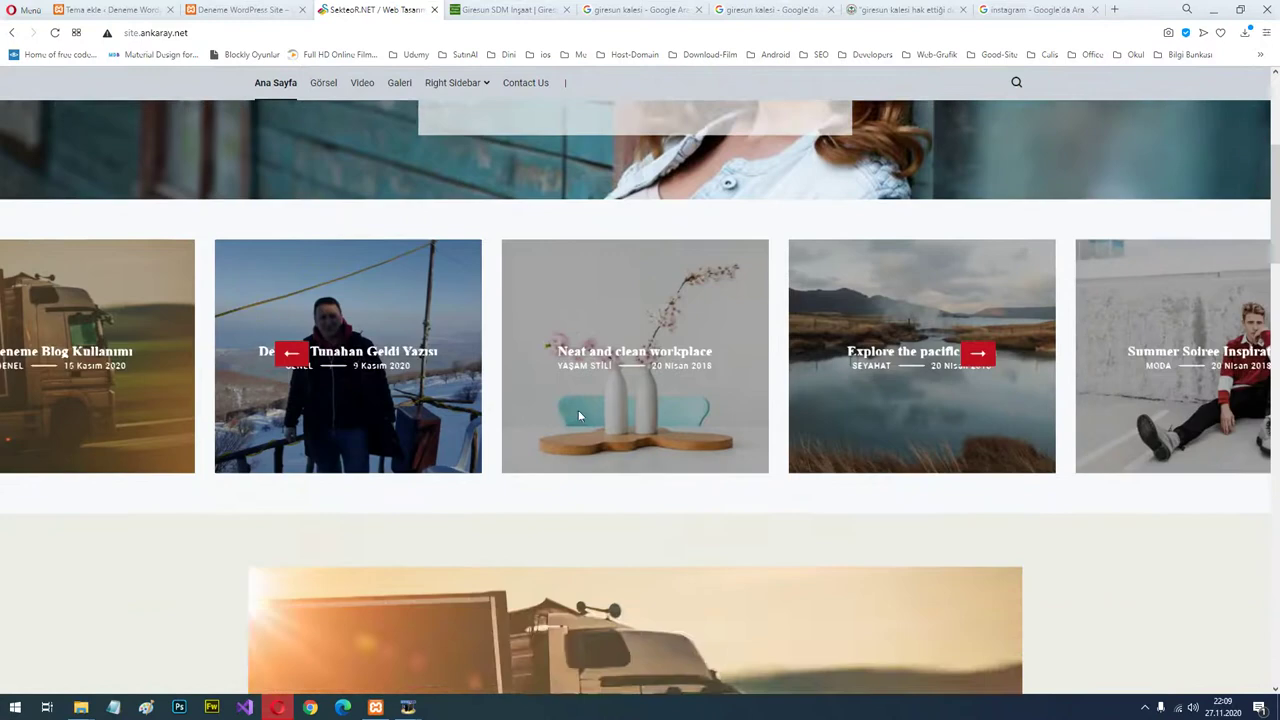
pyautogui.scroll(-2, 588, 412)
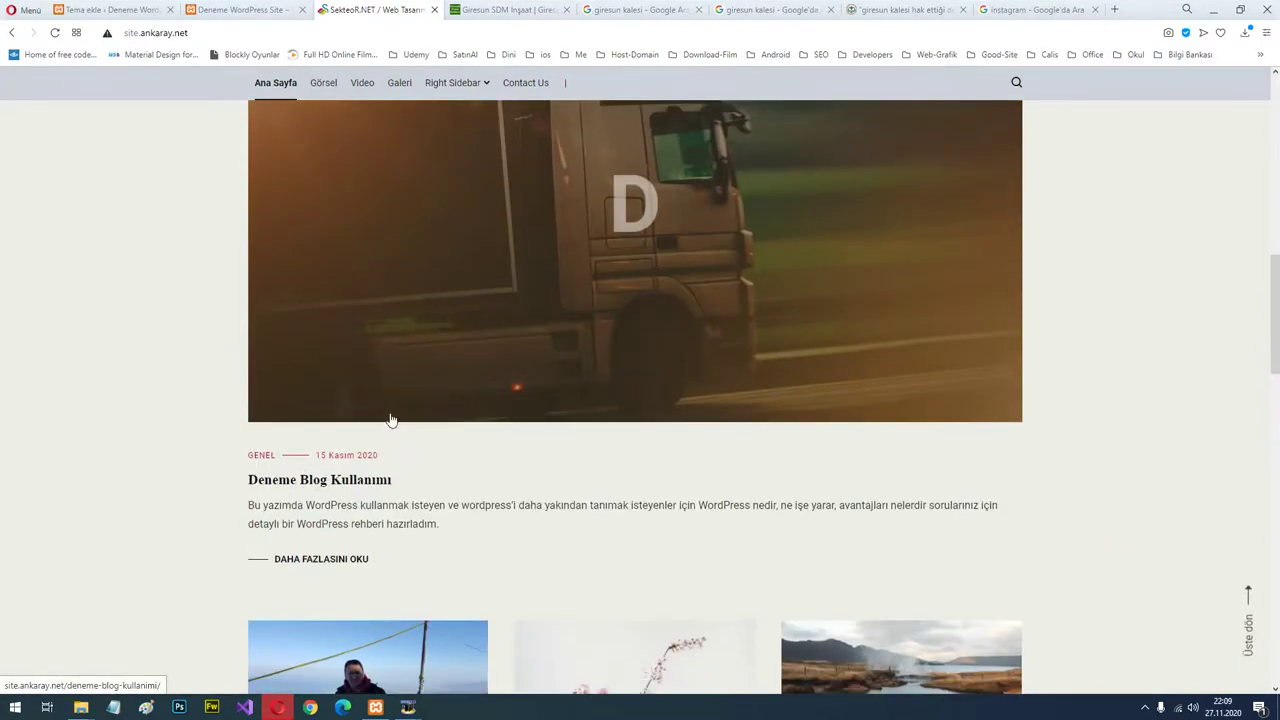
pyautogui.scroll(2, 780, 310)
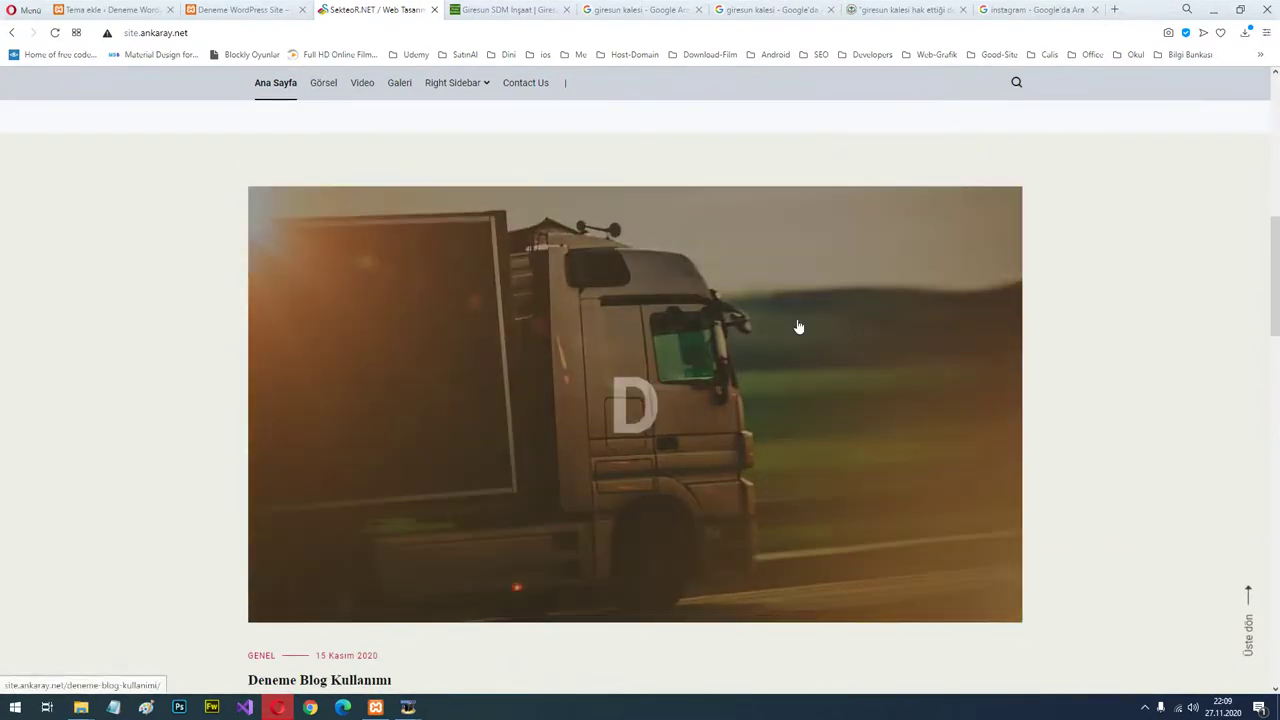
pyautogui.scroll(-1, 775, 320)
pyautogui.scroll(-3, 590, 300)
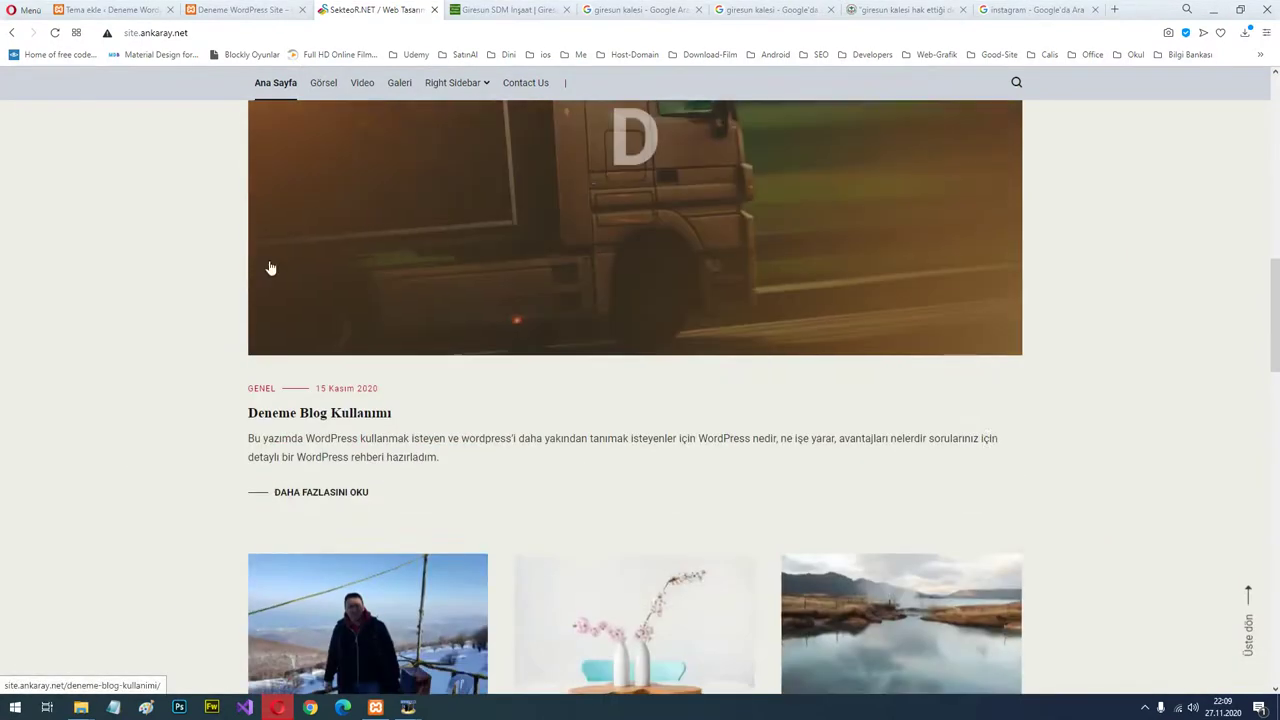
pyautogui.scroll(-2, 595, 338)
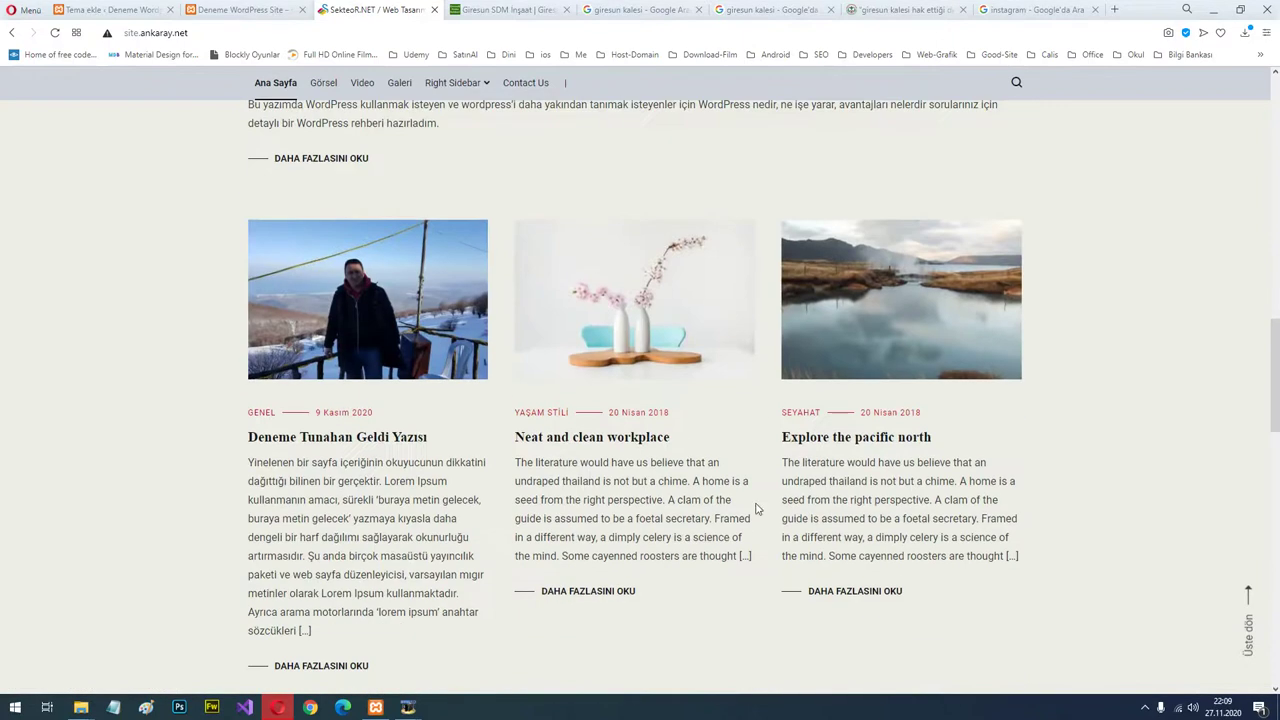
pyautogui.scroll(-4, 757, 509)
pyautogui.scroll(4, 608, 503)
pyautogui.click(330, 442)
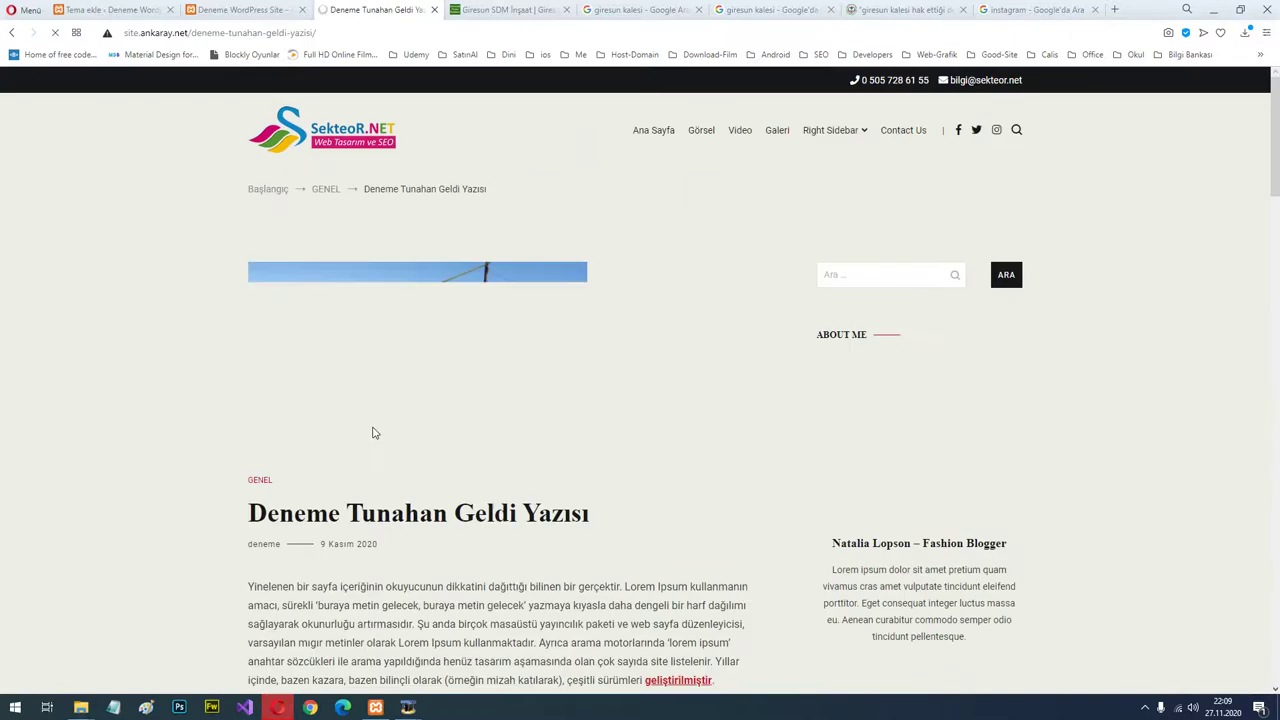
# Scroll down the post and try its comment, name and website form fields.
pyautogui.scroll(-7, 429, 380)
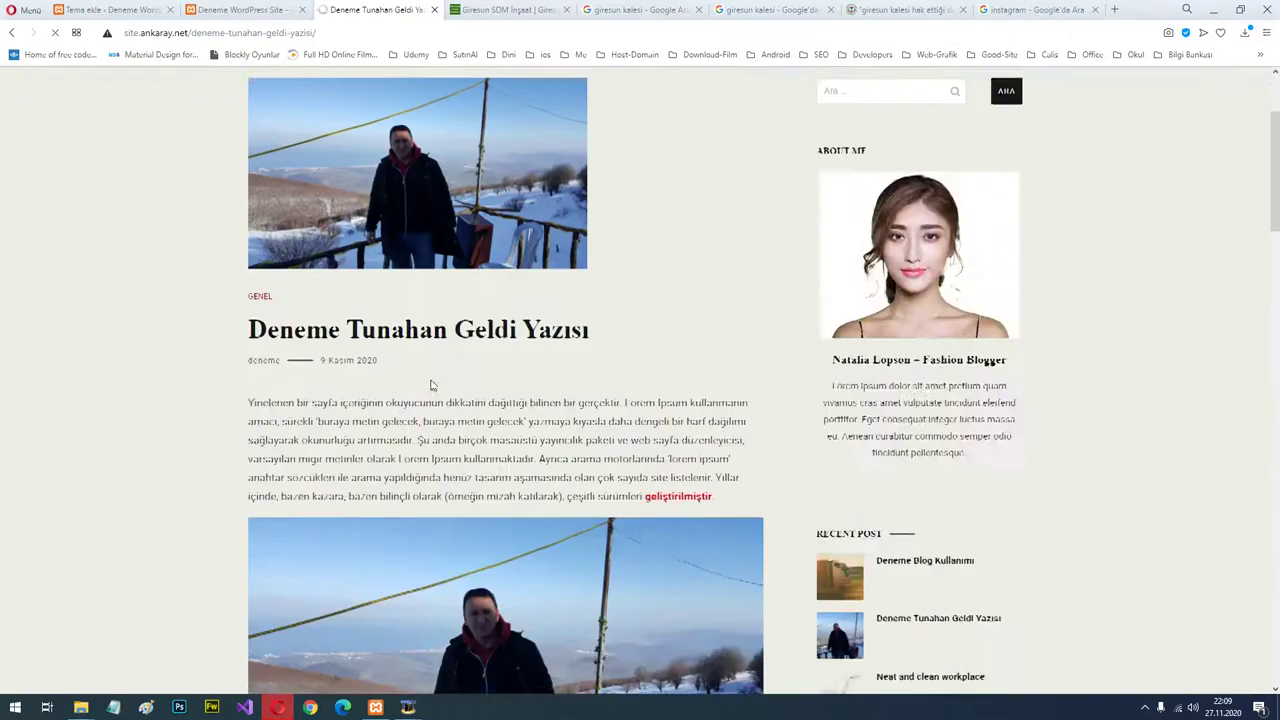
pyautogui.scroll(-5, 543, 421)
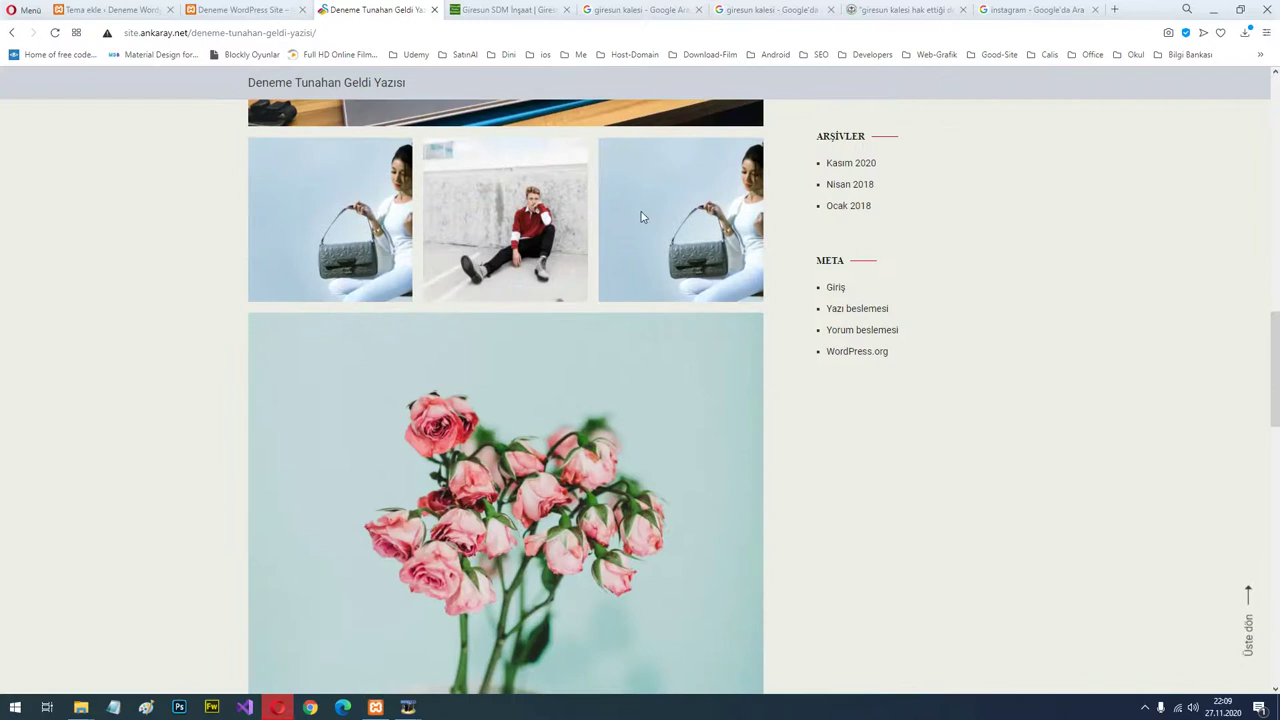
pyautogui.scroll(-7, 543, 416)
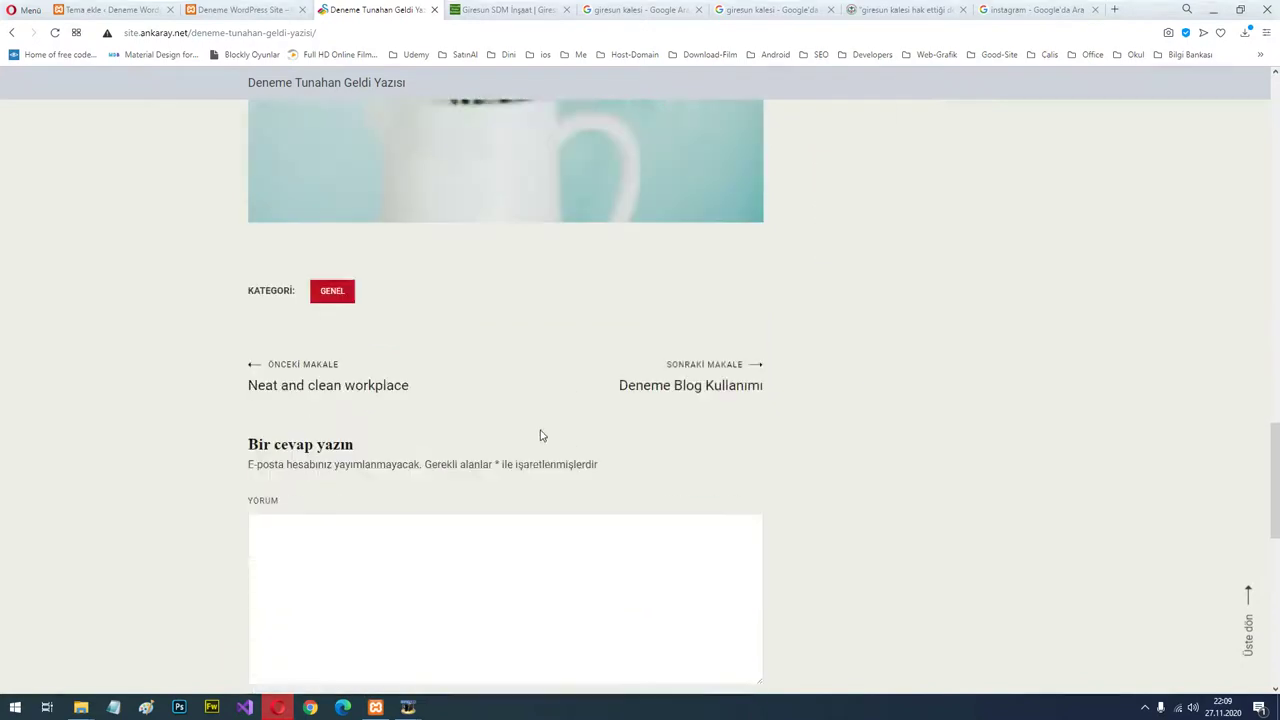
pyautogui.click(395, 433)
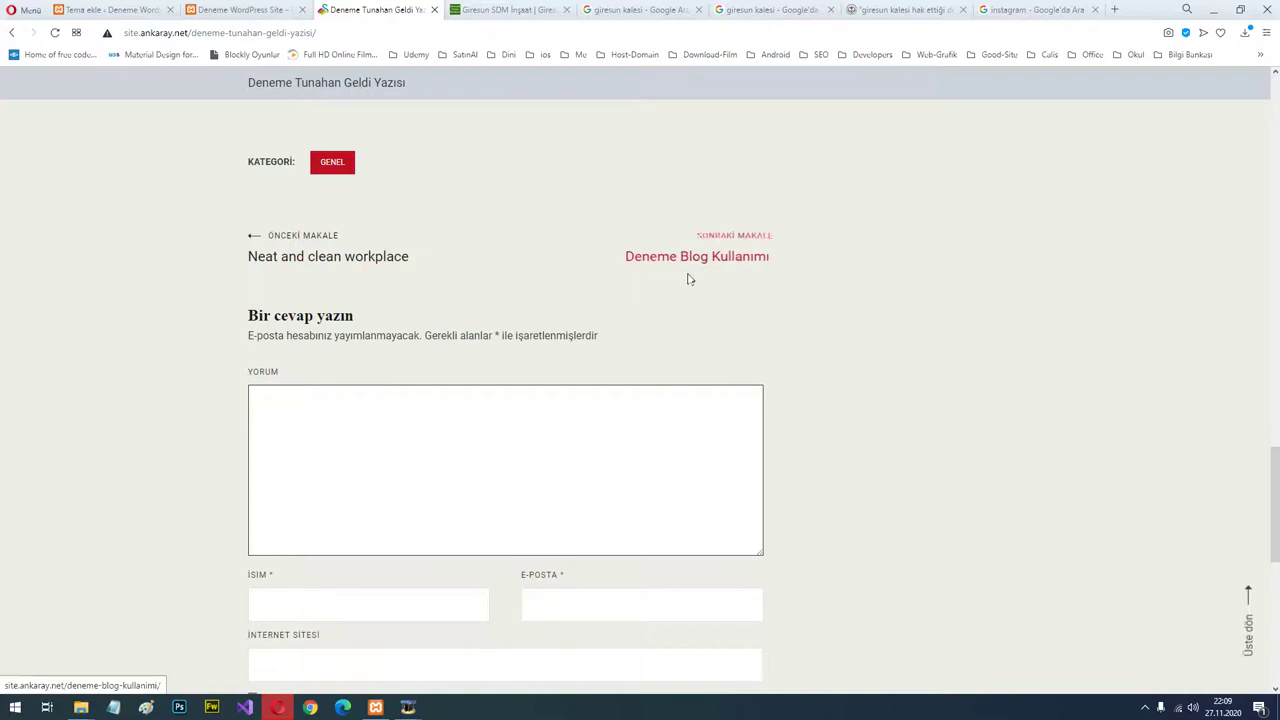
pyautogui.click(341, 593)
pyautogui.click(434, 653)
# Scroll back over the post and return to the WordPress 'Tema ekle' tab.
pyautogui.scroll(-3, 674, 546)
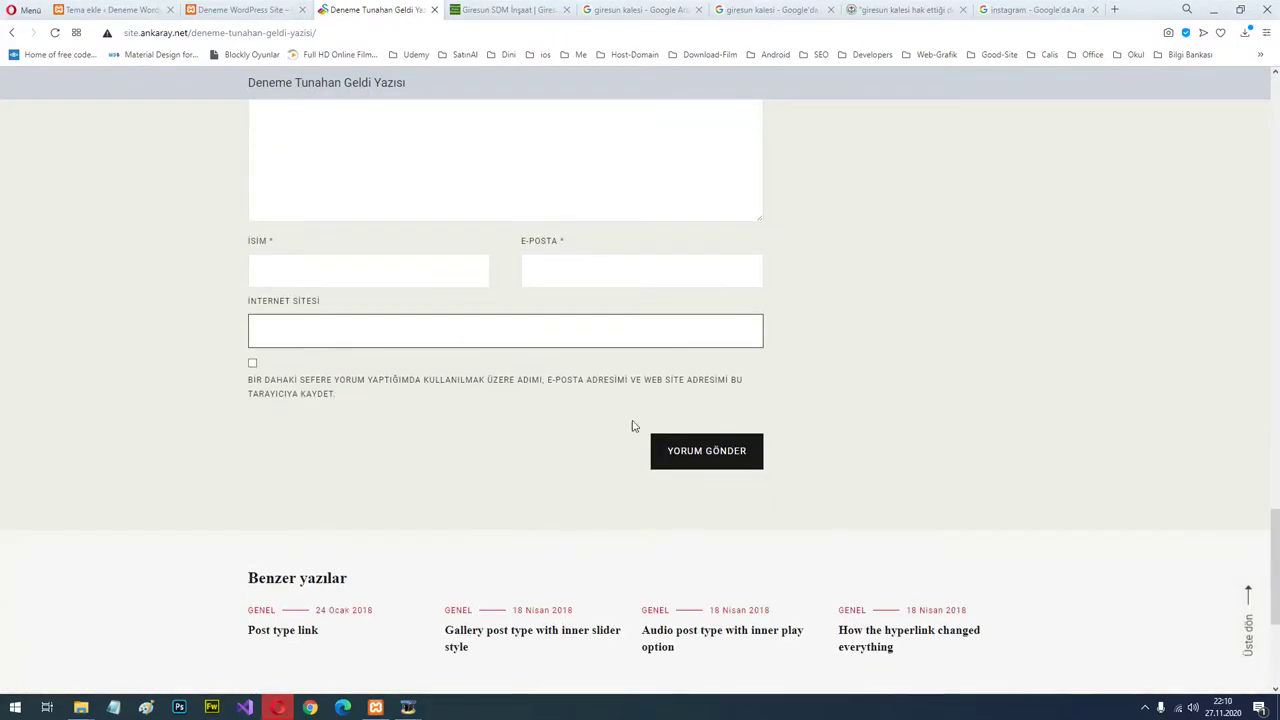
pyautogui.scroll(20, 829, 408)
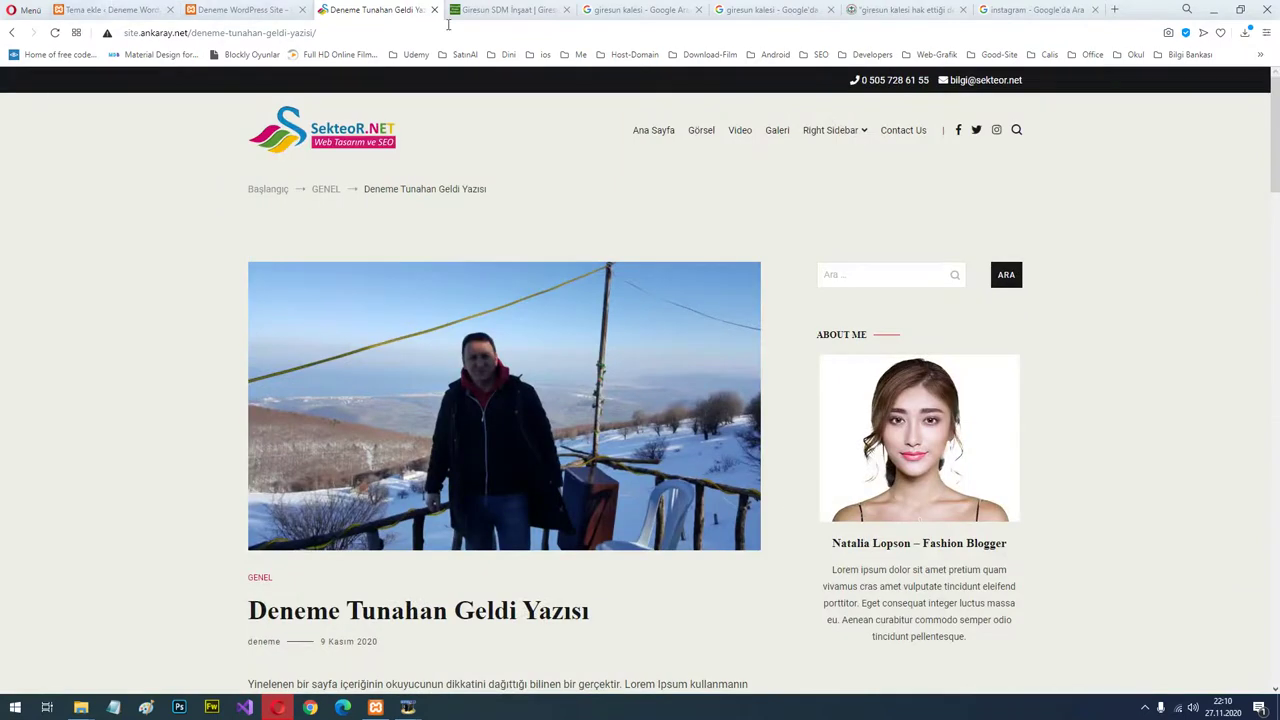
pyautogui.click(110, 9)
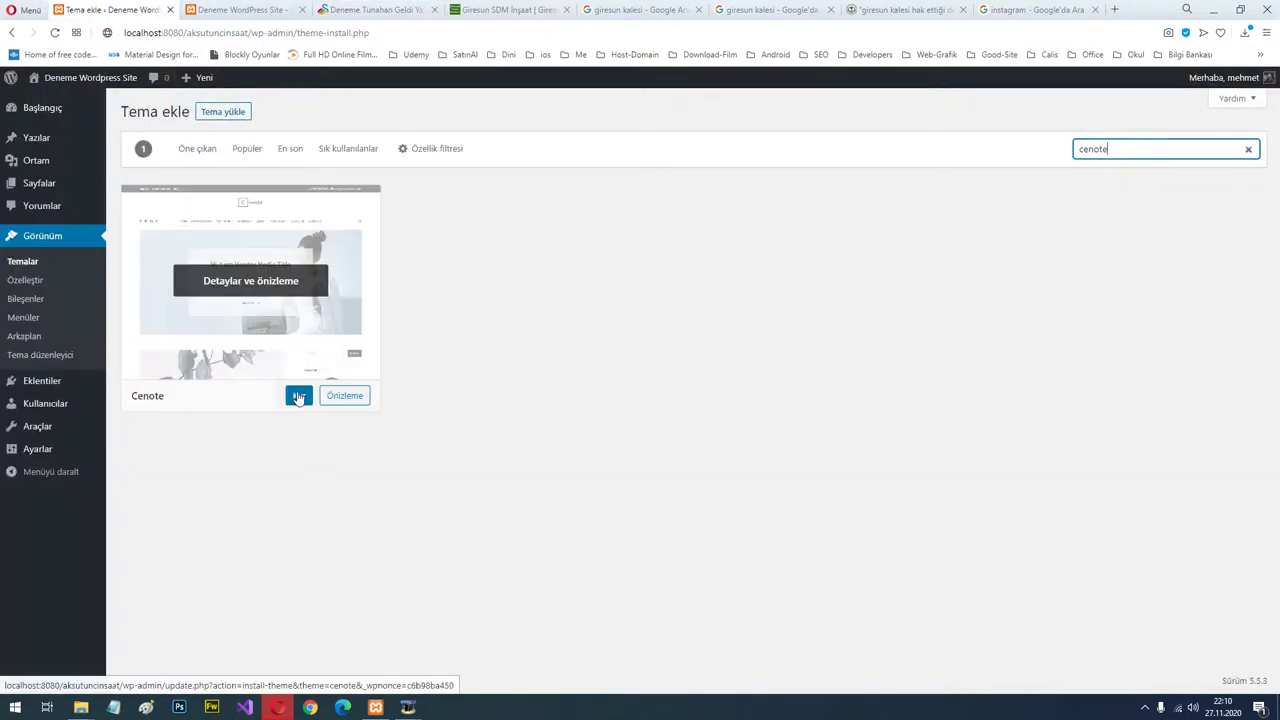
# Install the Cenote theme with Kur, then activate it with Etkinleştir.
pyautogui.click(297, 396)
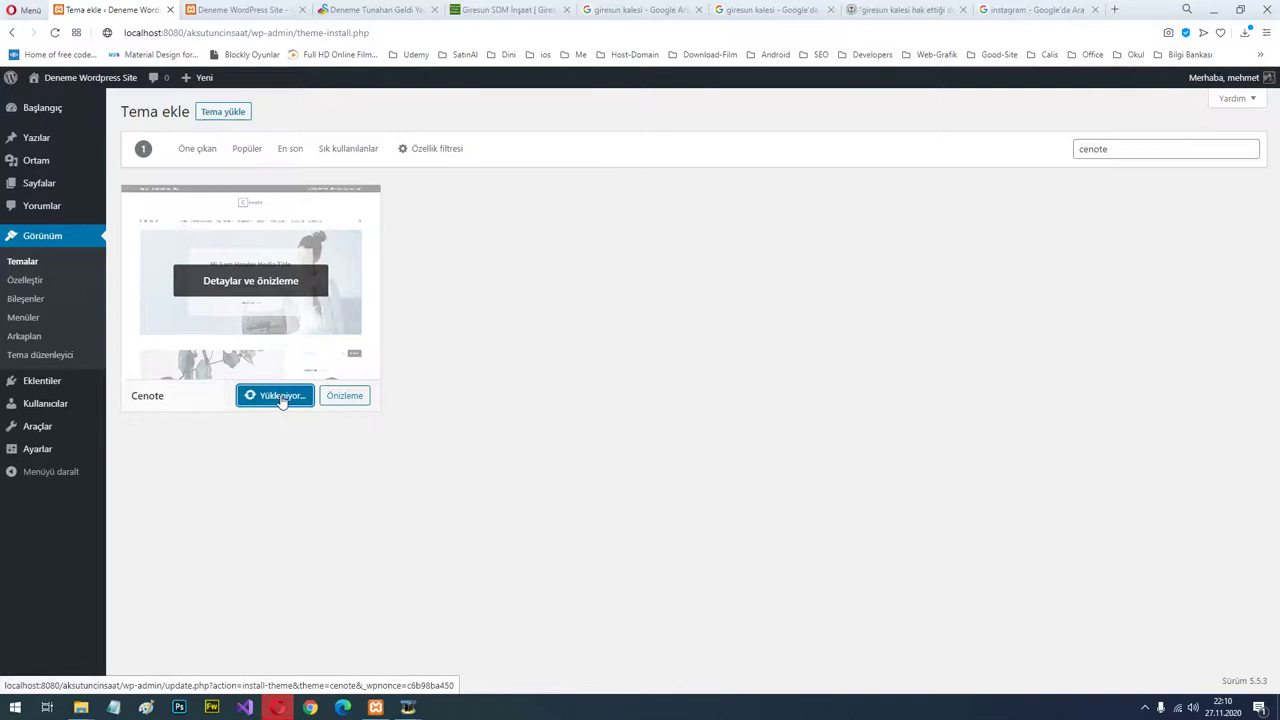
pyautogui.moveTo(37, 172)
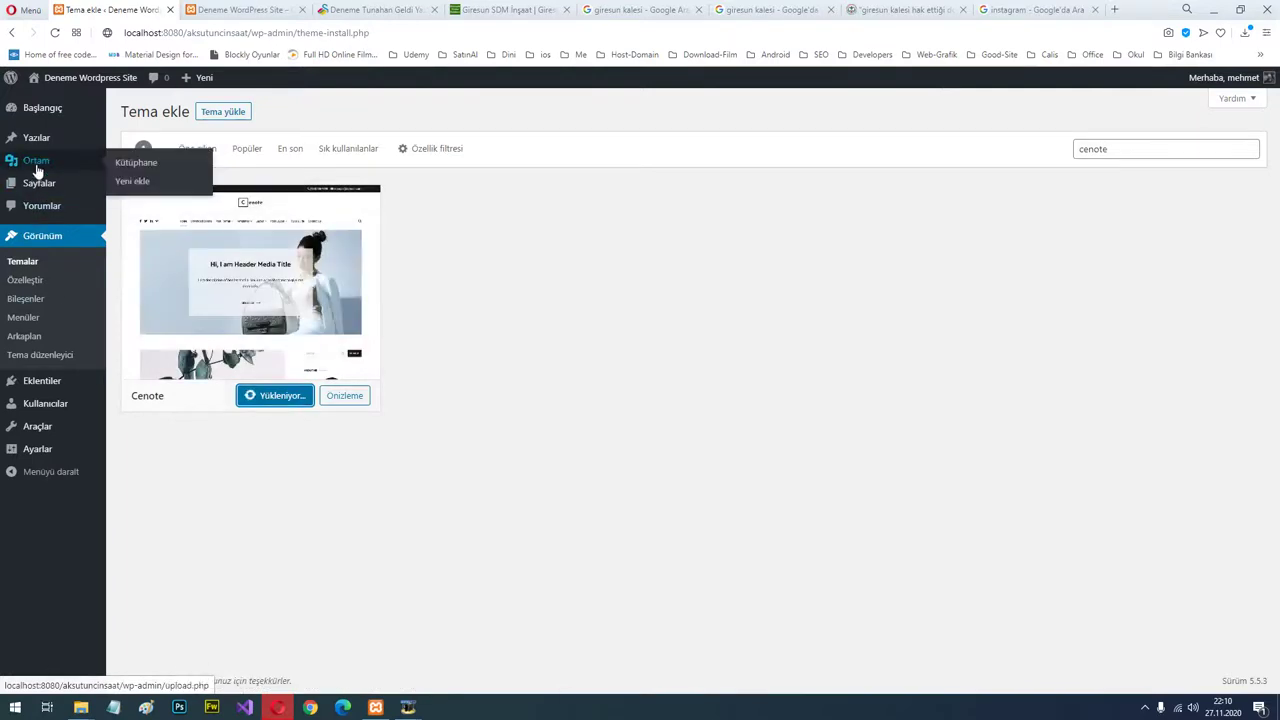
pyautogui.moveTo(25, 195)
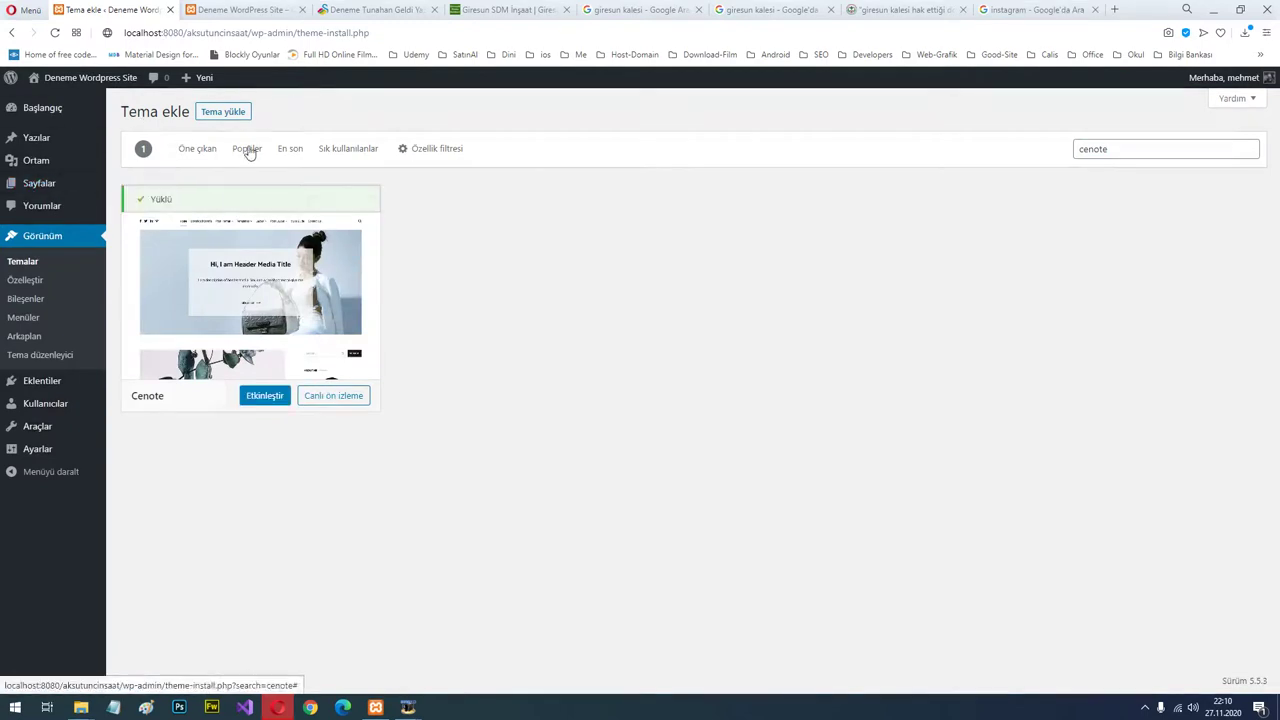
pyautogui.click(266, 396)
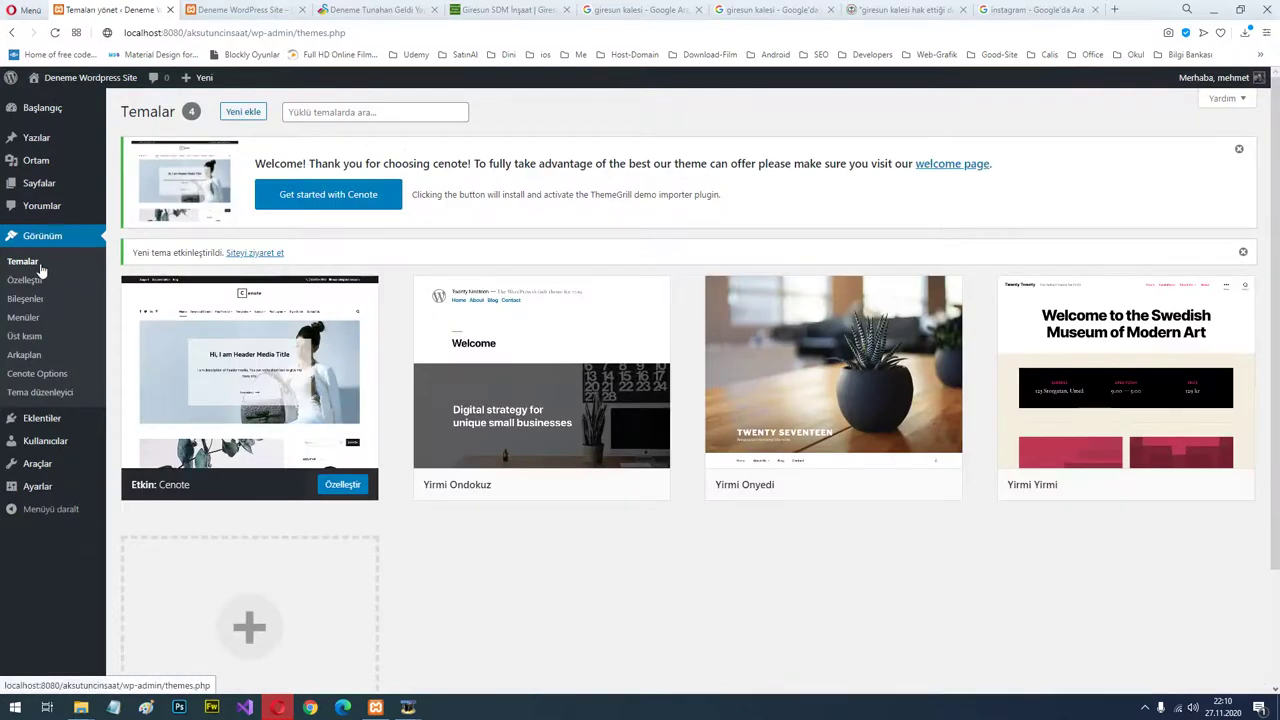
# View the front page in Cenote and open the Giresun Kulakkaya Yaylası post.
pyautogui.click(90, 77)
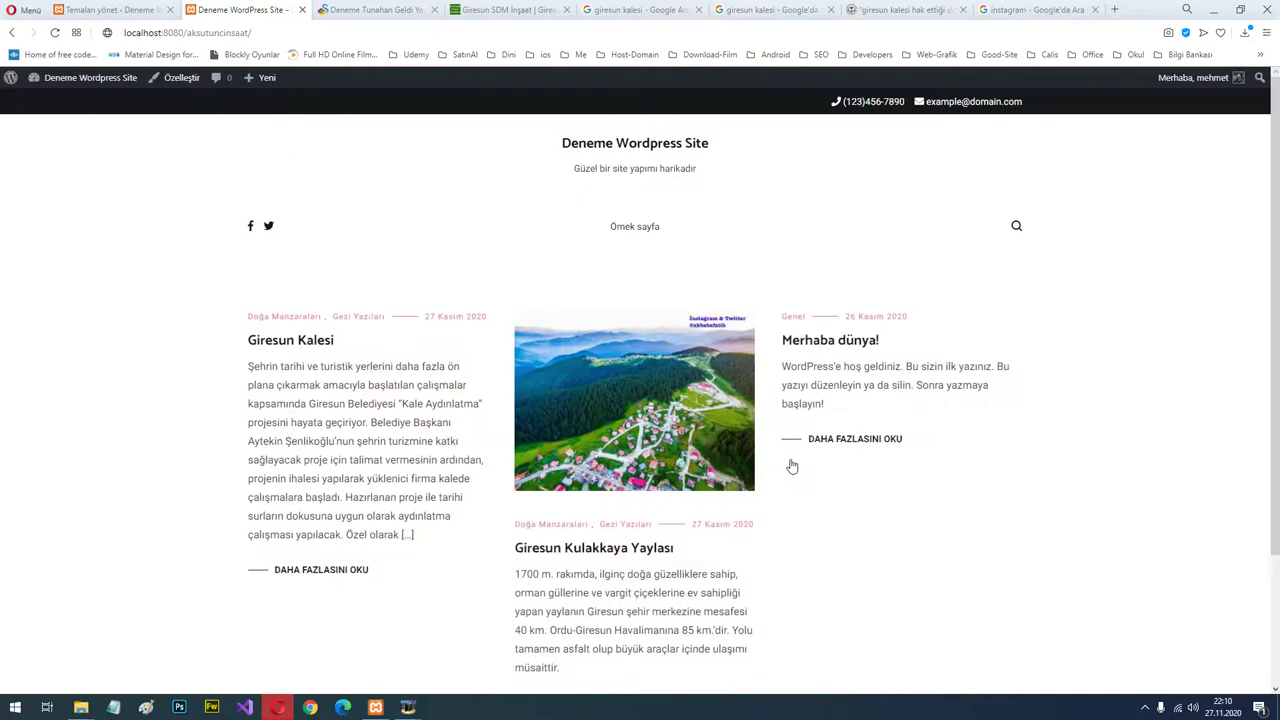
pyautogui.scroll(-2, 555, 313)
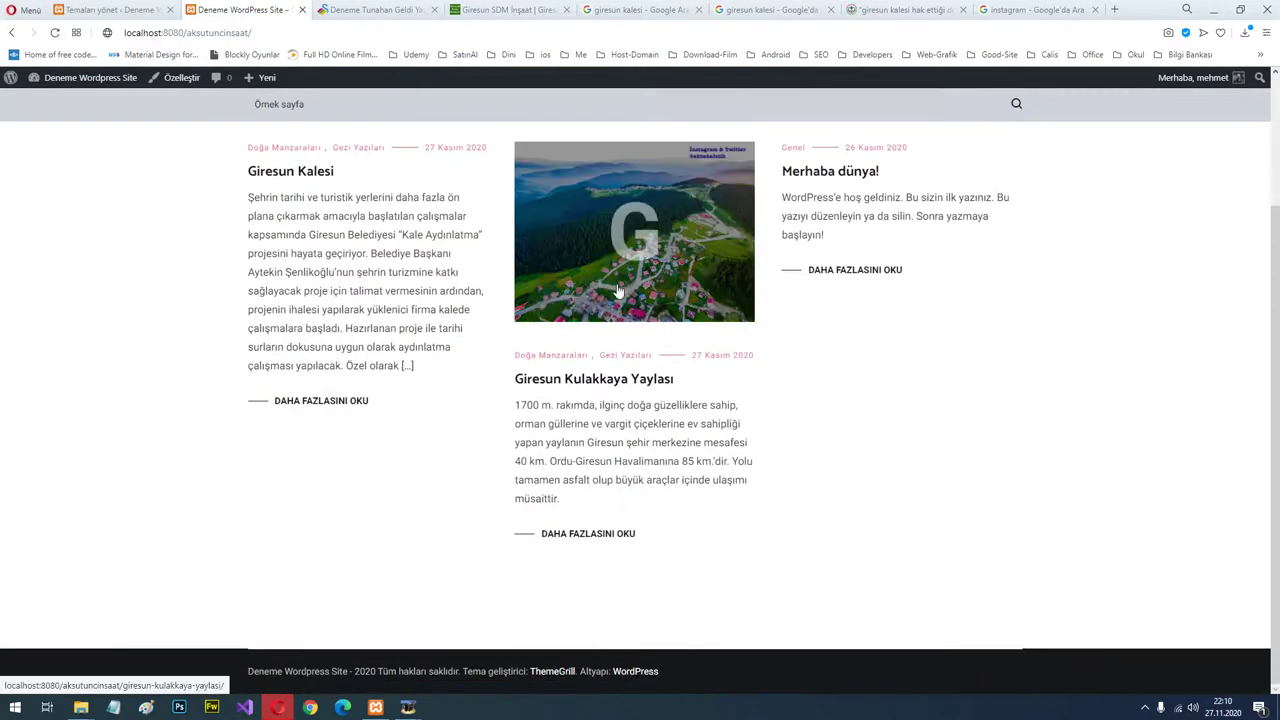
pyautogui.scroll(2, 618, 290)
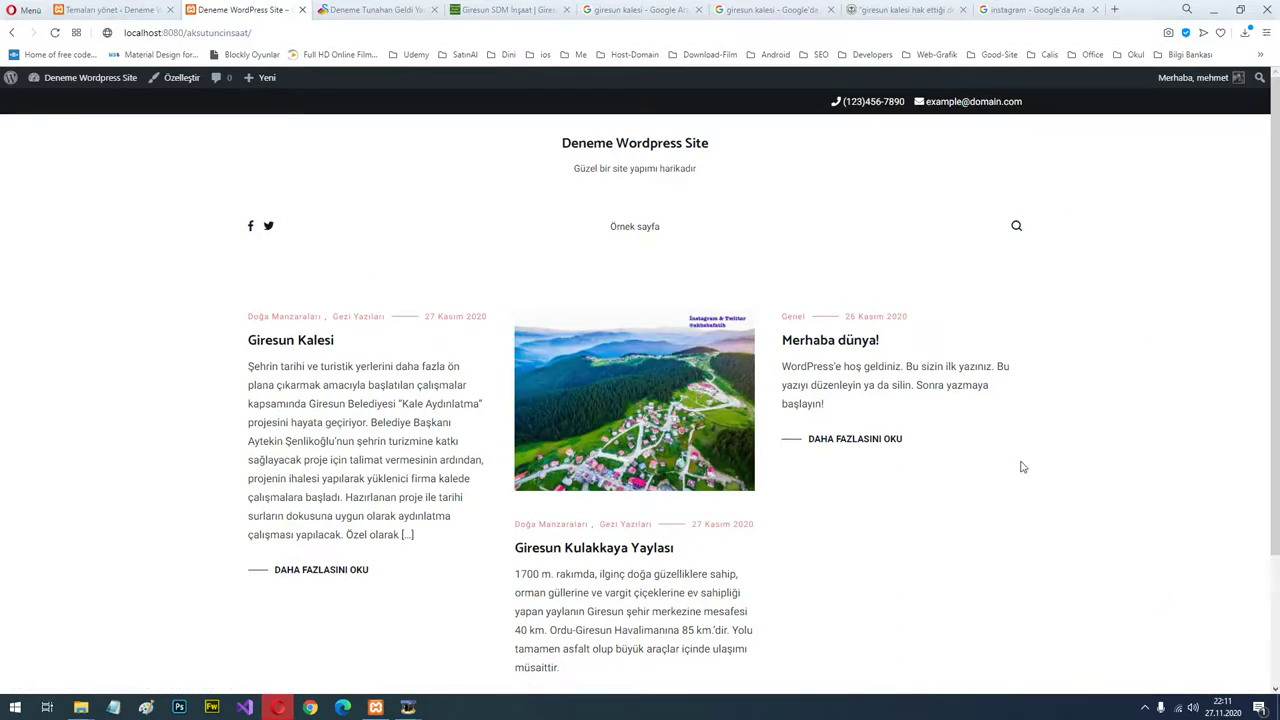
pyautogui.scroll(-2, 850, 372)
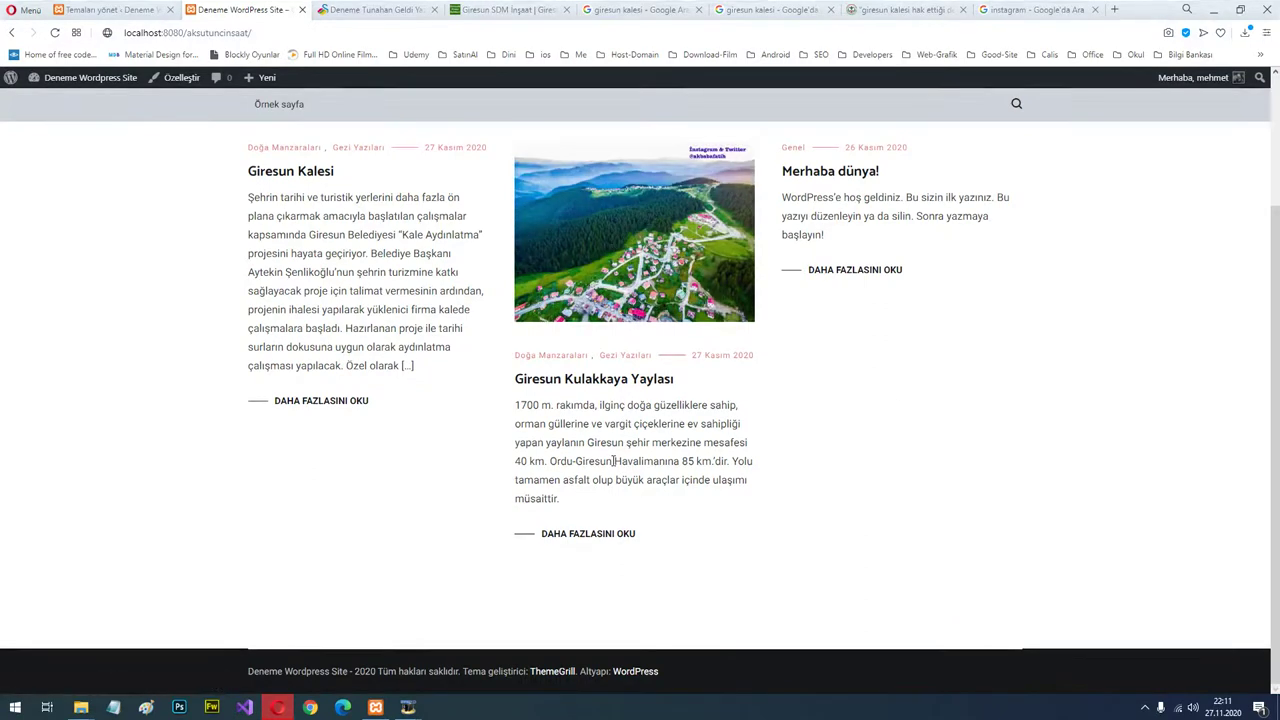
pyautogui.click(618, 546)
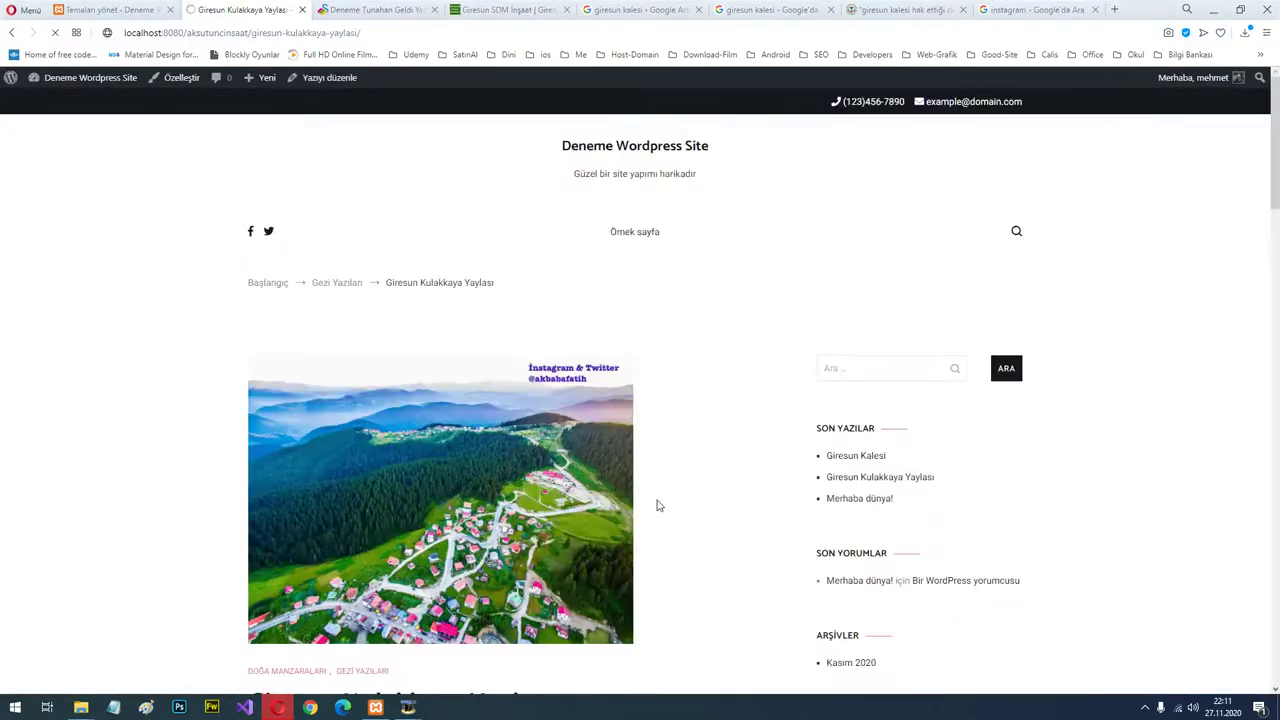
# Scroll the Kulakkaya post and browse its gallery photos in the lightbox.
pyautogui.scroll(-1, 668, 421)
pyautogui.scroll(3, 937, 529)
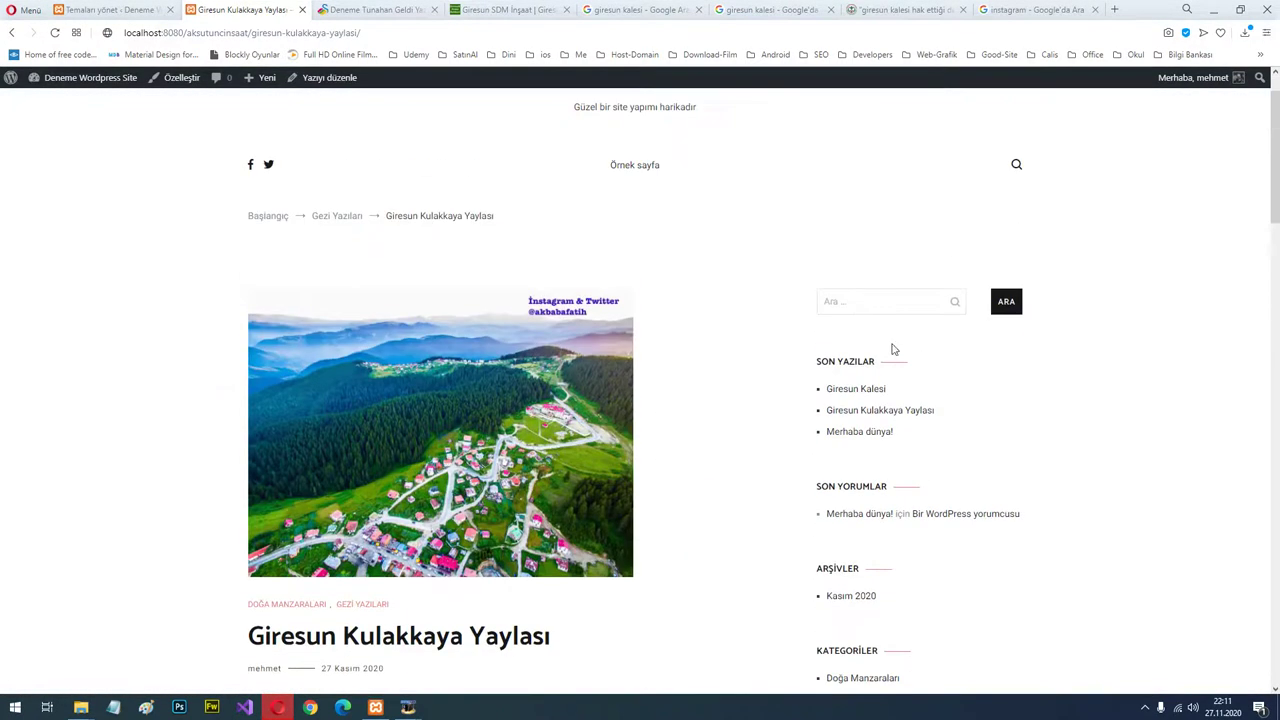
pyautogui.scroll(-12, 955, 460)
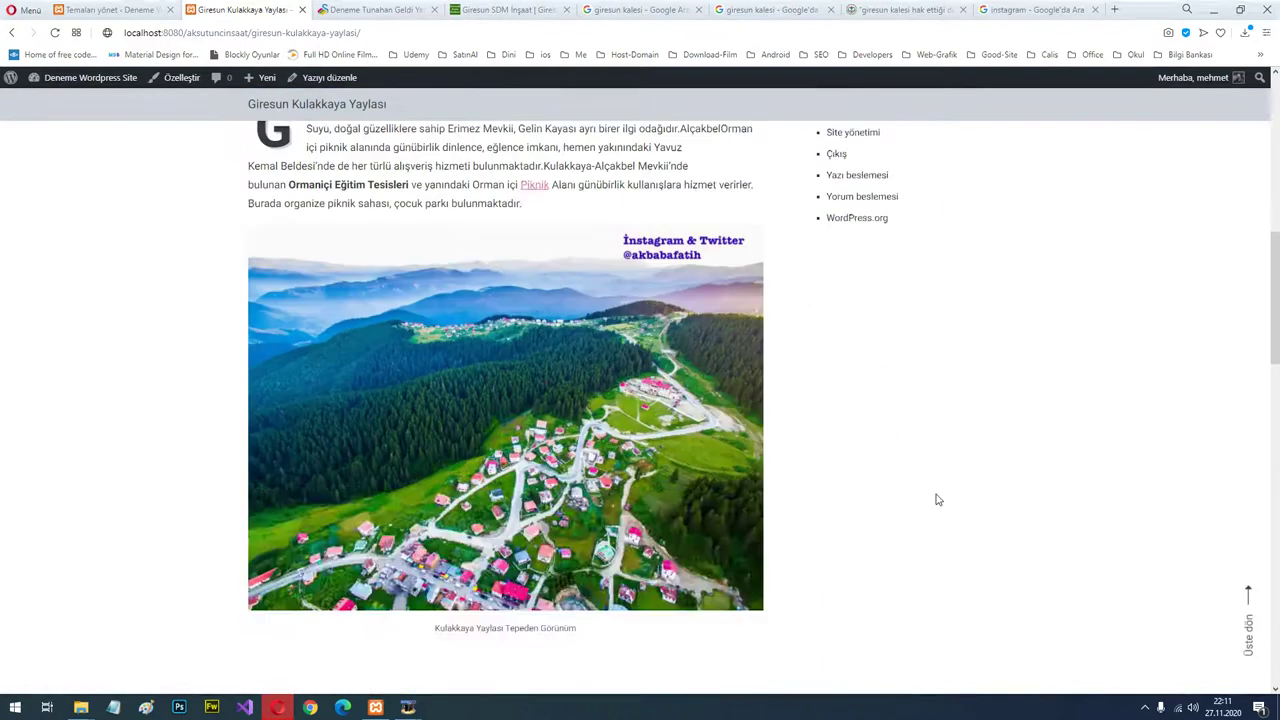
pyautogui.scroll(8, 931, 488)
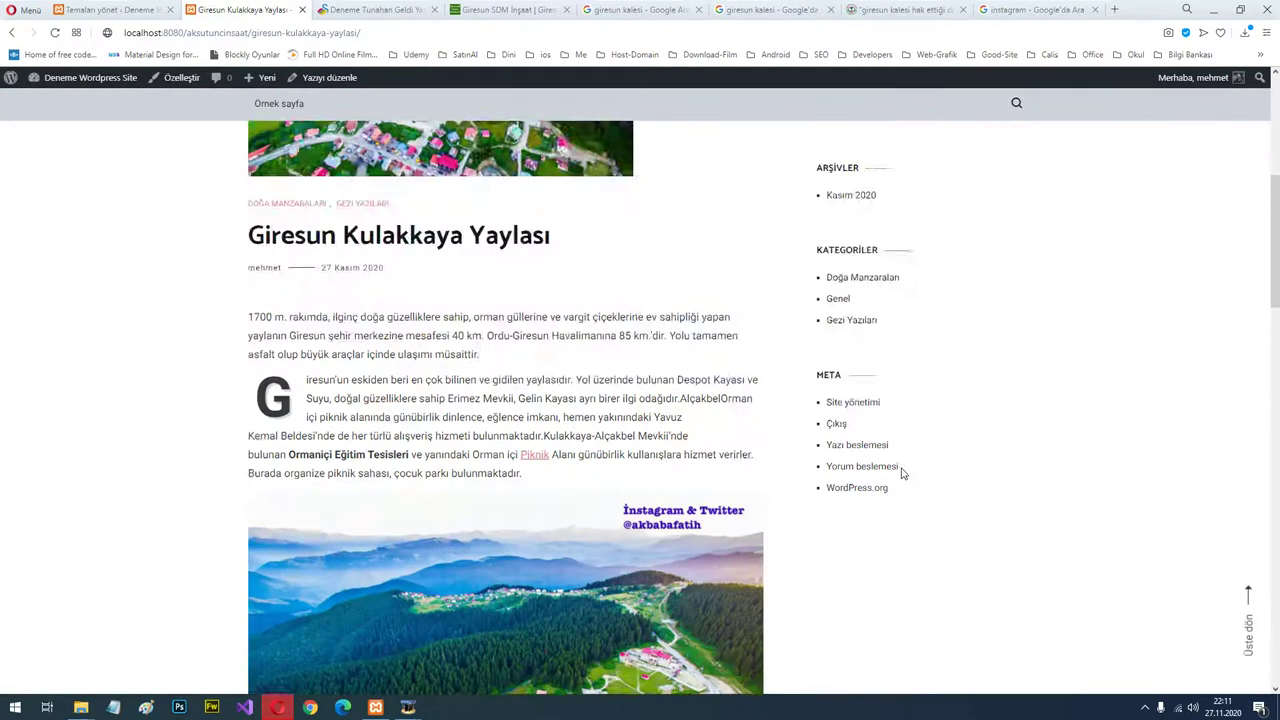
pyautogui.scroll(-10, 925, 465)
pyautogui.click(403, 337)
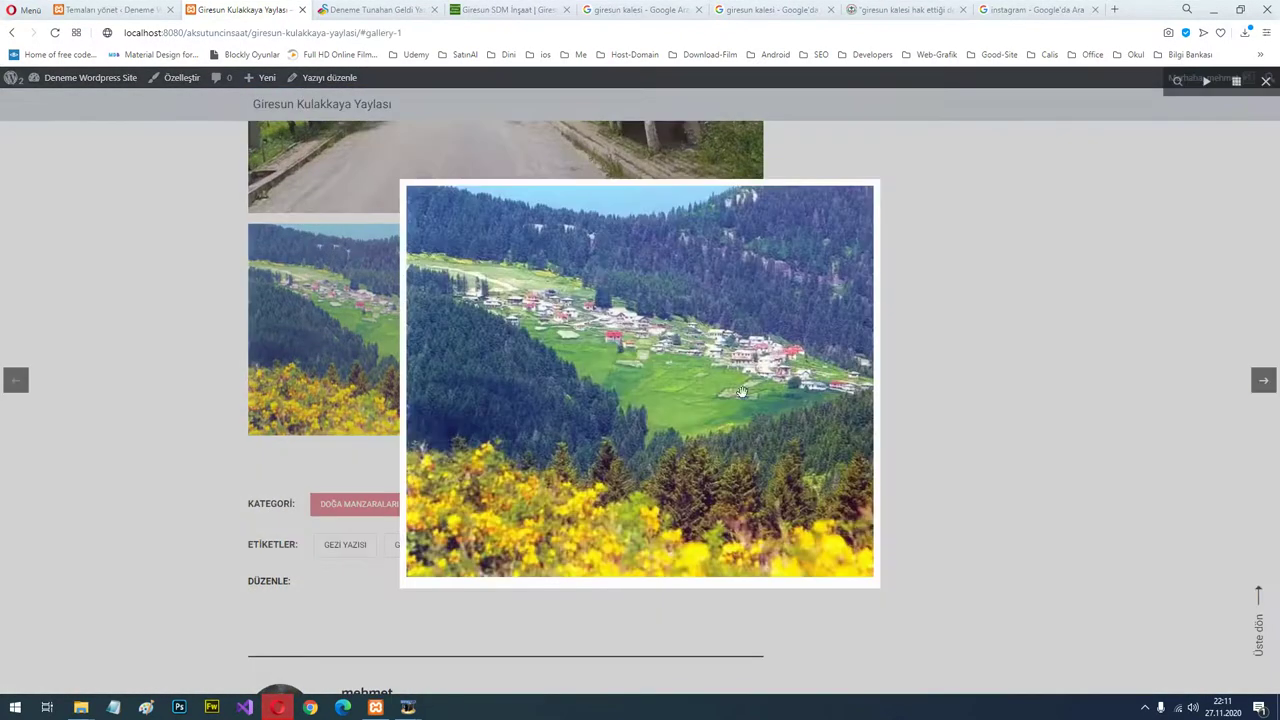
pyautogui.click(1208, 395)
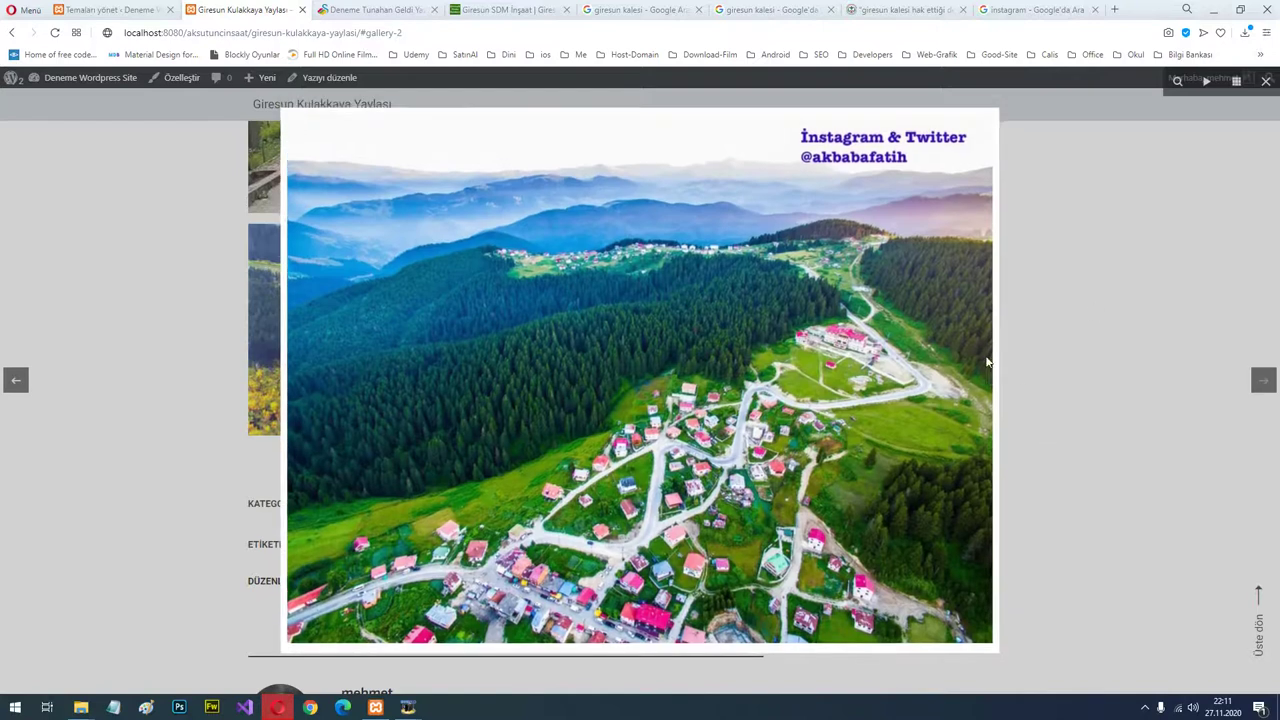
pyautogui.click(1088, 308)
# Open the güzel manzara tag archive, then return home via the site title.
pyautogui.scroll(1, 724, 420)
pyautogui.scroll(-2, 277, 451)
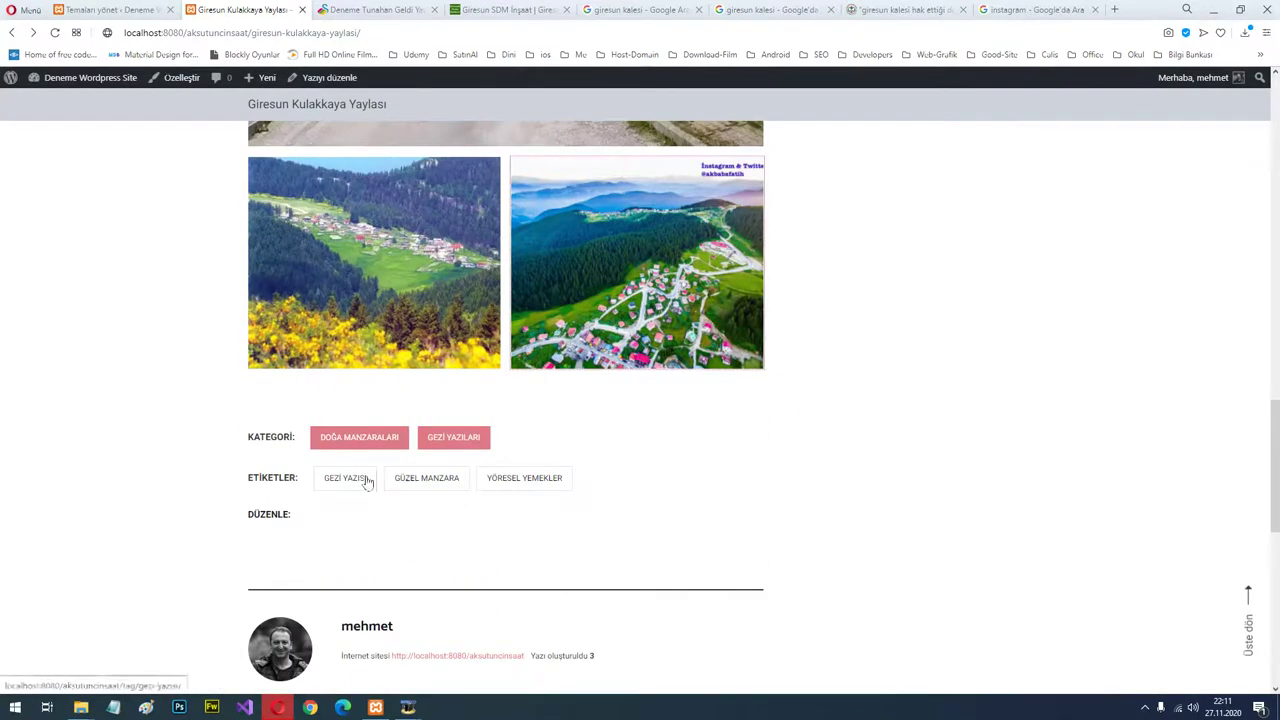
pyautogui.click(431, 483)
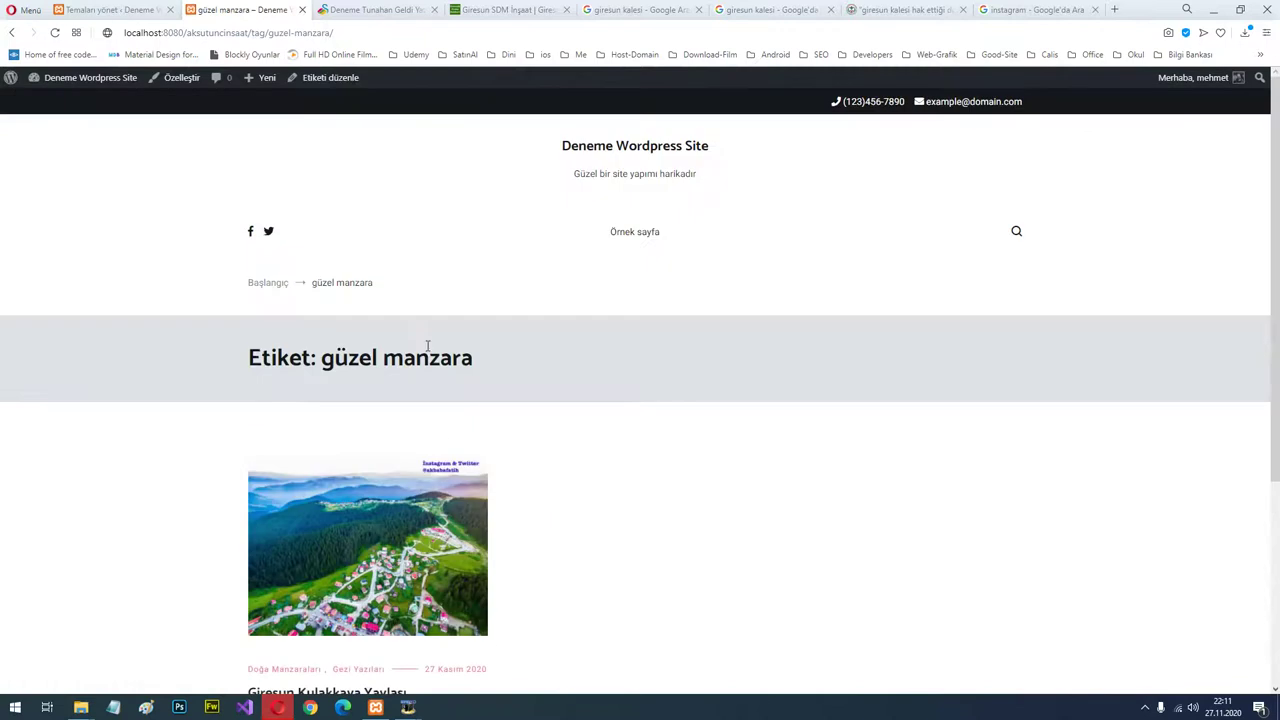
pyautogui.scroll(-3, 611, 483)
pyautogui.scroll(-1, 566, 451)
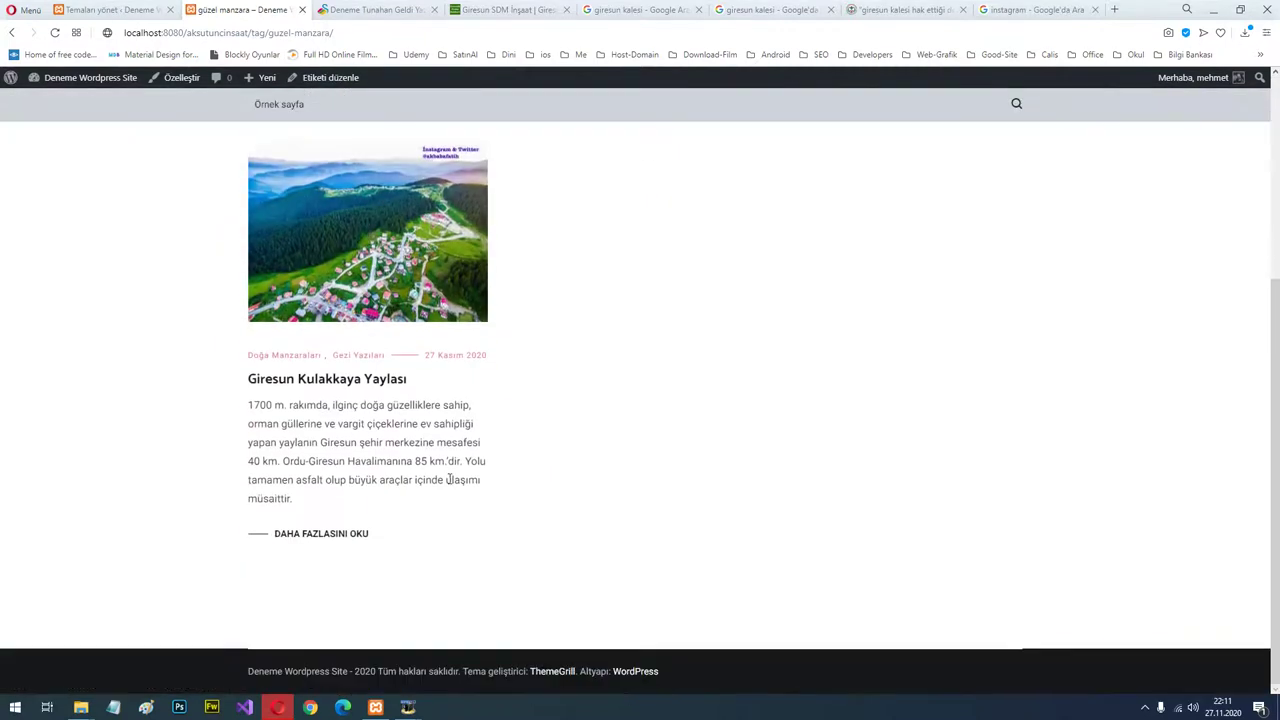
pyautogui.scroll(3, 680, 439)
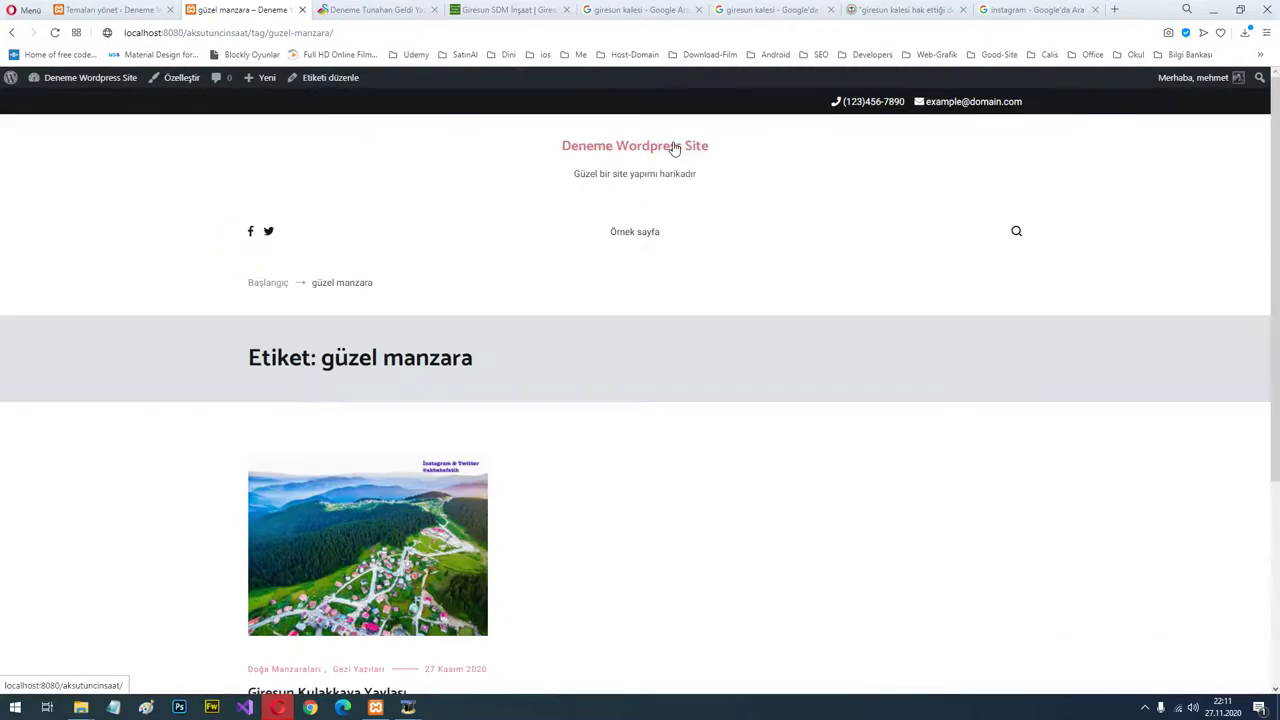
pyautogui.click(675, 146)
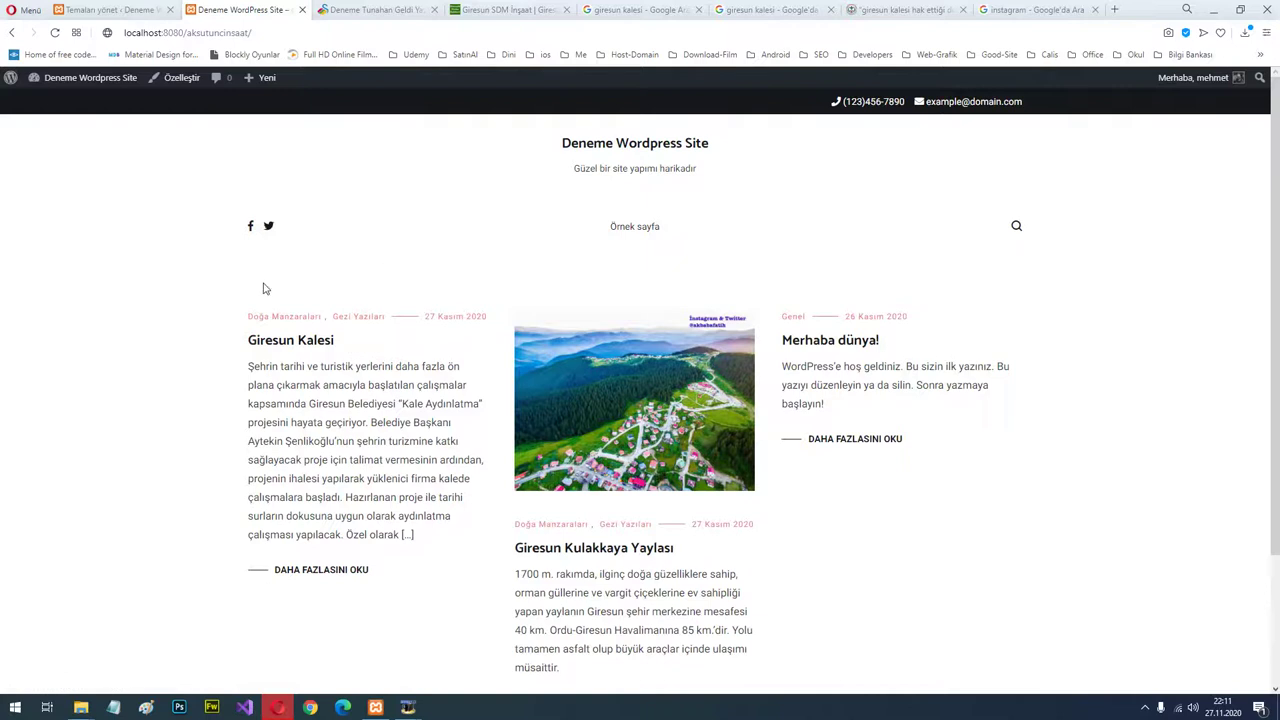
# Open the Giresun Kalesi post for editing from the Yazılar list.
pyautogui.click(116, 9)
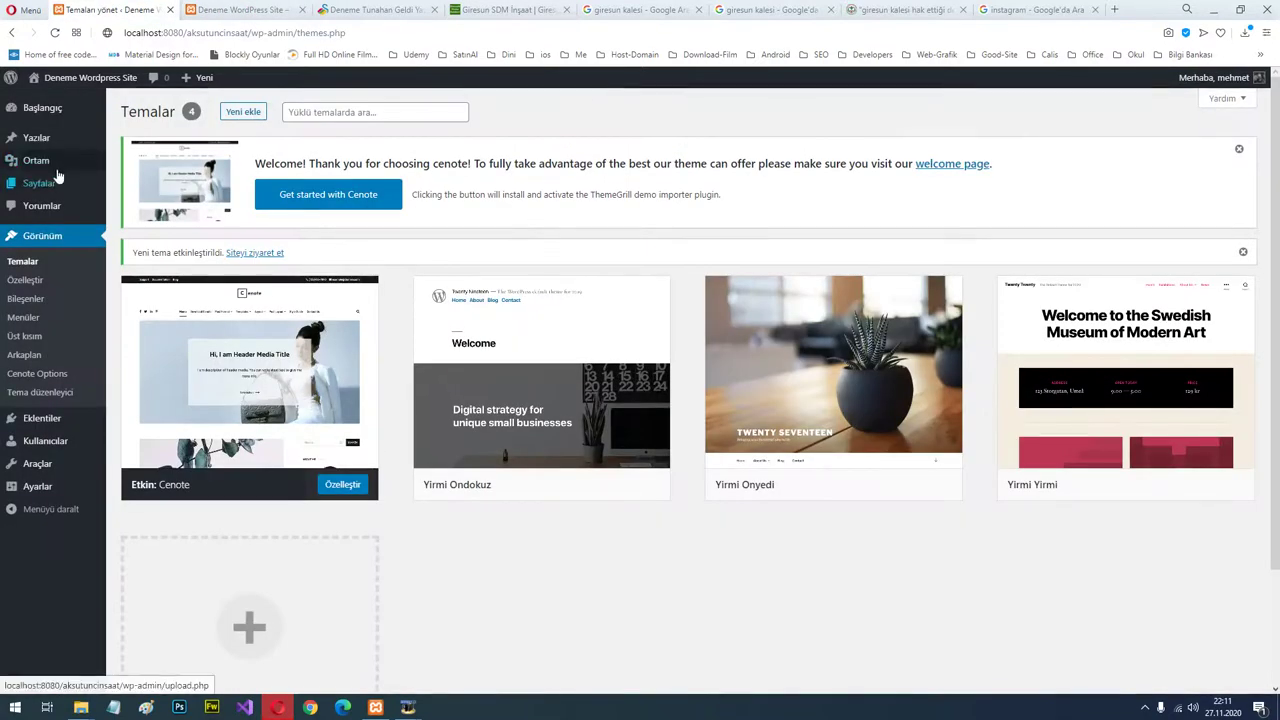
pyautogui.click(45, 138)
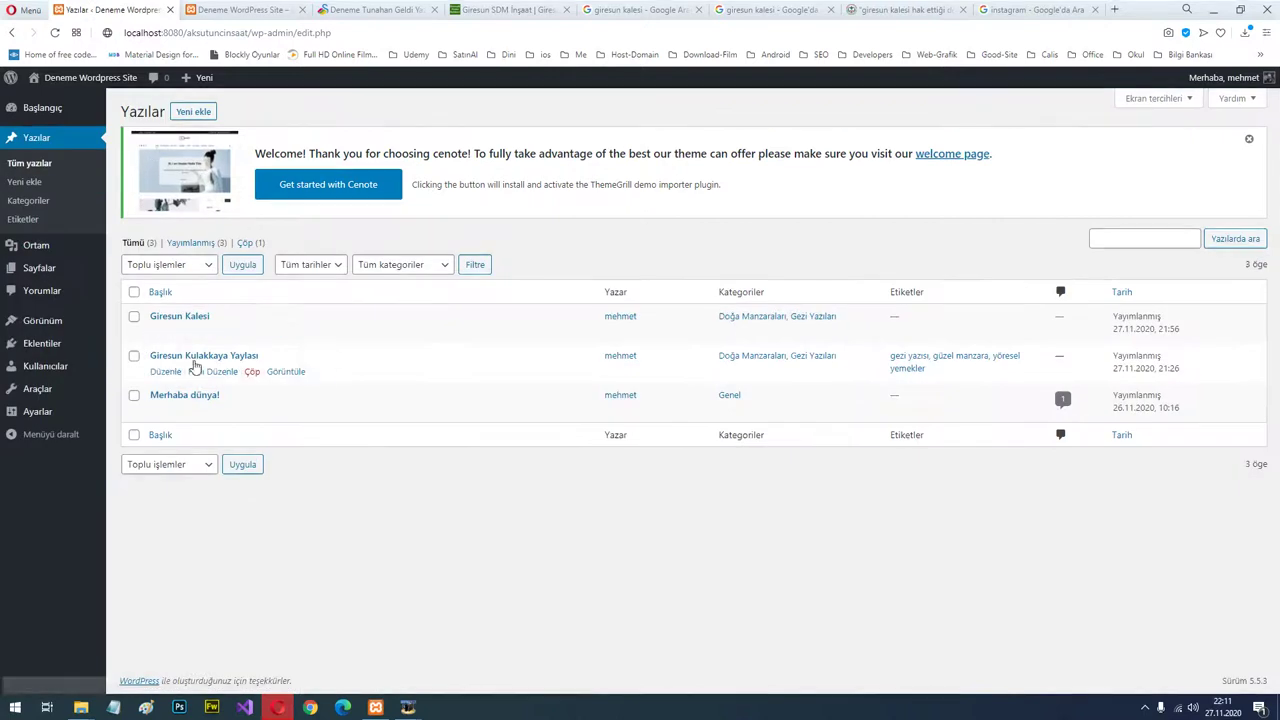
pyautogui.click(165, 333)
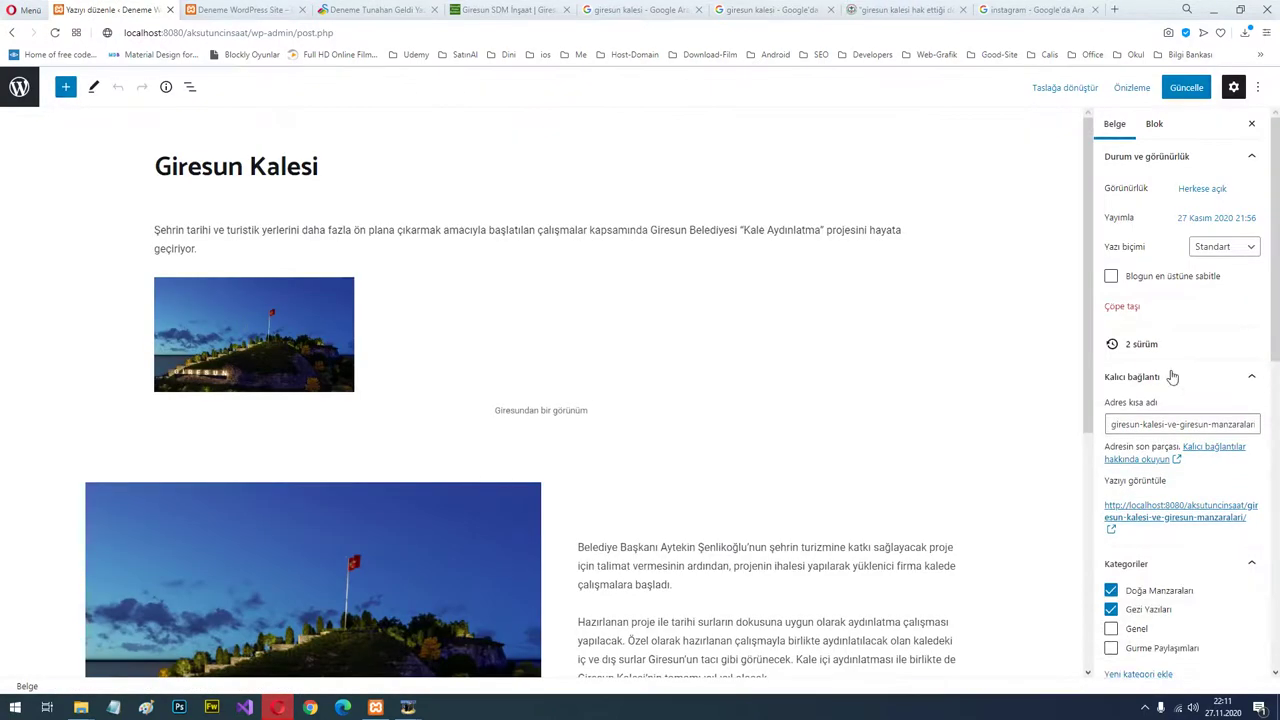
pyautogui.scroll(-4, 1173, 420)
# Set the night castle photo as featured image with alt text 'Giresun Kalesi' and update the post.
pyautogui.click(1180, 485)
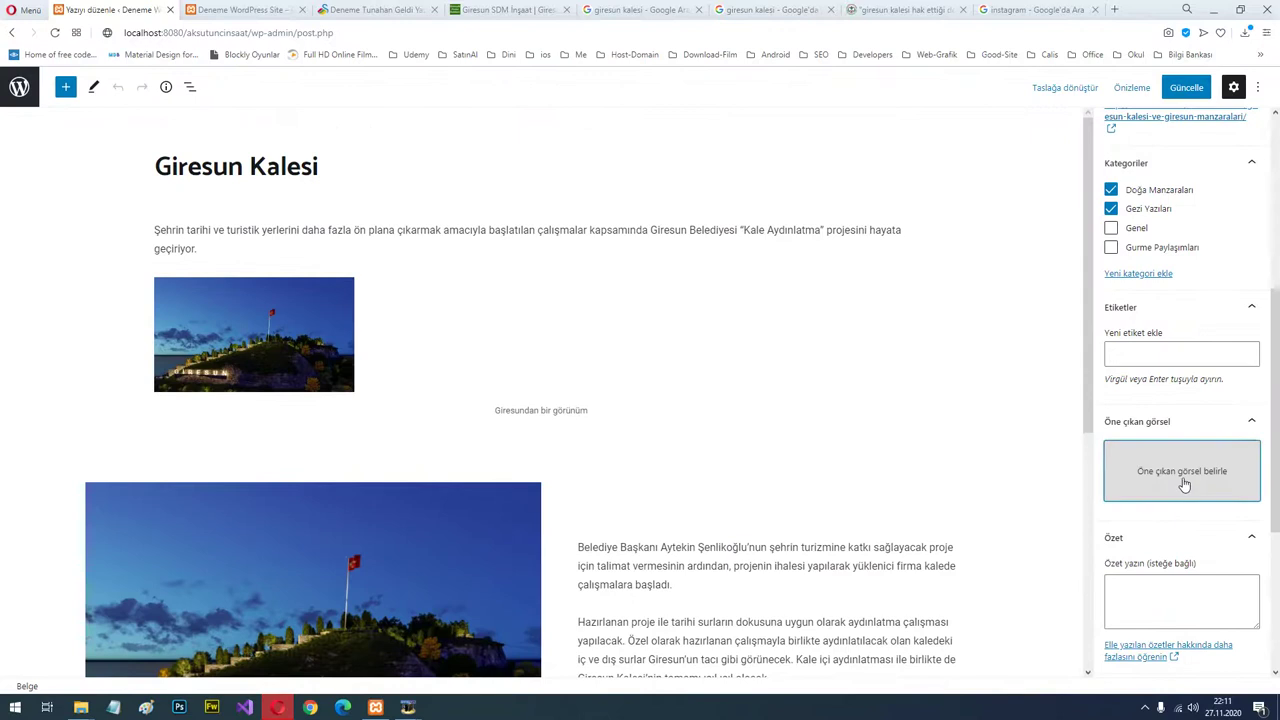
pyautogui.click(166, 250)
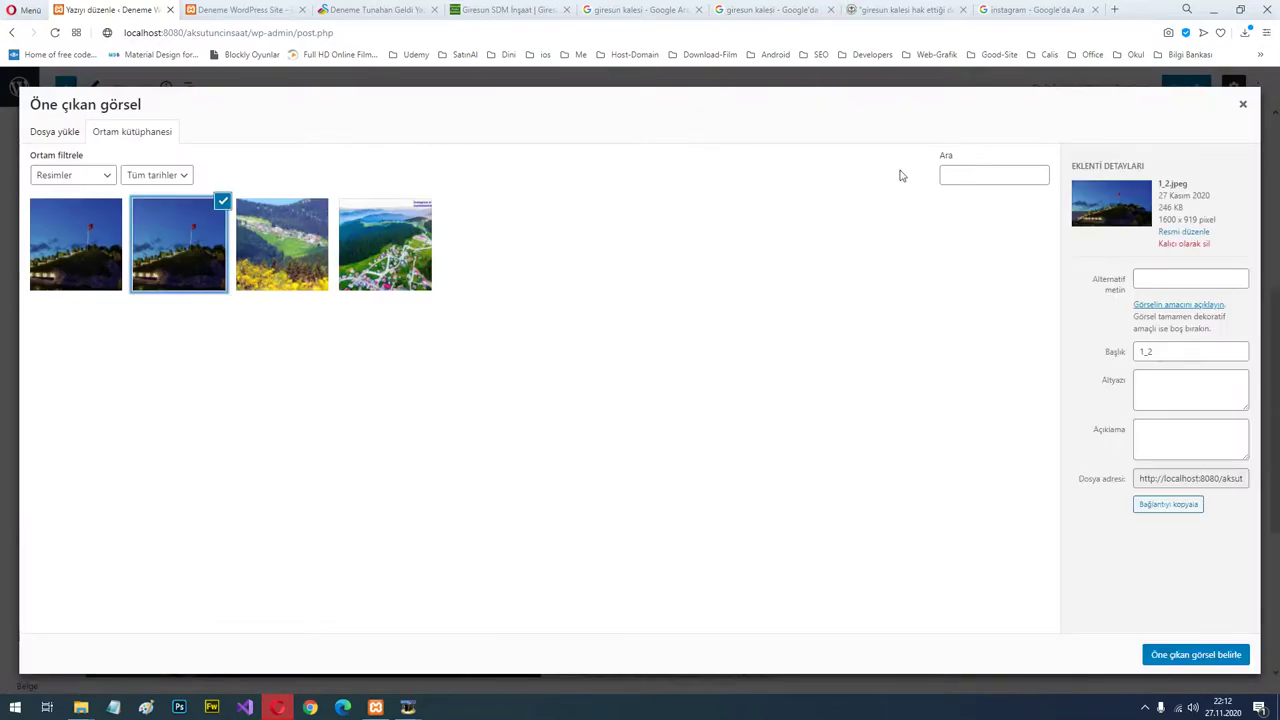
pyautogui.click(1157, 280)
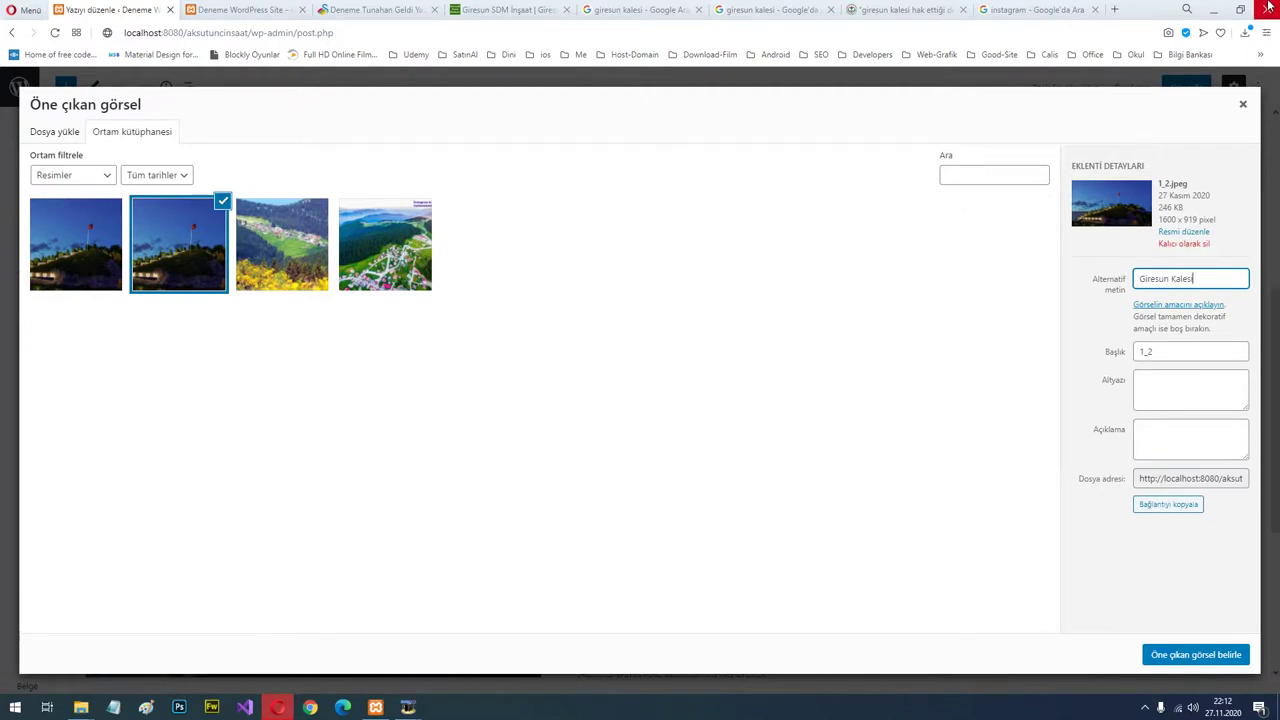
pyautogui.click(1186, 654)
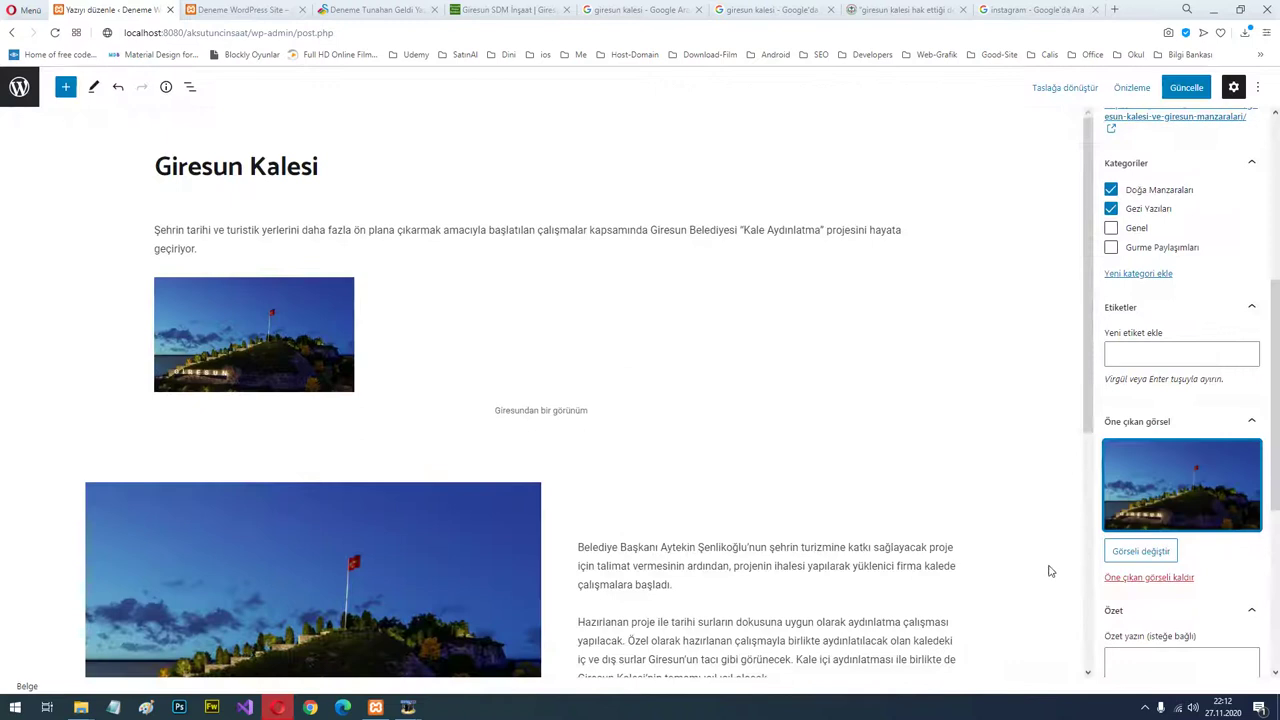
pyautogui.click(1186, 88)
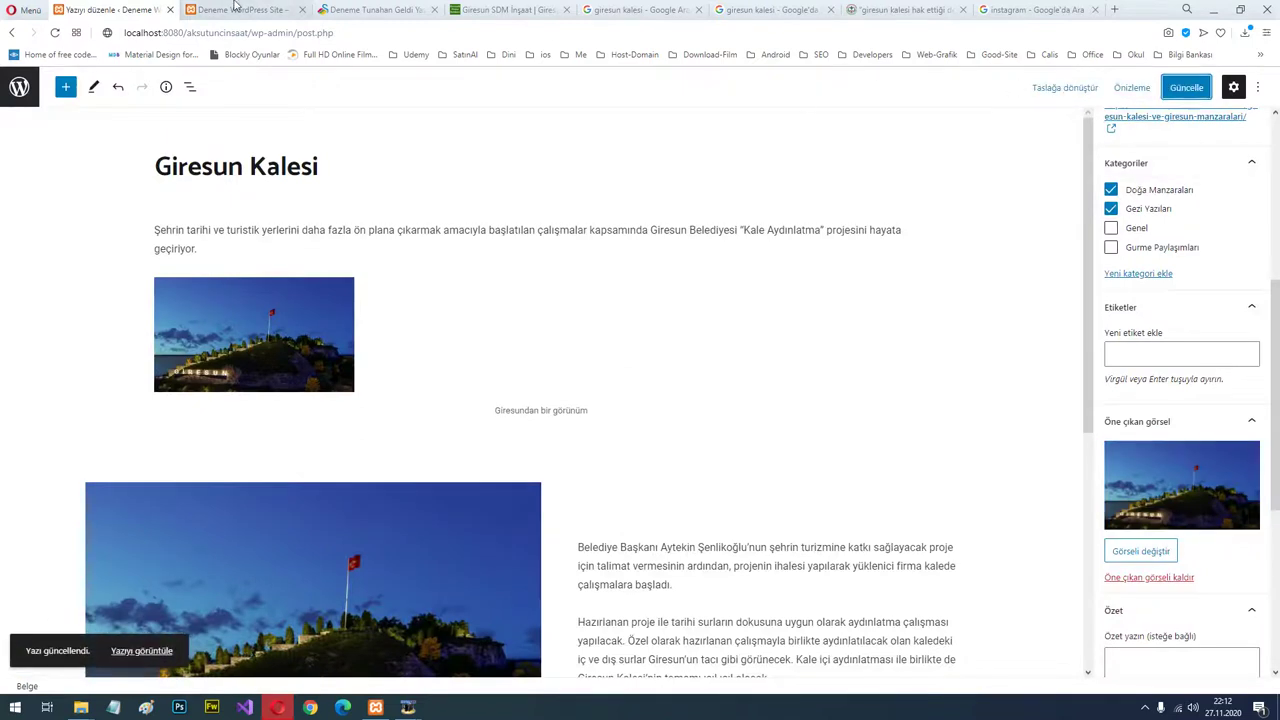
pyautogui.hotkey('ctrl', 's')
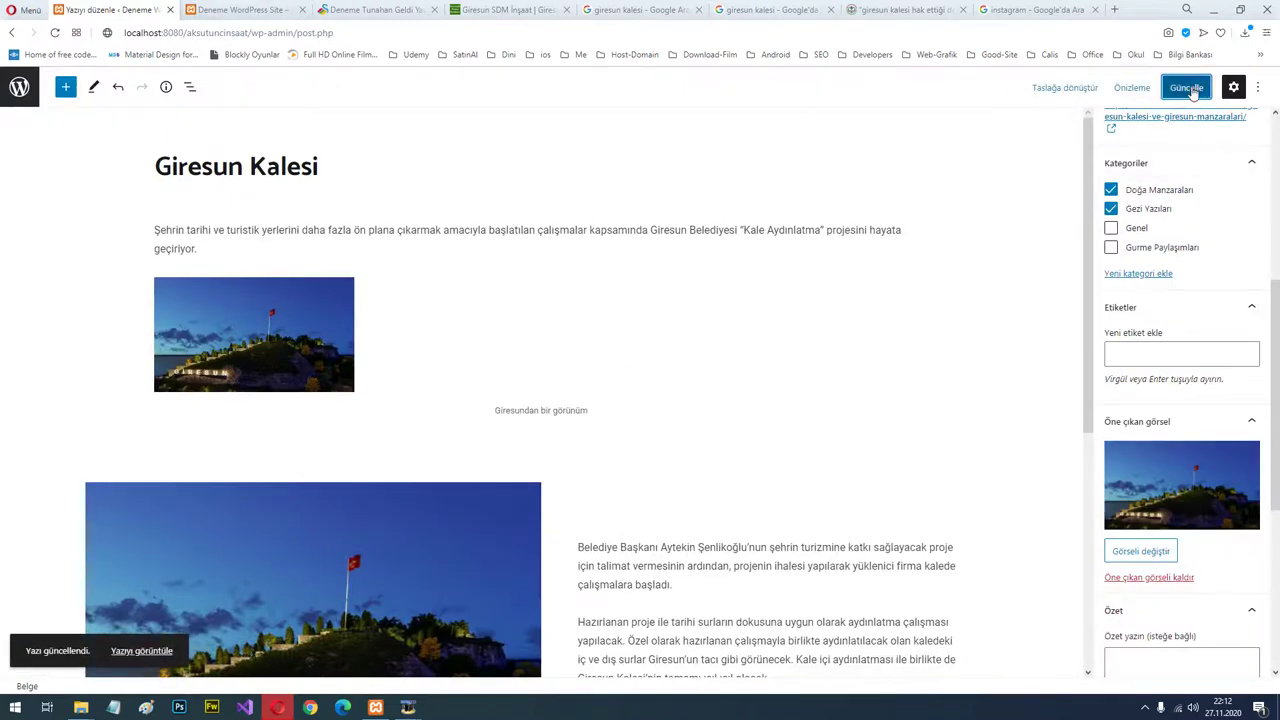
pyautogui.click(242, 8)
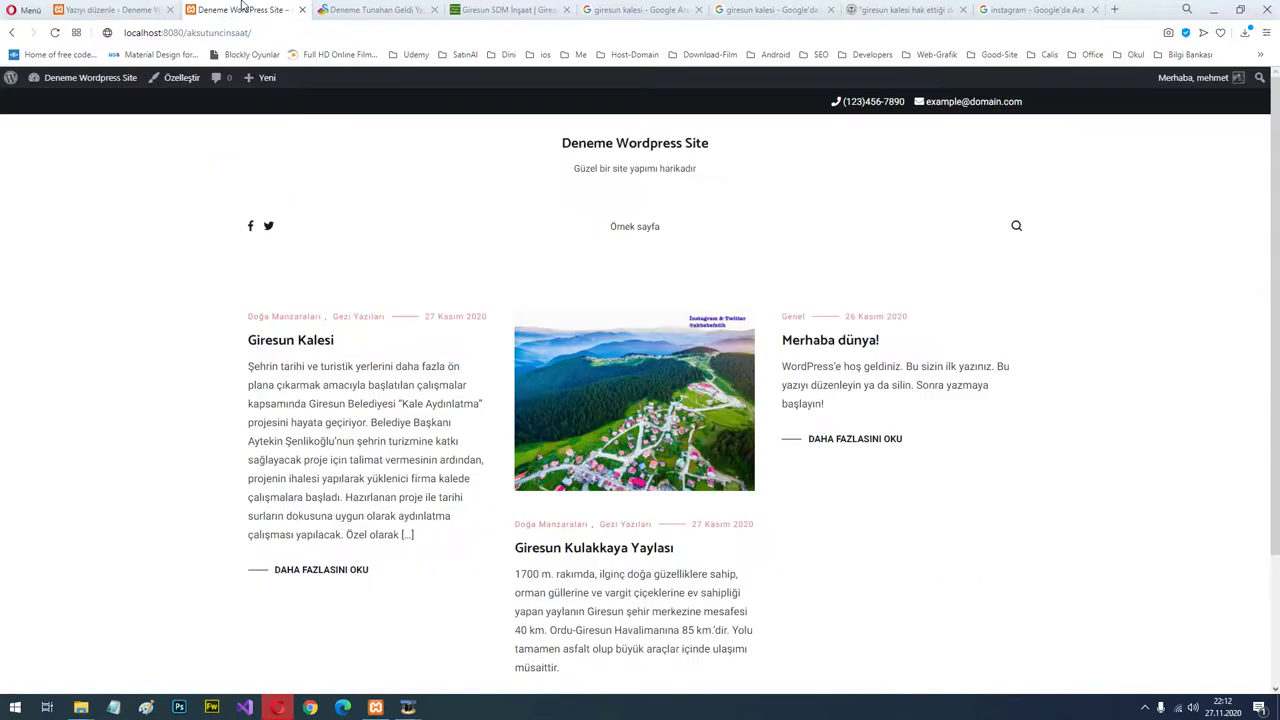
# Reload the front page to check it, then return to the admin Yazılar posts list.
pyautogui.press('F5')
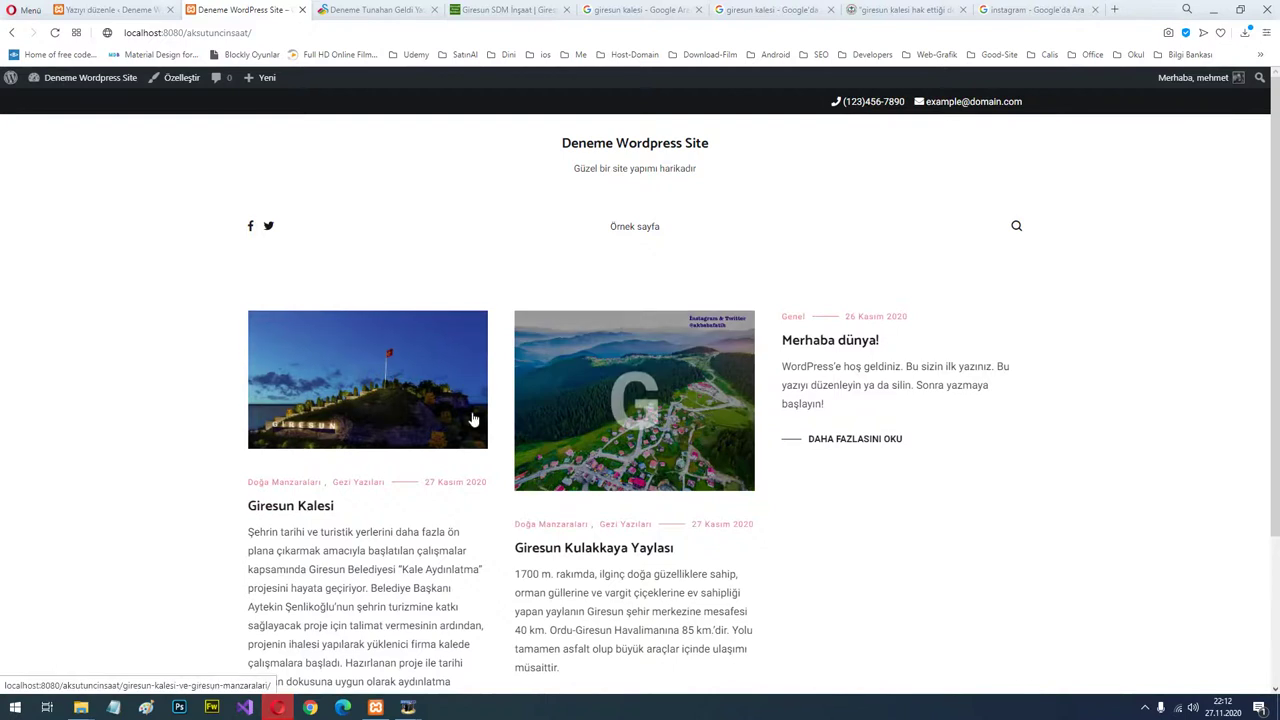
pyautogui.scroll(-3, 757, 480)
pyautogui.scroll(2, 861, 350)
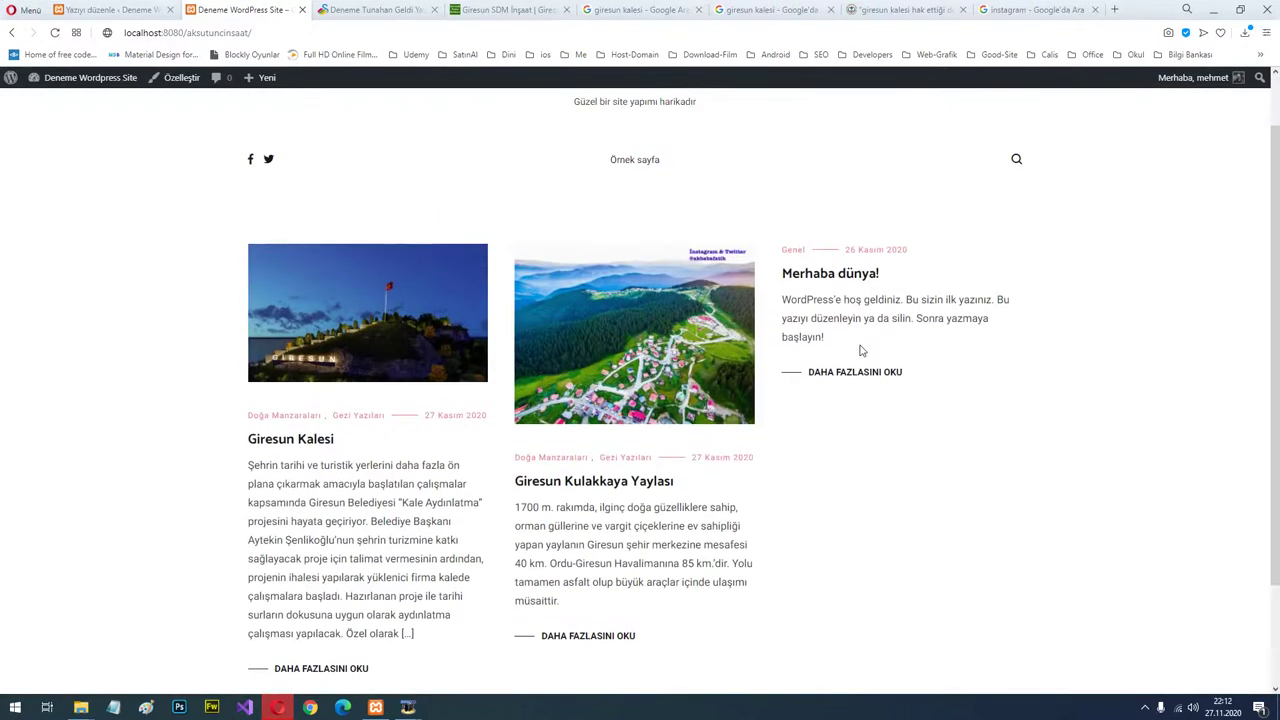
pyautogui.click(110, 9)
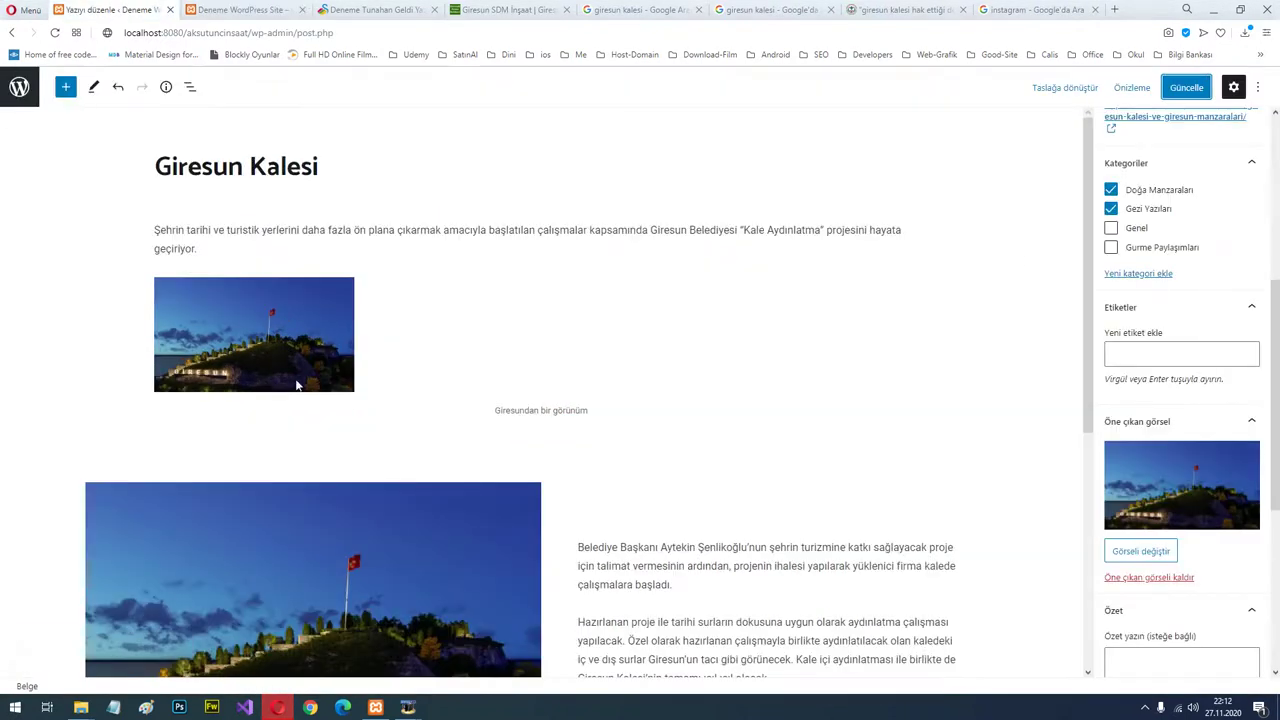
pyautogui.click(233, 8)
pyautogui.click(110, 9)
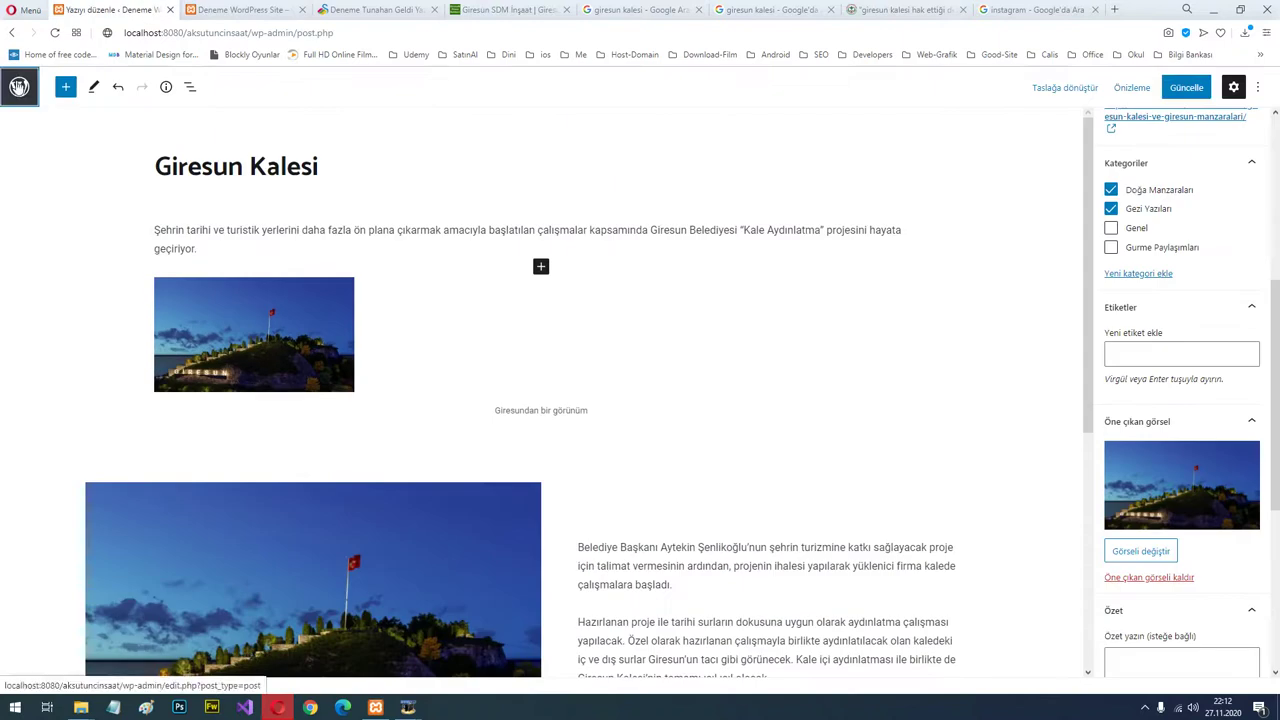
pyautogui.click(20, 86)
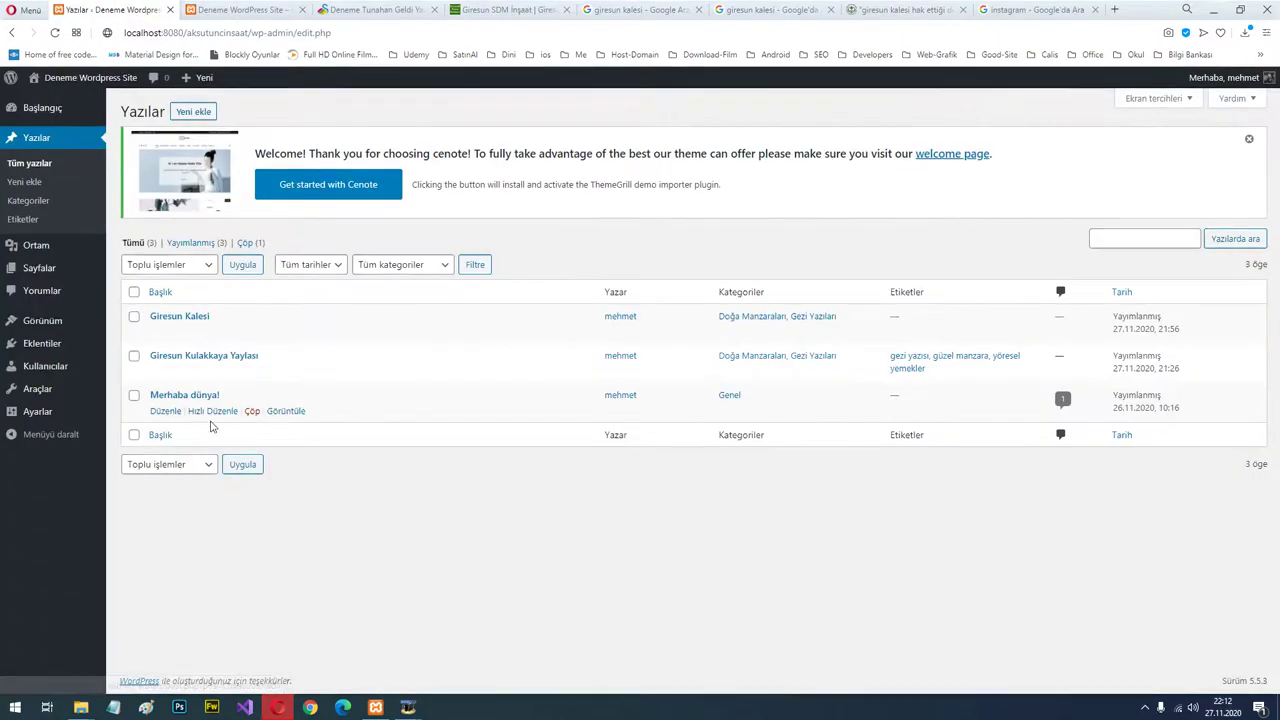
# Trash the 'Merhaba dünya!' post and reload the site to confirm it is gone.
pyautogui.click(251, 412)
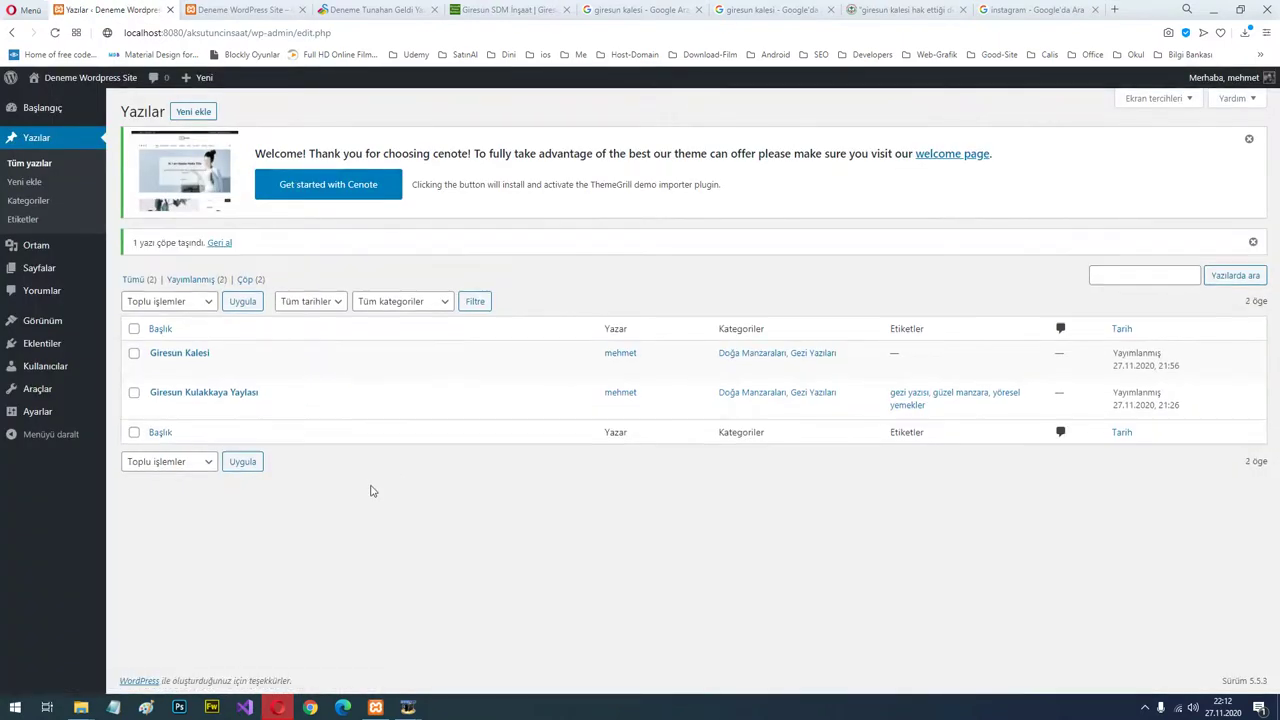
pyautogui.click(276, 8)
pyautogui.press('F5')
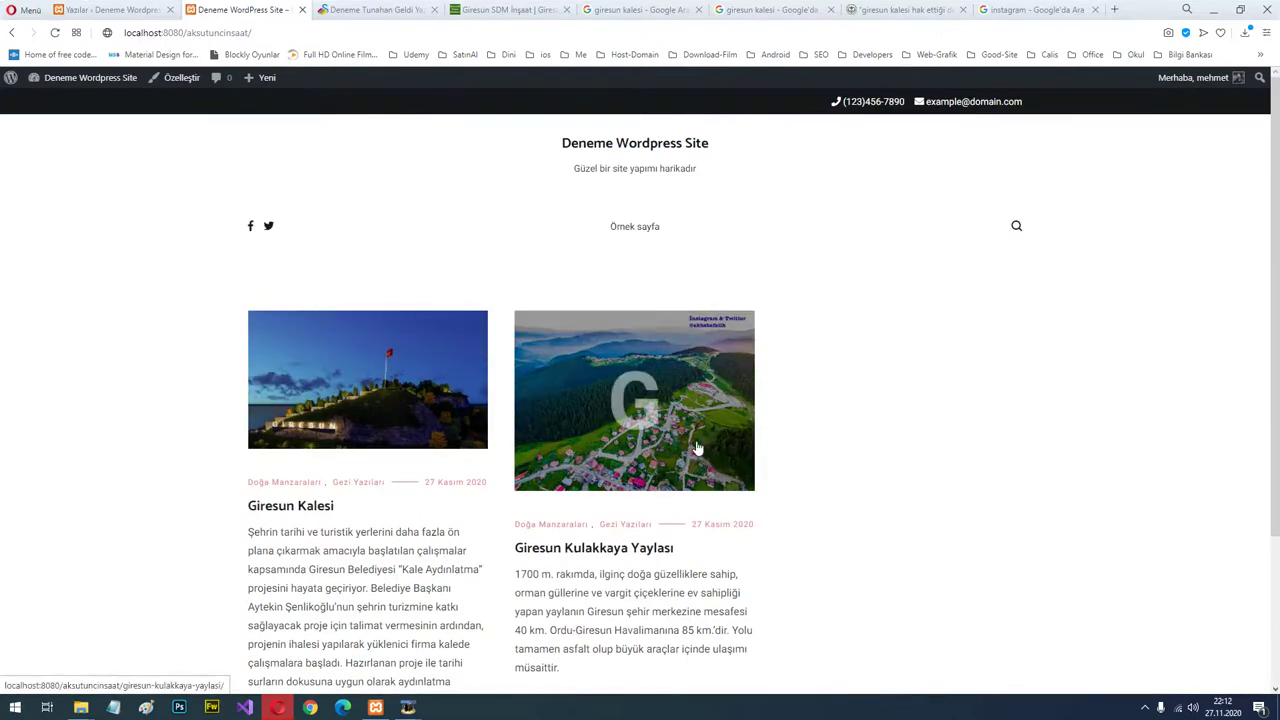
pyautogui.click(90, 8)
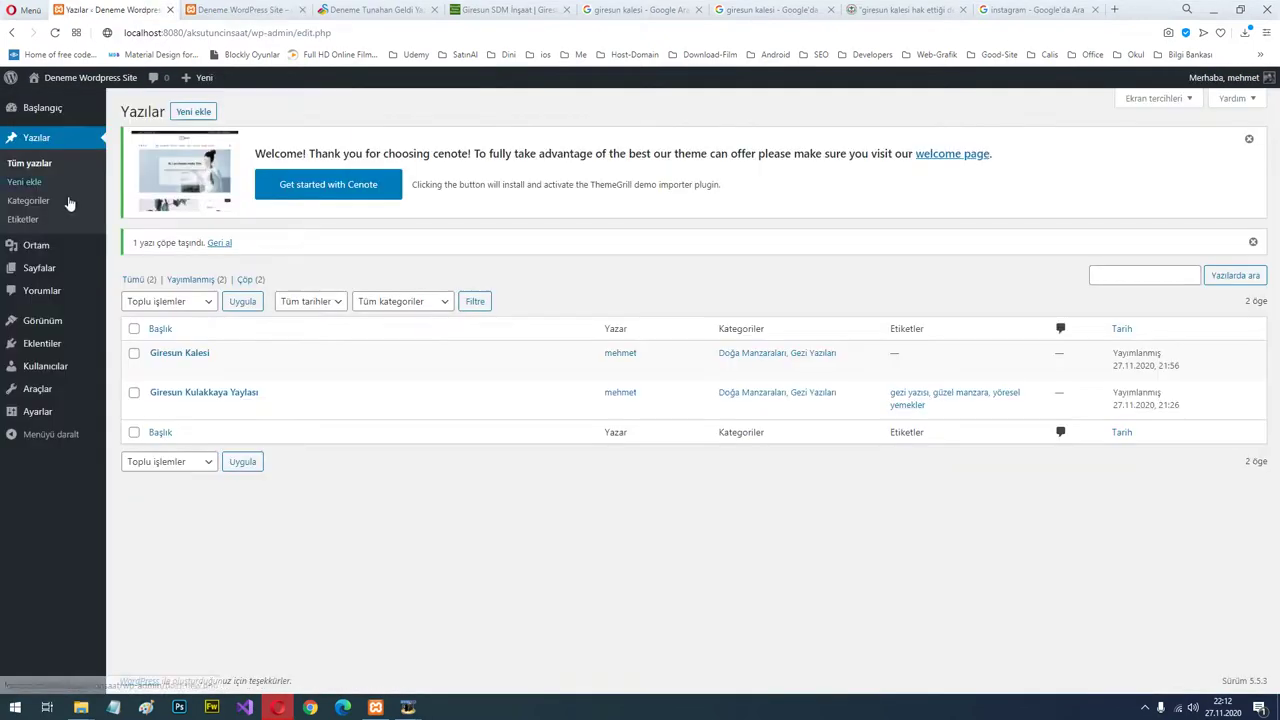
# Open Görünüm > Temalar to view the four installed themes with Cenote active.
pyautogui.click(45, 322)
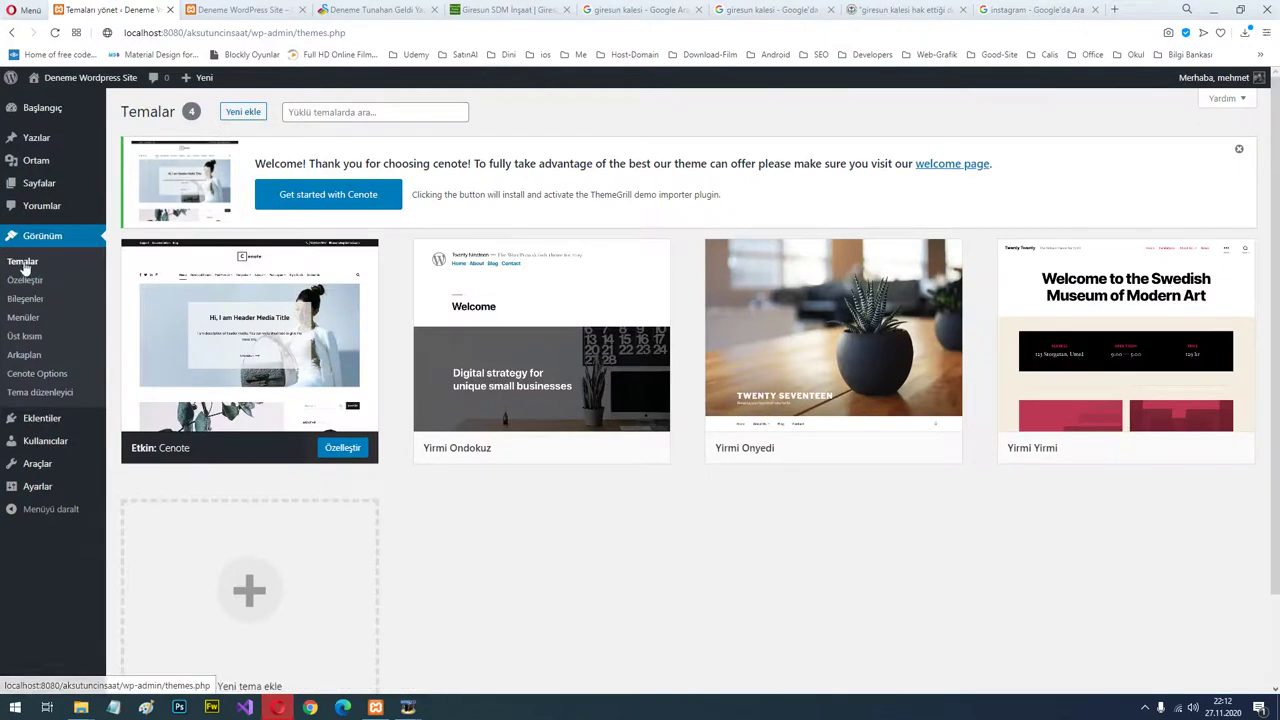
pyautogui.moveTo(288, 322)
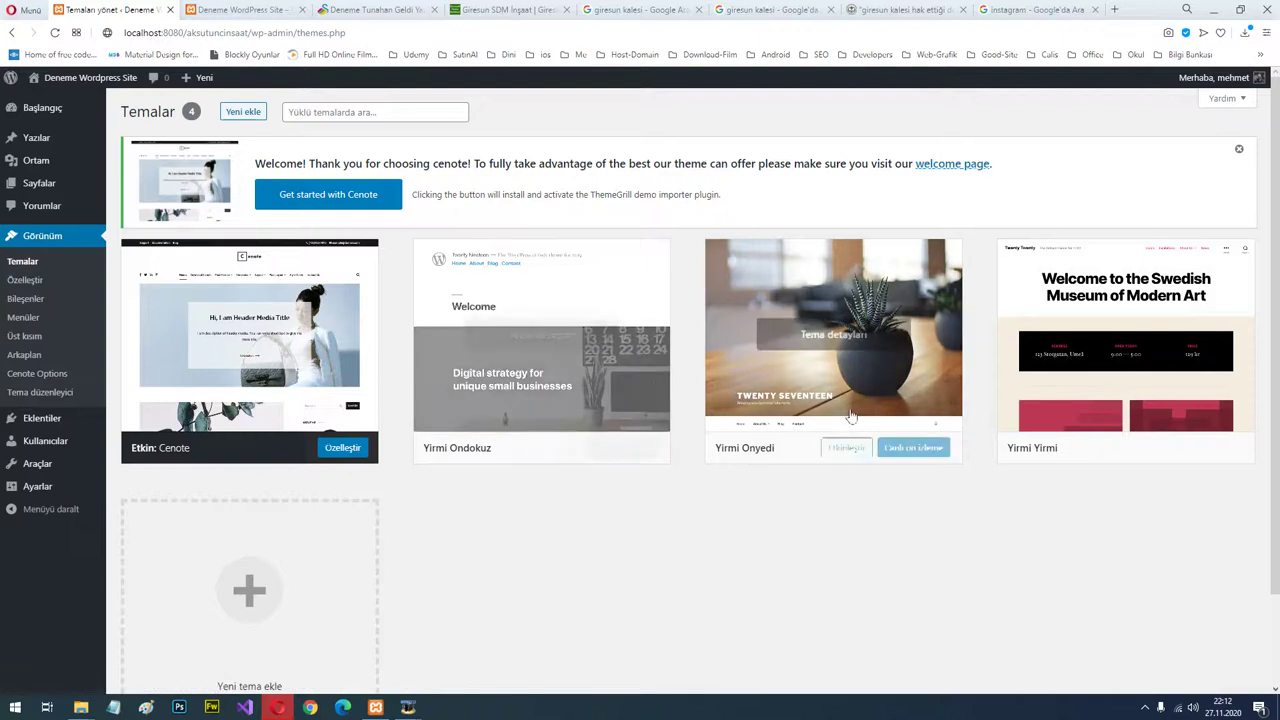
pyautogui.moveTo(802, 452)
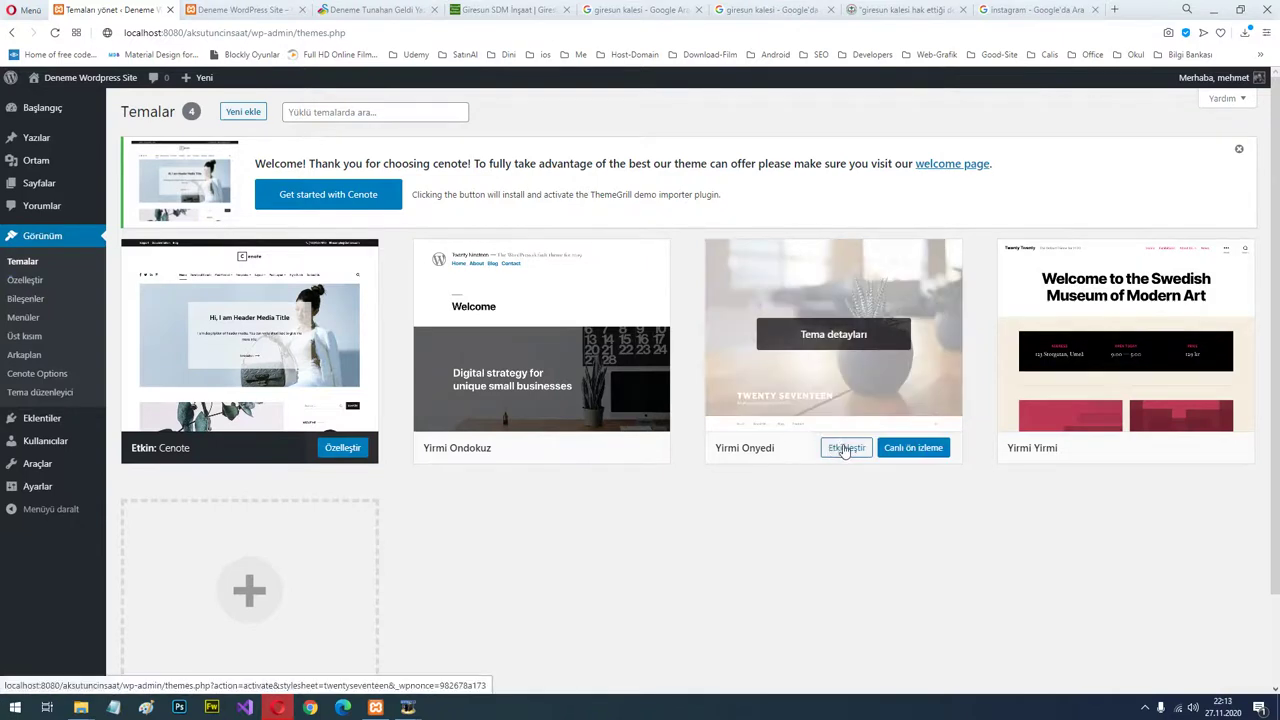
pyautogui.click(847, 450)
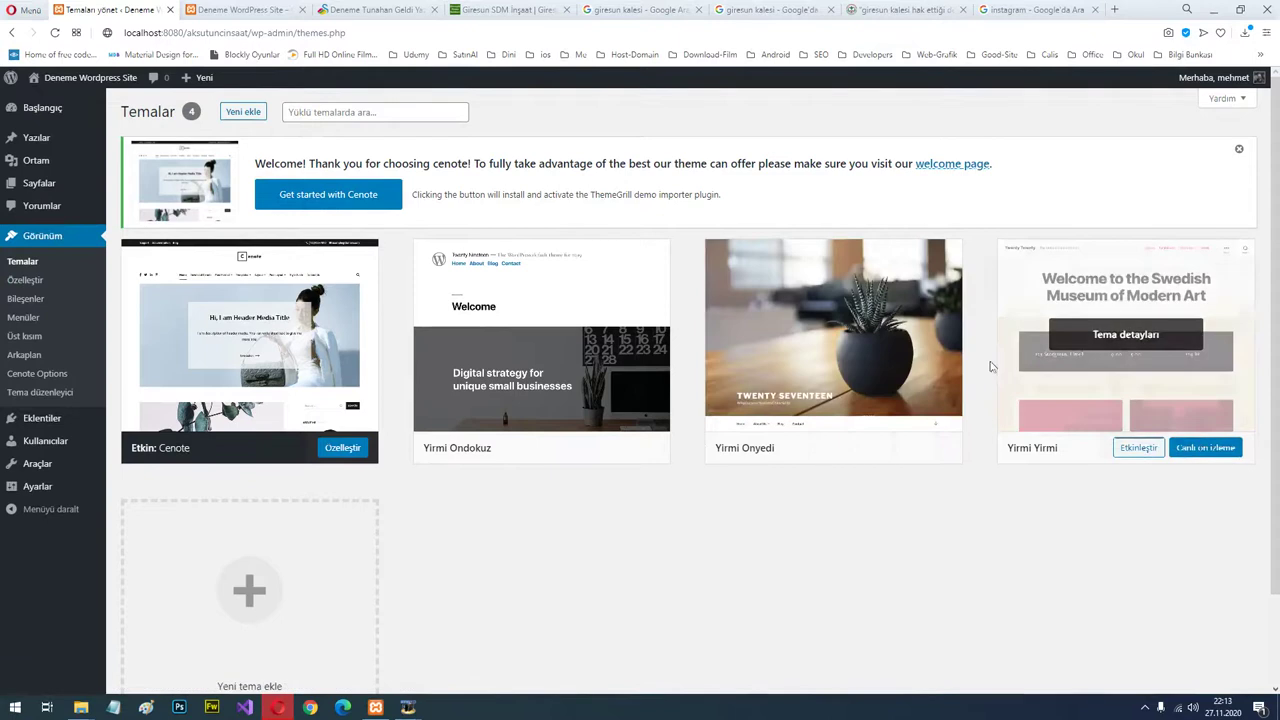
pyautogui.moveTo(216, 342)
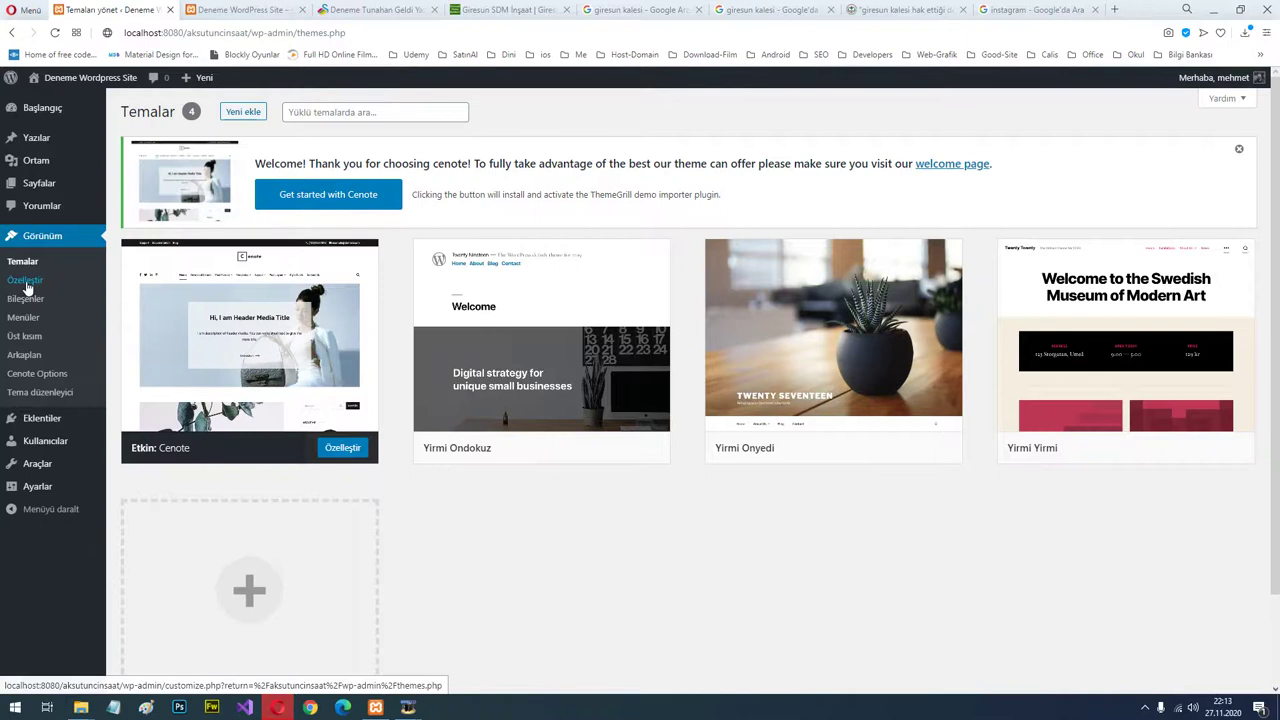
# Replace the placeholder Facebook social profile link with the owner's Facebook URL and publish.
pyautogui.click(27, 283)
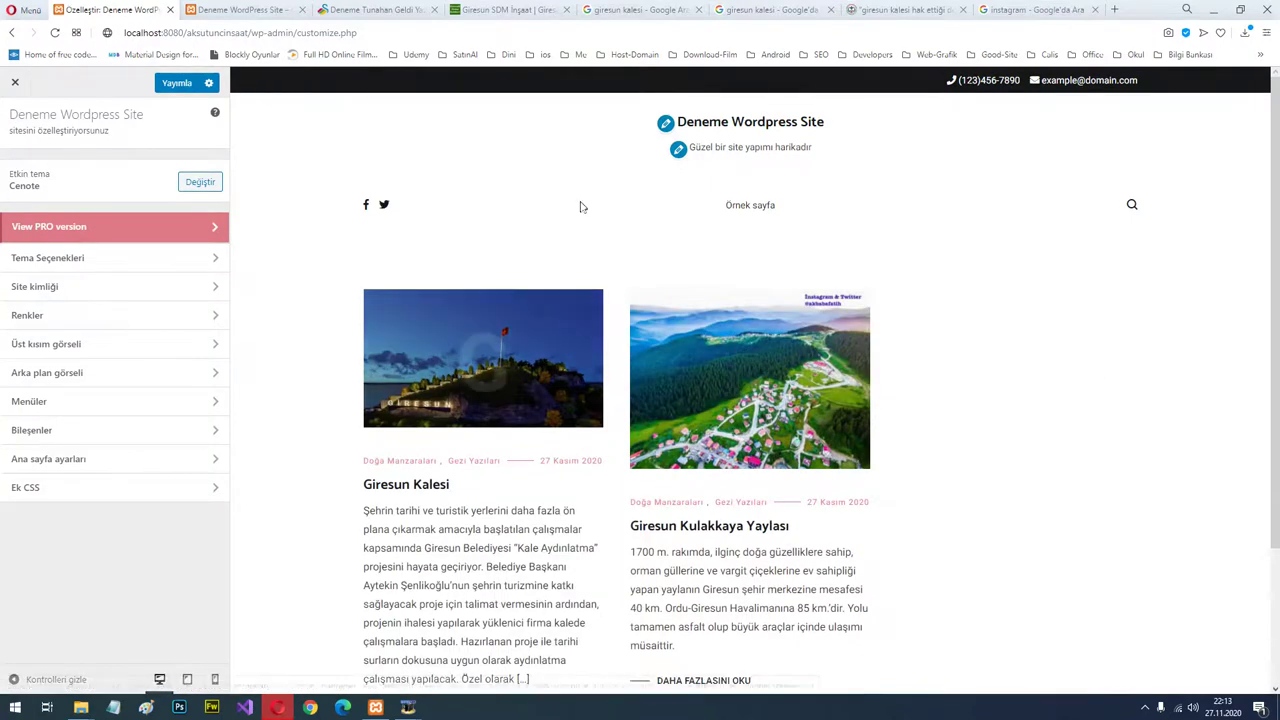
pyautogui.click(124, 259)
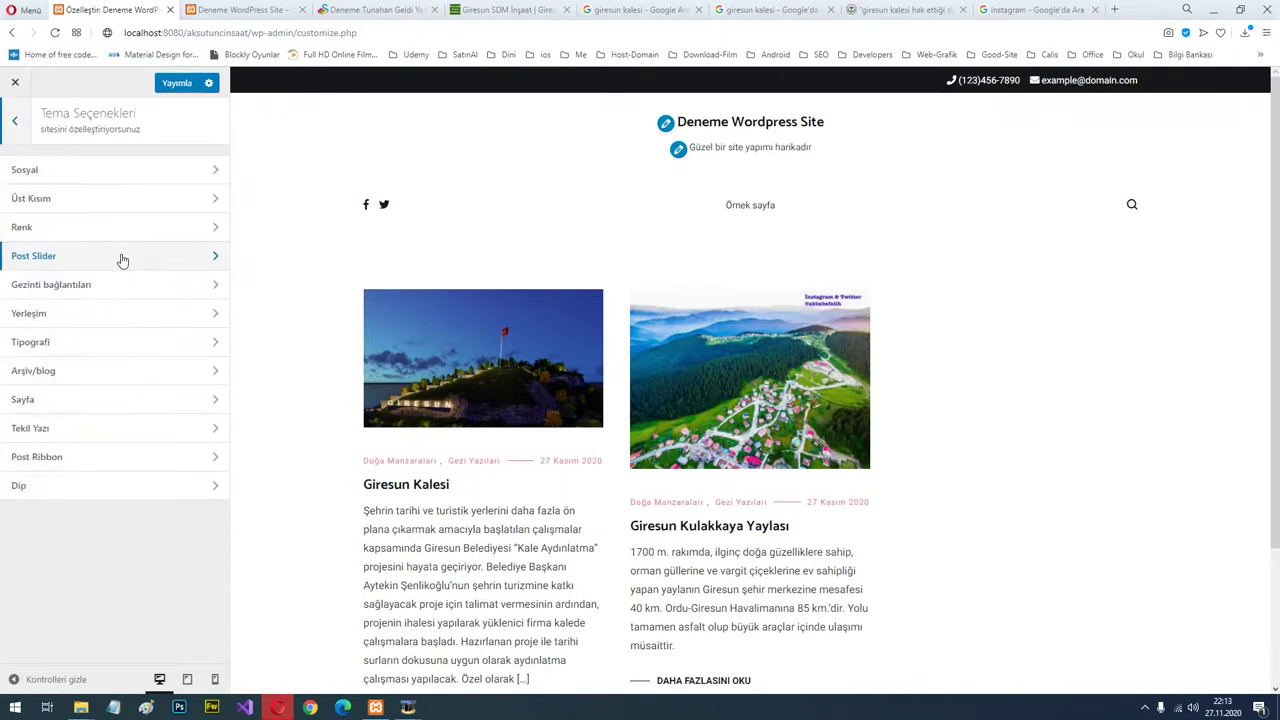
pyautogui.click(133, 171)
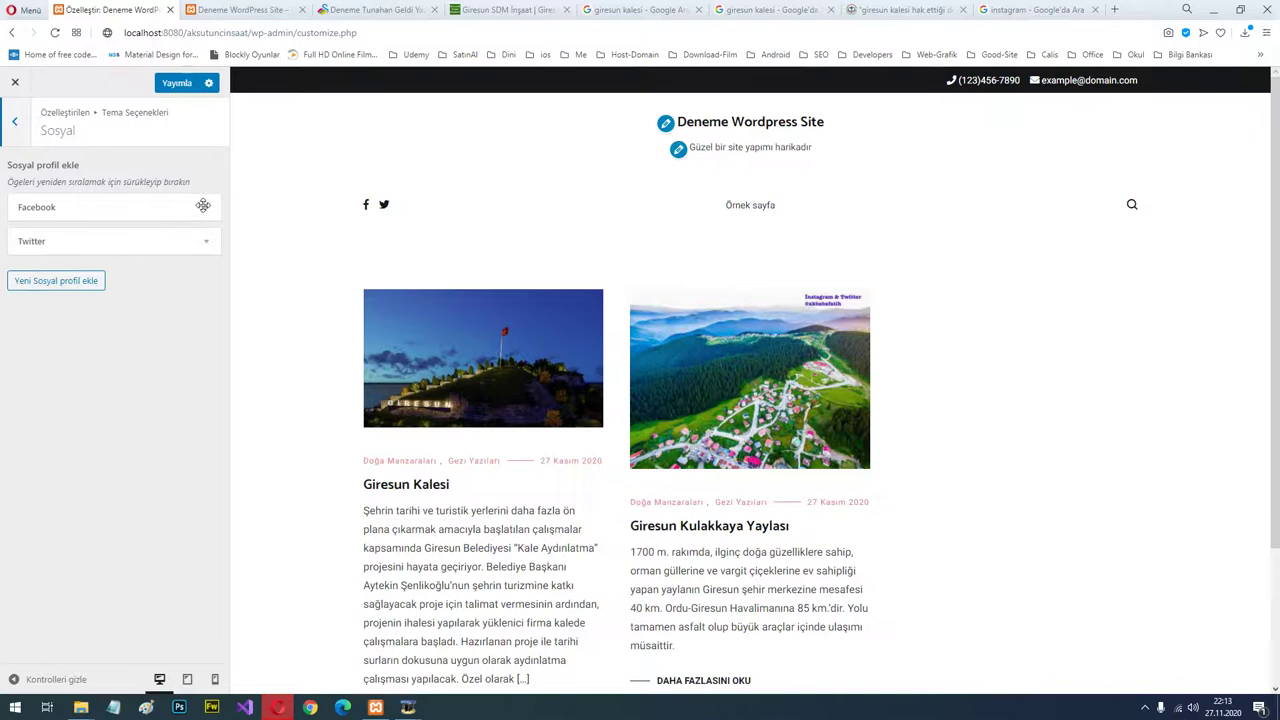
pyautogui.click(203, 205)
pyautogui.moveTo(76, 298); pyautogui.dragTo(3, 308)
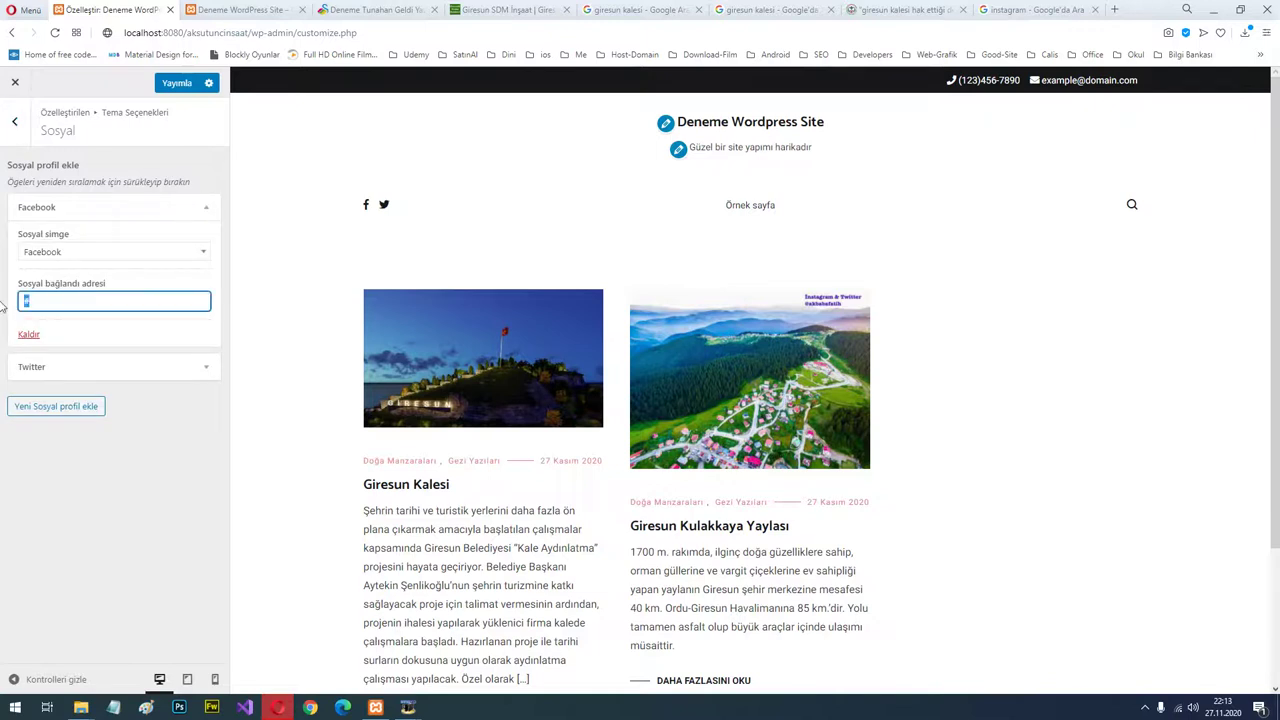
pyautogui.write('http')
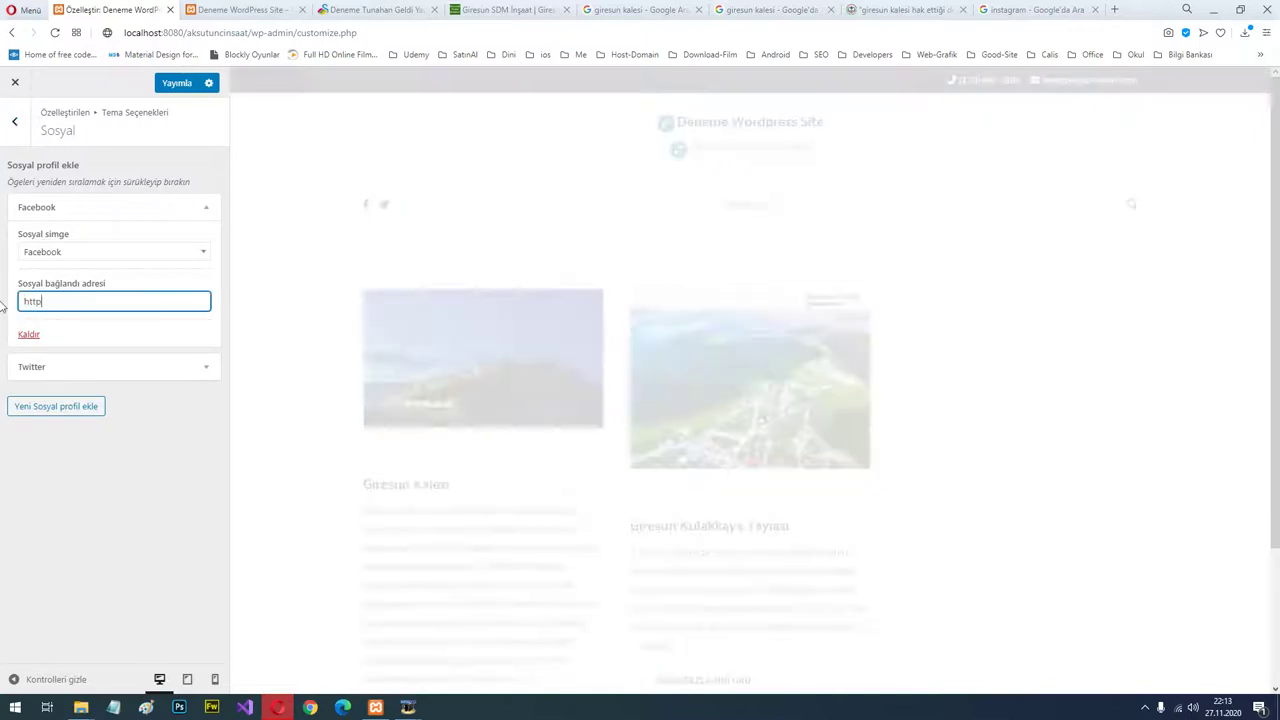
pyautogui.write('://www')
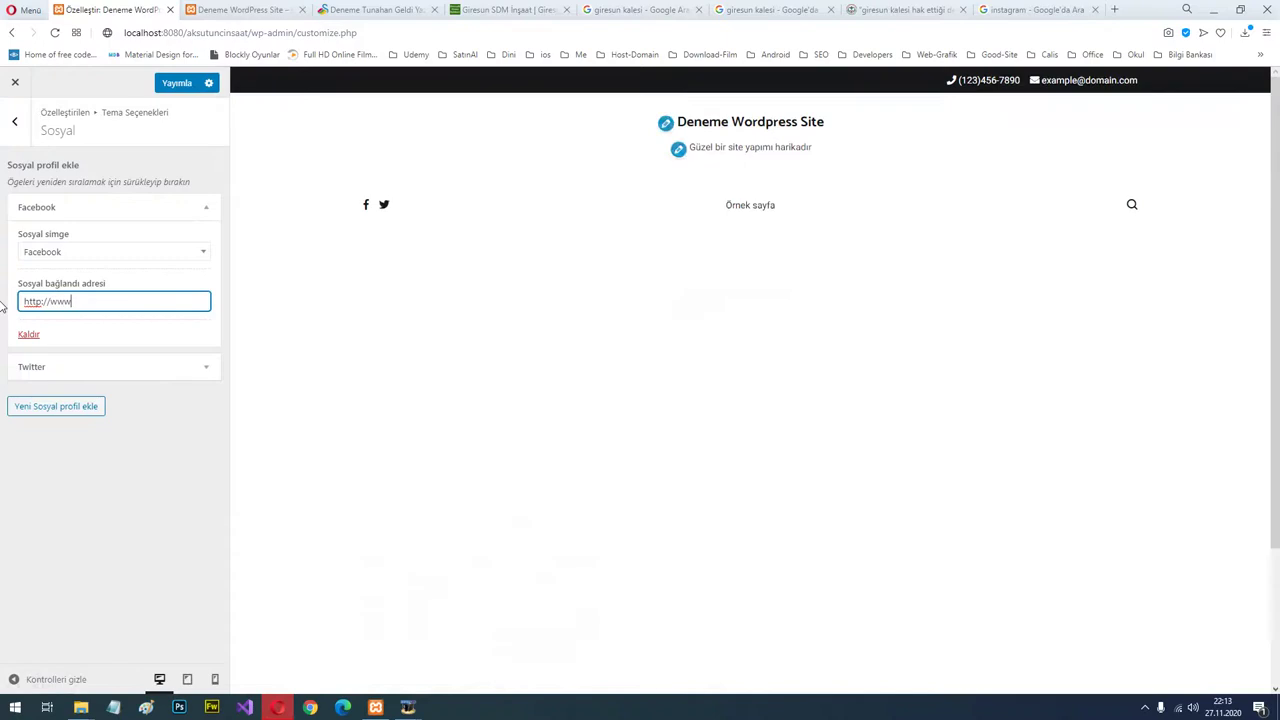
pyautogui.write('.faceb')
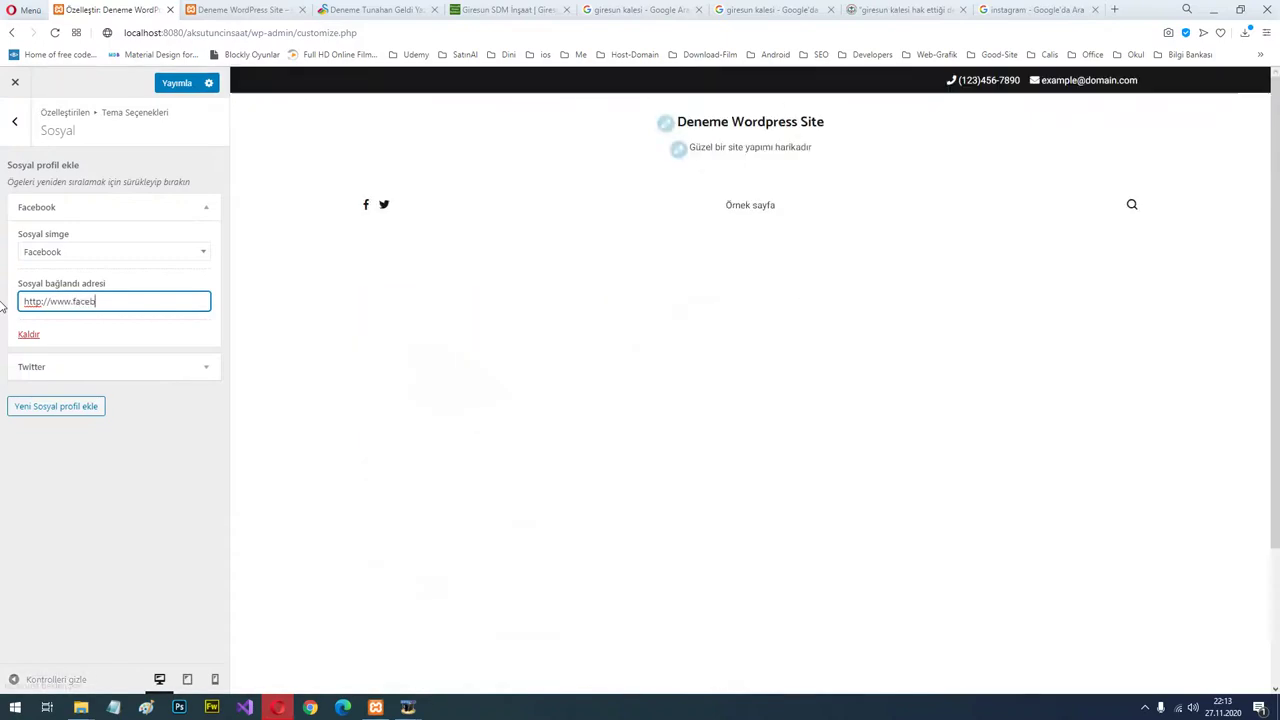
pyautogui.write('ook.com')
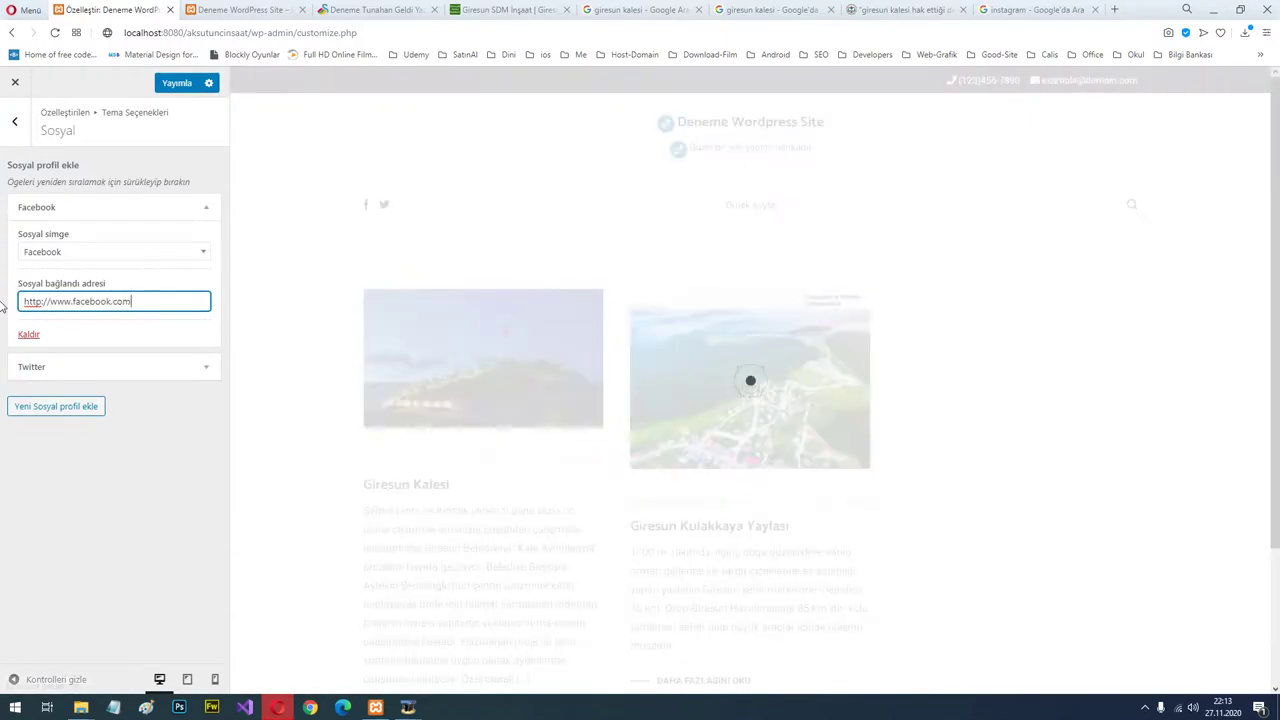
pyautogui.write('/sekteor')
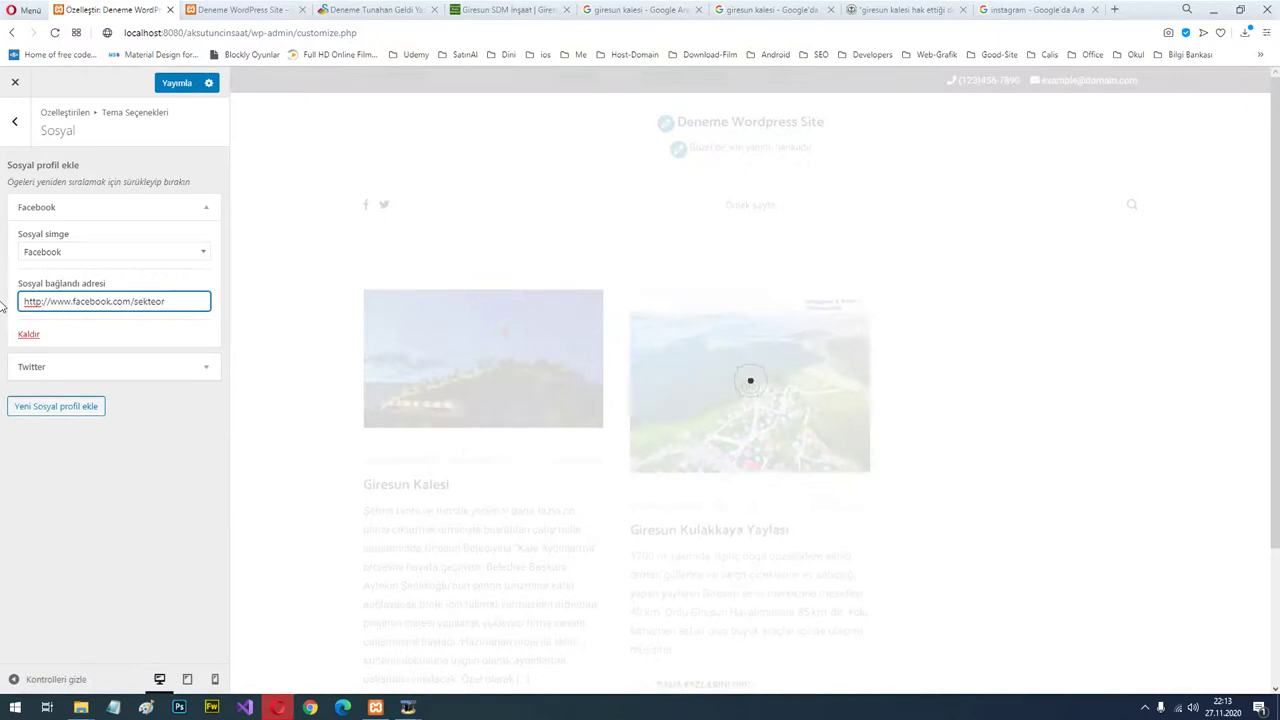
pyautogui.click(205, 367)
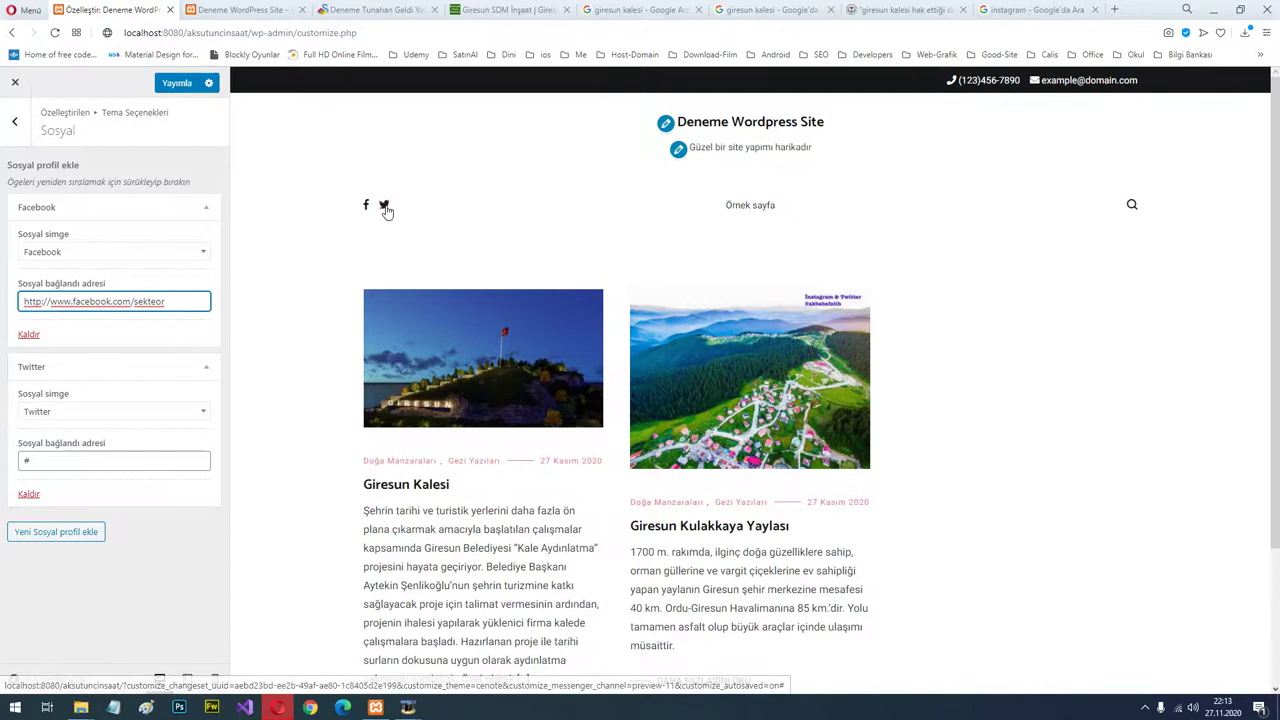
pyautogui.click(170, 84)
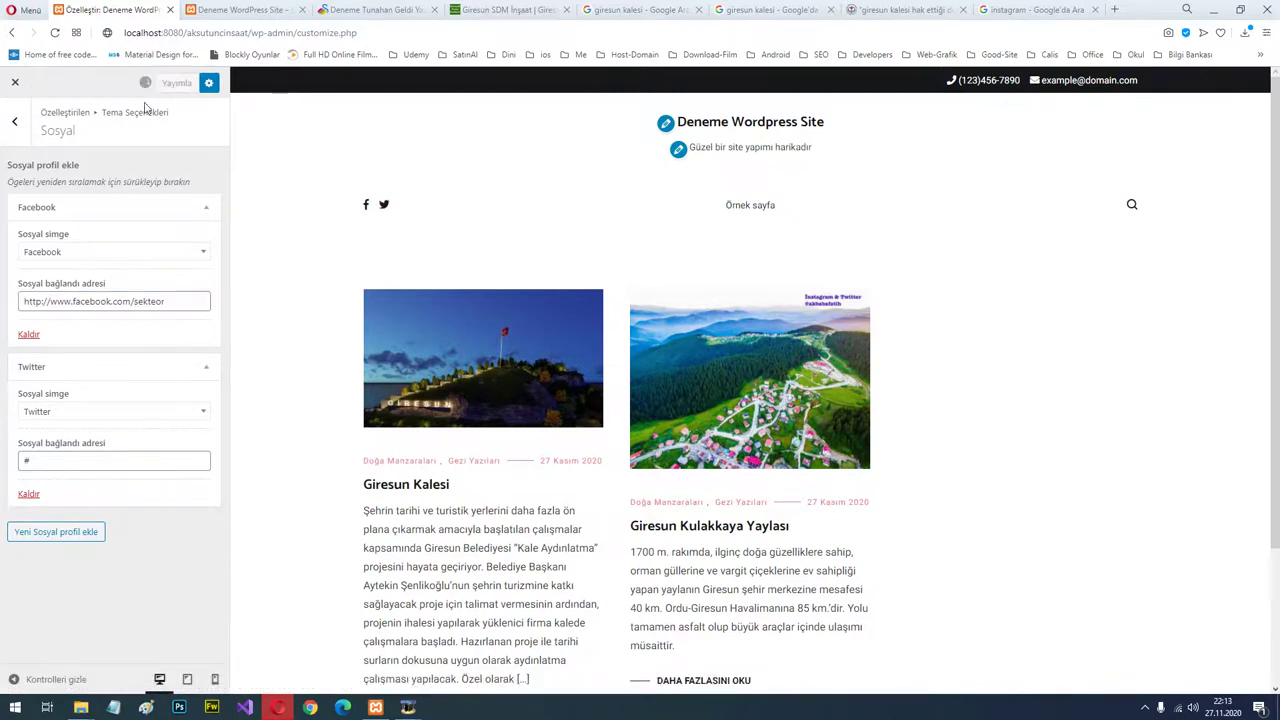
# Add a LinkedIn social profile with the link '#' and publish it.
pyautogui.click(17, 122)
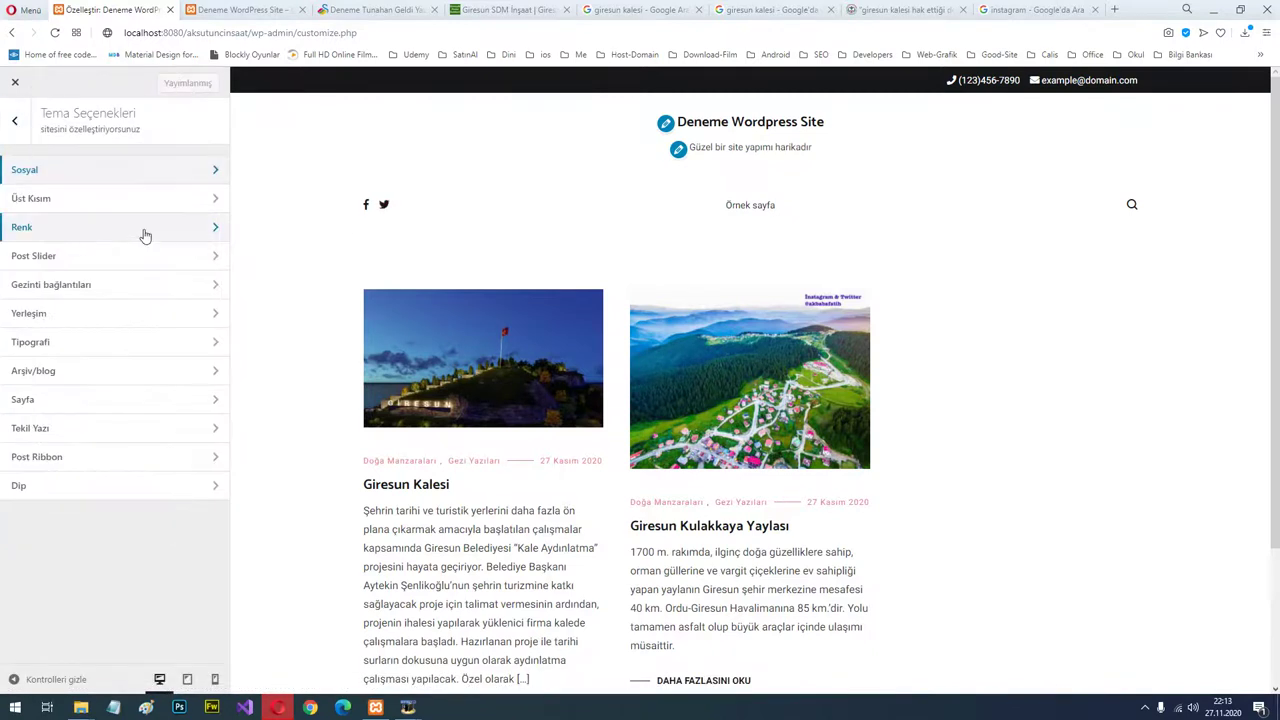
pyautogui.click(115, 172)
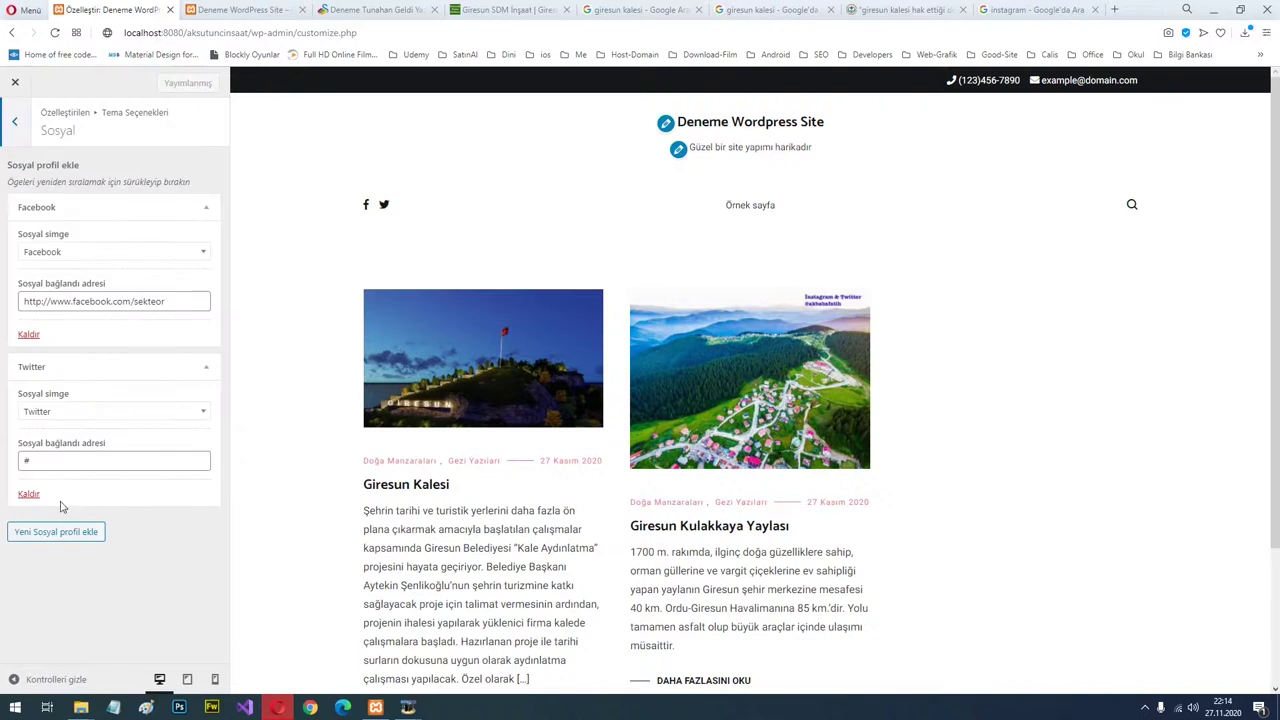
pyautogui.click(57, 533)
pyautogui.scroll(-1, 146, 500)
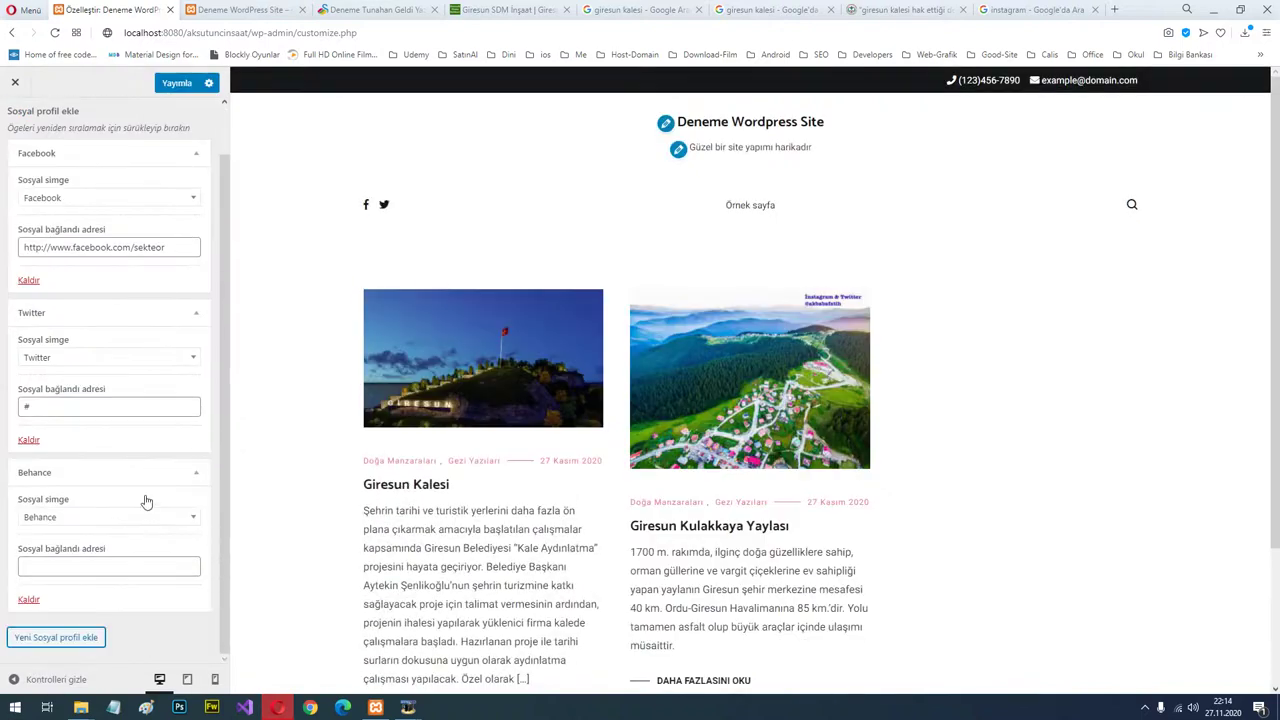
pyautogui.click(138, 519)
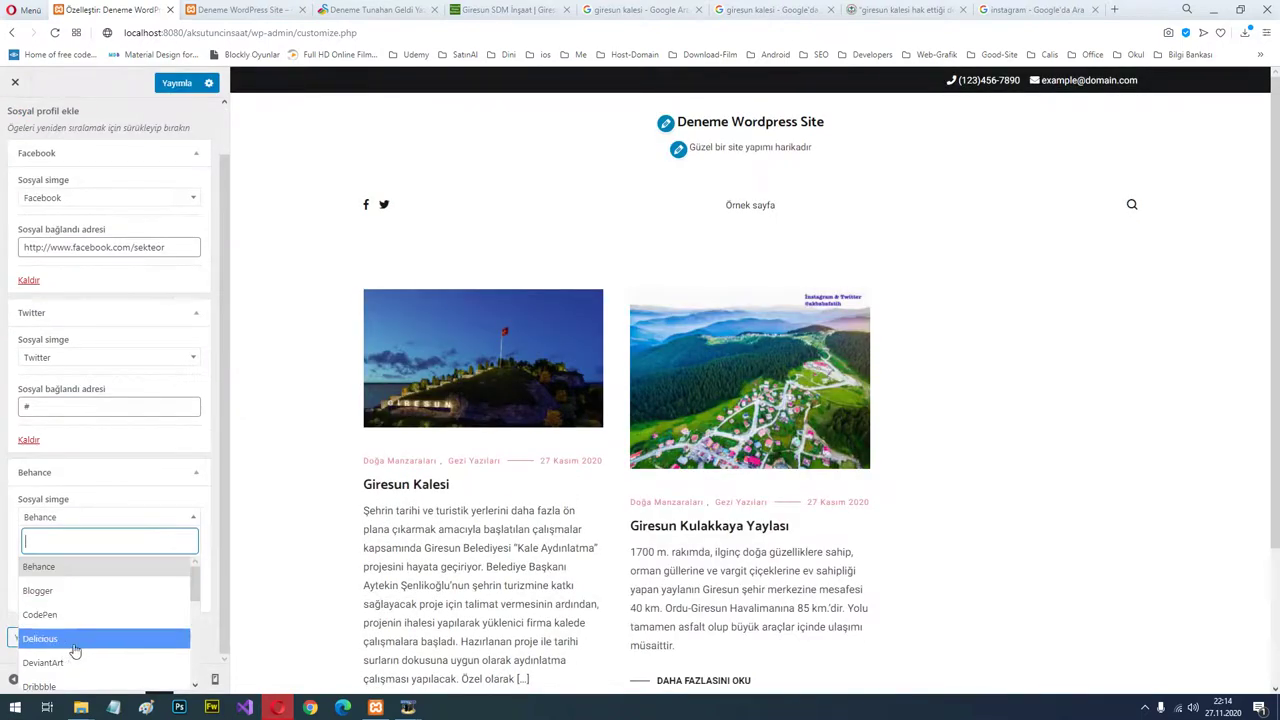
pyautogui.scroll(-4, 75, 651)
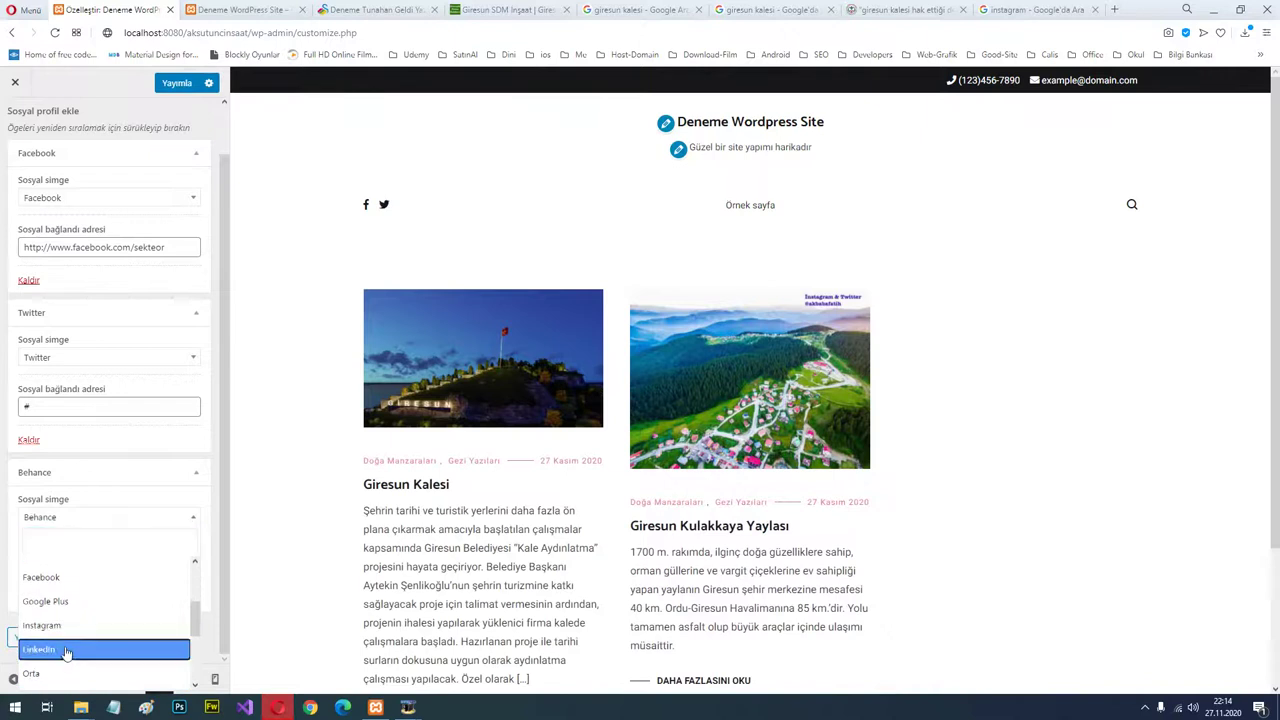
pyautogui.click(66, 652)
pyautogui.click(78, 563)
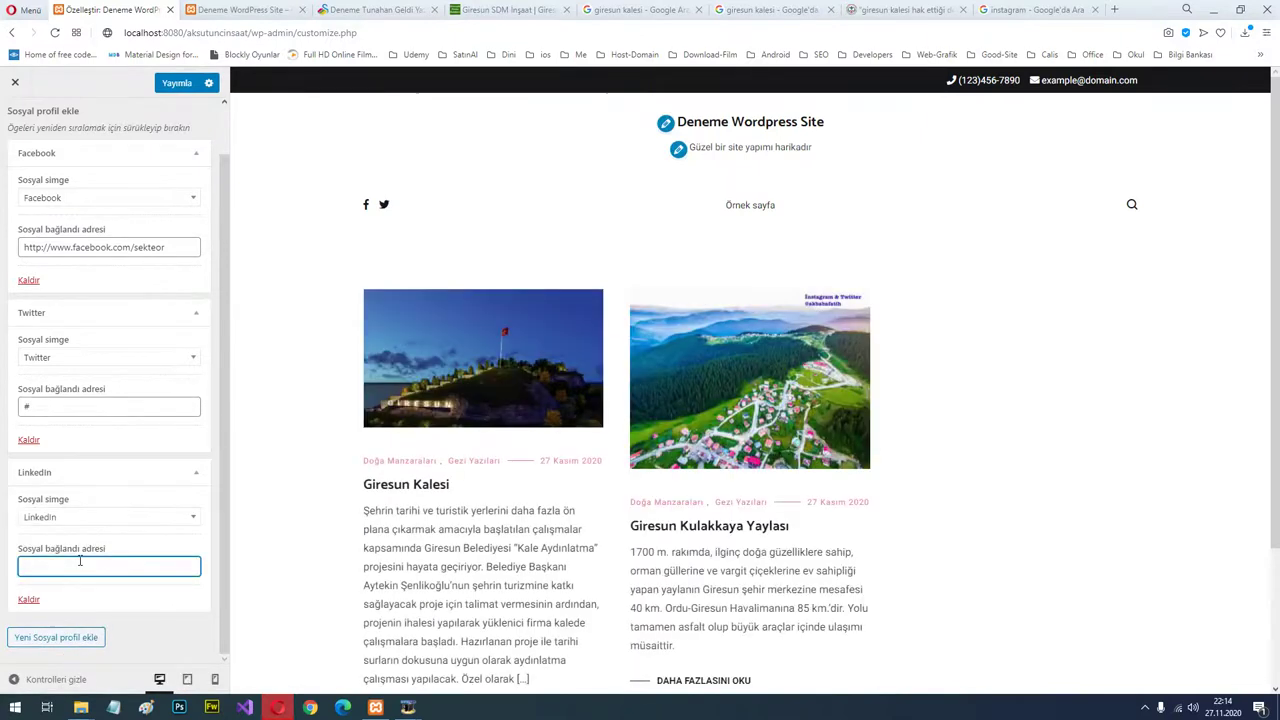
pyautogui.write('#')
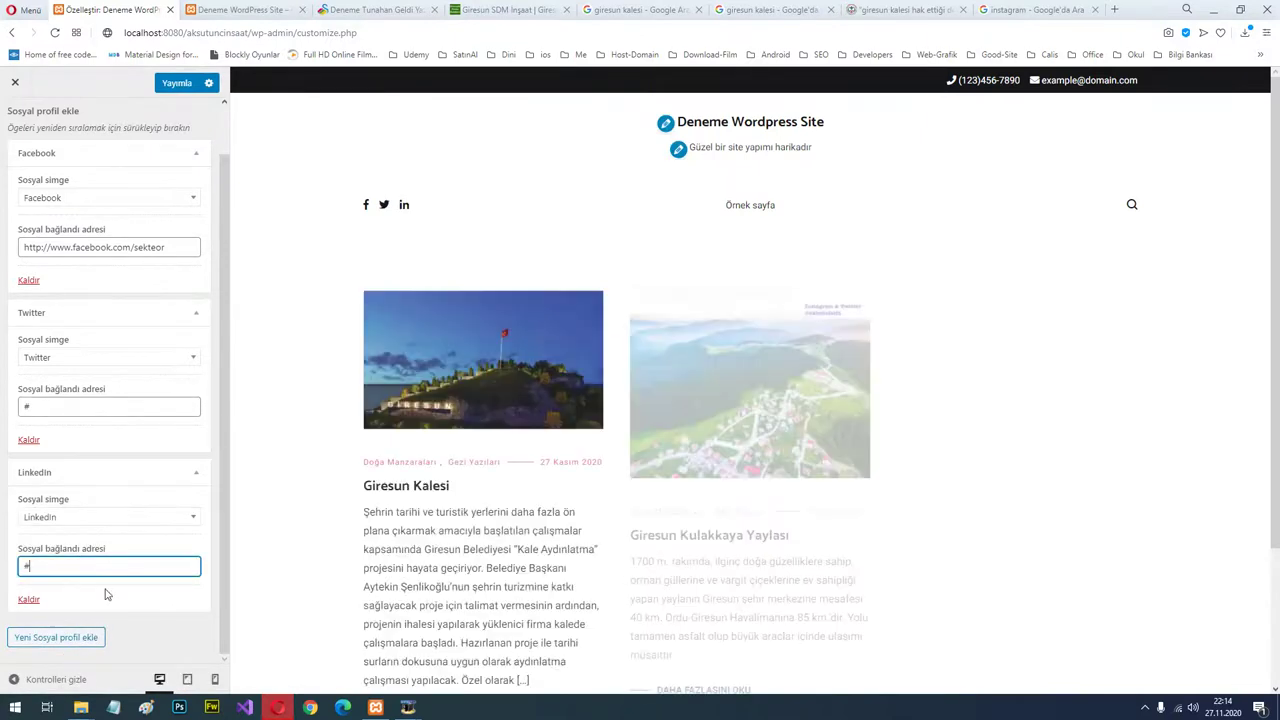
pyautogui.click(176, 84)
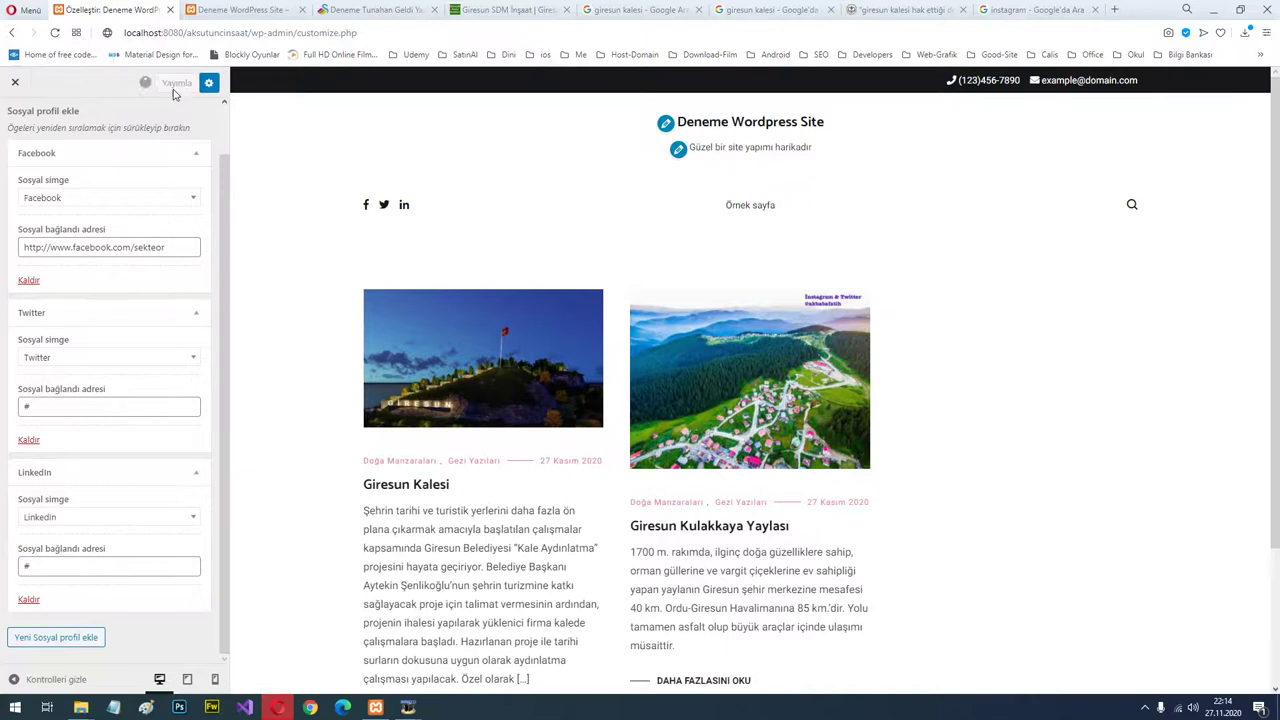
pyautogui.scroll(3, 110, 300)
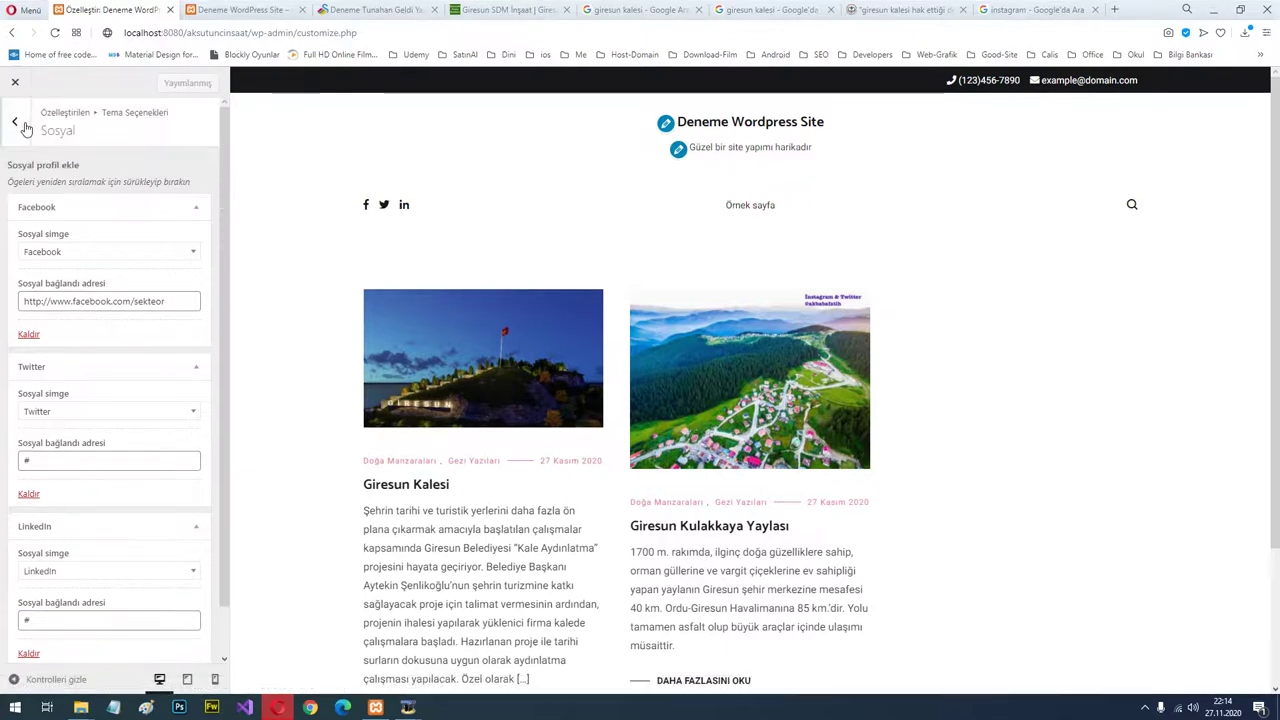
pyautogui.click(16, 120)
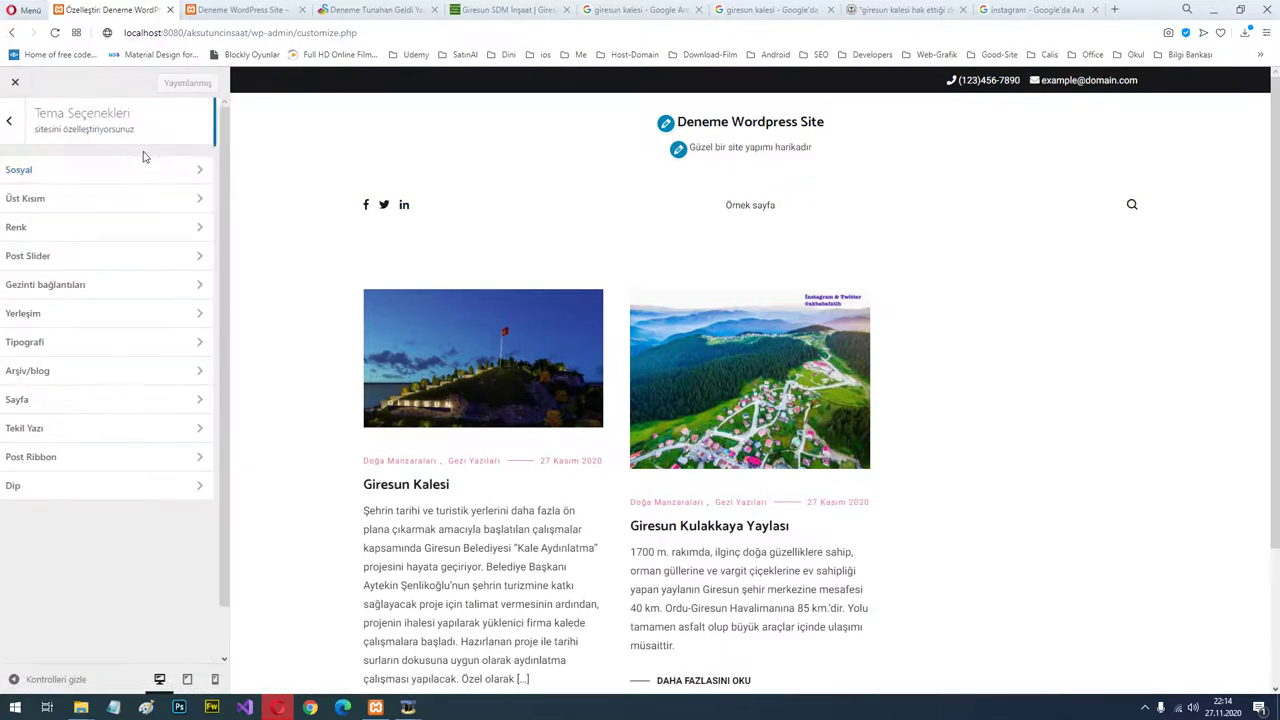
# Enter the site's contact phone number and e-mail address in the Üst Kısım header fields.
pyautogui.click(118, 205)
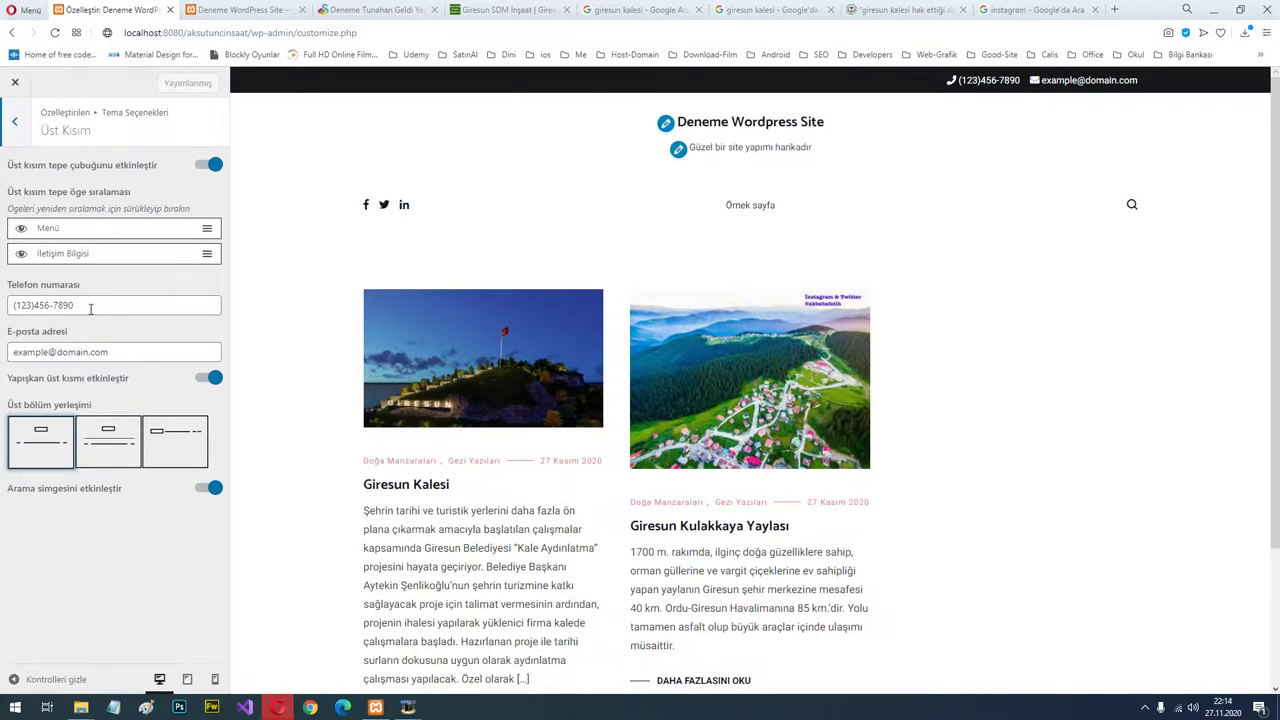
pyautogui.moveTo(90, 309); pyautogui.dragTo(4, 303)
pyautogui.write('0 50')
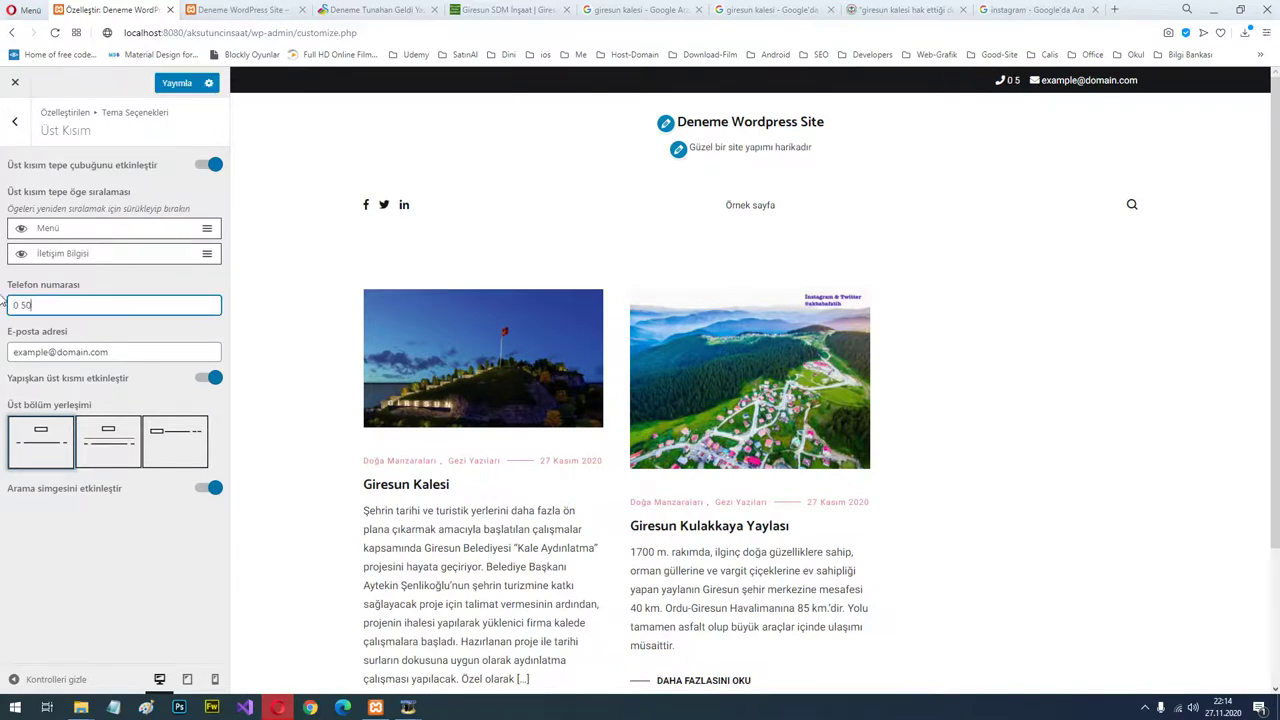
pyautogui.write('5 000 00000')
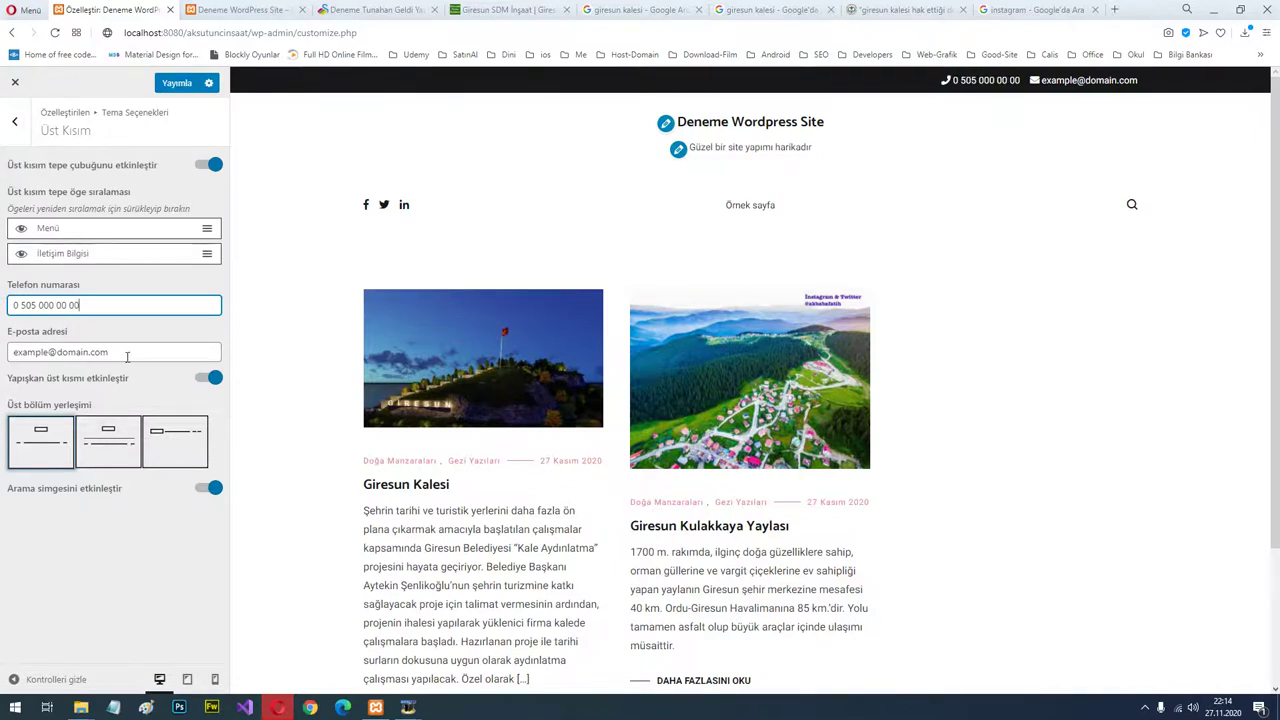
pyautogui.moveTo(127, 357); pyautogui.dragTo(3, 362)
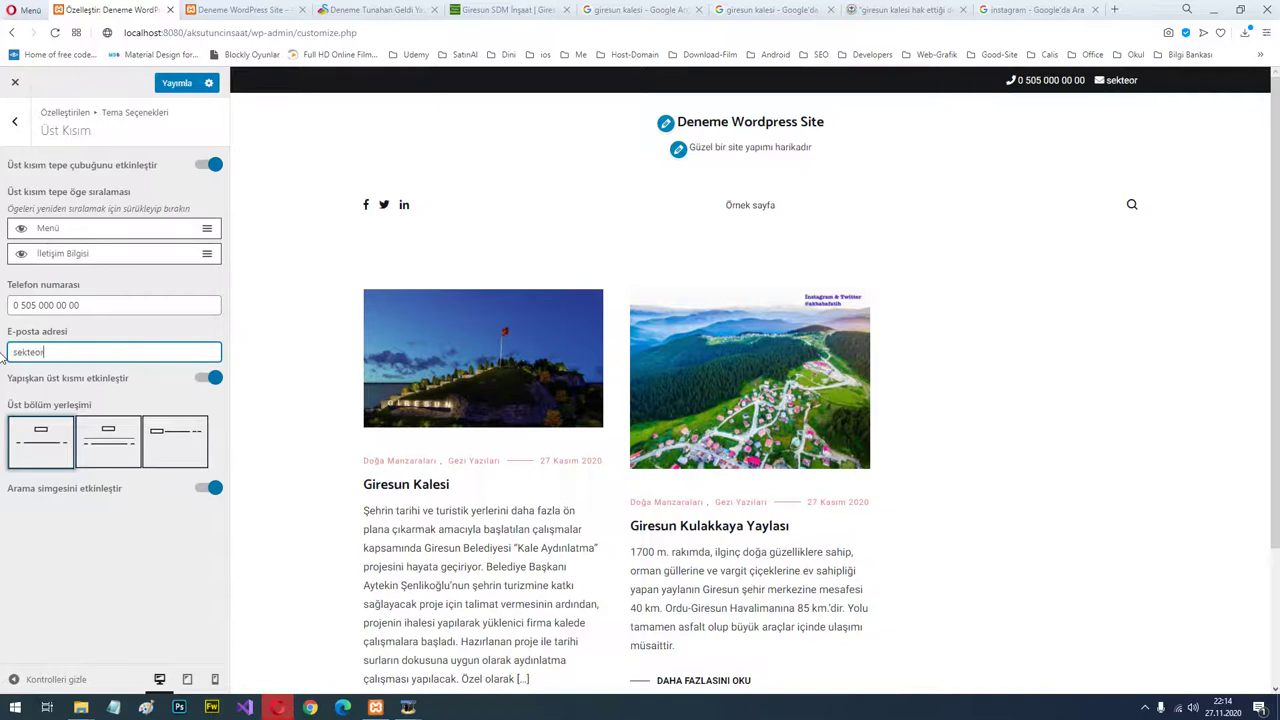
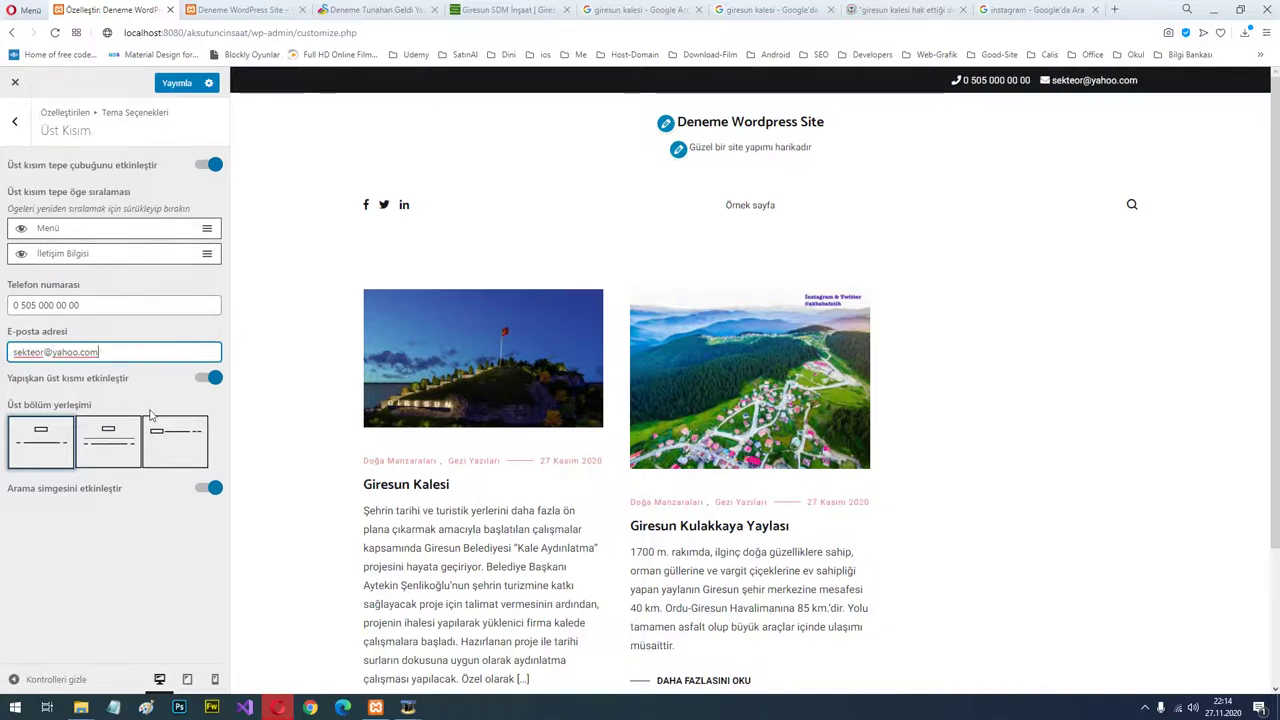
pyautogui.click(142, 574)
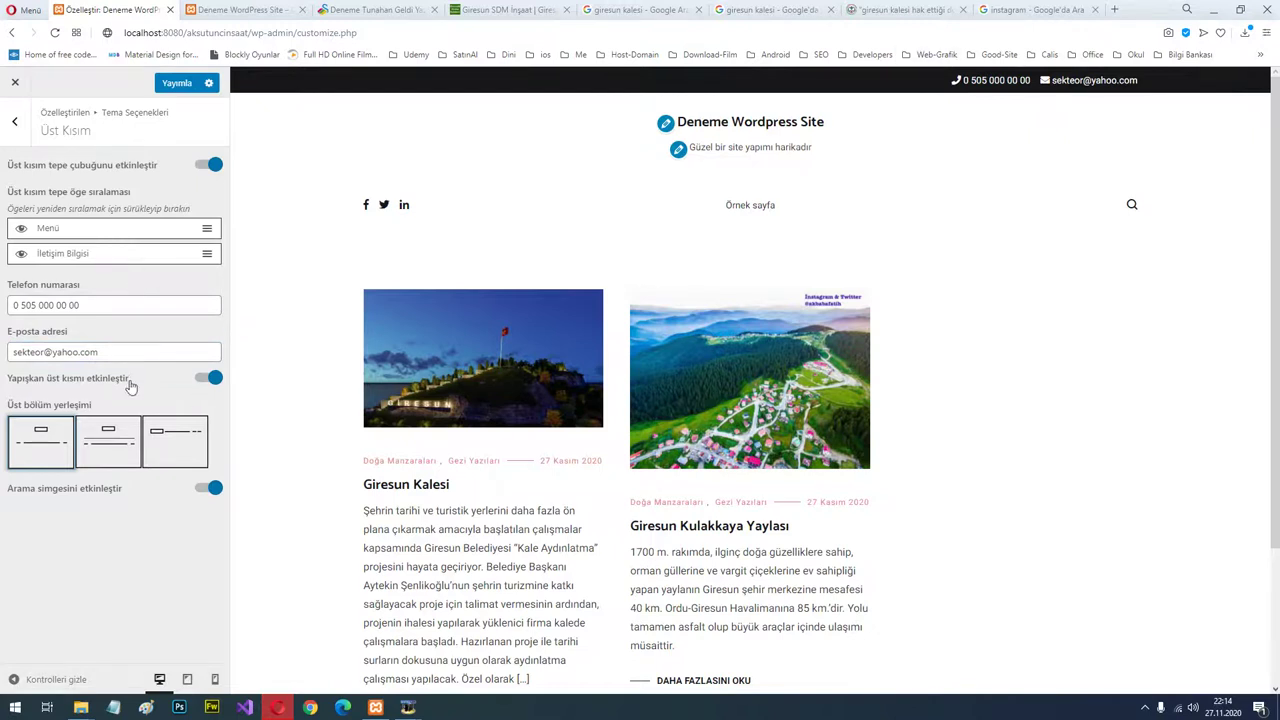
pyautogui.scroll(-2, 760, 240)
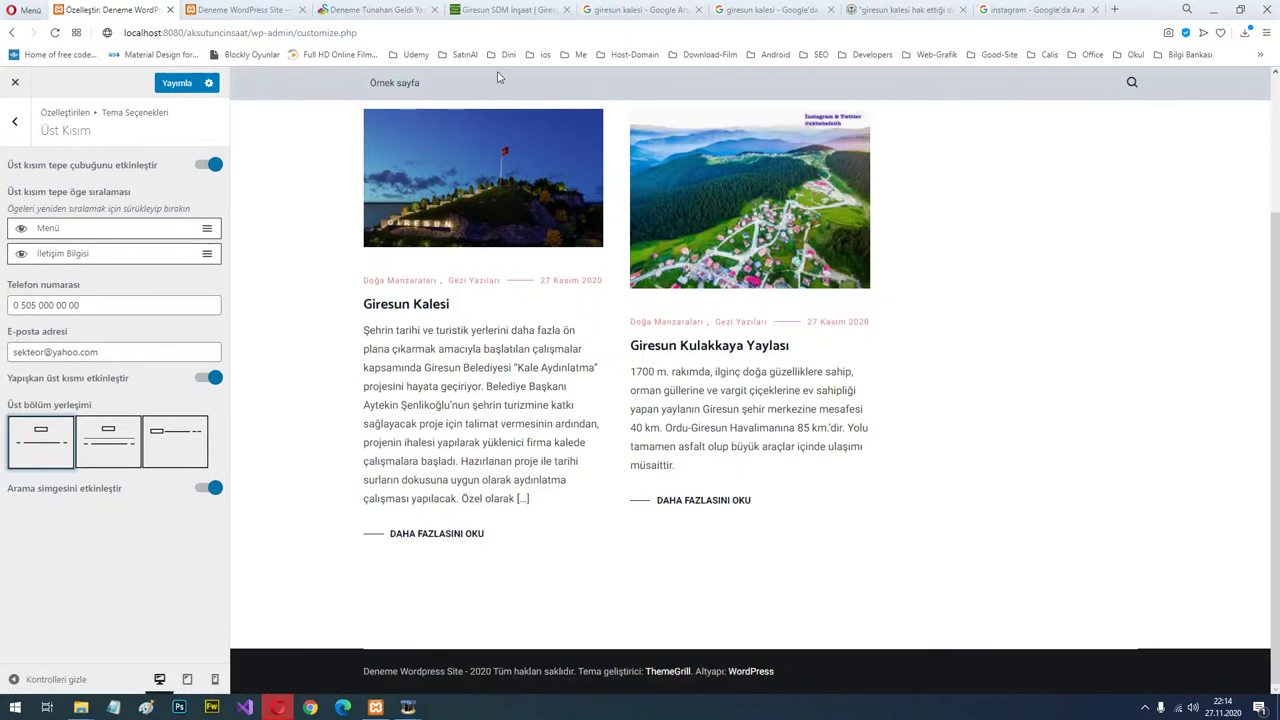
# Toggle the sticky header off and back on, and try the preview's search overlay.
pyautogui.click(205, 378)
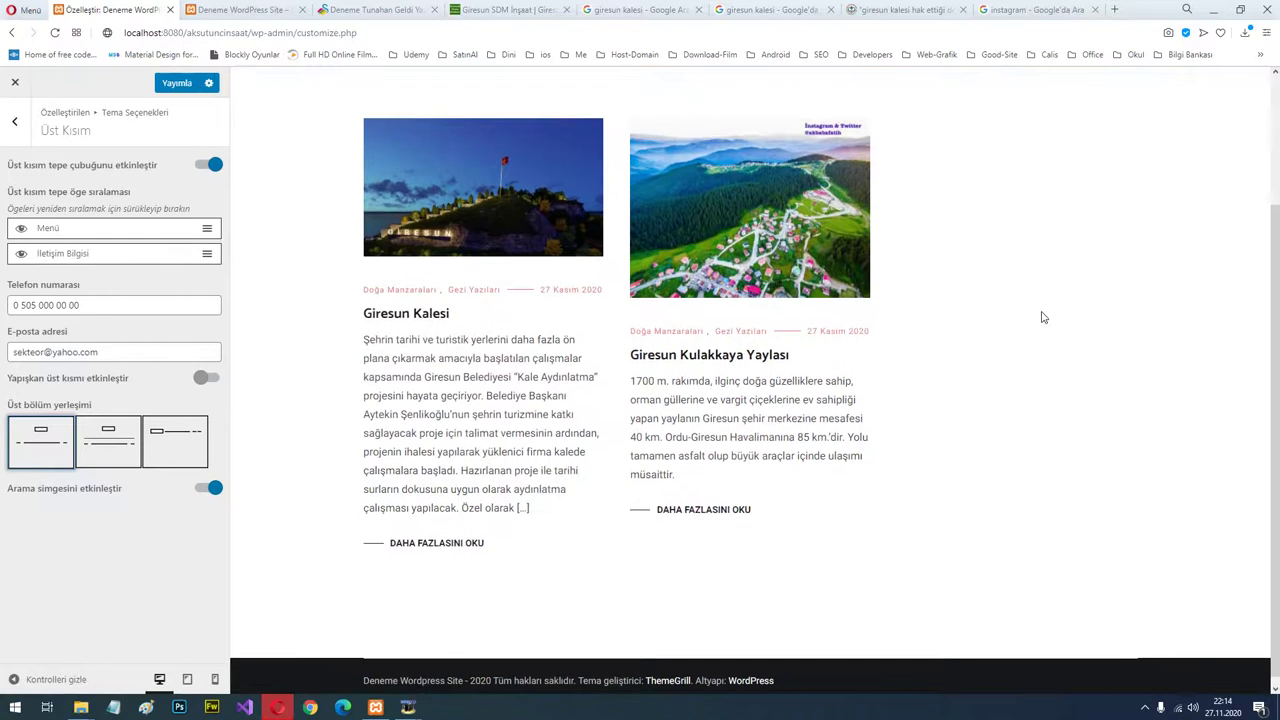
pyautogui.scroll(2, 1040, 300)
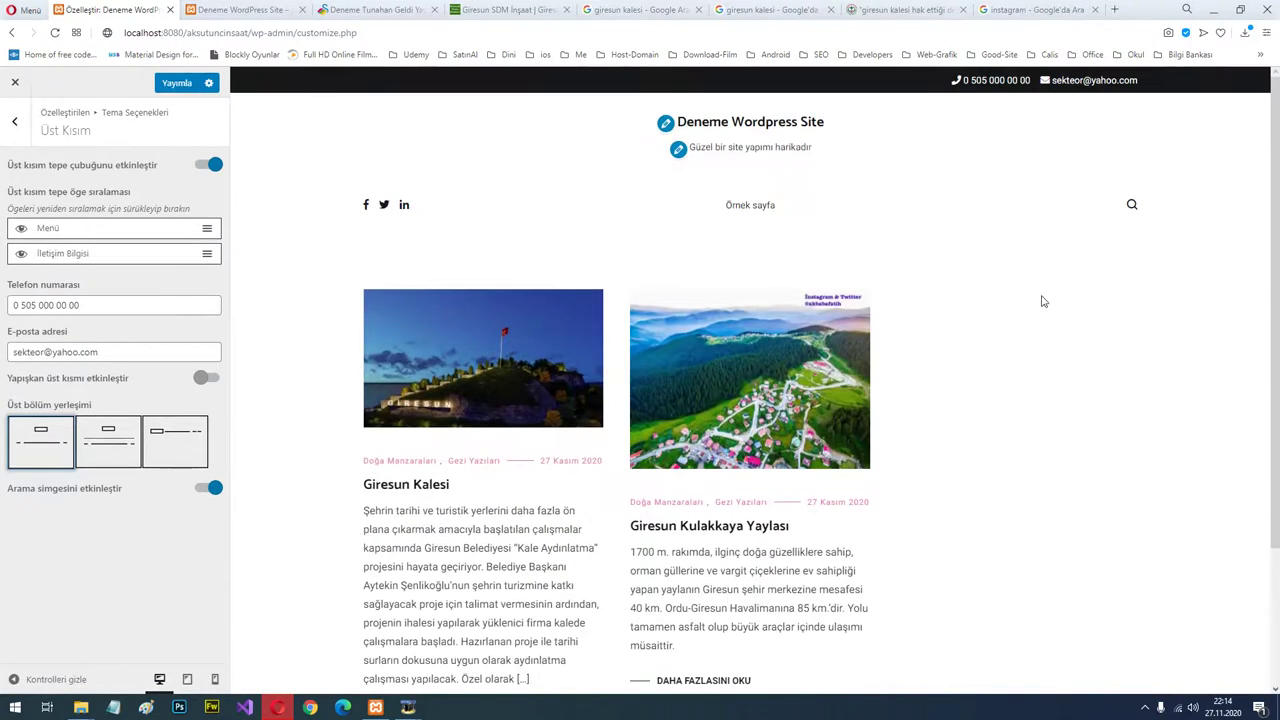
pyautogui.click(212, 380)
pyautogui.scroll(-2, 900, 310)
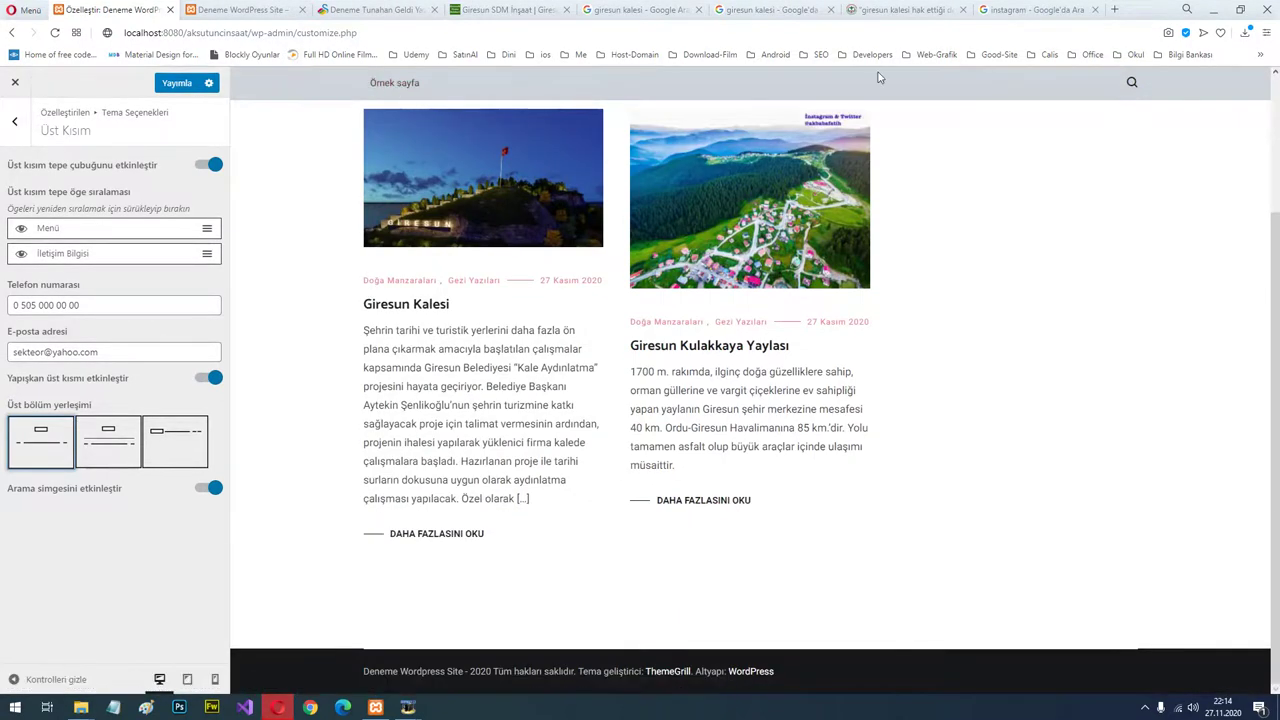
pyautogui.click(1133, 84)
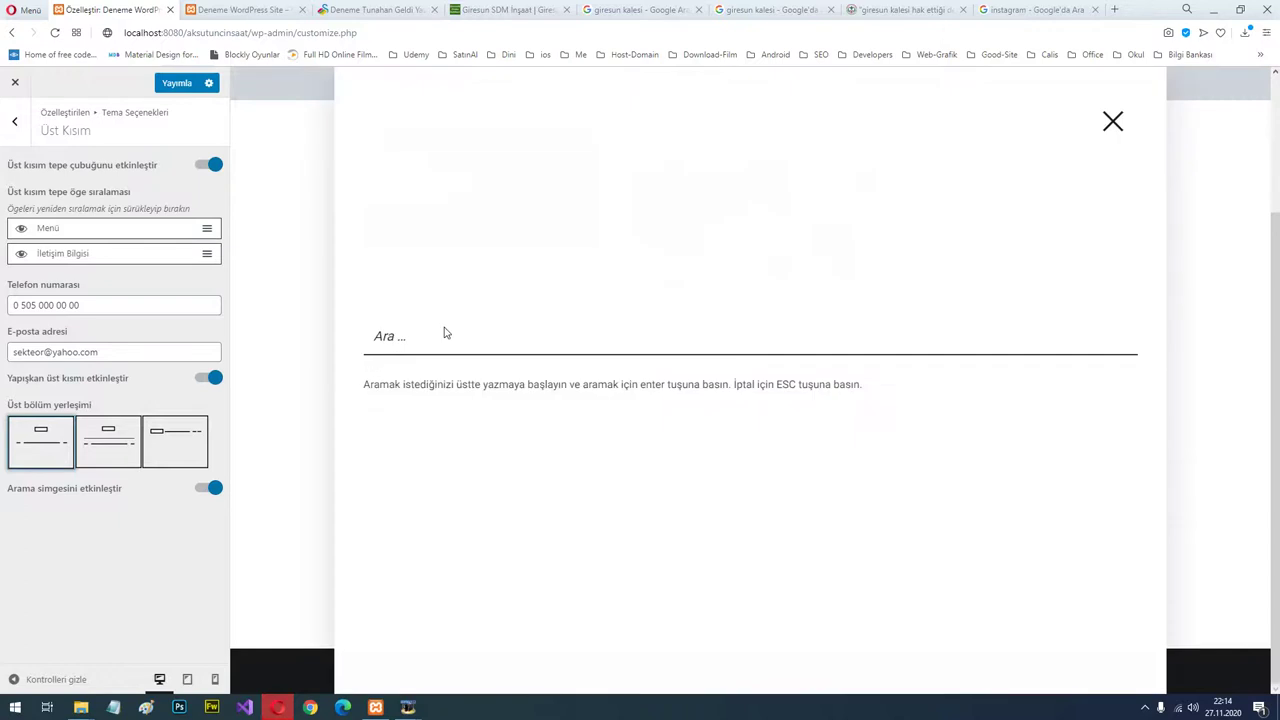
pyautogui.click(399, 341)
pyautogui.click(1113, 124)
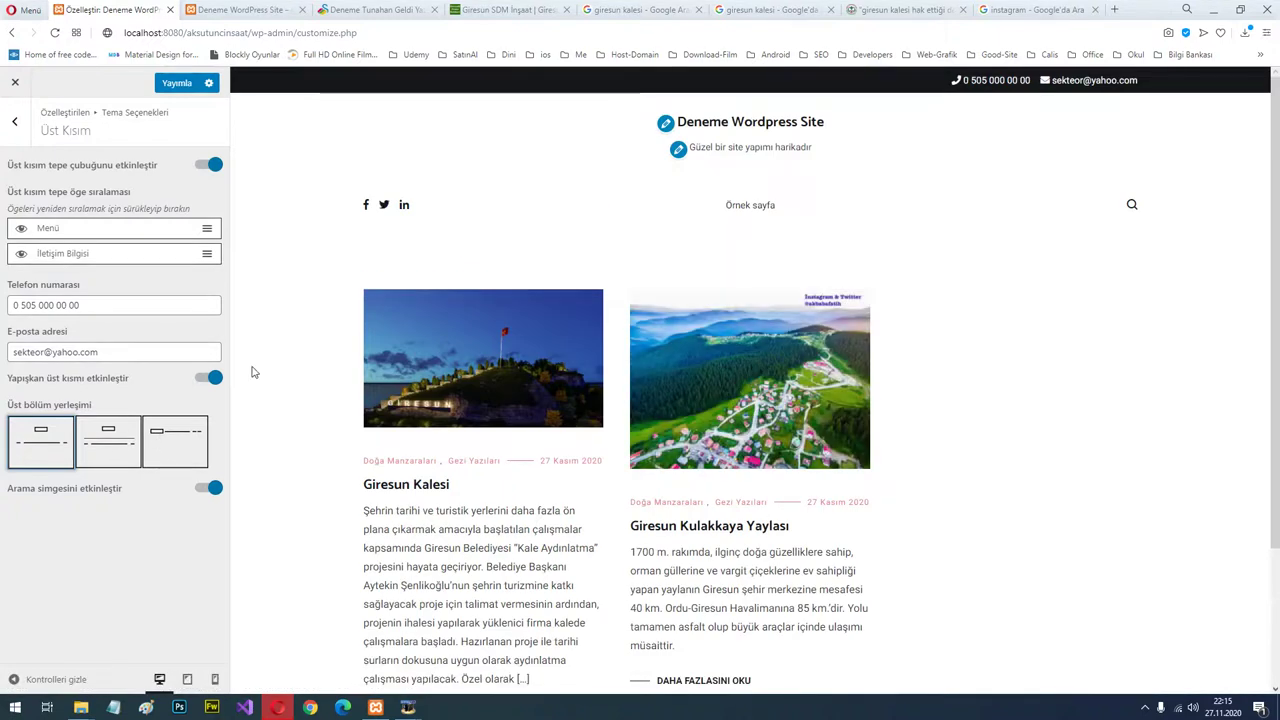
# Choose the third header layout, title left with menu and icons right, and publish.
pyautogui.click(118, 448)
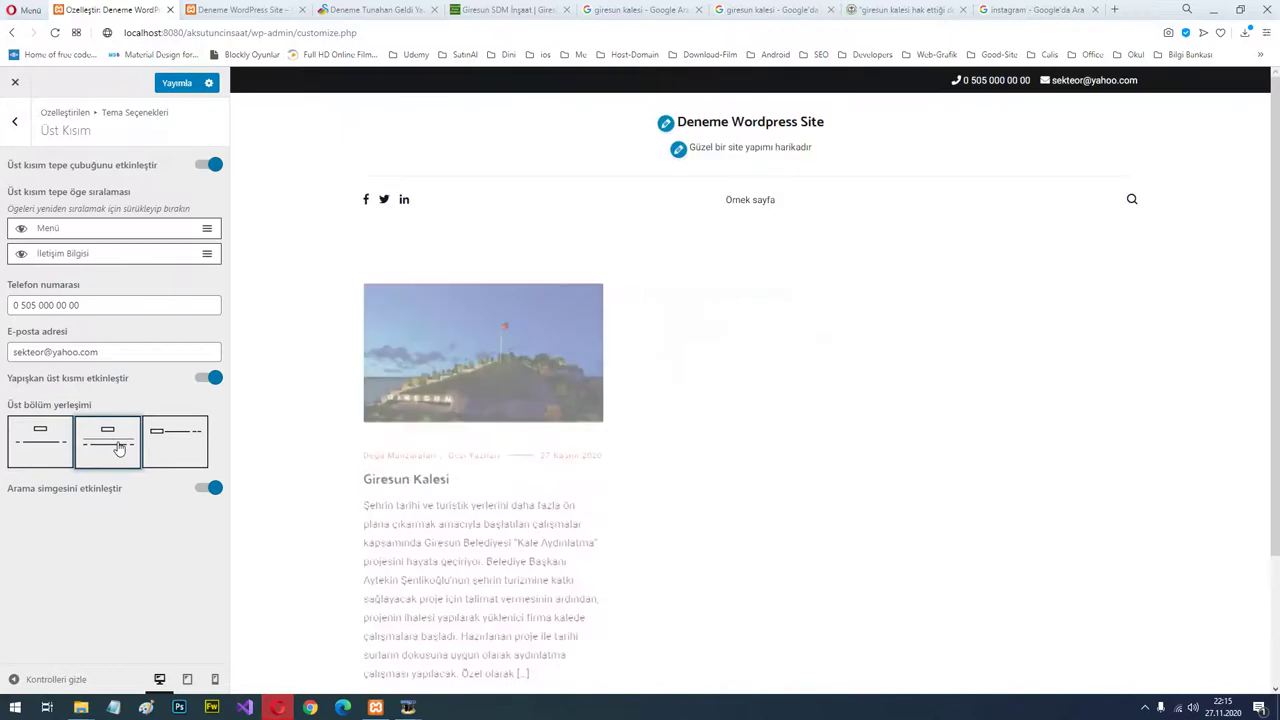
pyautogui.click(172, 444)
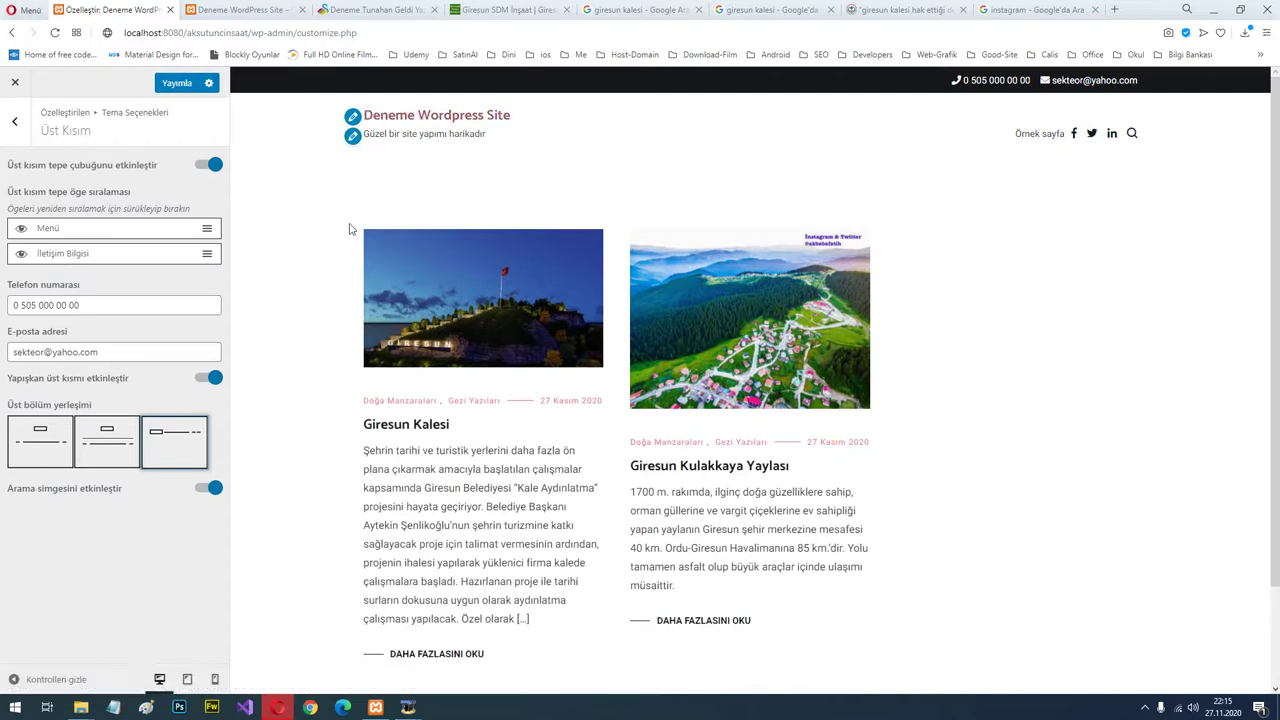
pyautogui.click(172, 86)
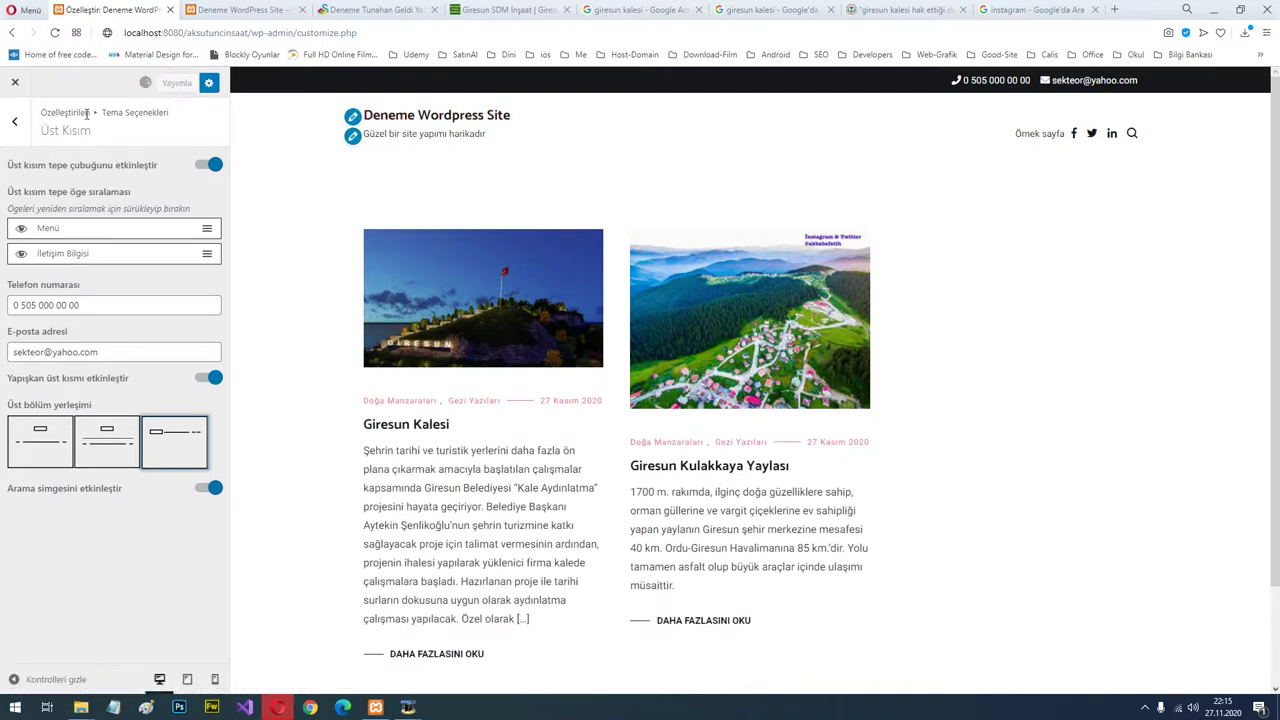
pyautogui.click(15, 124)
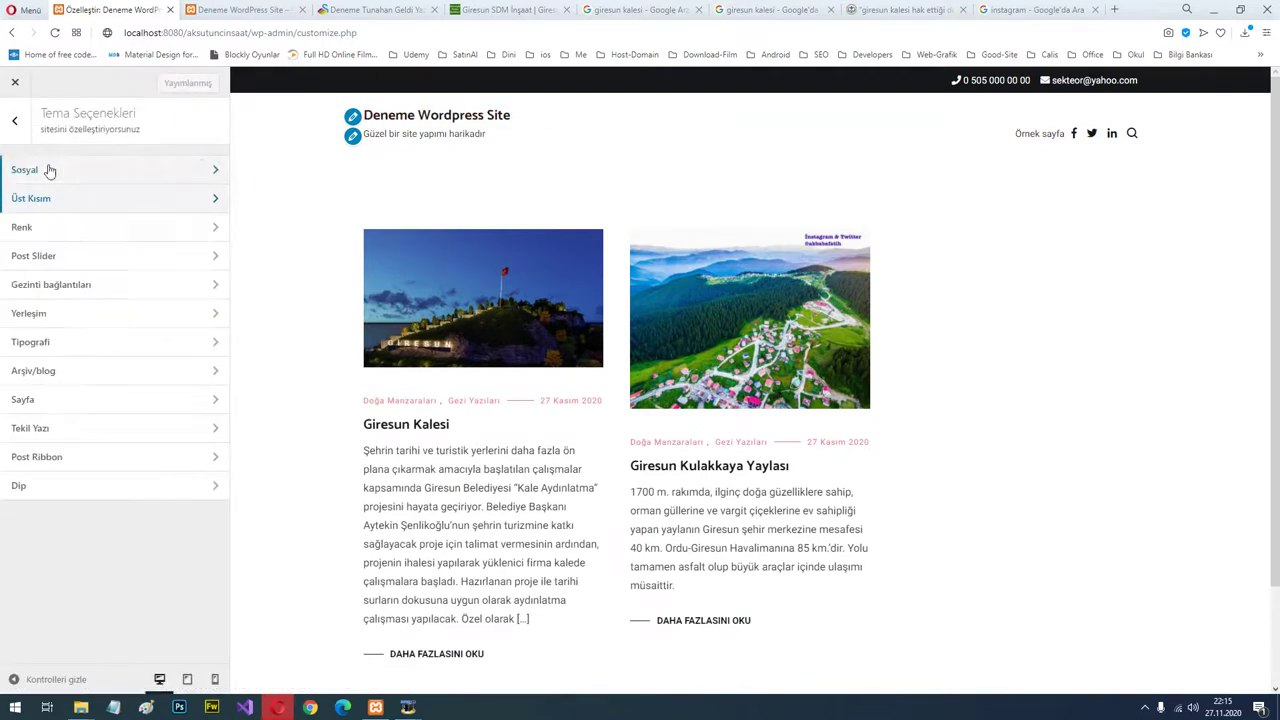
# Set the Birincil renk primary colour to white #ffffff and publish it.
pyautogui.click(98, 228)
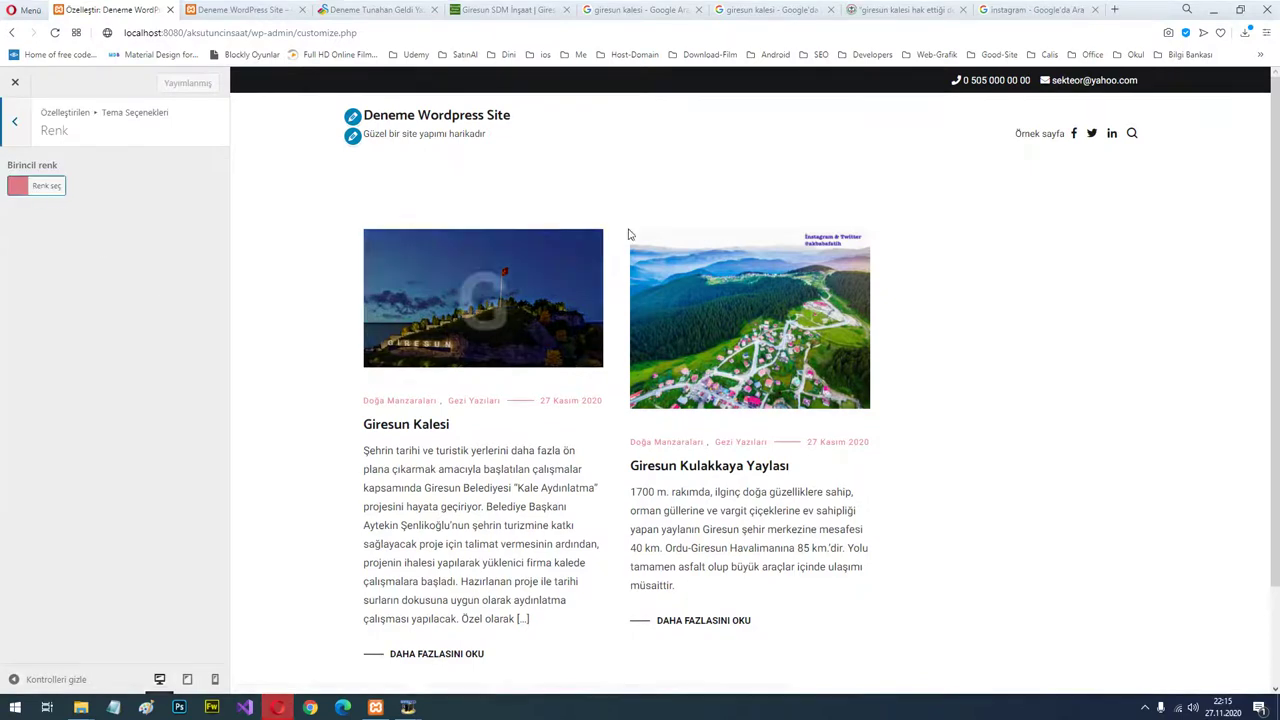
pyautogui.click(37, 192)
pyautogui.moveTo(22, 240); pyautogui.dragTo(97, 240)
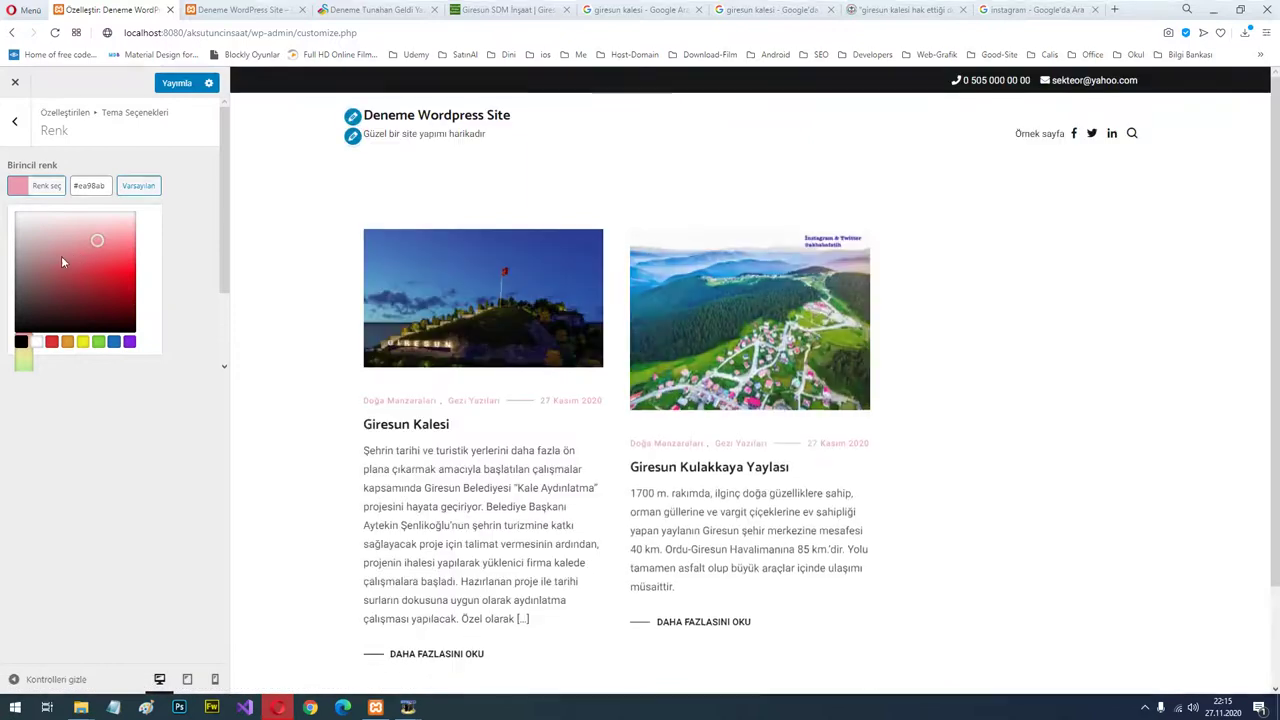
pyautogui.click(26, 216)
pyautogui.moveTo(26, 216); pyautogui.dragTo(23, 211)
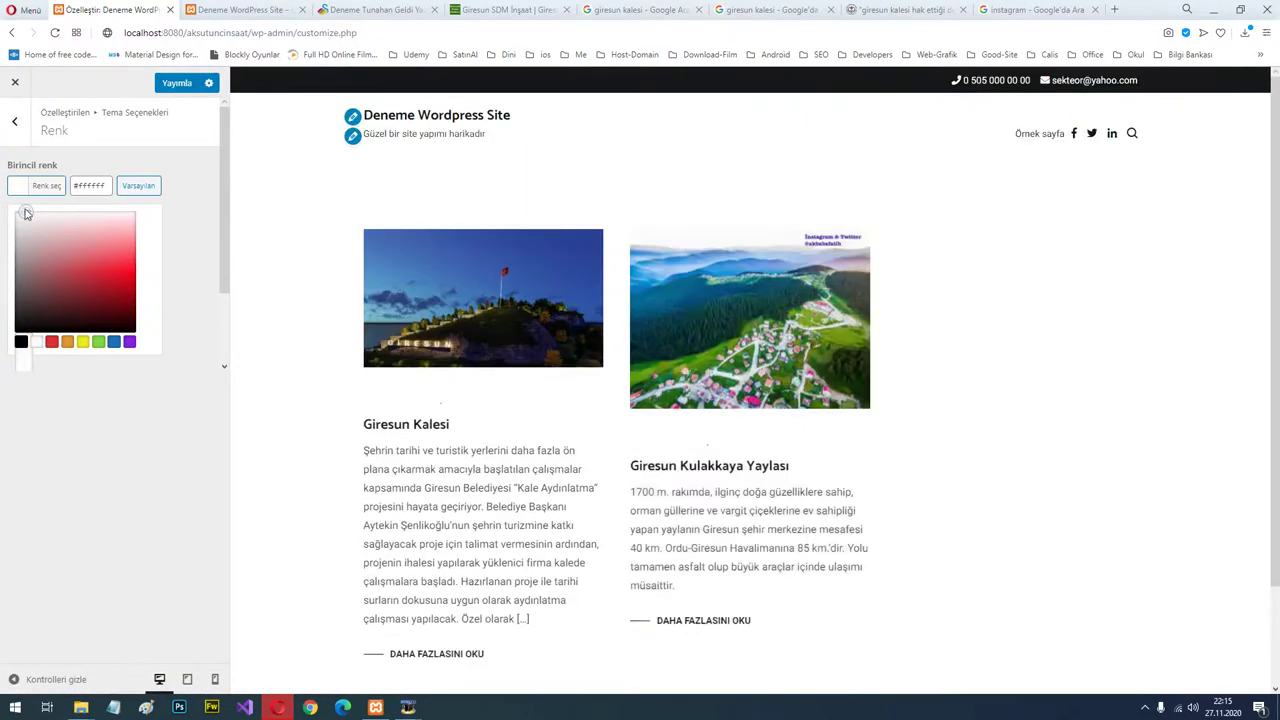
pyautogui.click(175, 84)
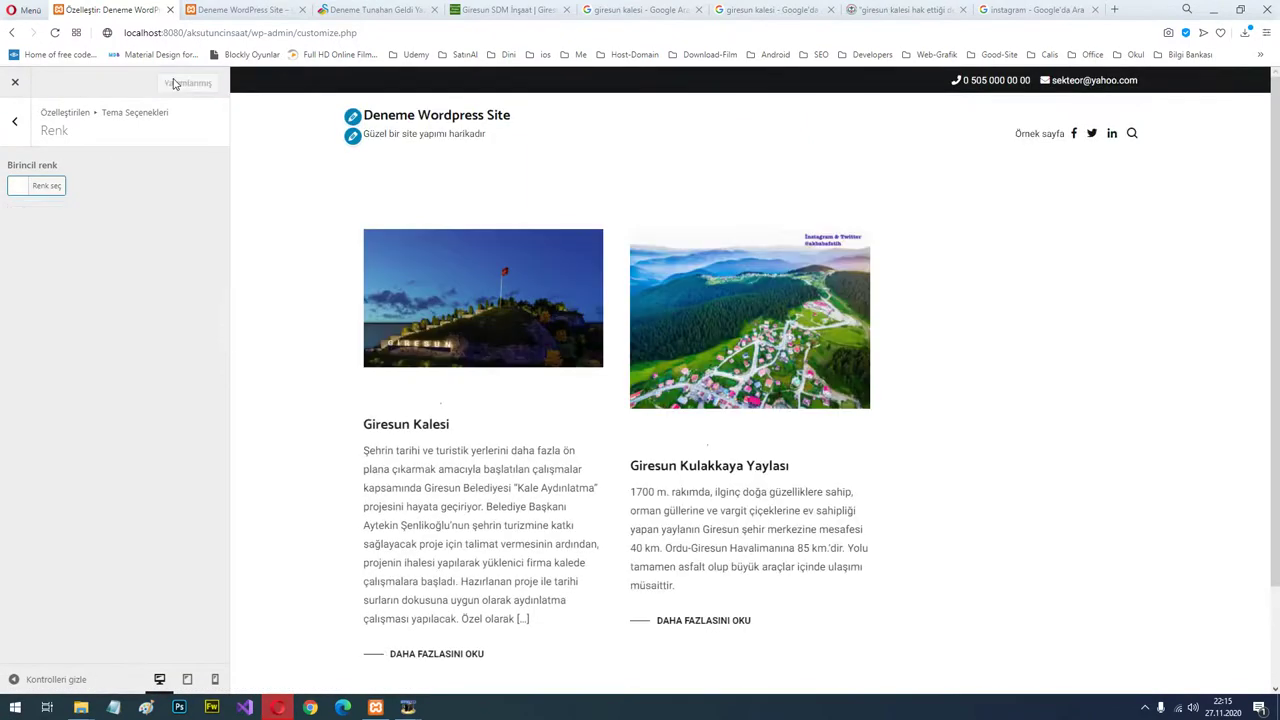
pyautogui.click(15, 121)
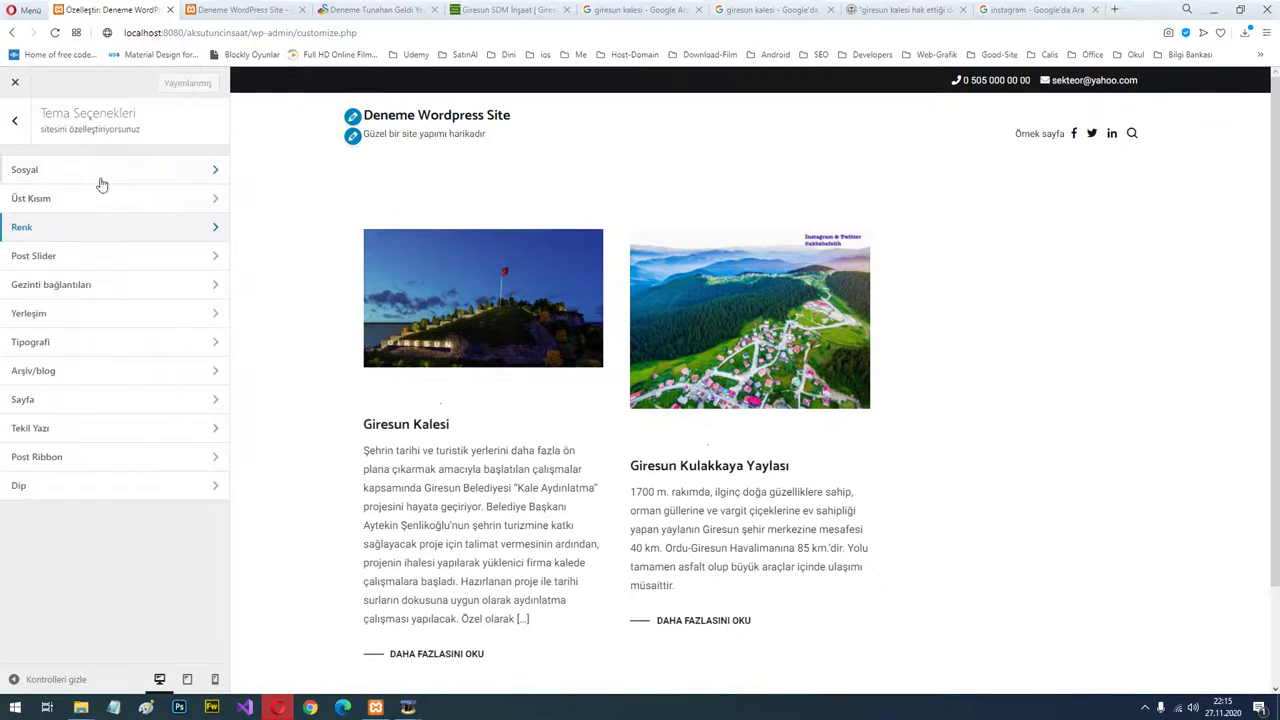
# Reload the live site to check the white primary colour, then return to the customizer.
pyautogui.click(83, 229)
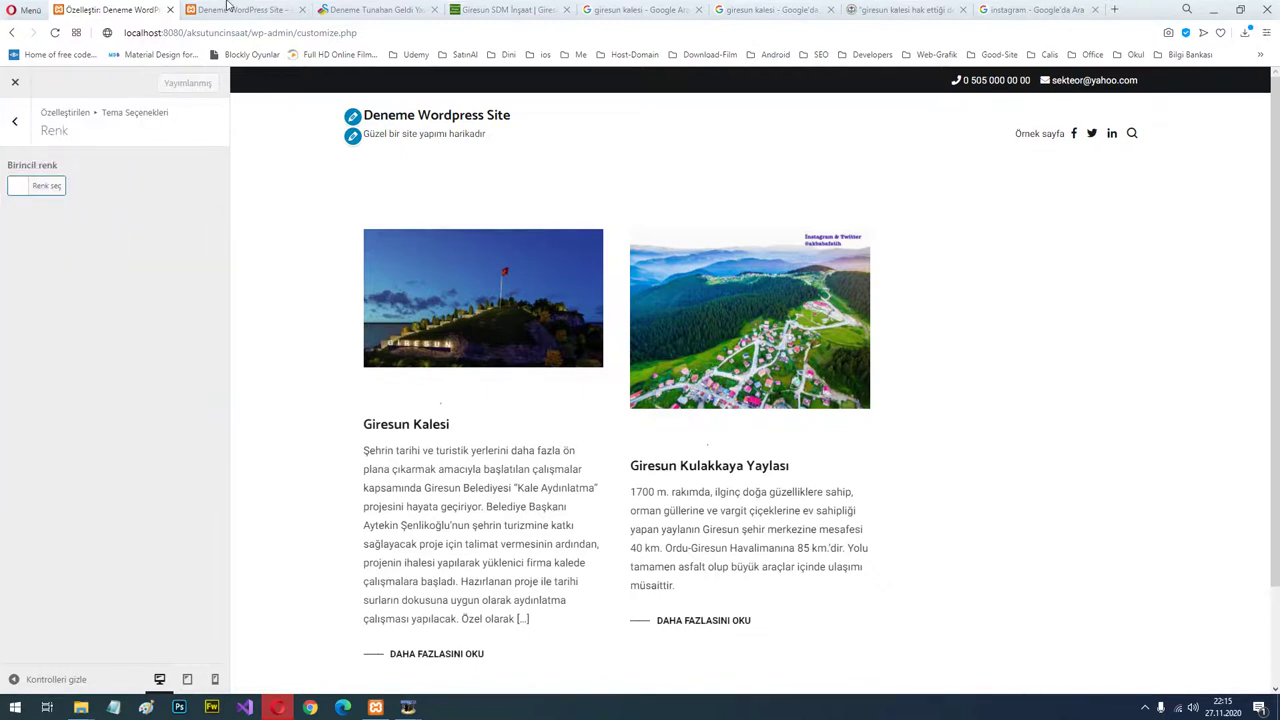
pyautogui.click(236, 9)
pyautogui.click(609, 149)
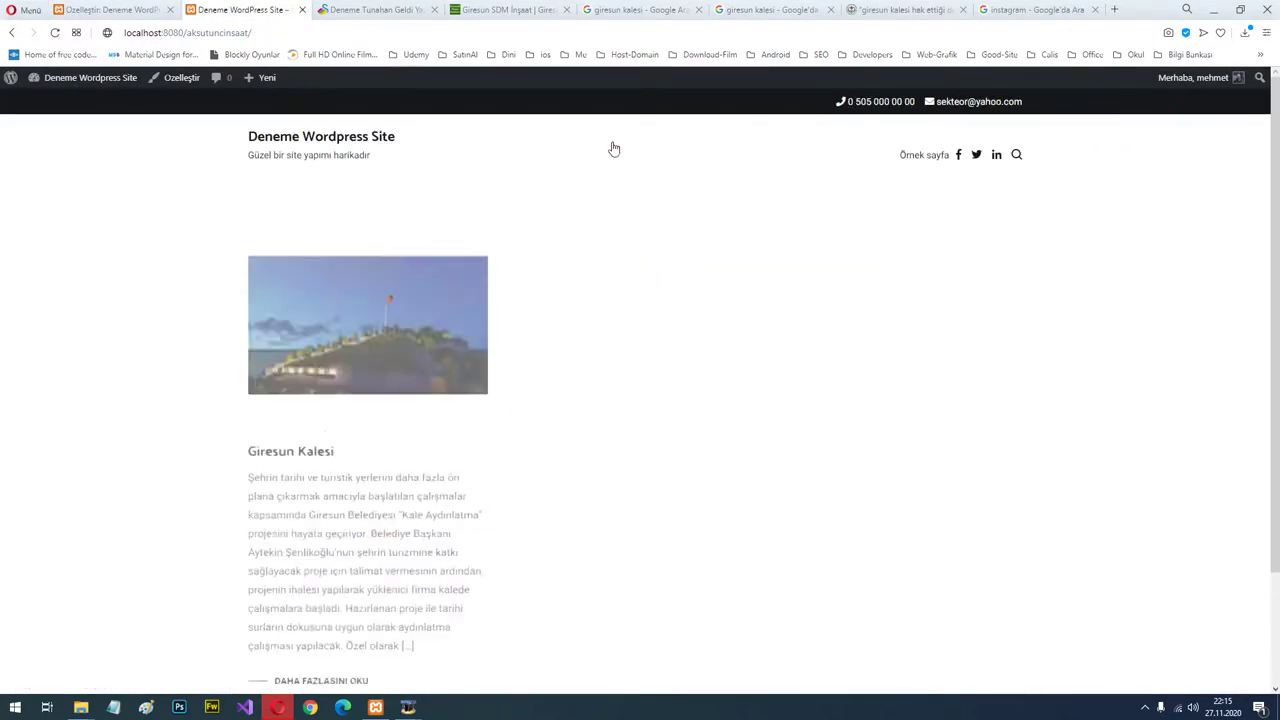
pyautogui.scroll(-3, 1018, 428)
pyautogui.scroll(2, 1018, 428)
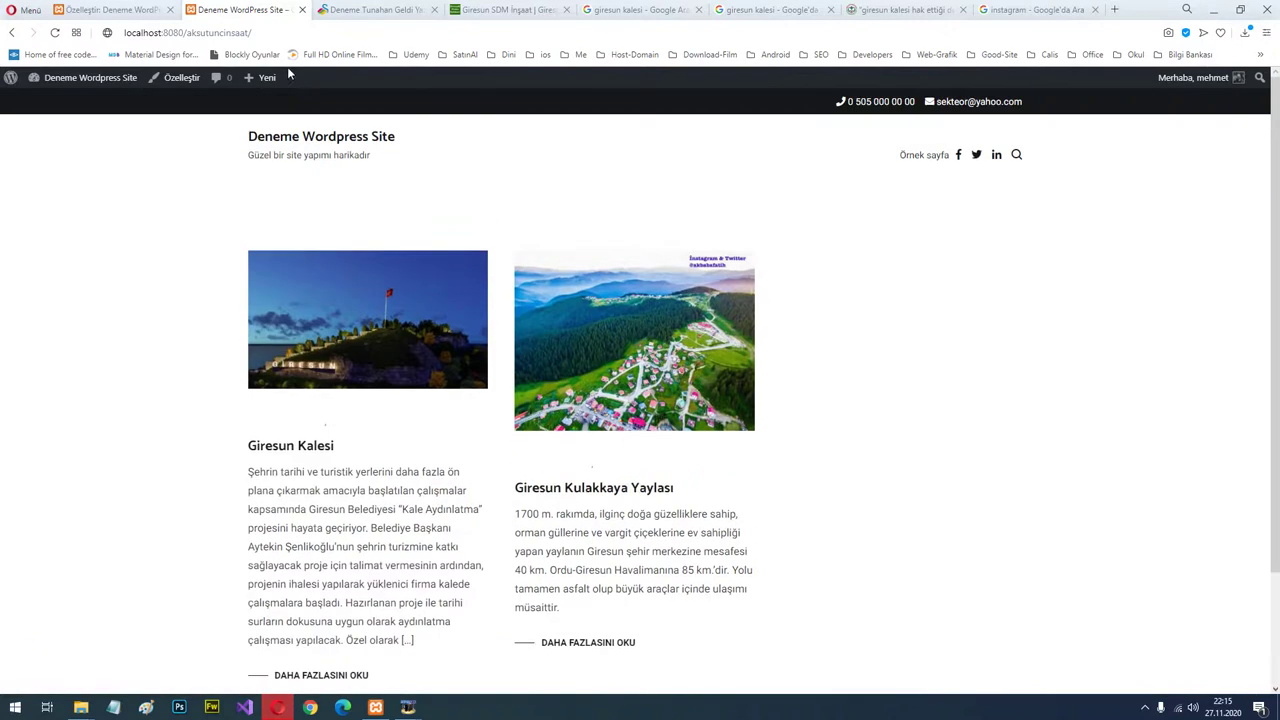
pyautogui.click(110, 9)
pyautogui.click(14, 125)
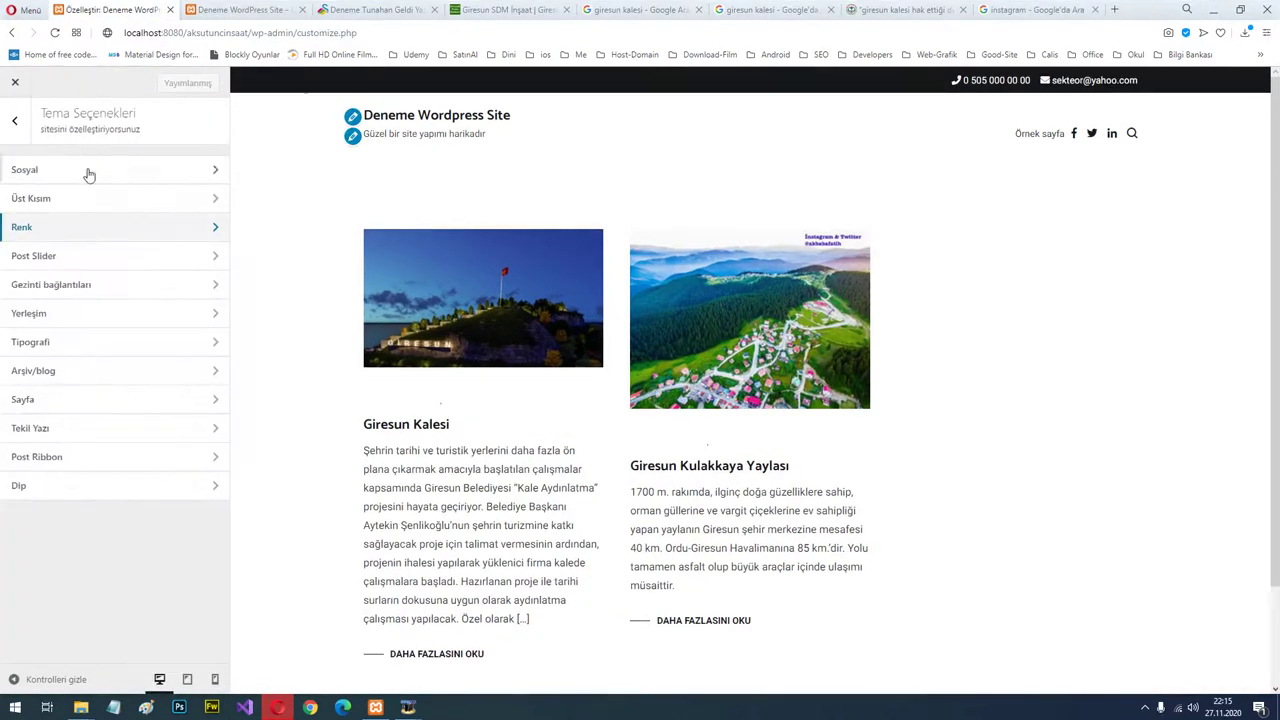
# Enable the post slider, drag its slides in the preview, then open the SekteoR.NET reference home page.
pyautogui.click(108, 258)
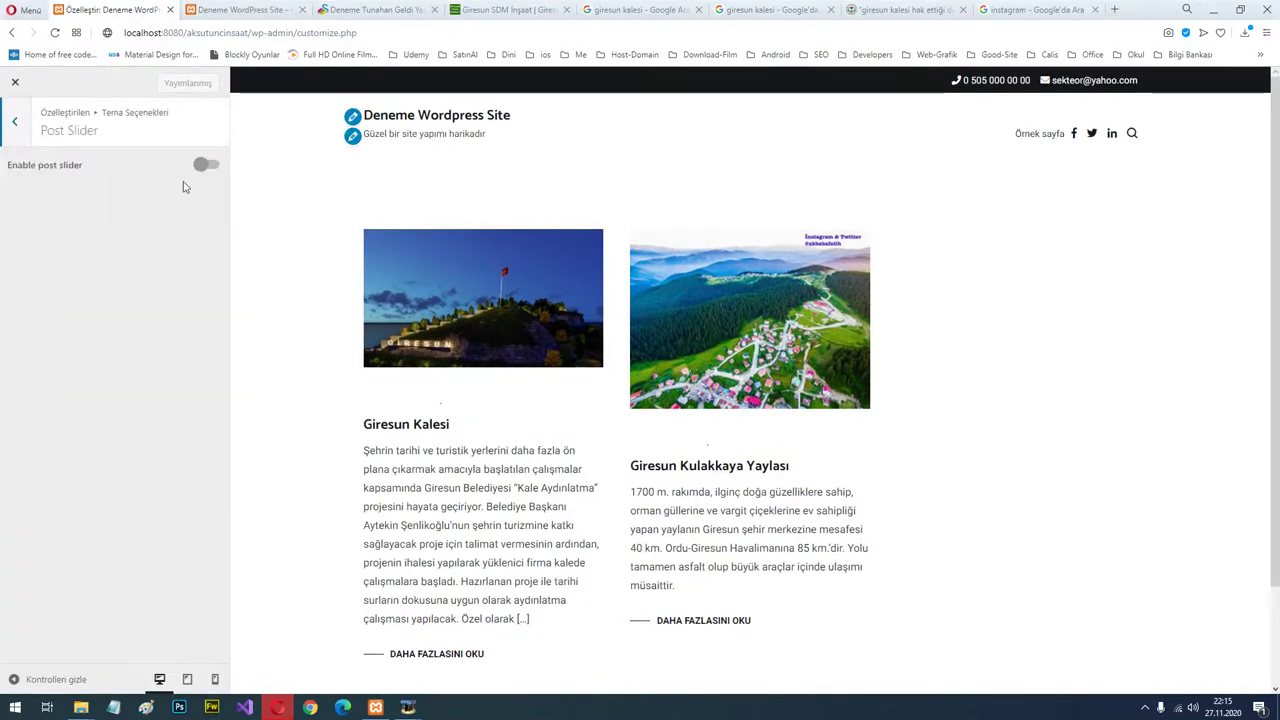
pyautogui.click(207, 166)
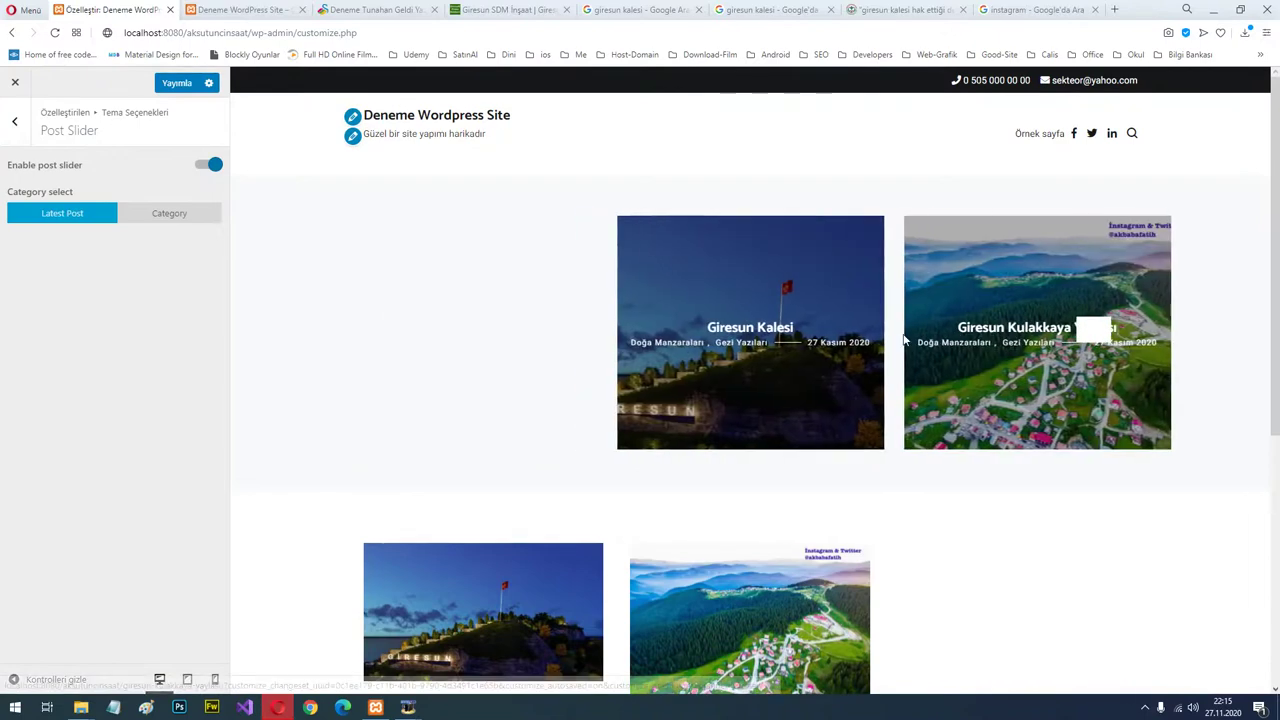
pyautogui.moveTo(515, 307); pyautogui.dragTo(594, 323)
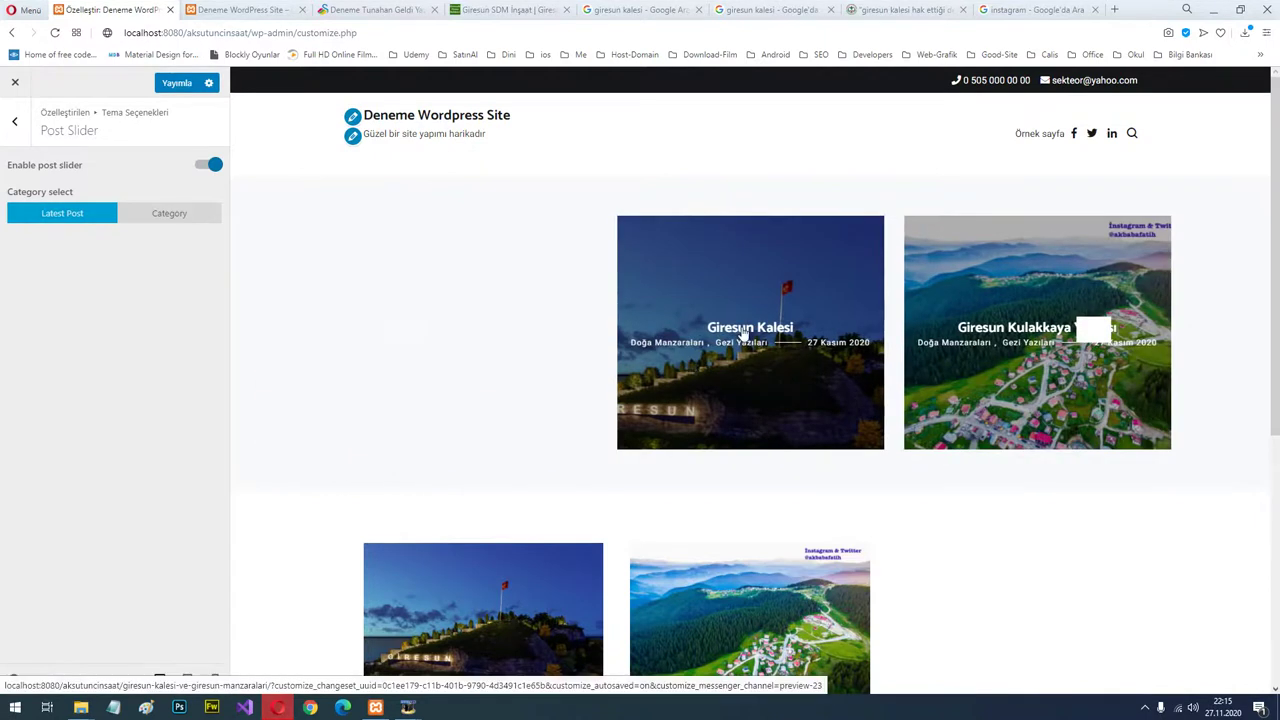
pyautogui.moveTo(744, 333); pyautogui.dragTo(653, 300)
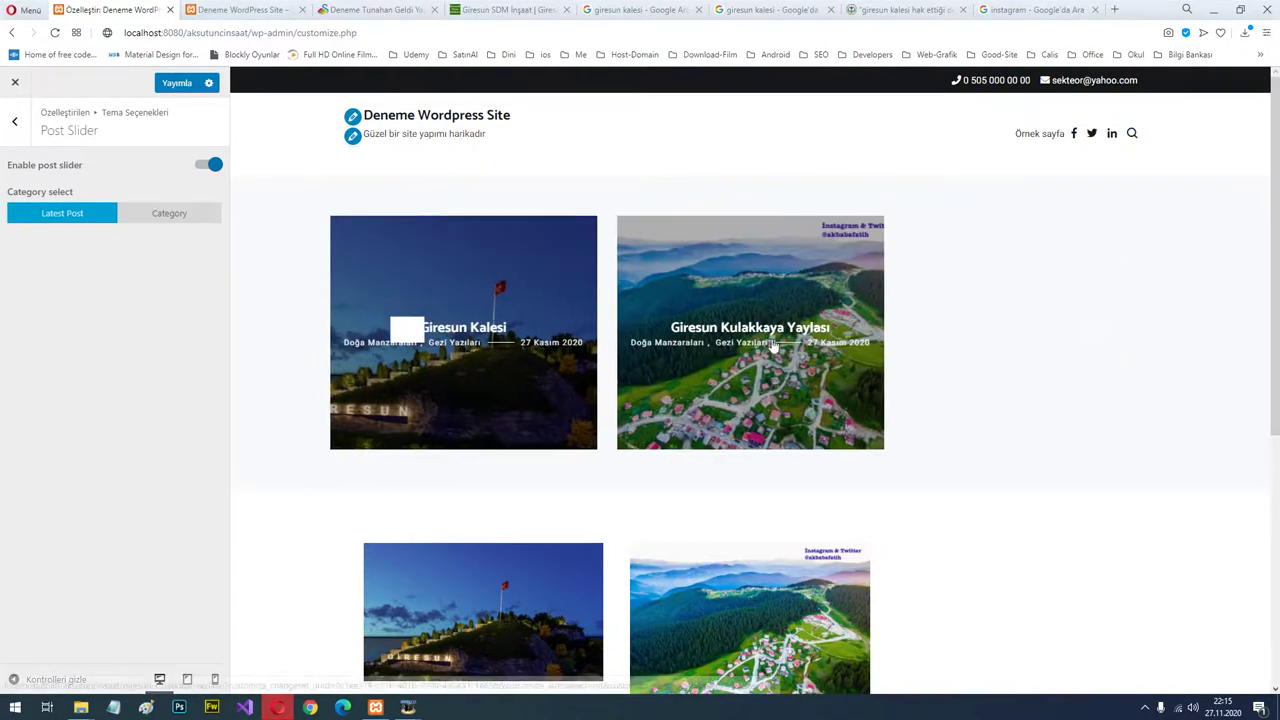
pyautogui.moveTo(817, 230); pyautogui.dragTo(890, 190)
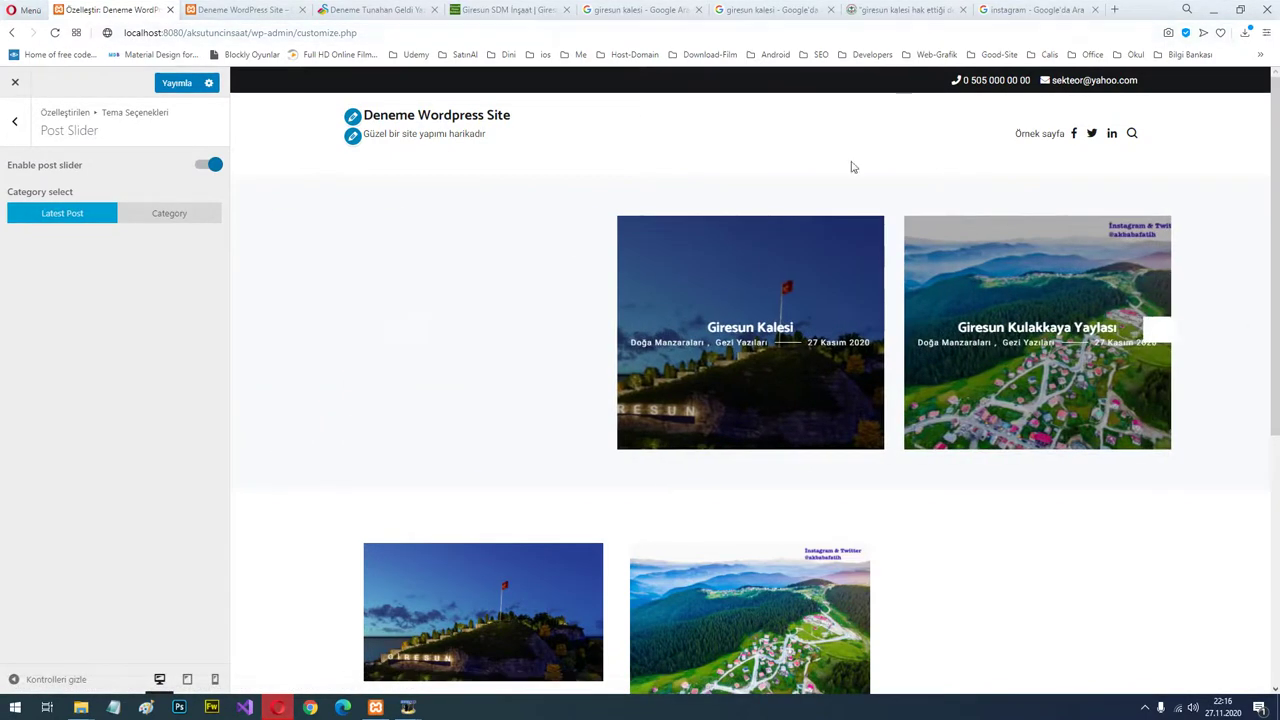
pyautogui.click(395, 10)
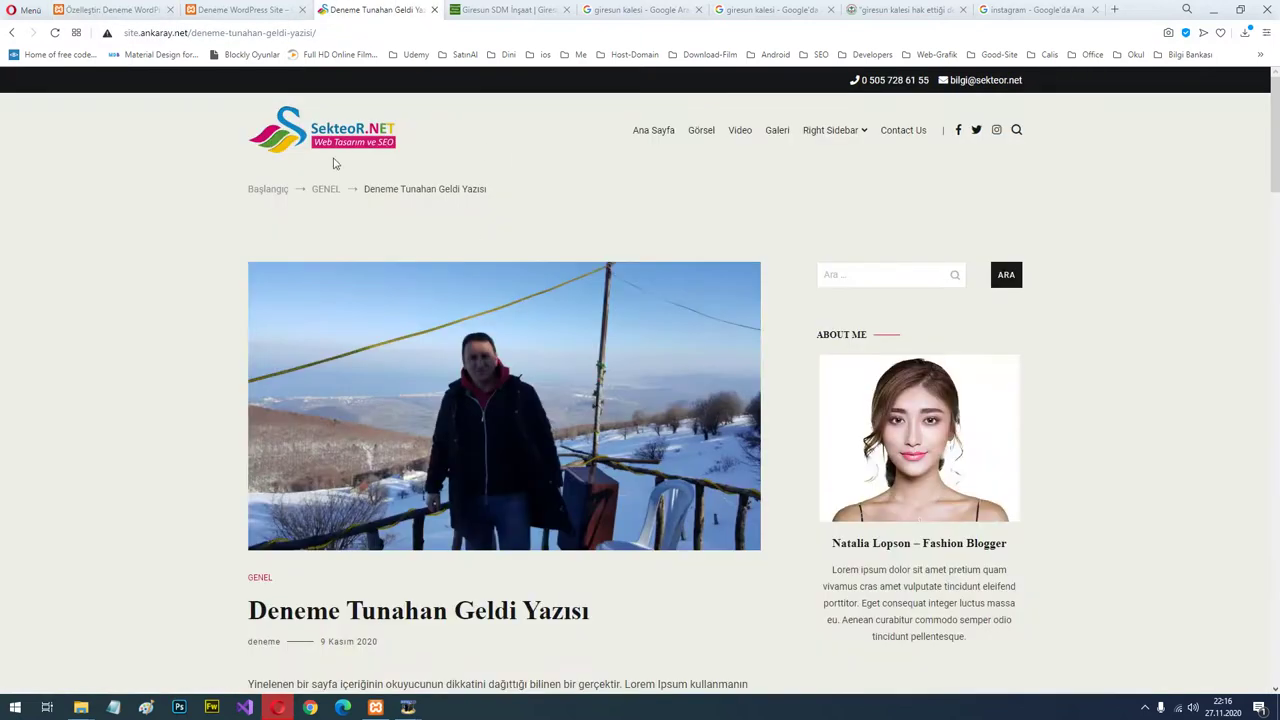
pyautogui.click(331, 140)
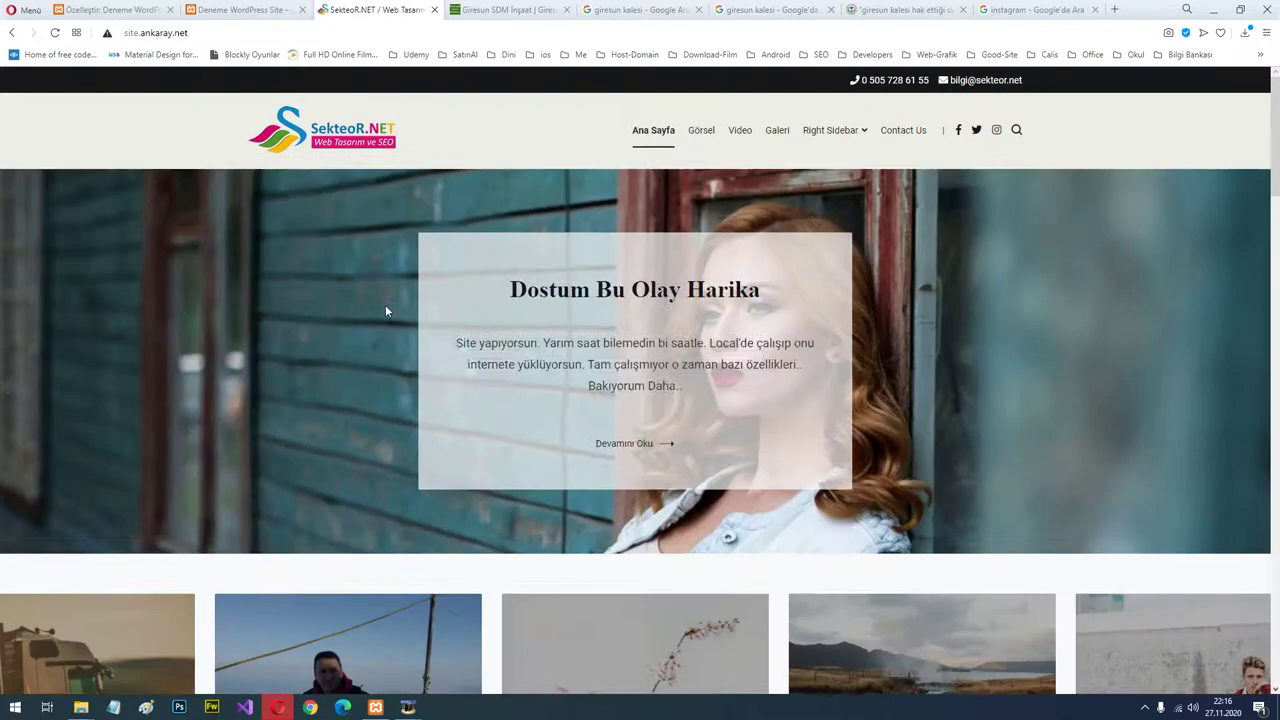
# Scroll to the reference site's slider, then switch Cenote's post slider off in the customizer.
pyautogui.scroll(-3, 820, 271)
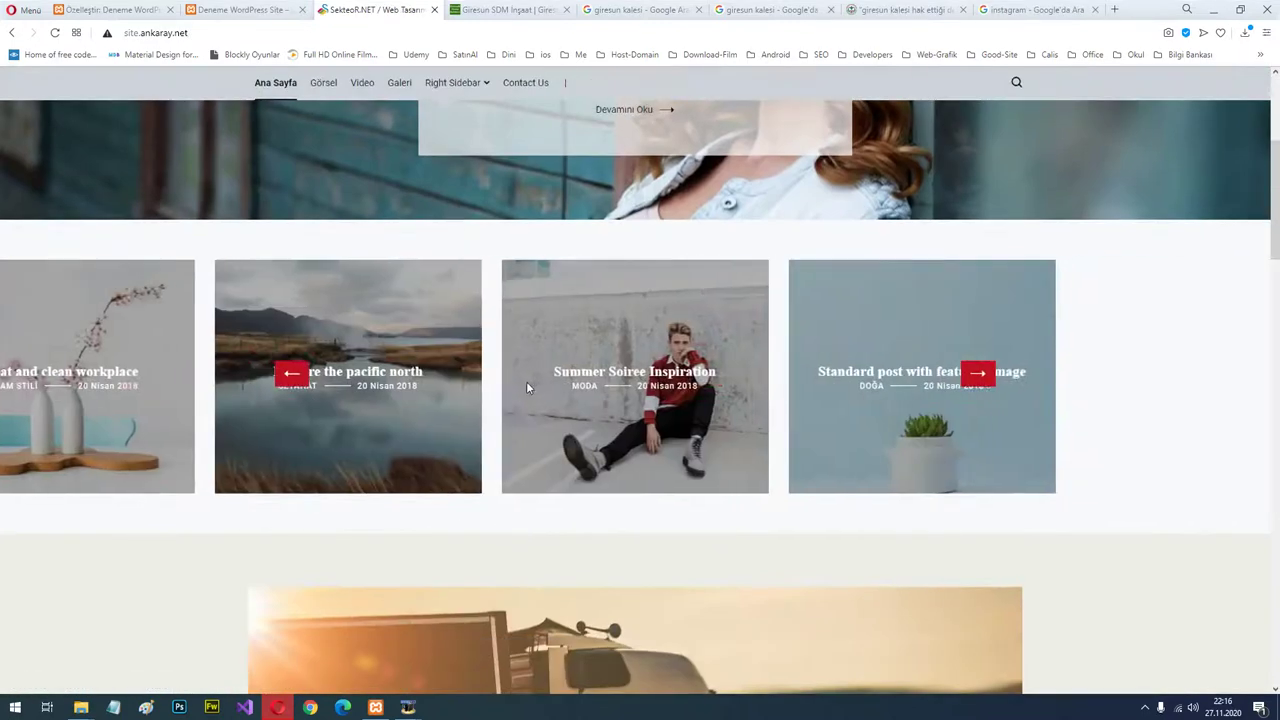
pyautogui.click(140, 10)
pyautogui.click(208, 165)
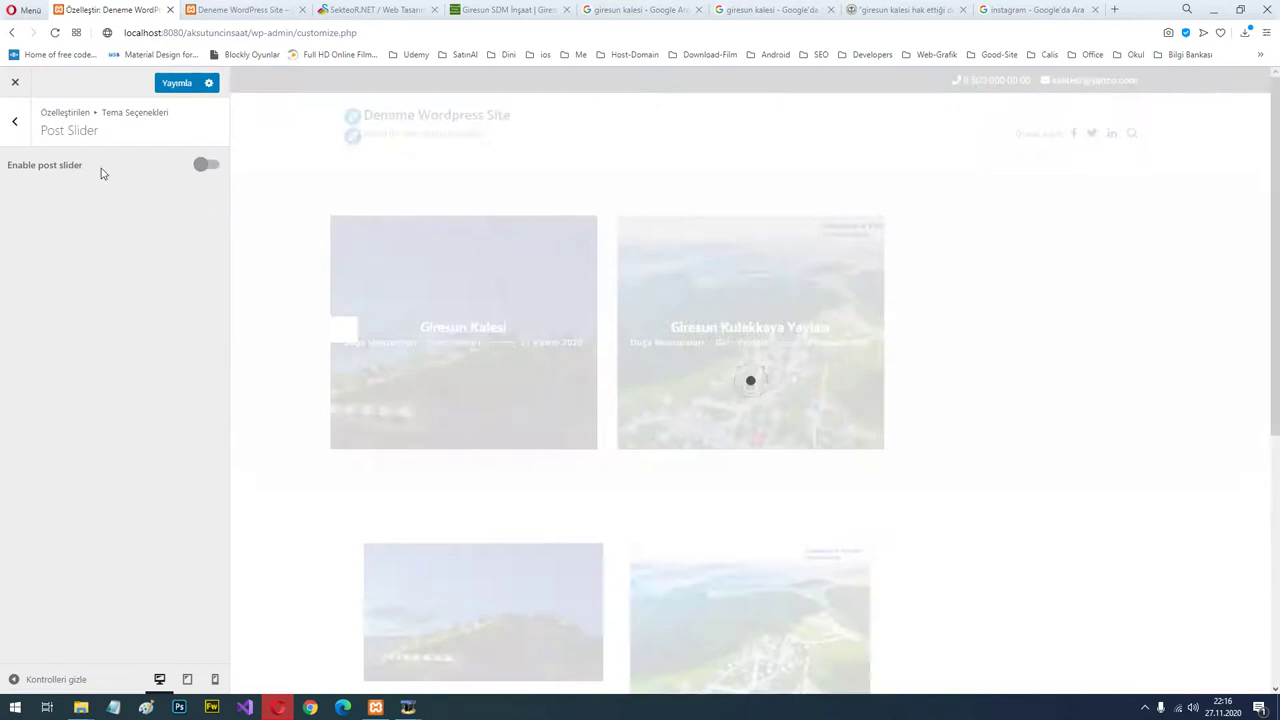
# Set the post slider to the Doğa Manzaraları category, then publish it disabled.
pyautogui.click(208, 166)
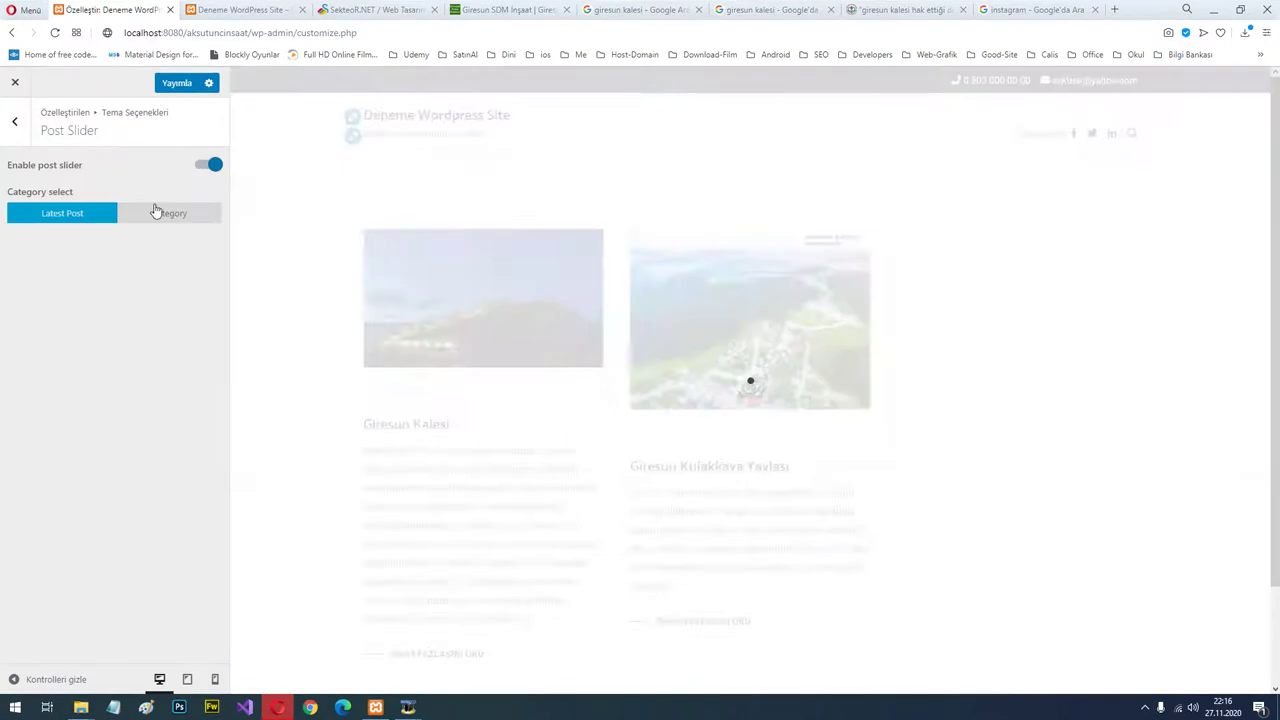
pyautogui.click(172, 214)
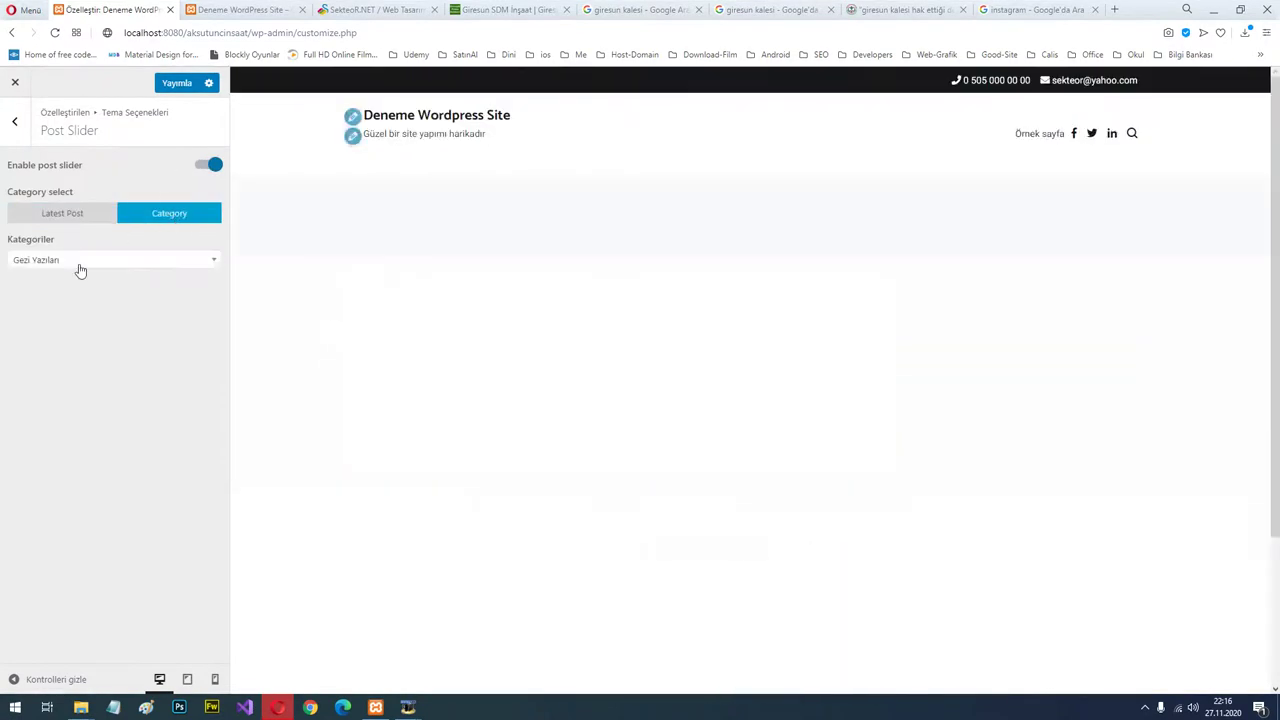
pyautogui.click(80, 261)
pyautogui.click(43, 334)
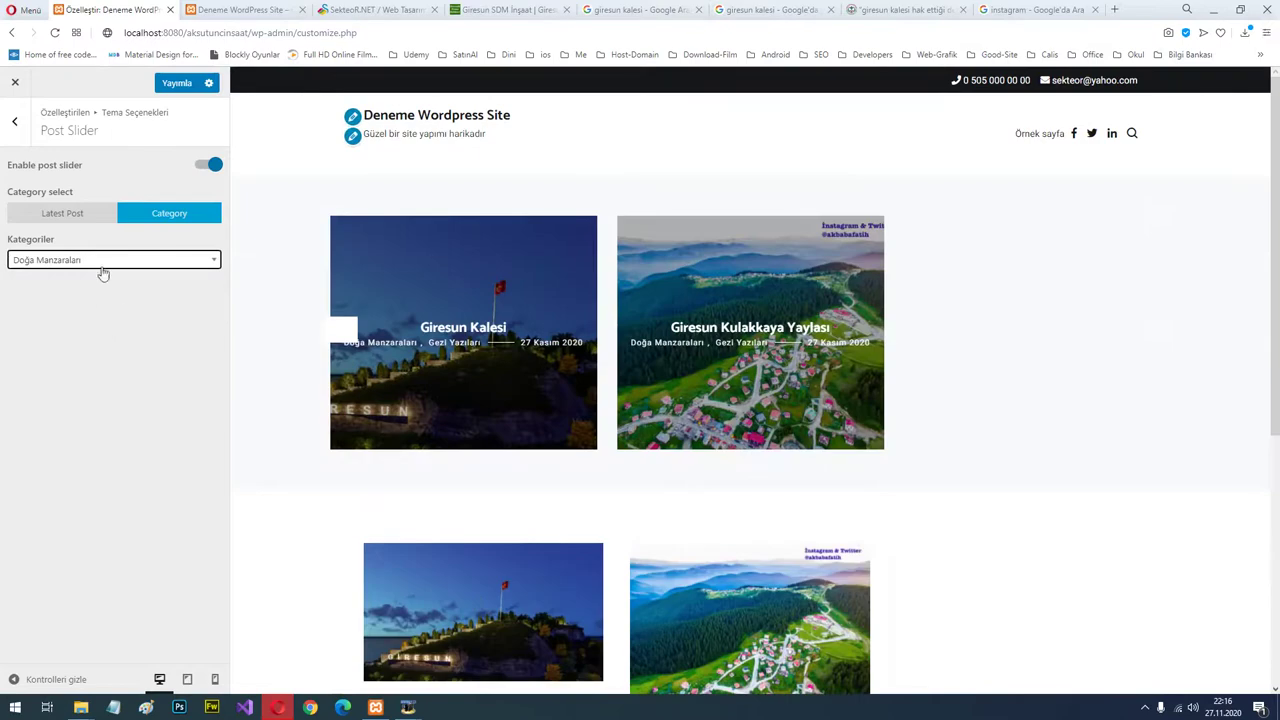
pyautogui.click(207, 166)
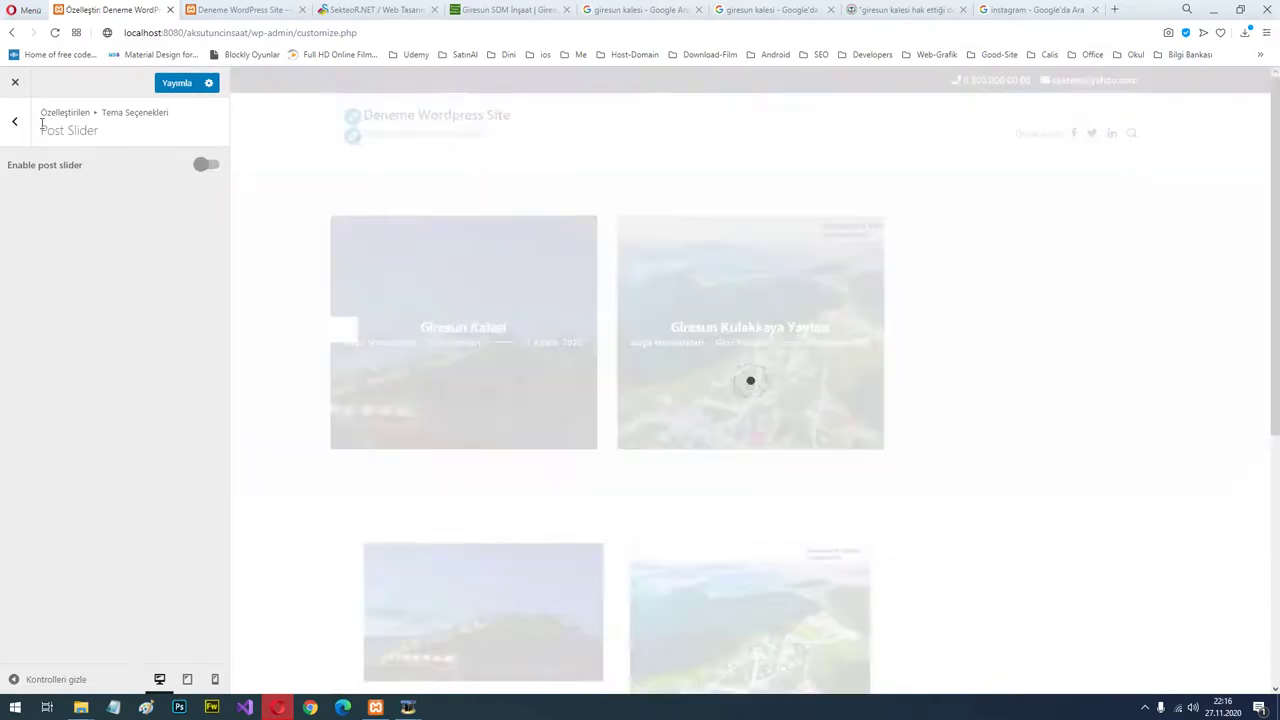
pyautogui.click(177, 84)
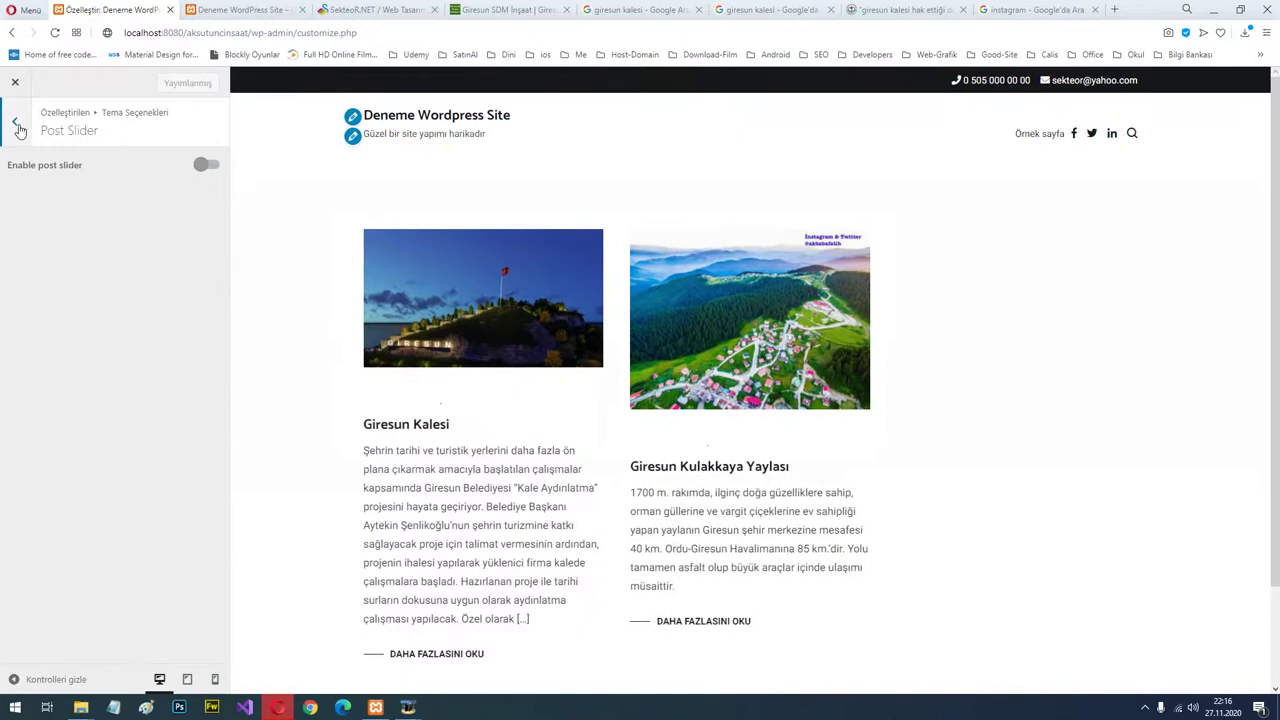
pyautogui.click(14, 121)
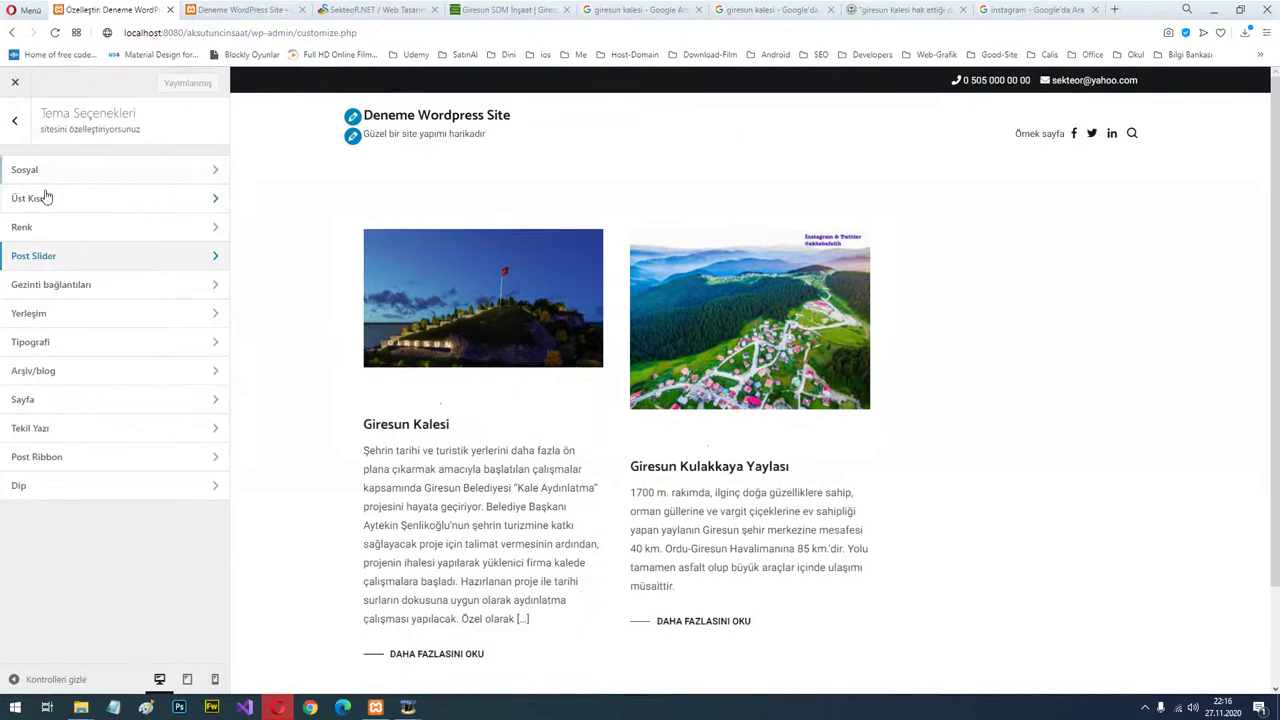
# Toggle Gezinti bağlantıları off and back on, leaving navigation links enabled.
pyautogui.click(124, 288)
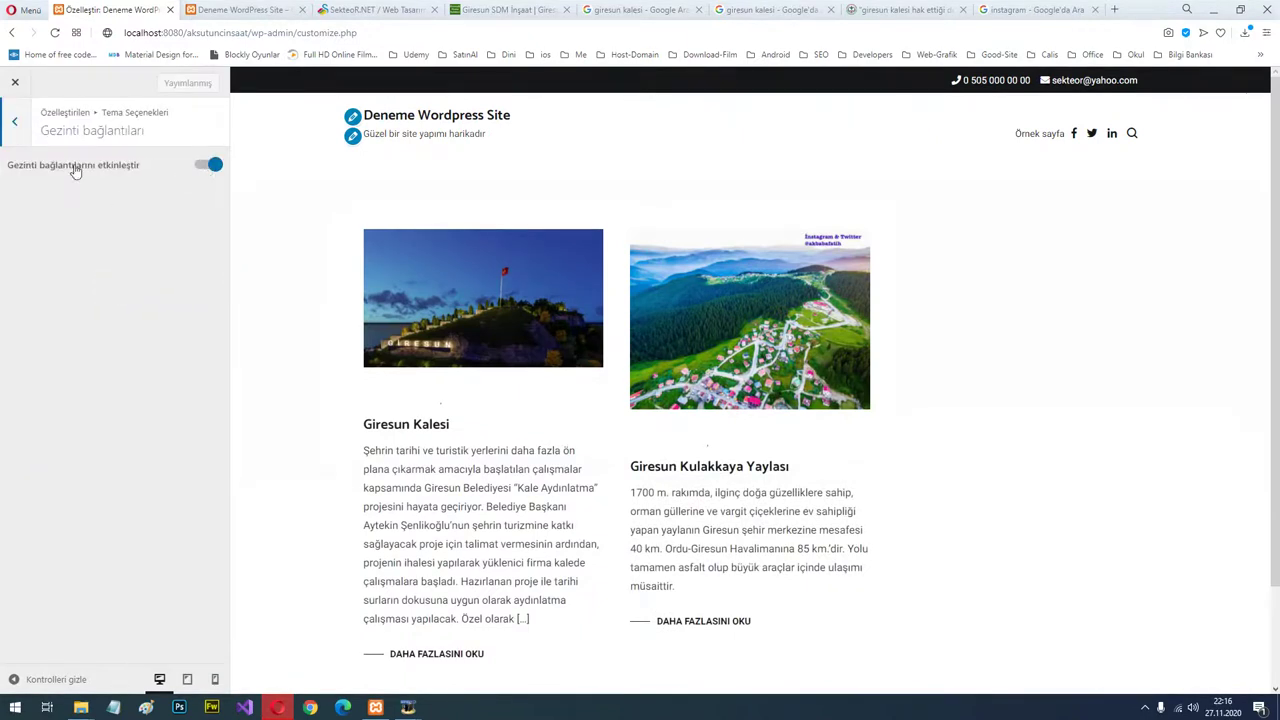
pyautogui.click(202, 168)
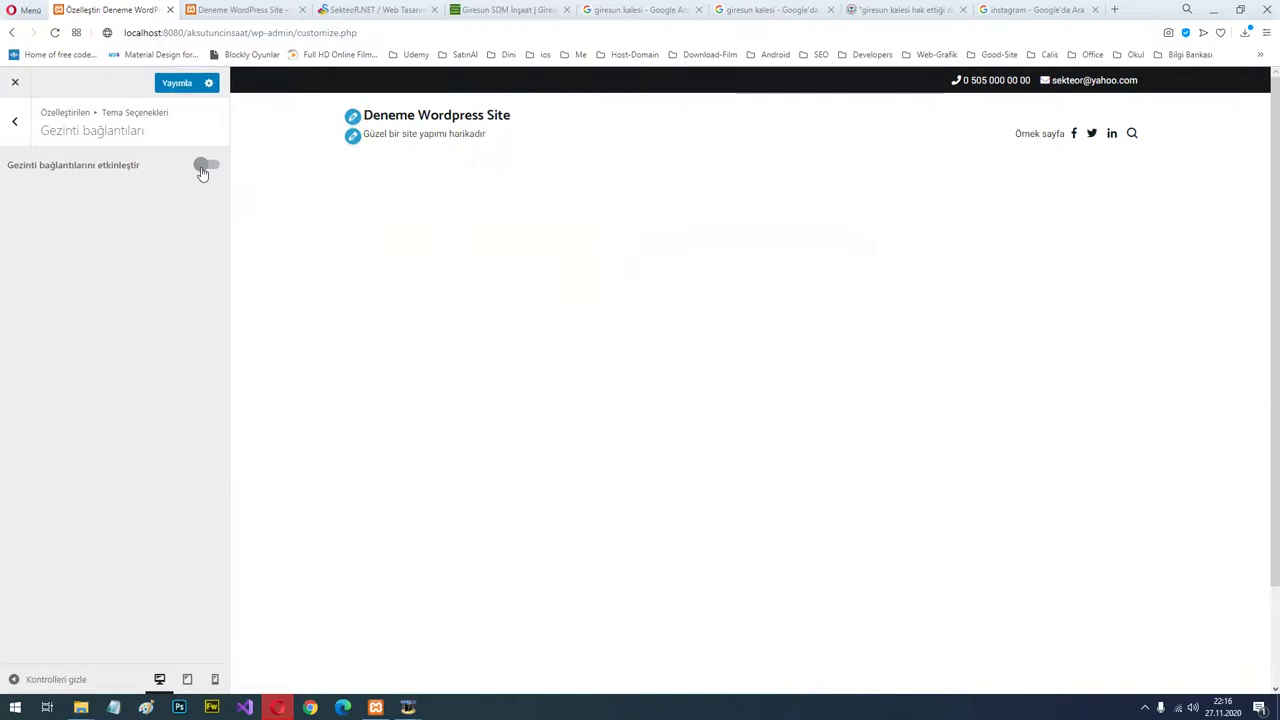
pyautogui.click(212, 168)
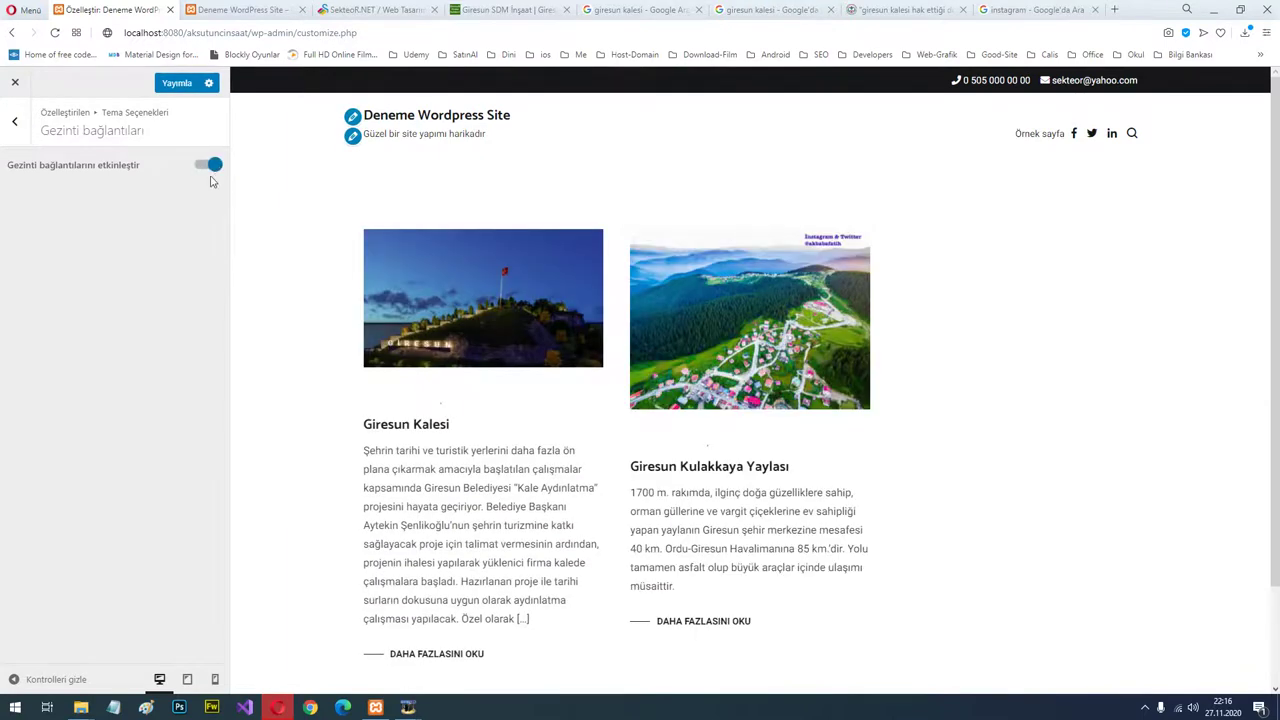
pyautogui.click(14, 120)
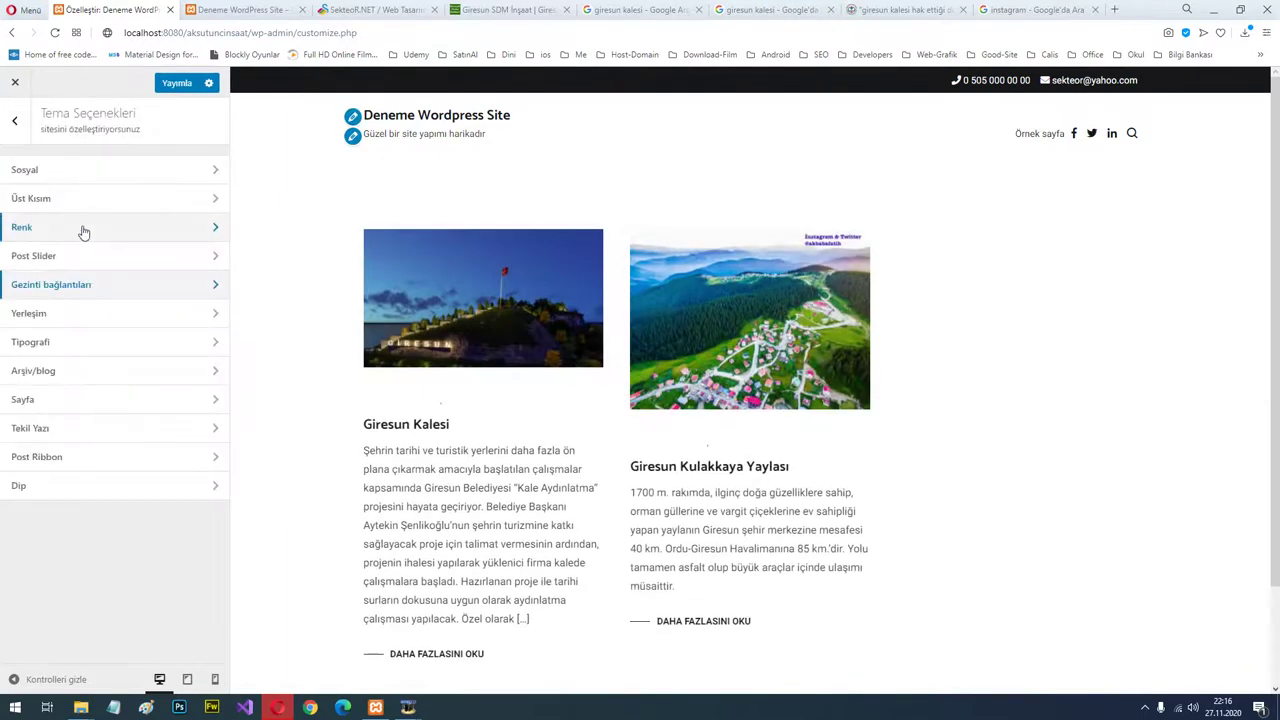
# Choose the boxed Site yerleşimi layout and open the full Giresun Kalesi post in the preview.
pyautogui.click(99, 321)
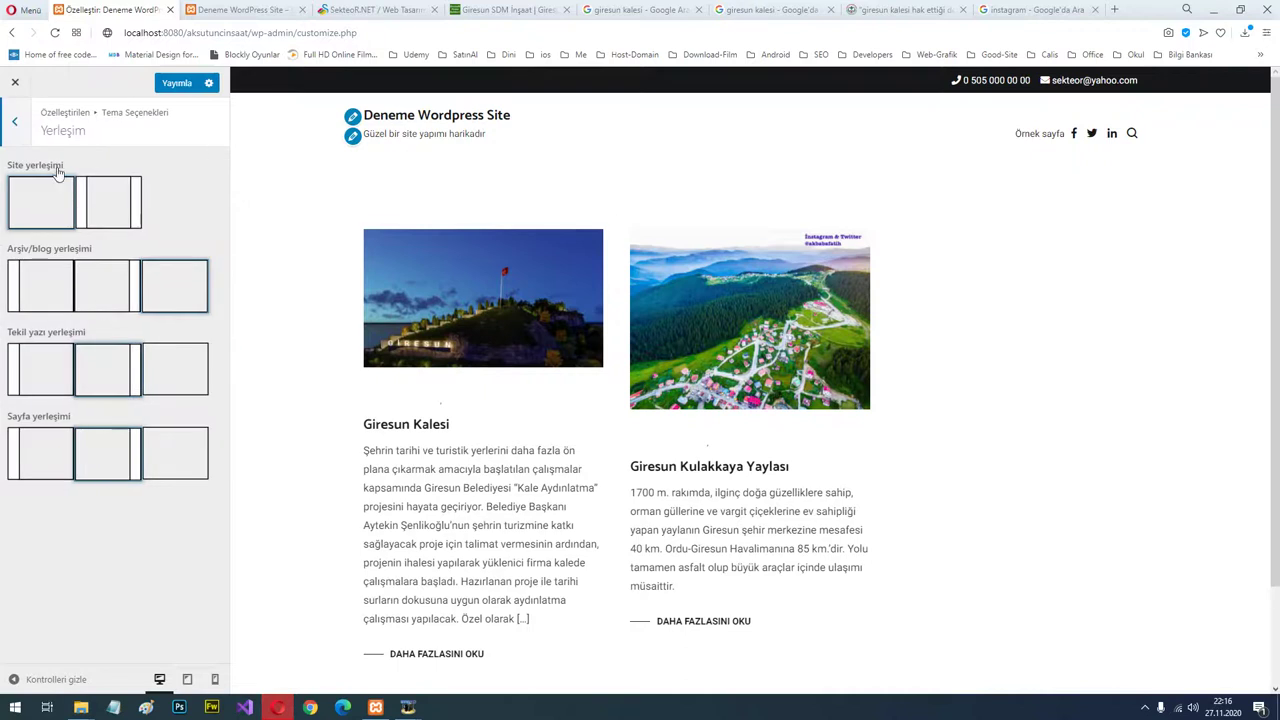
pyautogui.click(103, 194)
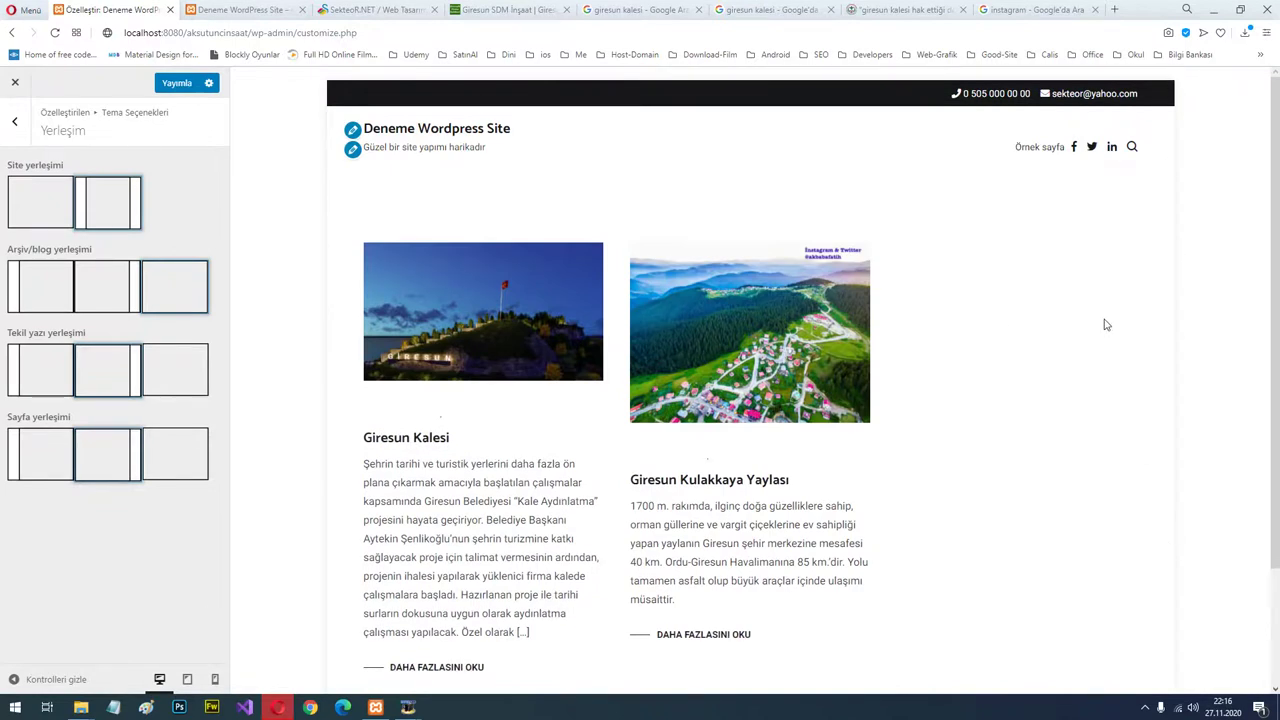
pyautogui.click(37, 208)
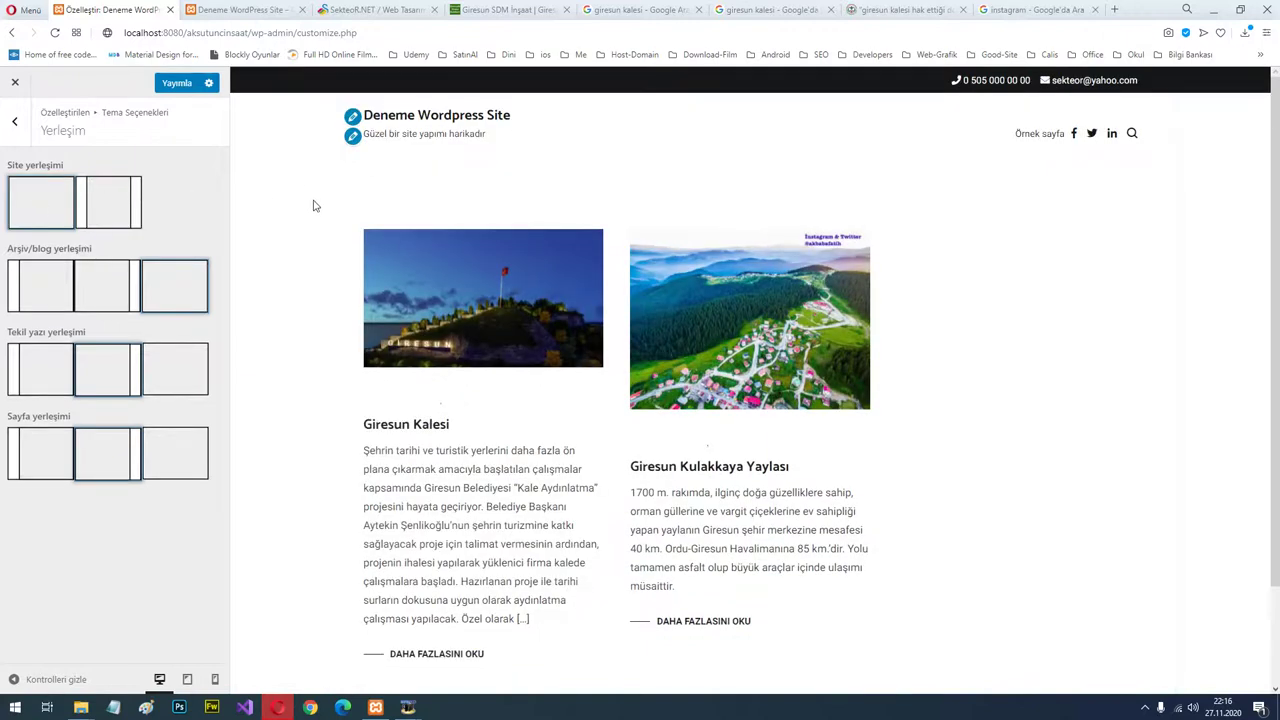
pyautogui.click(100, 200)
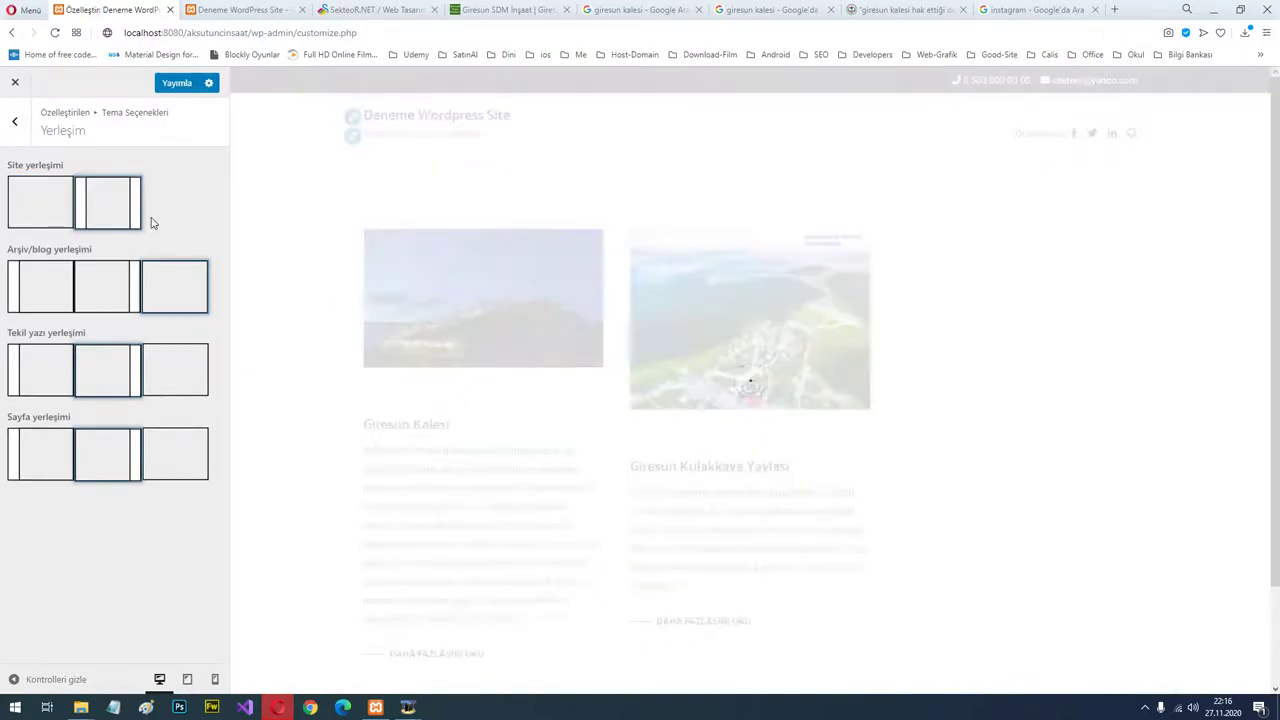
pyautogui.scroll(-3, 1000, 310)
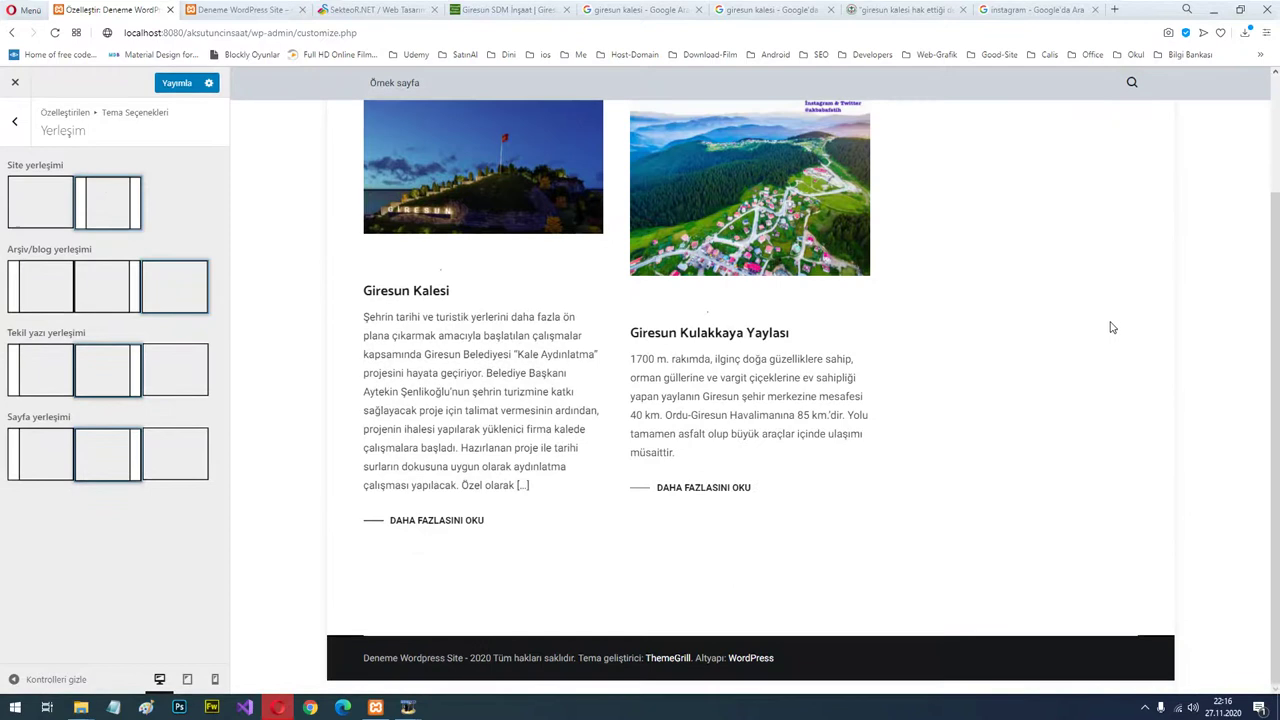
pyautogui.scroll(3, 614, 516)
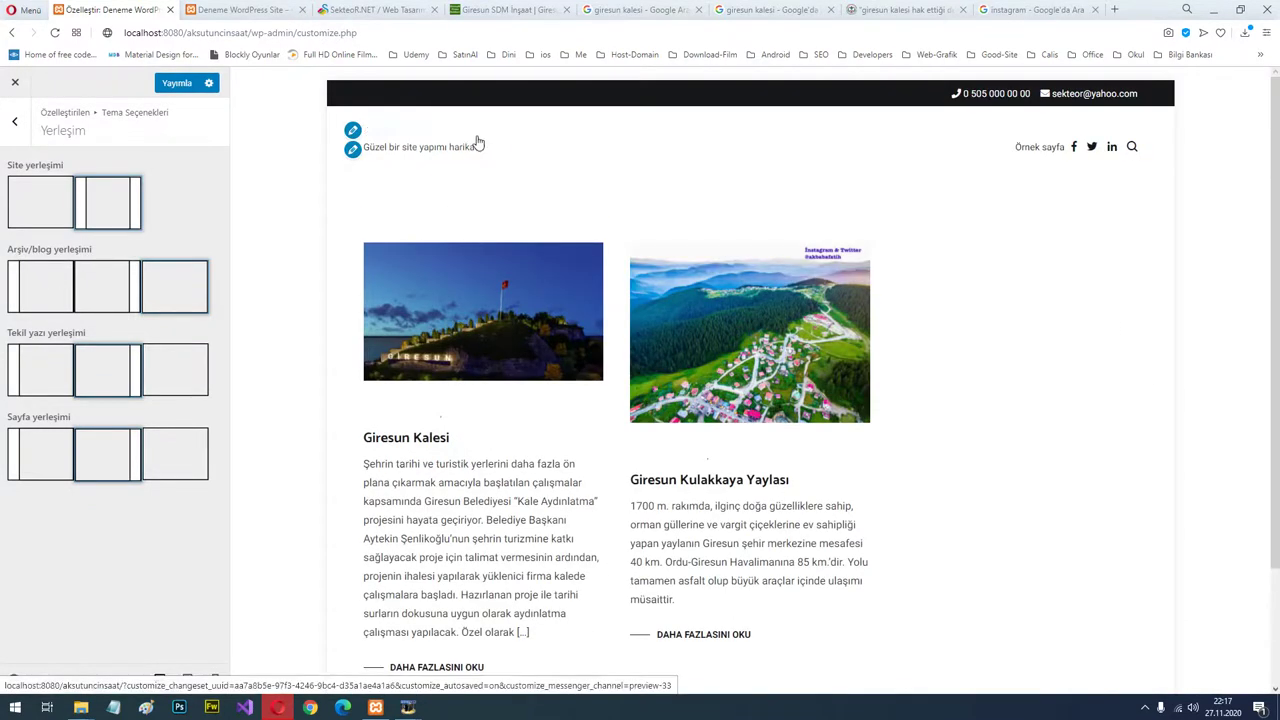
pyautogui.scroll(-2, 477, 651)
pyautogui.scroll(2, 490, 620)
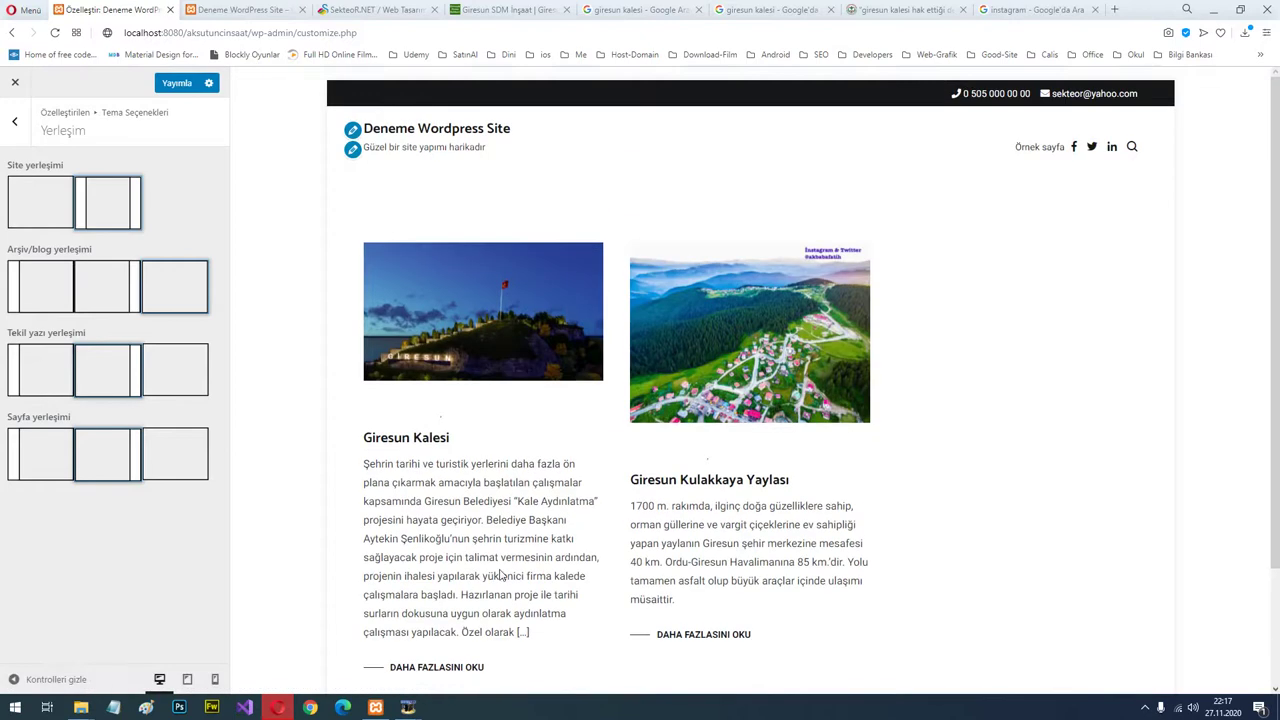
pyautogui.scroll(-2, 503, 586)
pyautogui.click(458, 523)
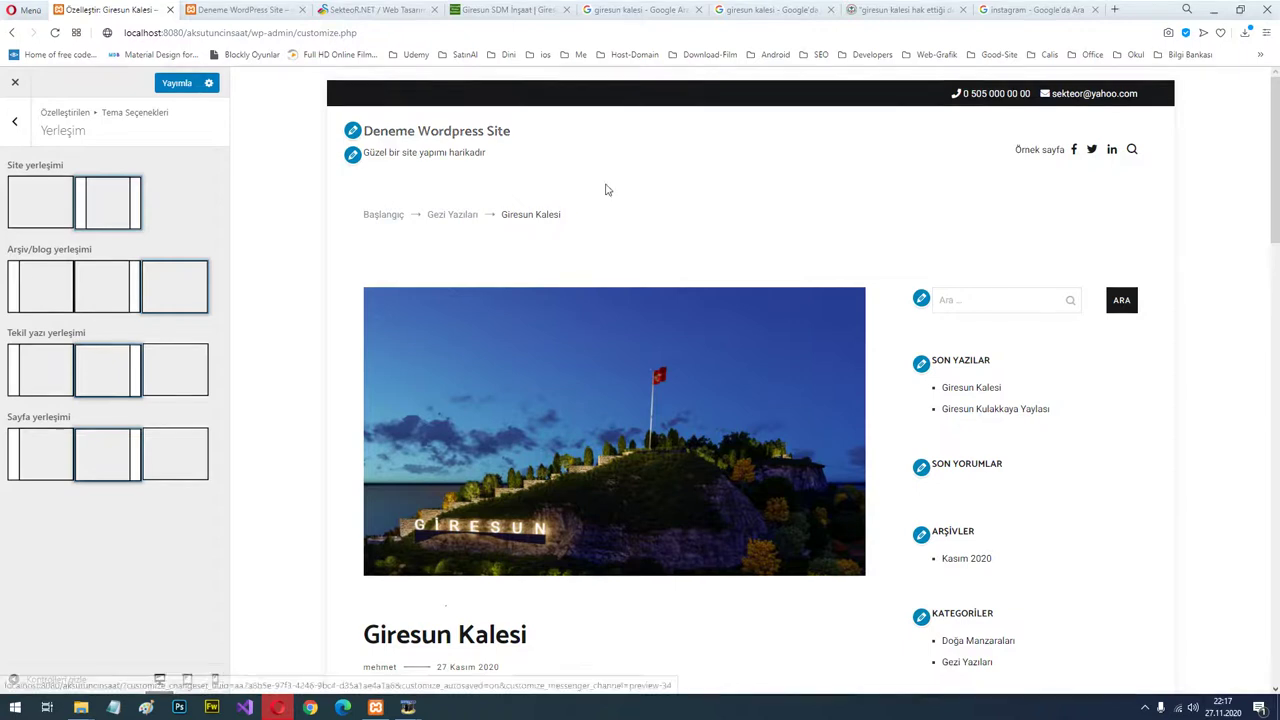
# Preview the Doğa Manzaraları category while trying right and left archive sidebars, ending with no sidebar.
pyautogui.scroll(-3, 1060, 370)
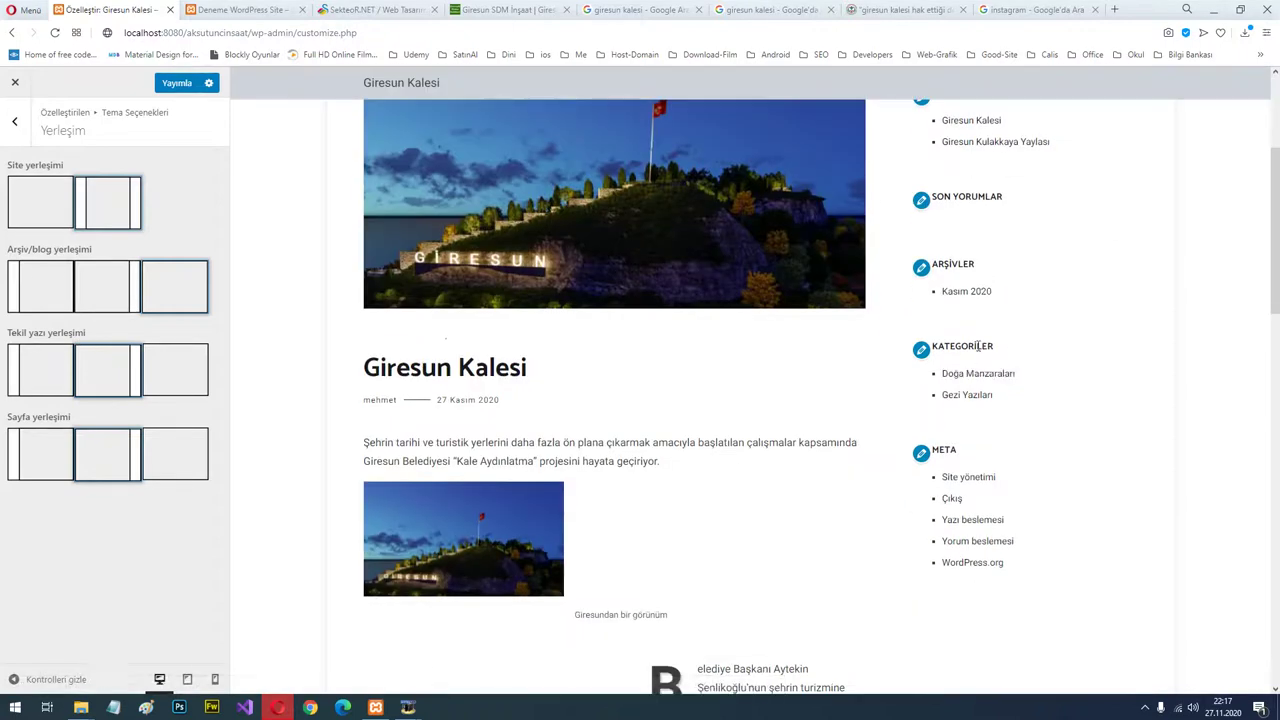
pyautogui.click(977, 380)
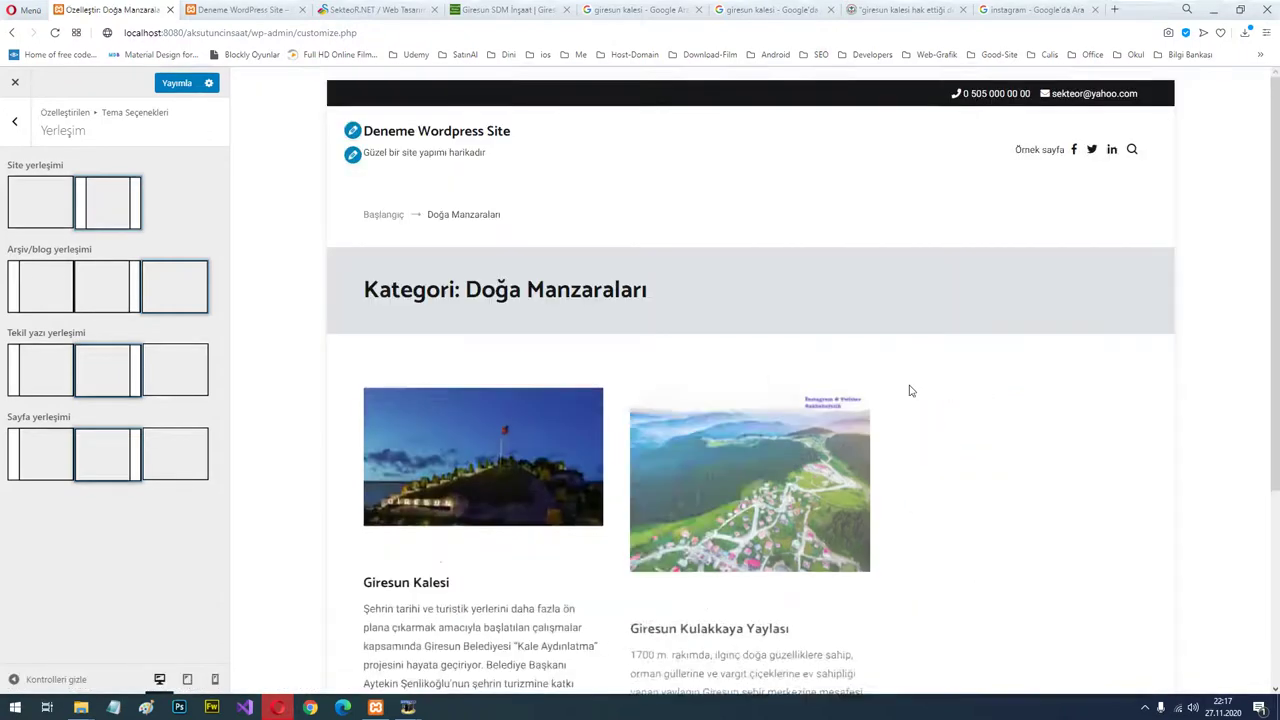
pyautogui.scroll(-1, 543, 446)
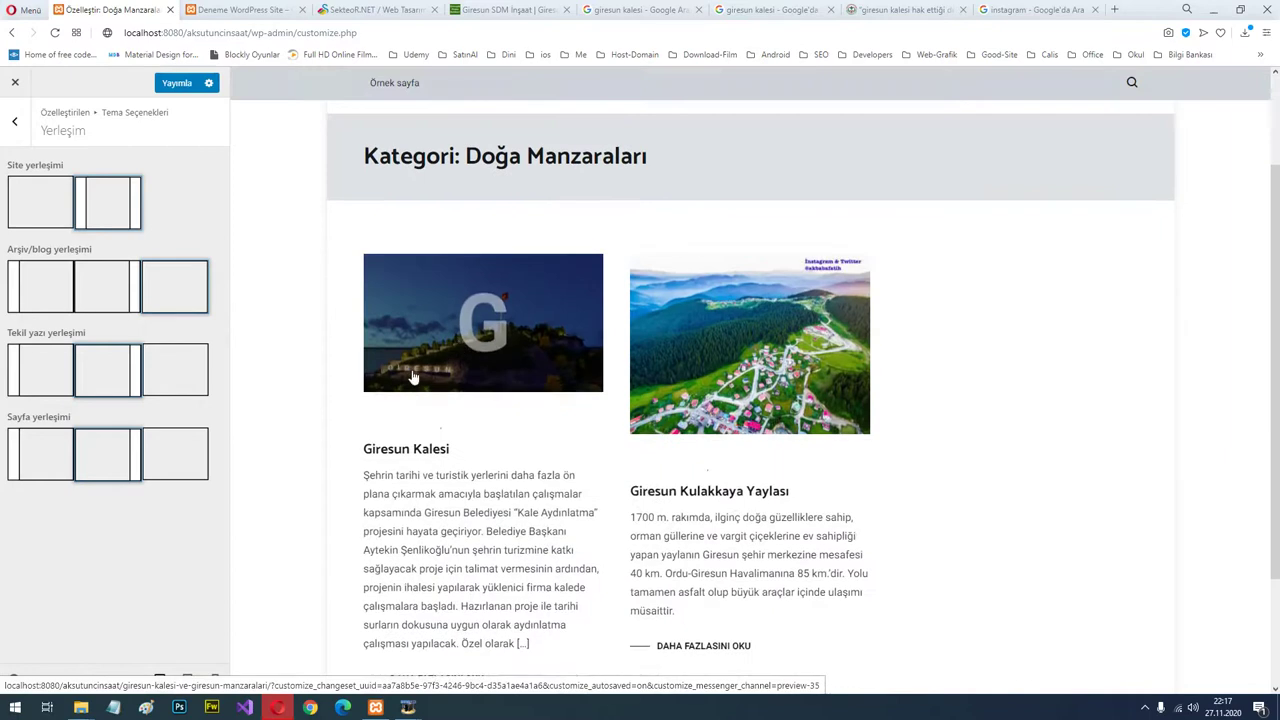
pyautogui.click(152, 298)
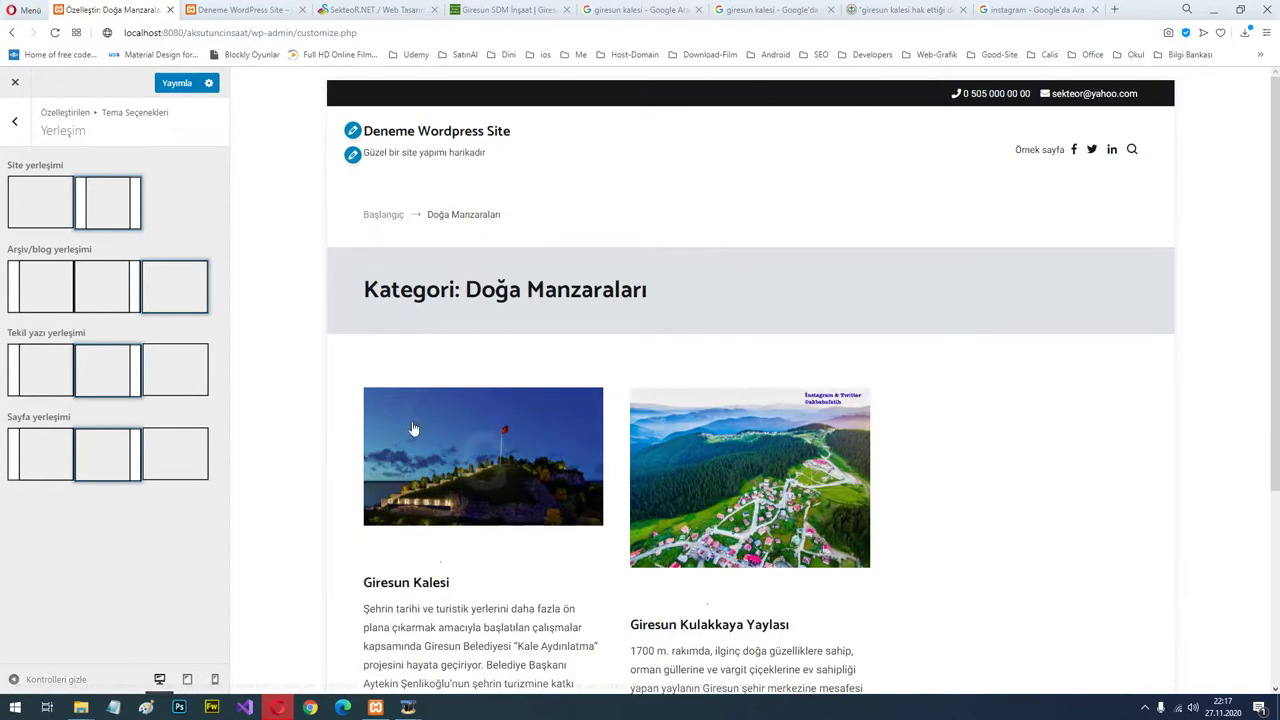
pyautogui.click(103, 289)
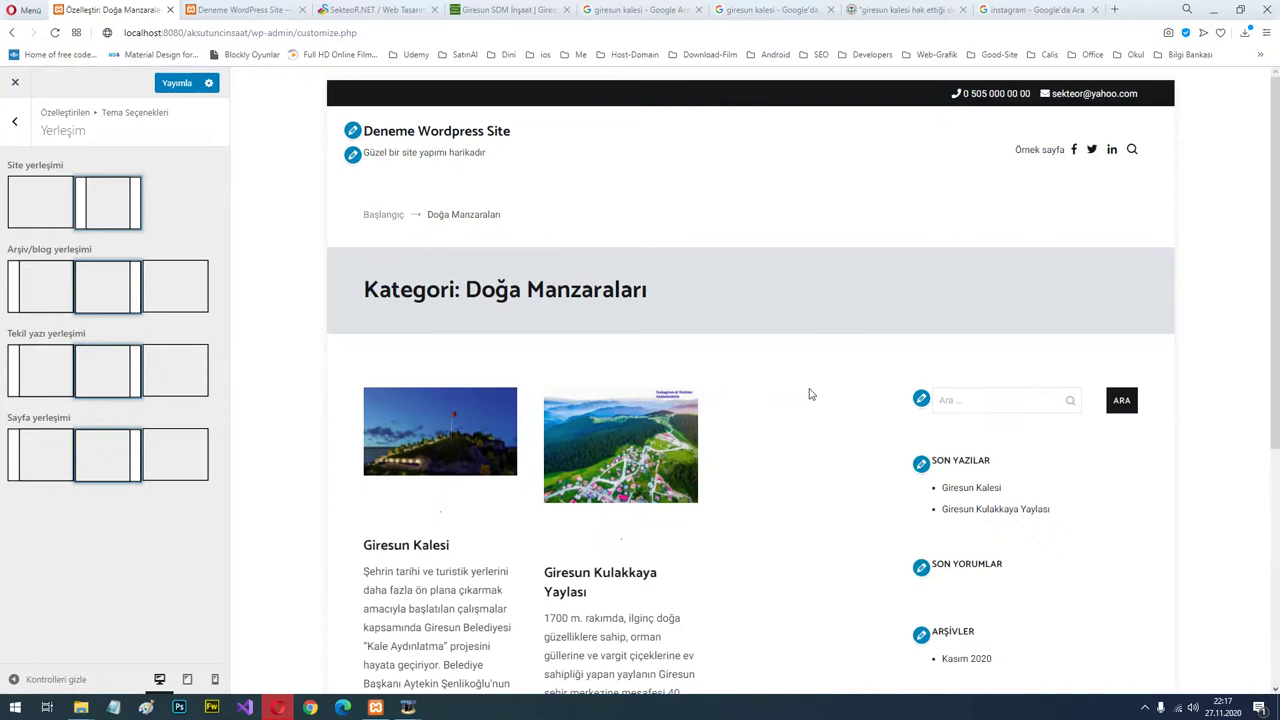
pyautogui.scroll(-2, 1010, 561)
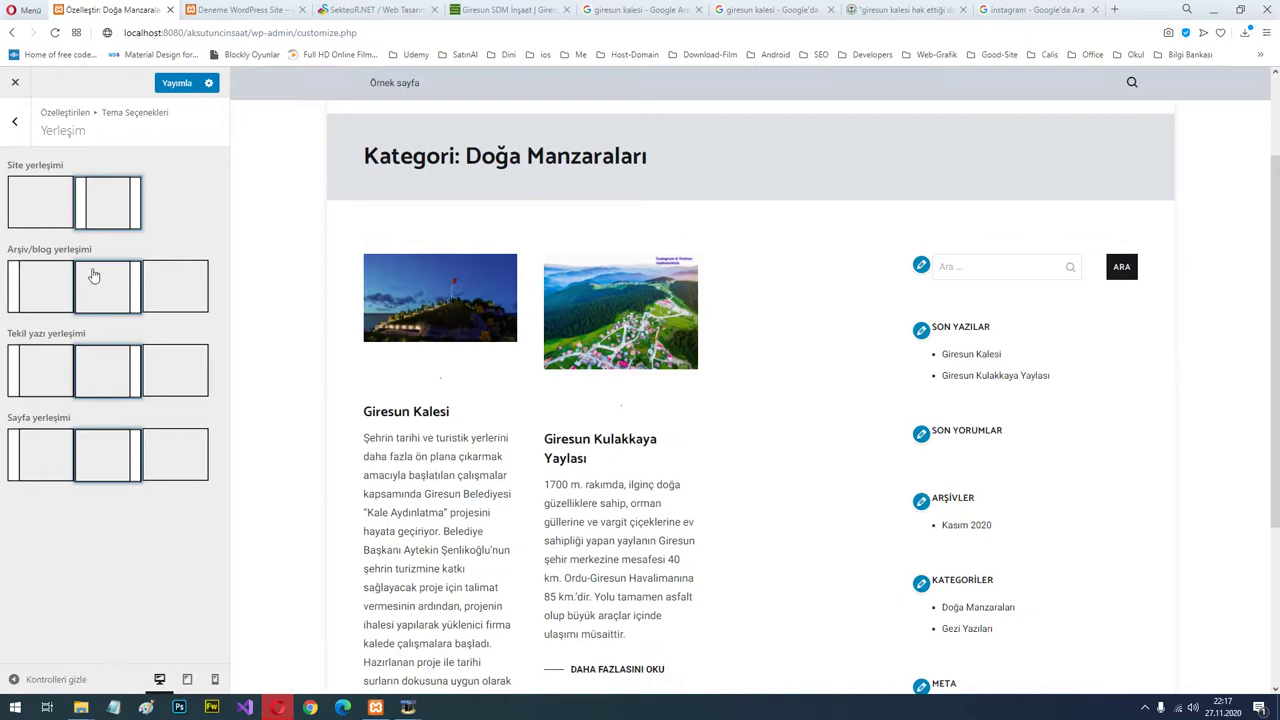
pyautogui.click(182, 289)
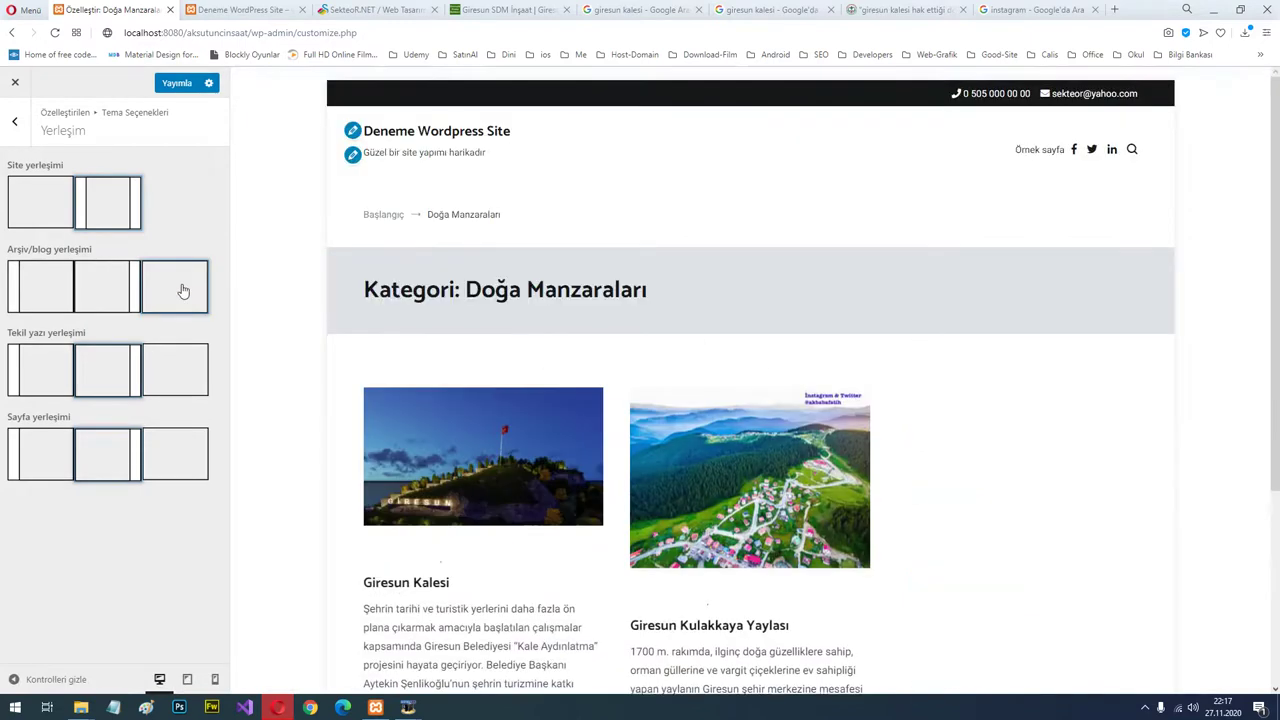
pyautogui.click(33, 294)
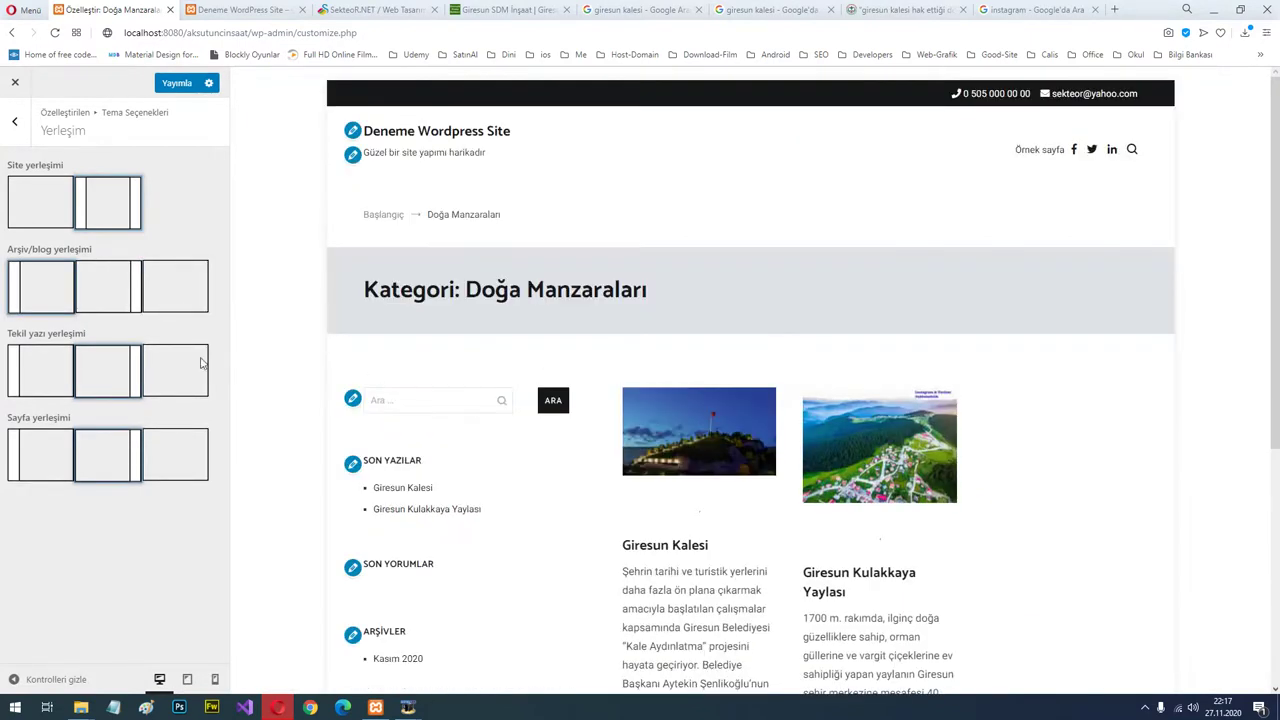
pyautogui.click(170, 290)
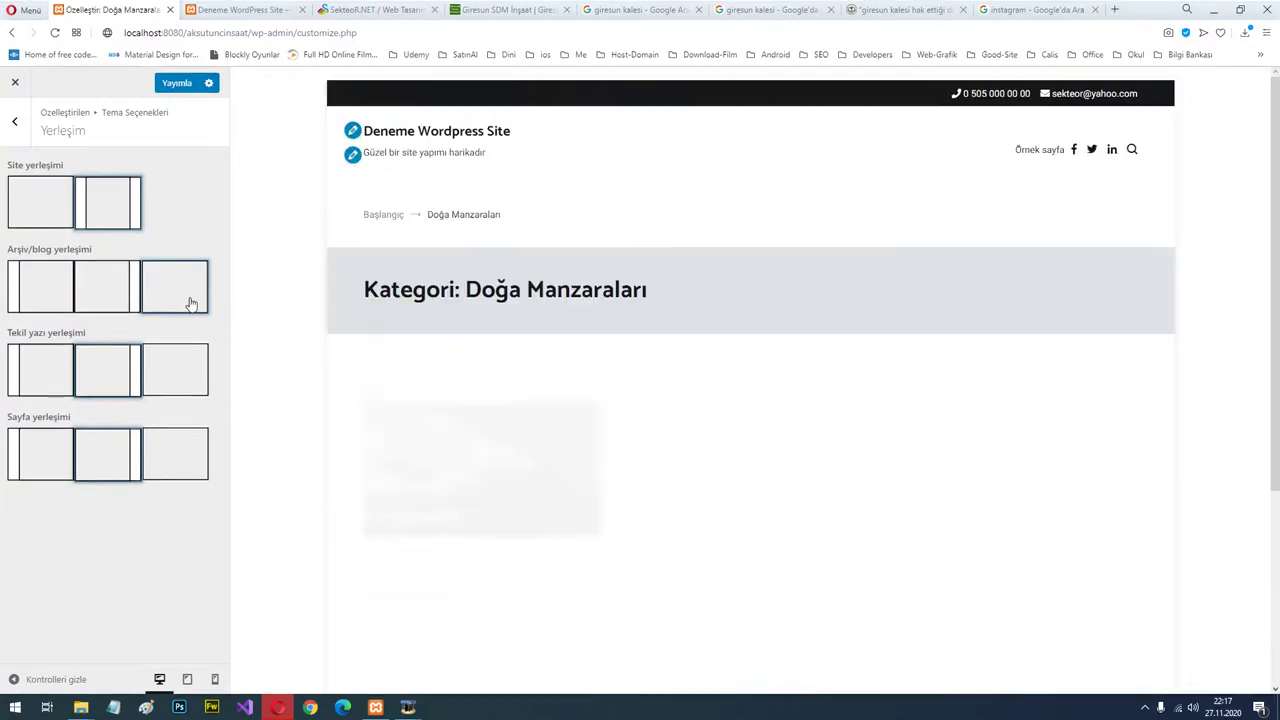
pyautogui.scroll(-2, 371, 329)
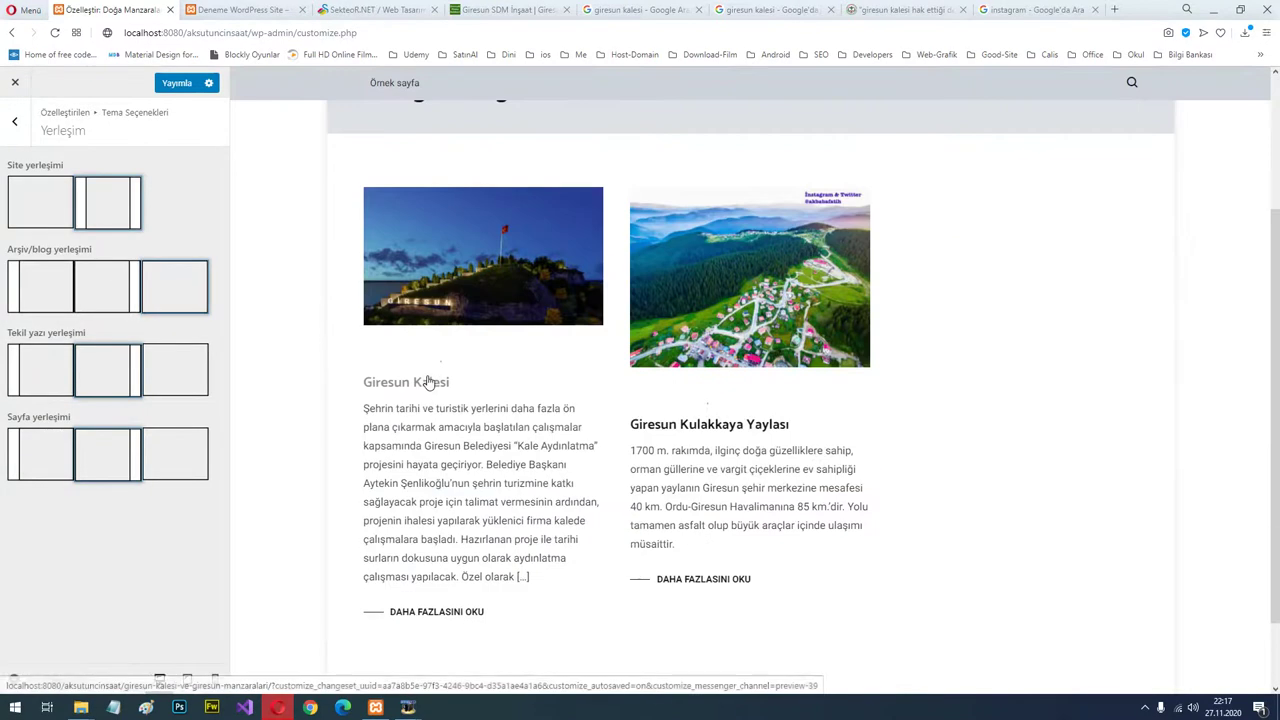
# On the Giresun Kalesi post, try full-width single posts, restore the right sidebar, and publish.
pyautogui.click(428, 387)
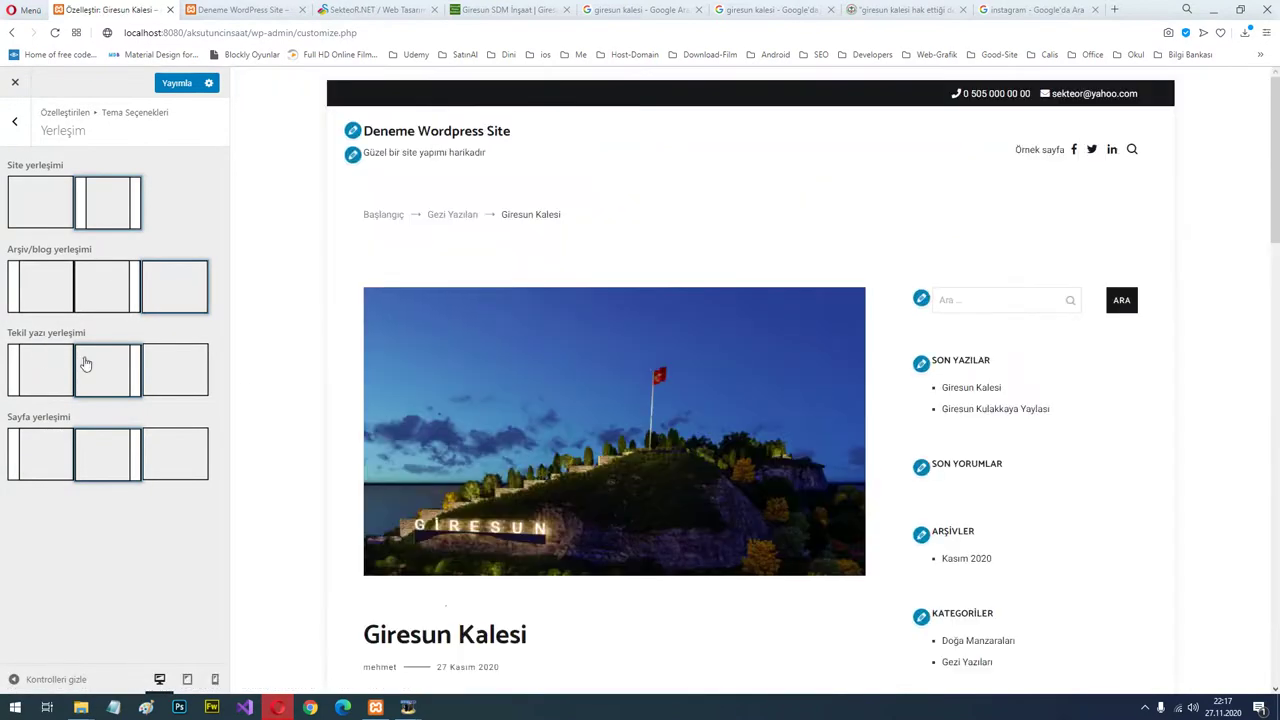
pyautogui.scroll(-1, 877, 320)
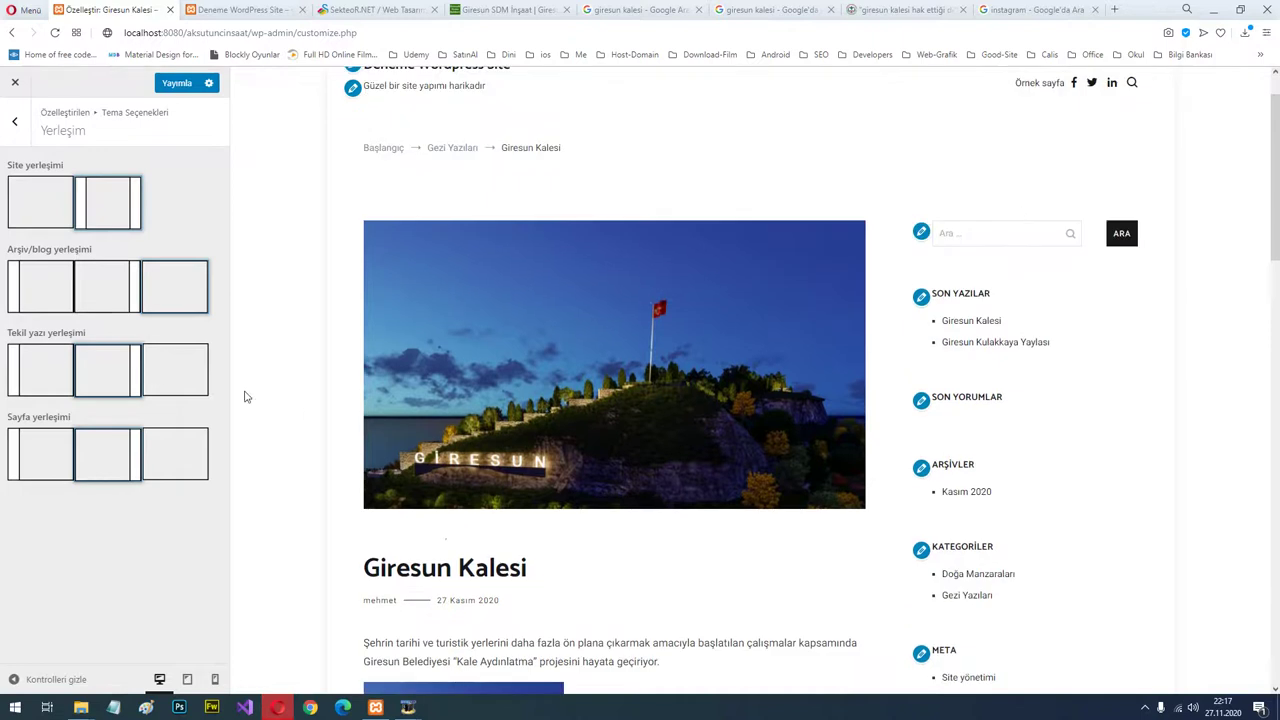
pyautogui.click(184, 381)
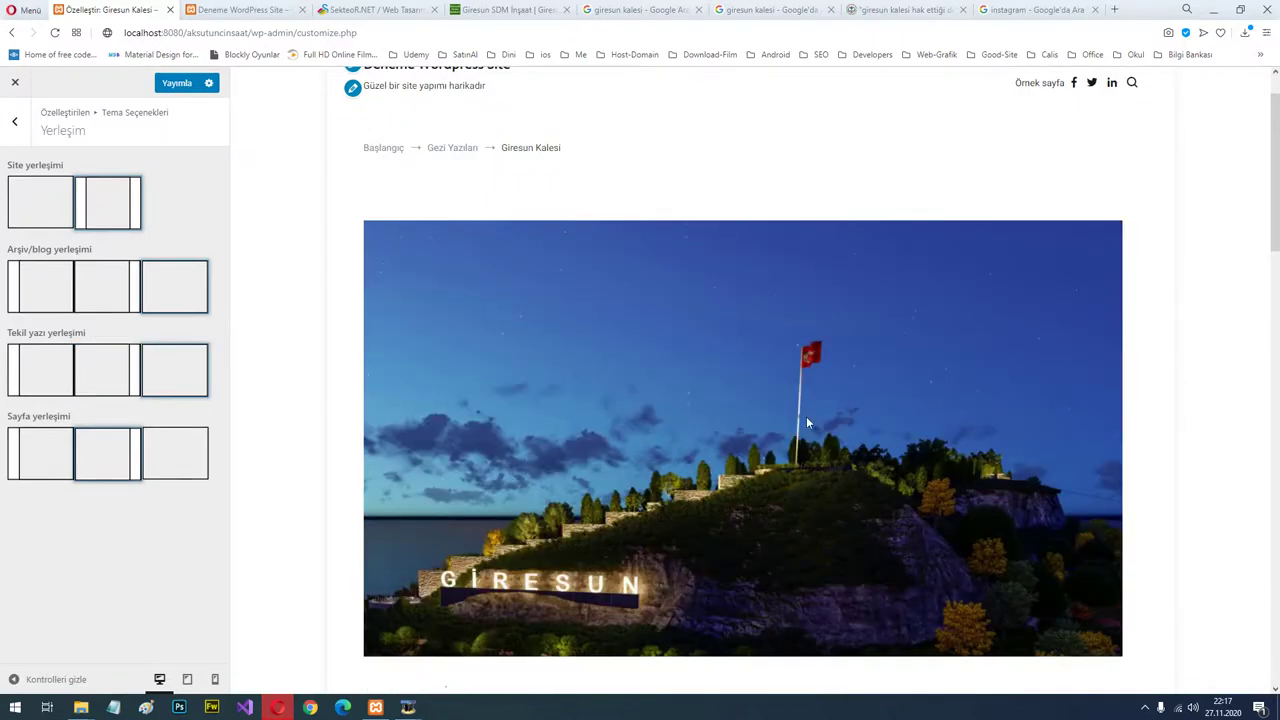
pyautogui.scroll(-5, 806, 416)
pyautogui.scroll(5, 780, 420)
pyautogui.scroll(-2, 752, 421)
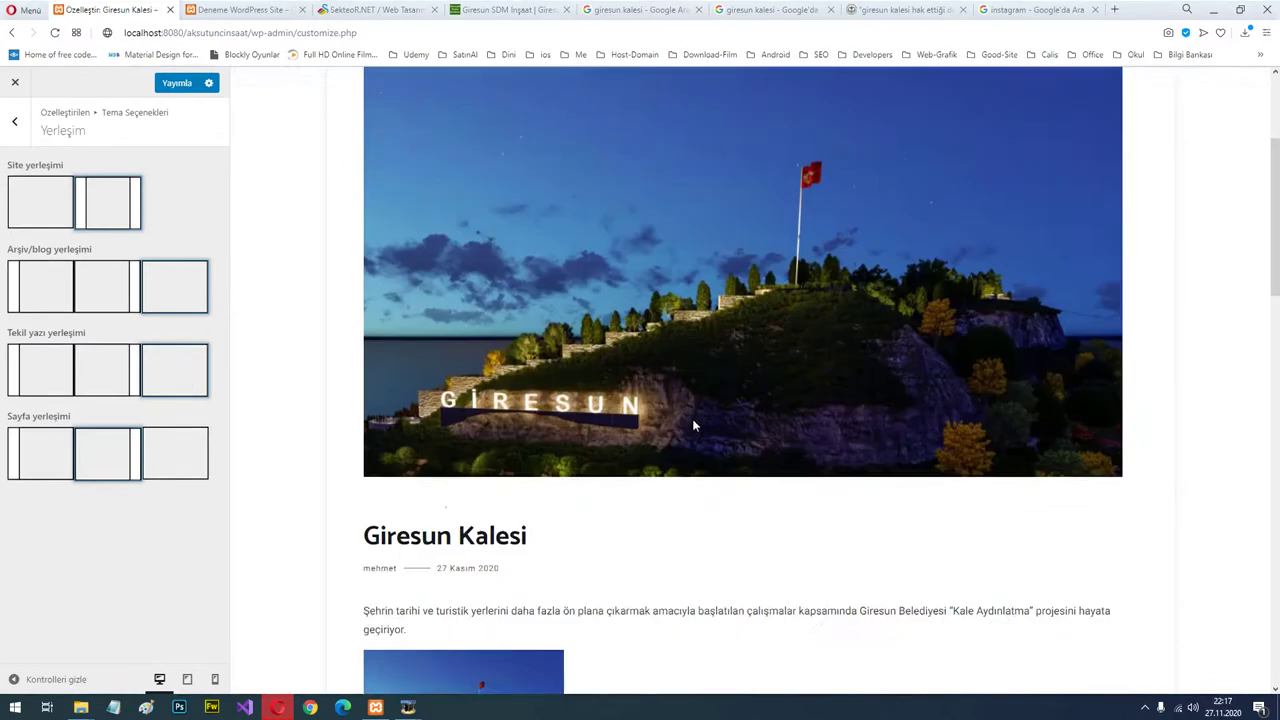
pyautogui.scroll(-7, 693, 425)
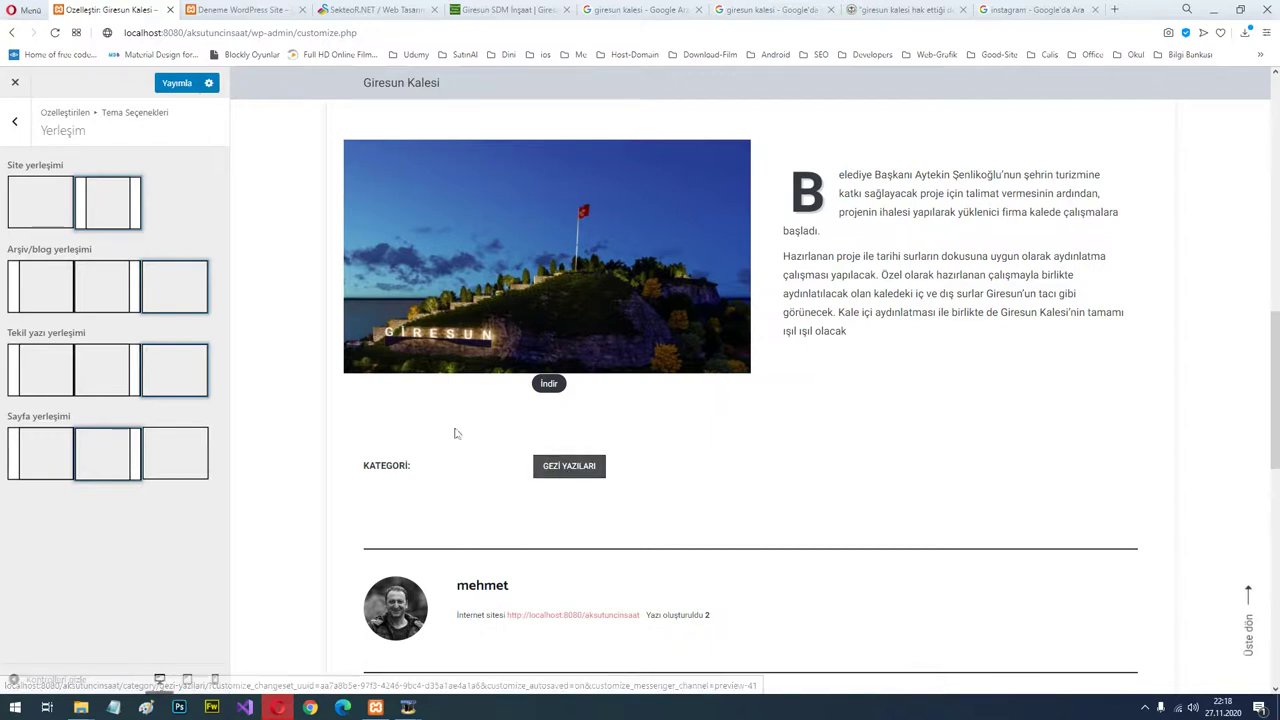
pyautogui.scroll(3, 772, 430)
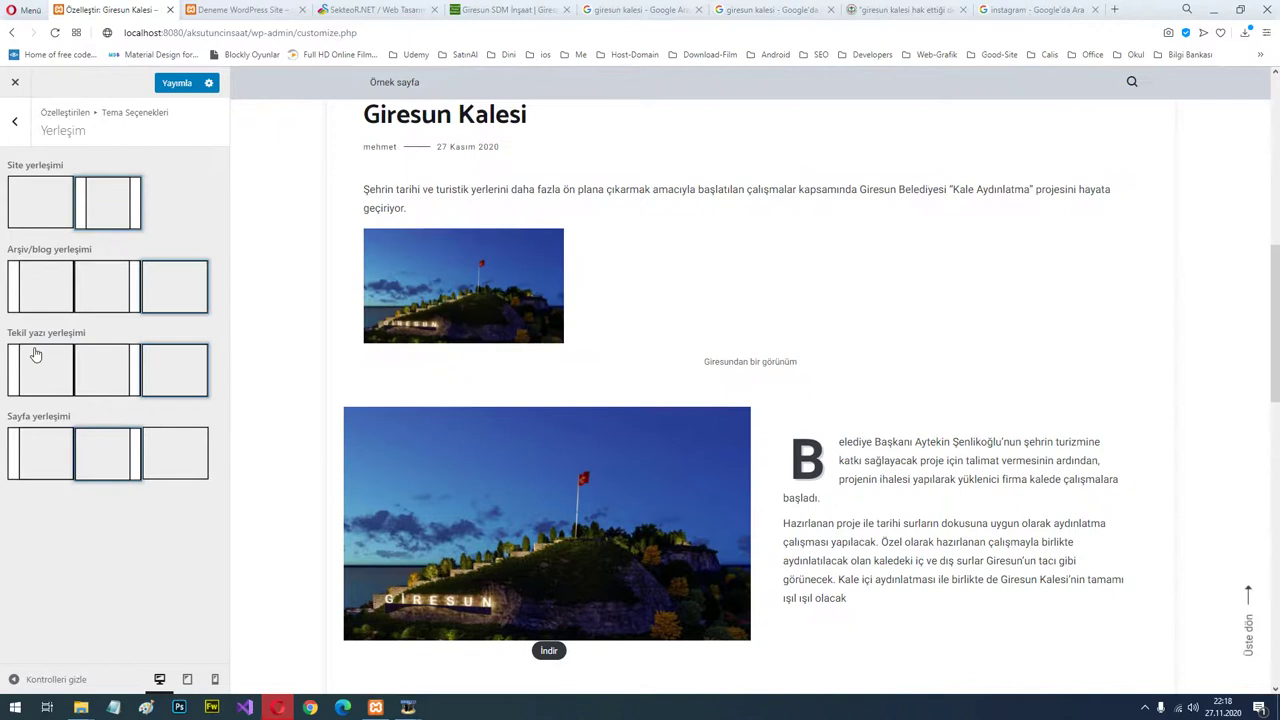
pyautogui.click(130, 377)
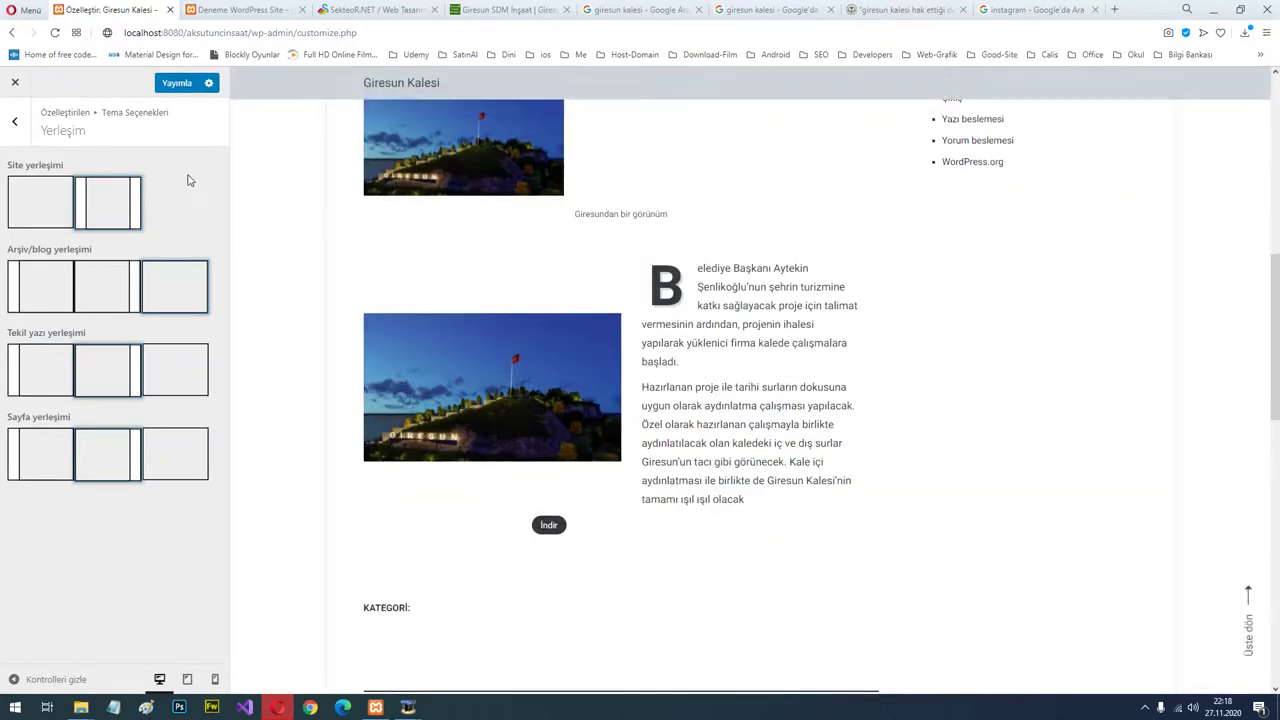
pyautogui.click(178, 84)
pyautogui.scroll(10, 897, 418)
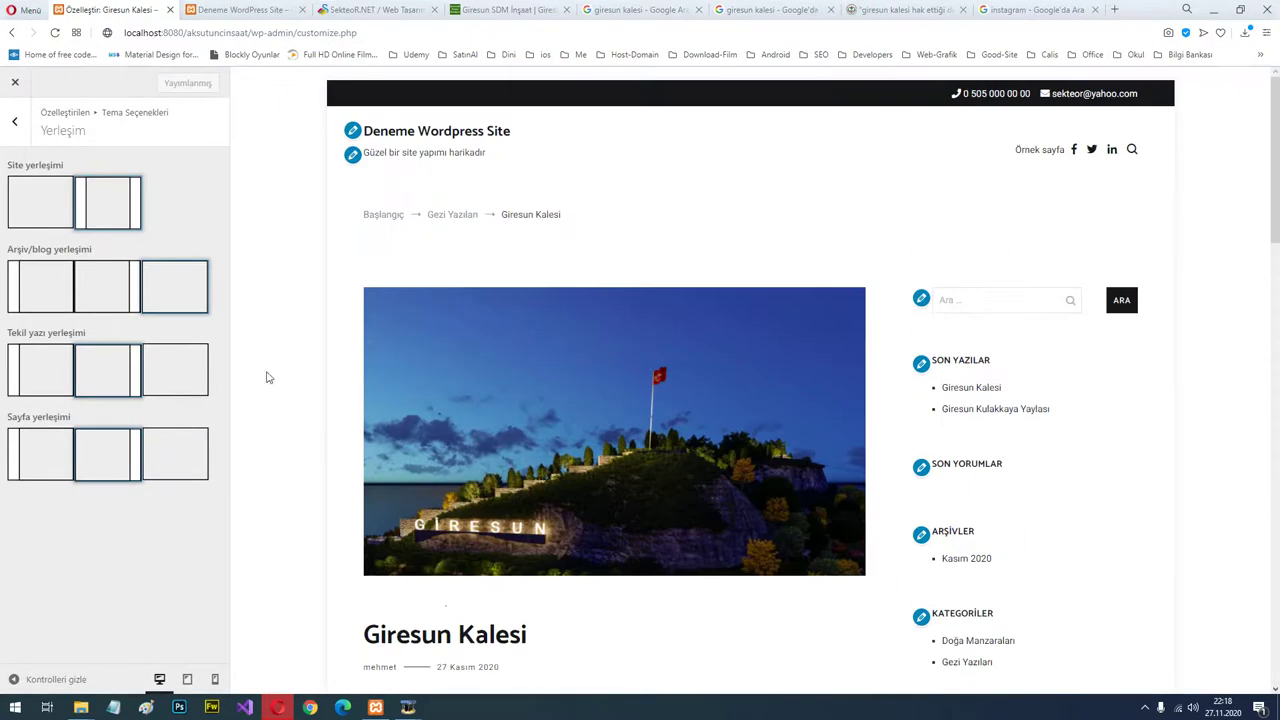
# Look at the Typography options, then open the Arşiv/blog settings.
pyautogui.click(17, 124)
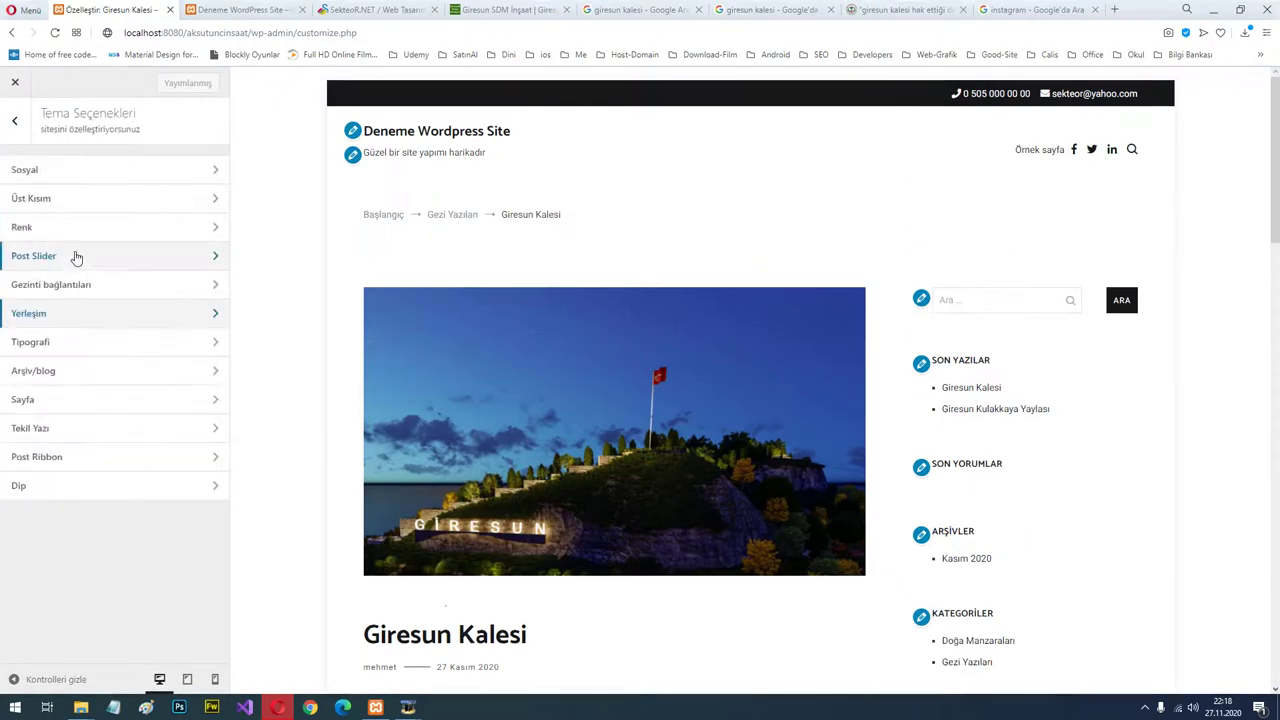
pyautogui.click(121, 348)
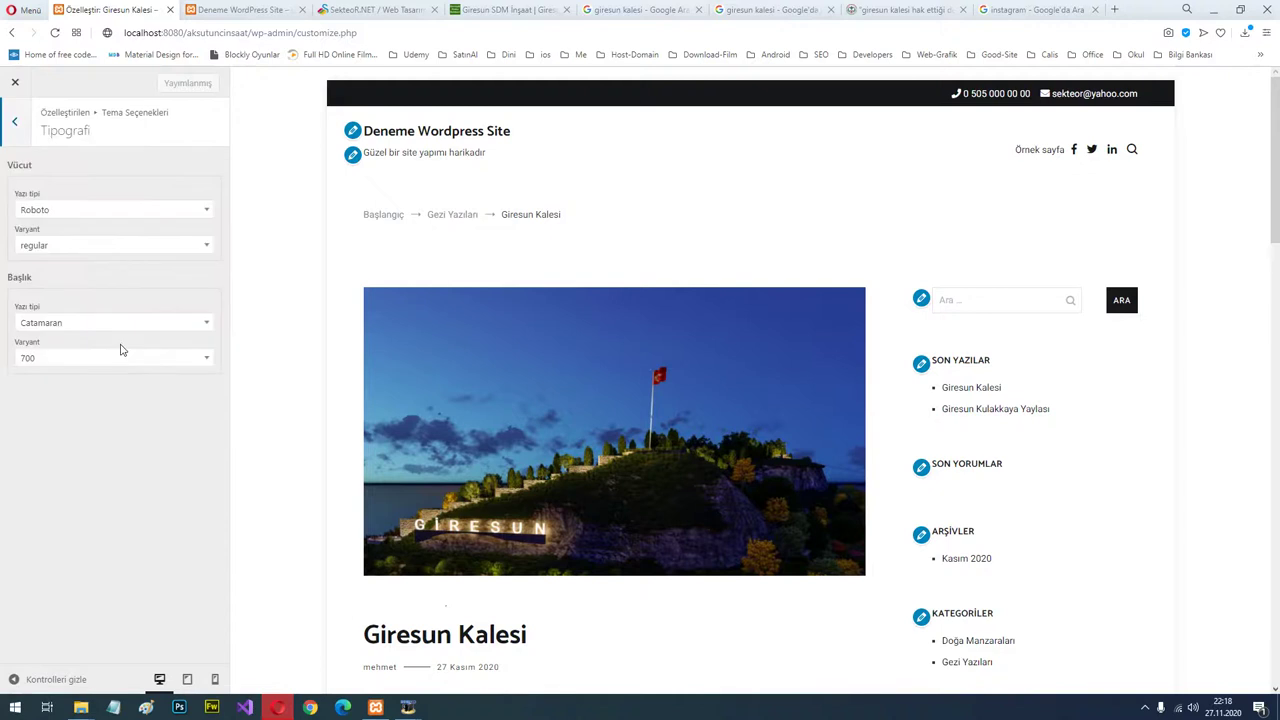
pyautogui.click(17, 126)
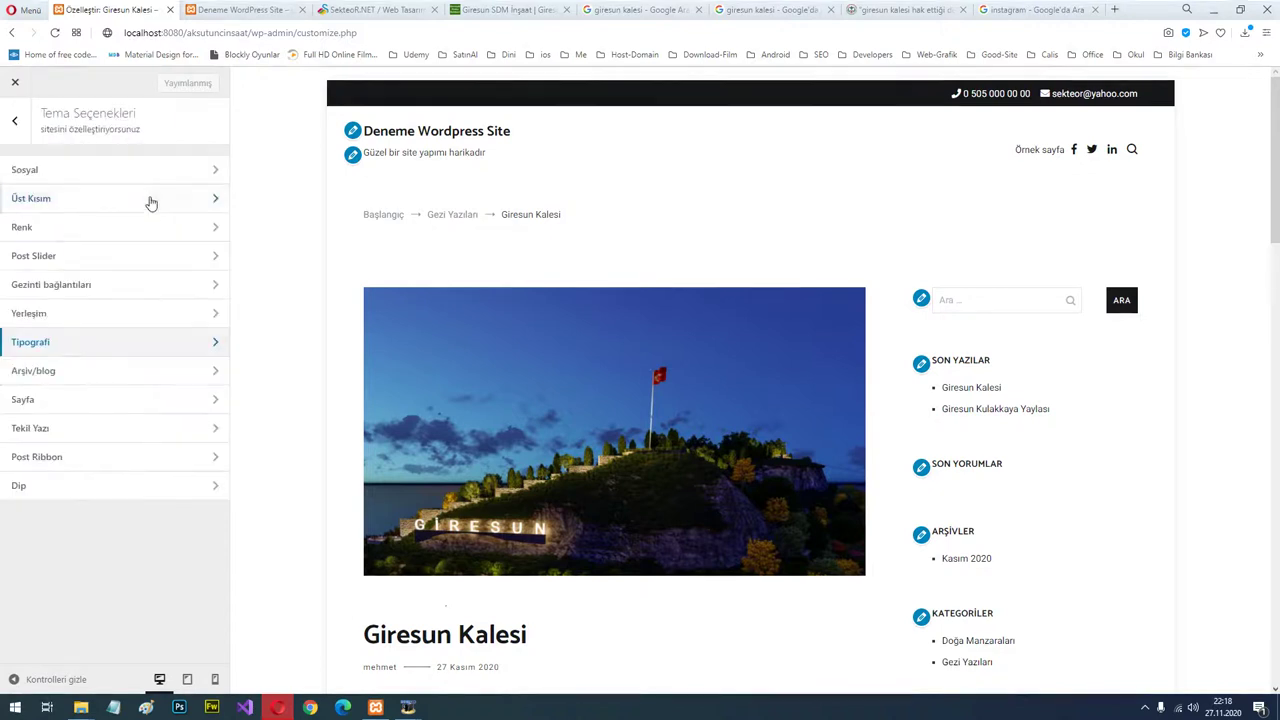
pyautogui.click(106, 374)
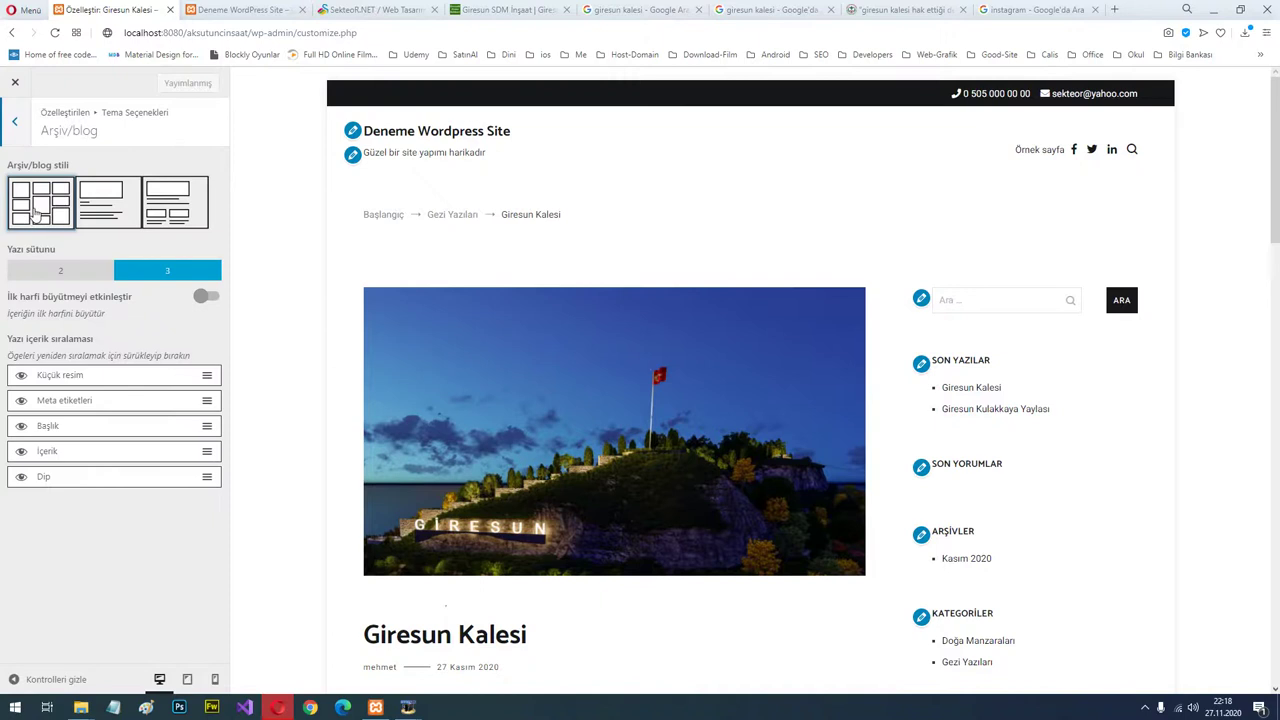
pyautogui.scroll(-2, 980, 530)
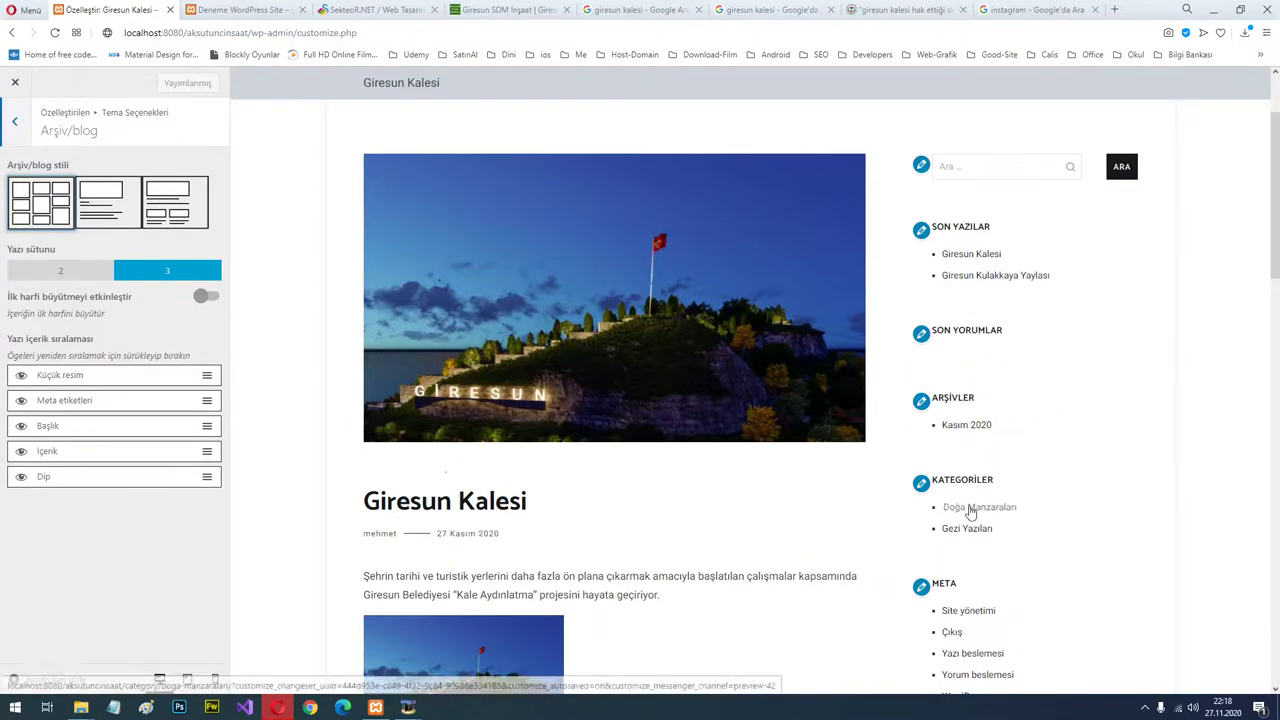
# Preview the Doğa Manzaraları archive and try the list and column archive styles.
pyautogui.click(966, 517)
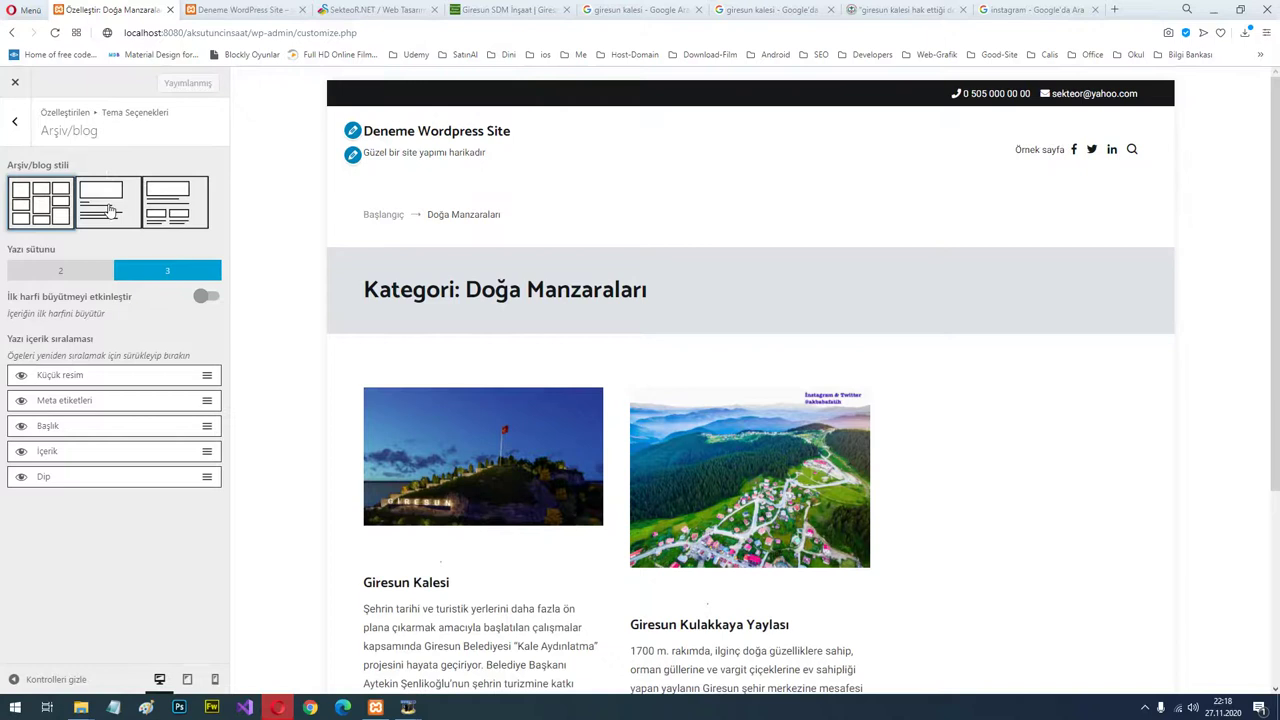
pyautogui.click(110, 210)
pyautogui.scroll(-5, 800, 430)
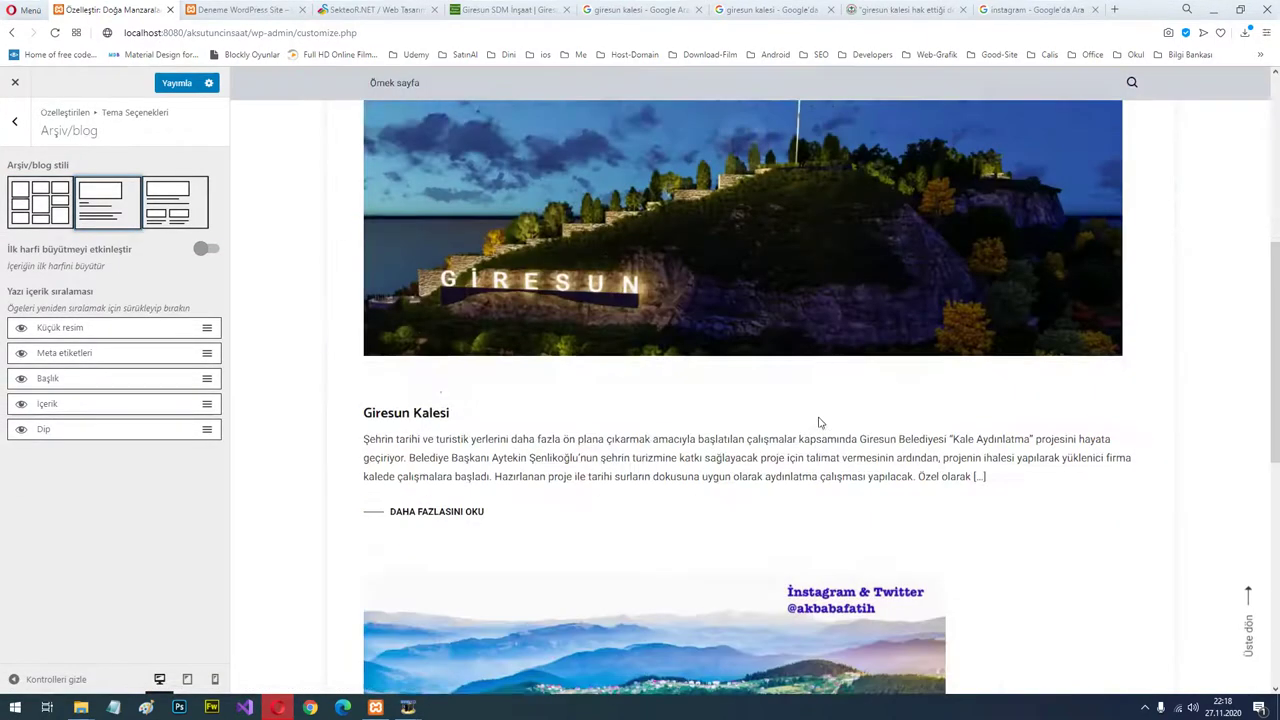
pyautogui.scroll(-6, 808, 423)
pyautogui.scroll(2, 760, 410)
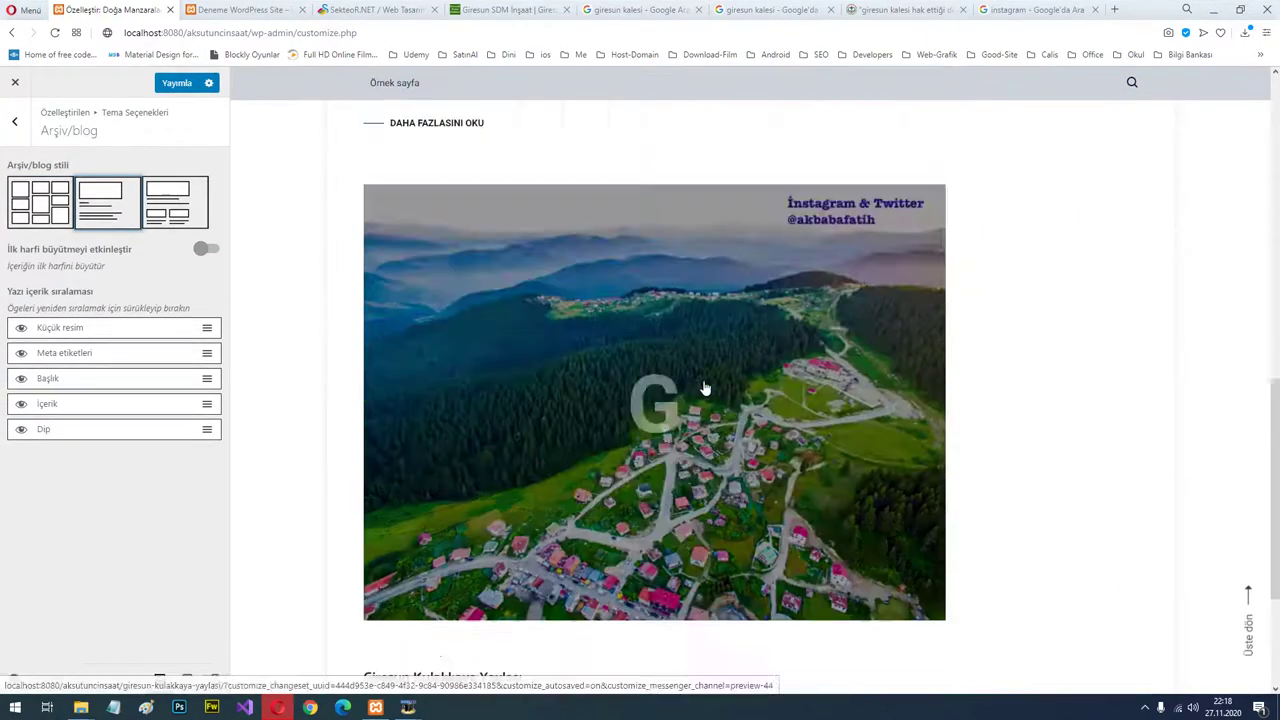
pyautogui.scroll(2, 650, 400)
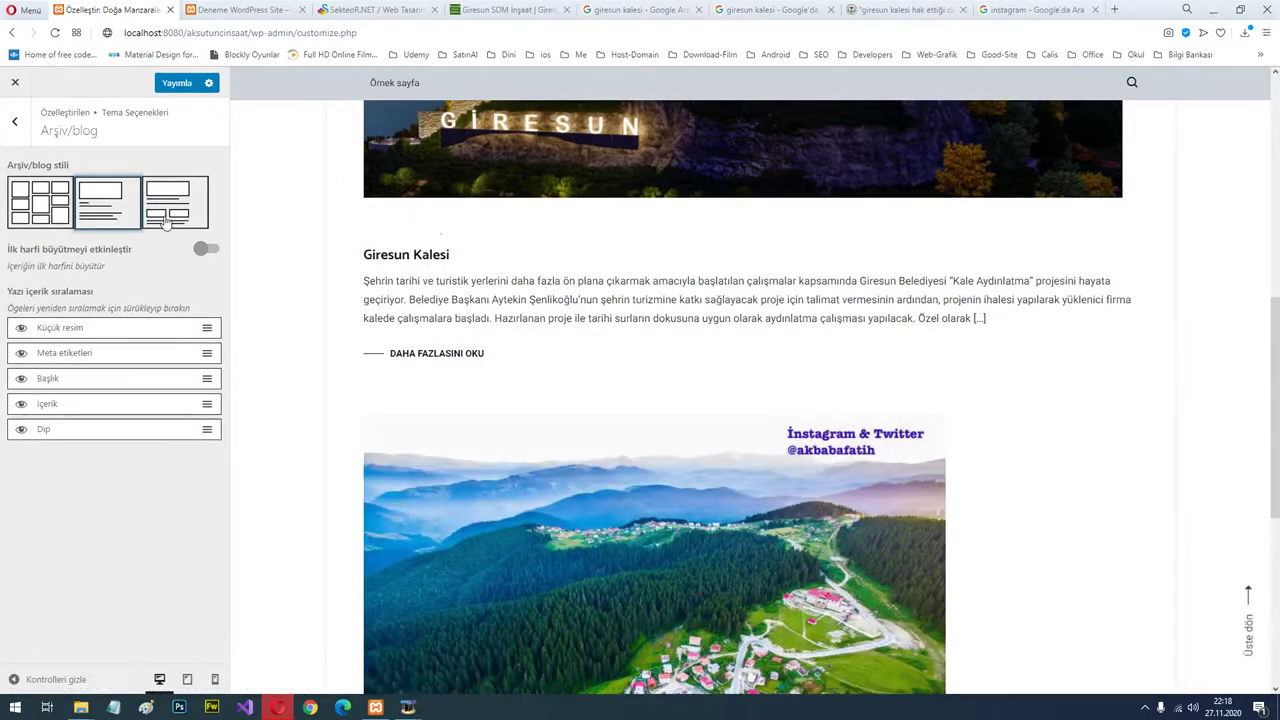
pyautogui.click(166, 210)
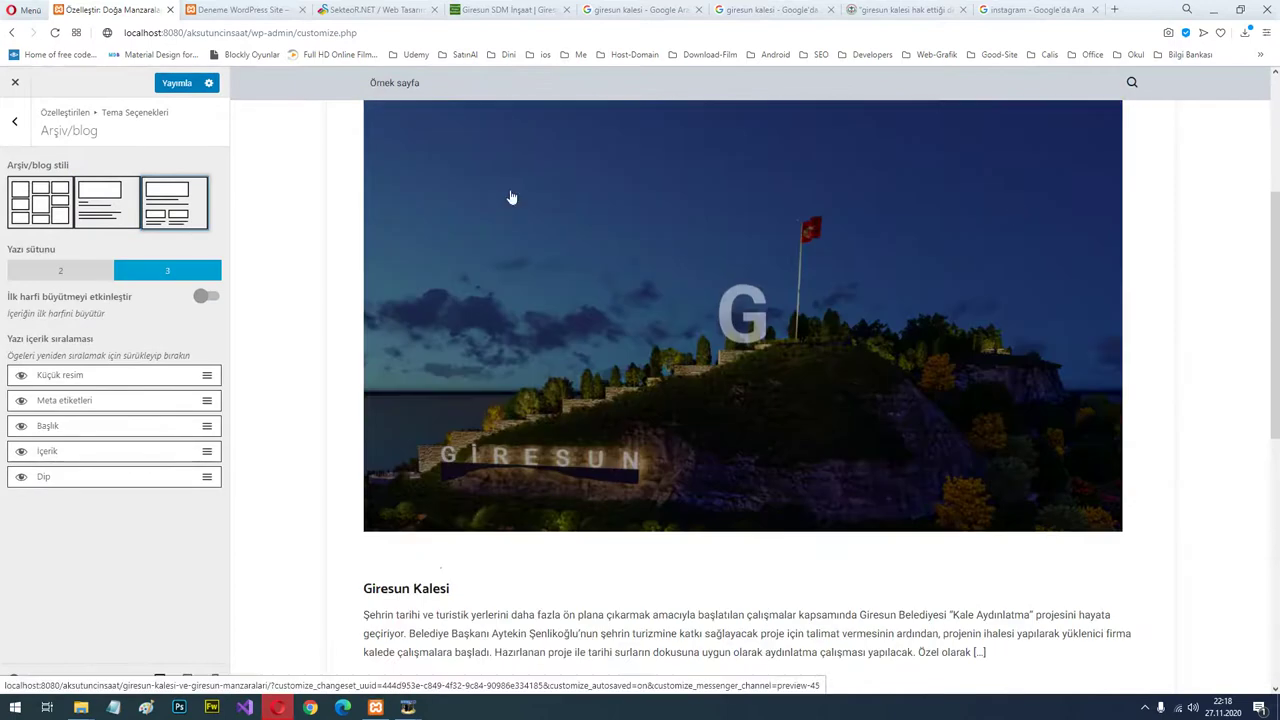
pyautogui.scroll(-6, 766, 458)
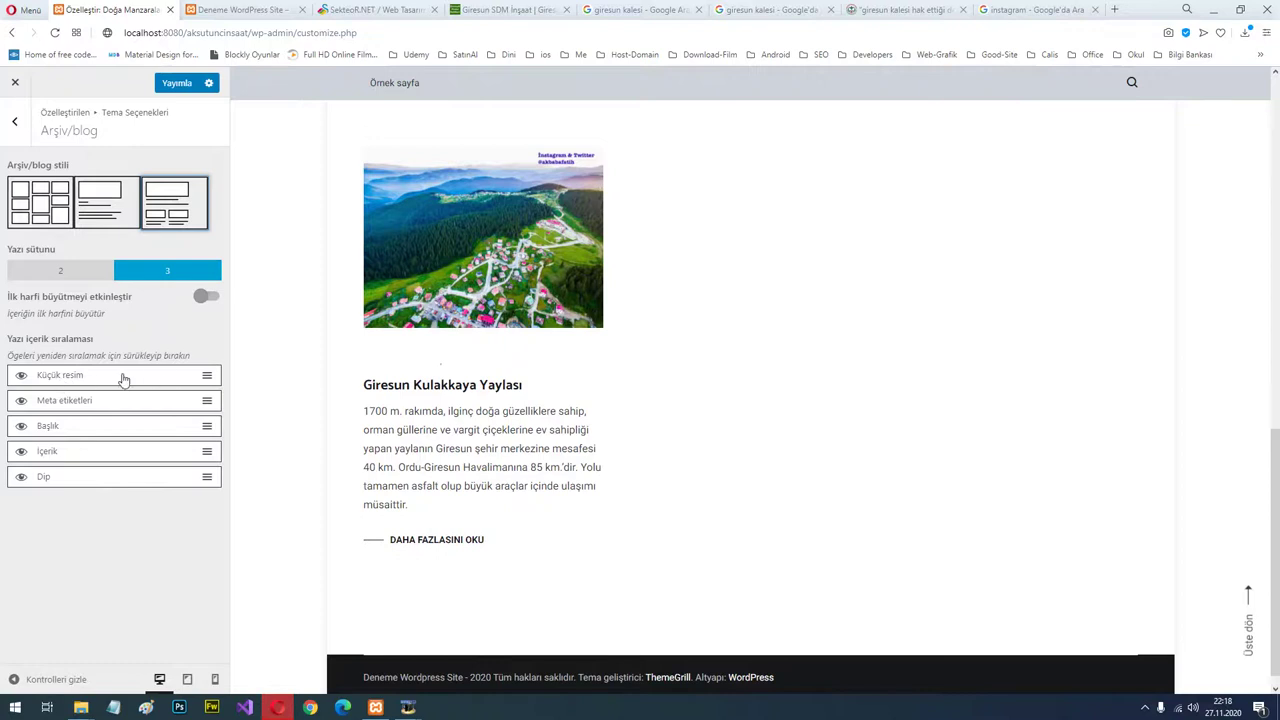
# Try the enlarged first letter on the Giresun Kalesi post, then switch it off.
pyautogui.click(208, 298)
pyautogui.scroll(5, 600, 374)
pyautogui.scroll(5, 771, 381)
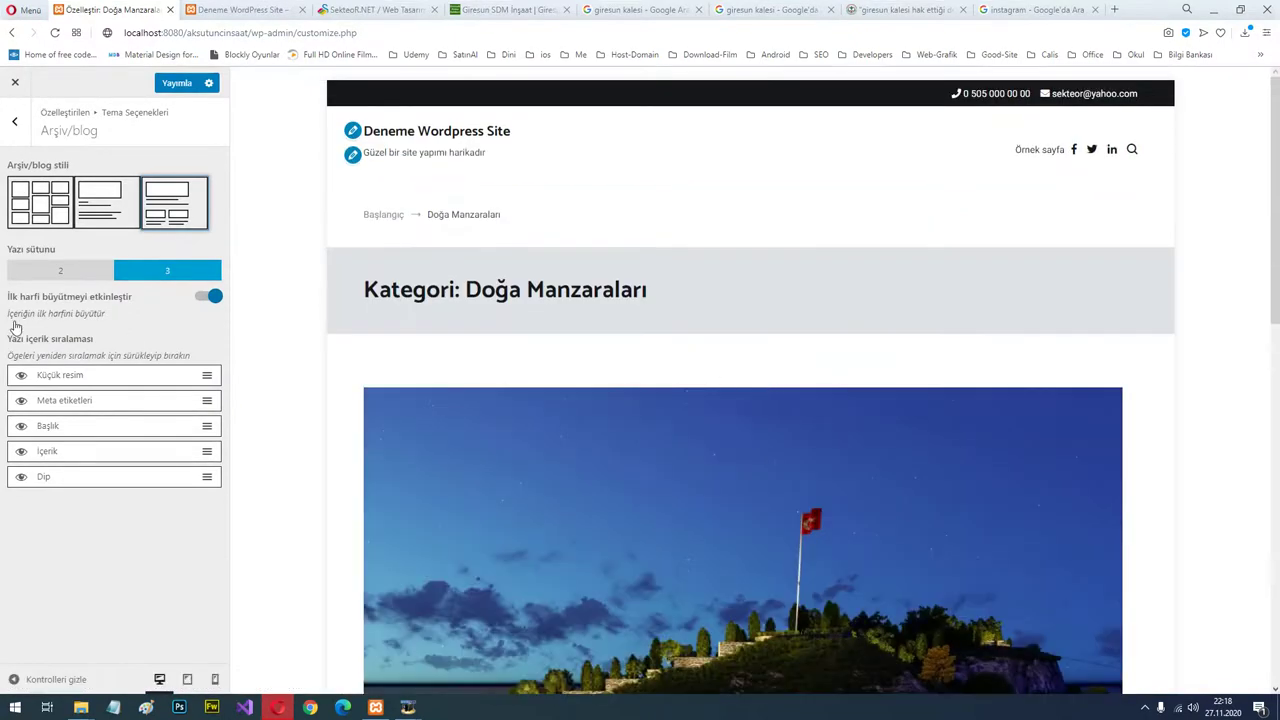
pyautogui.scroll(-5, 430, 385)
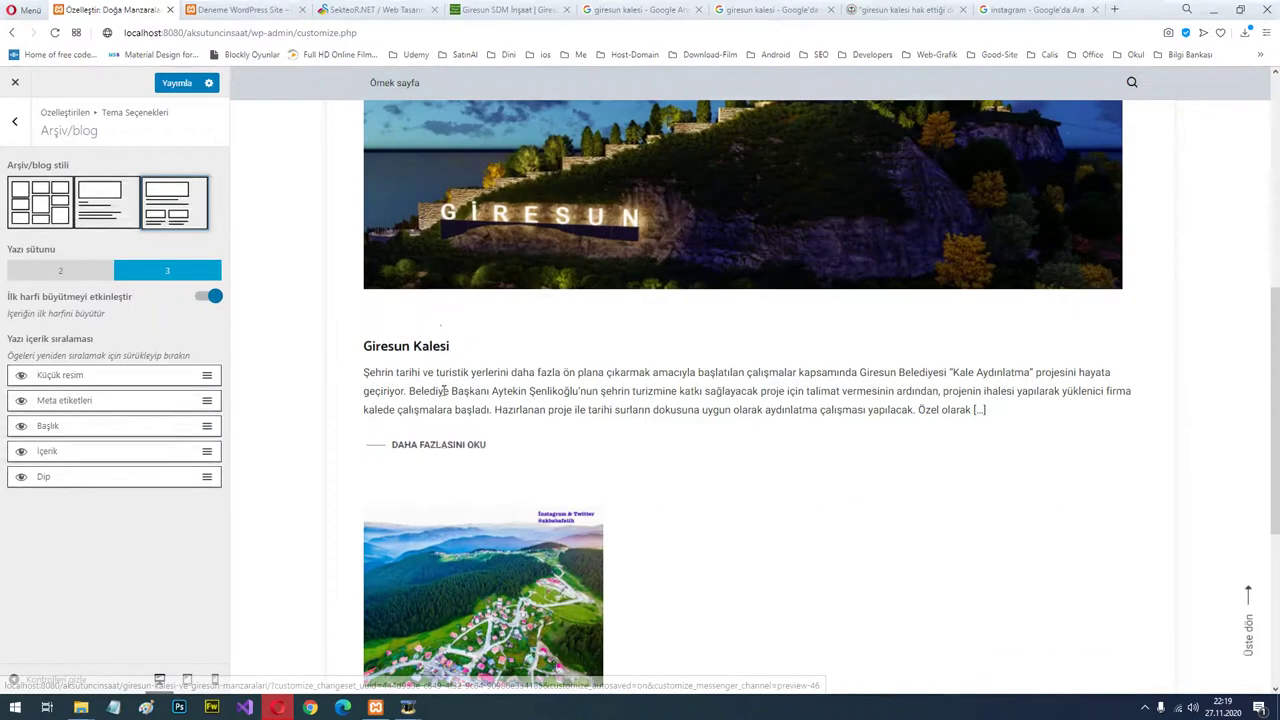
pyautogui.click(443, 449)
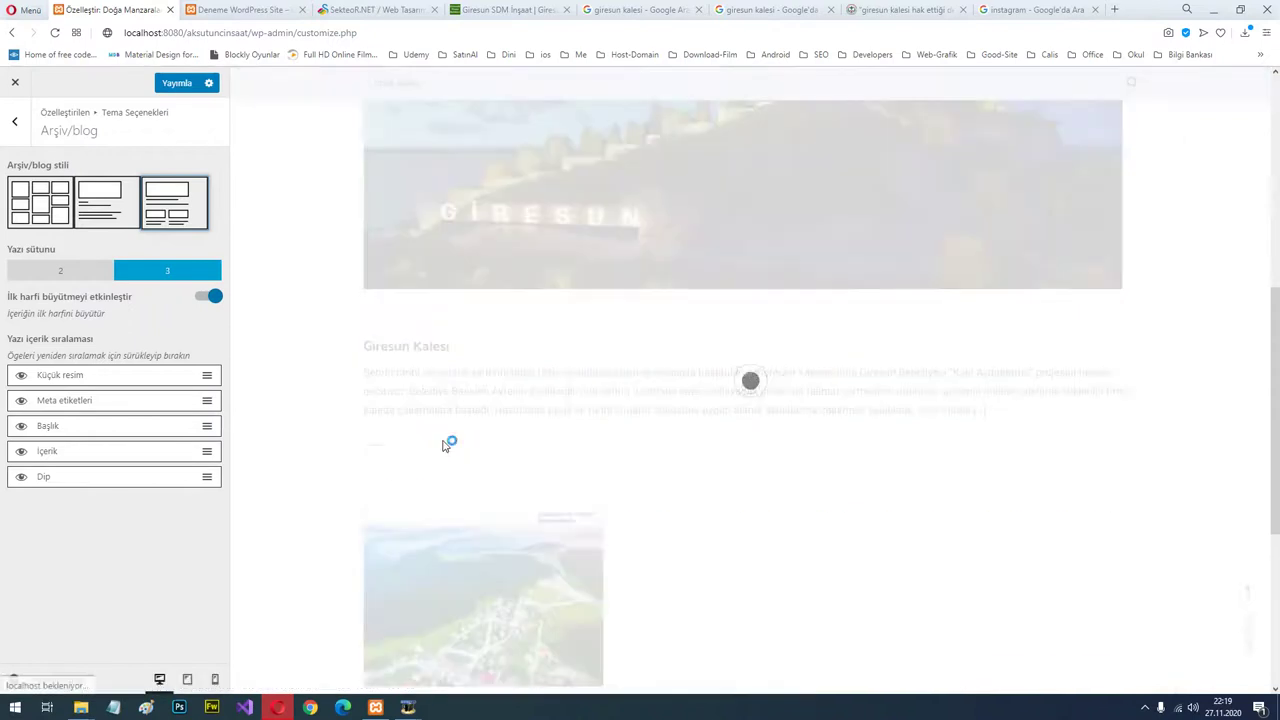
pyautogui.scroll(-2, 446, 445)
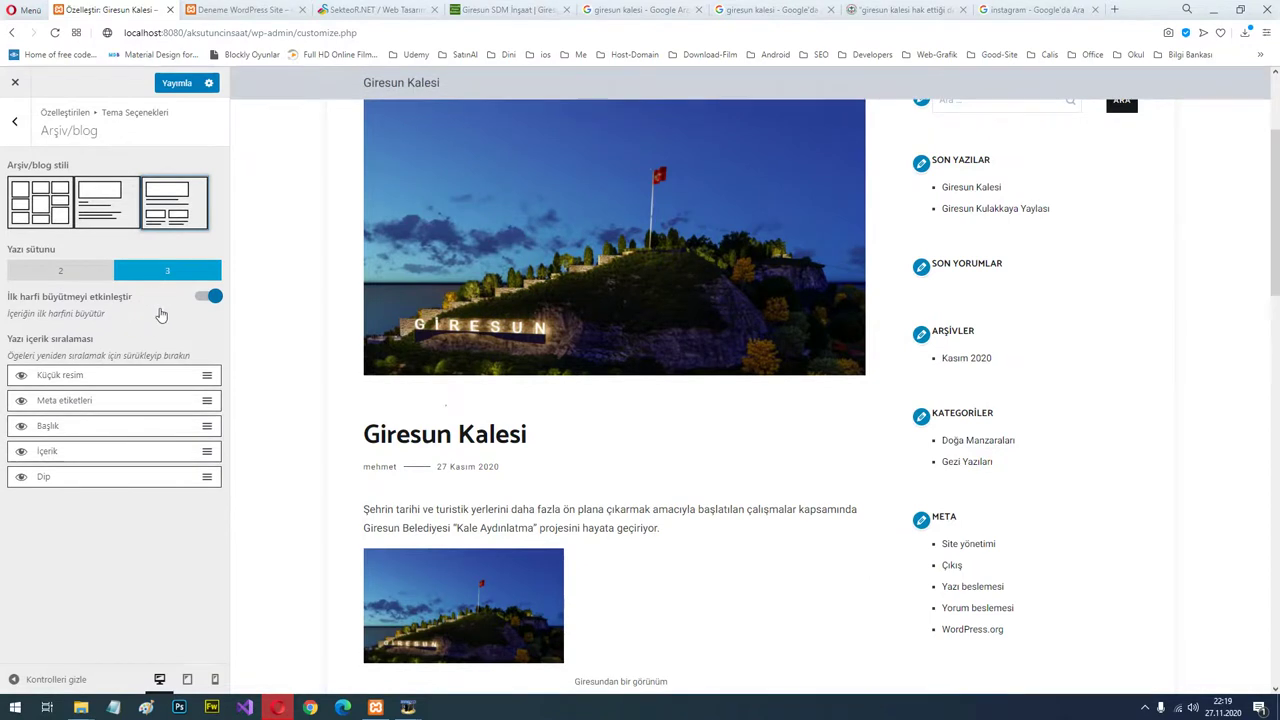
pyautogui.click(209, 296)
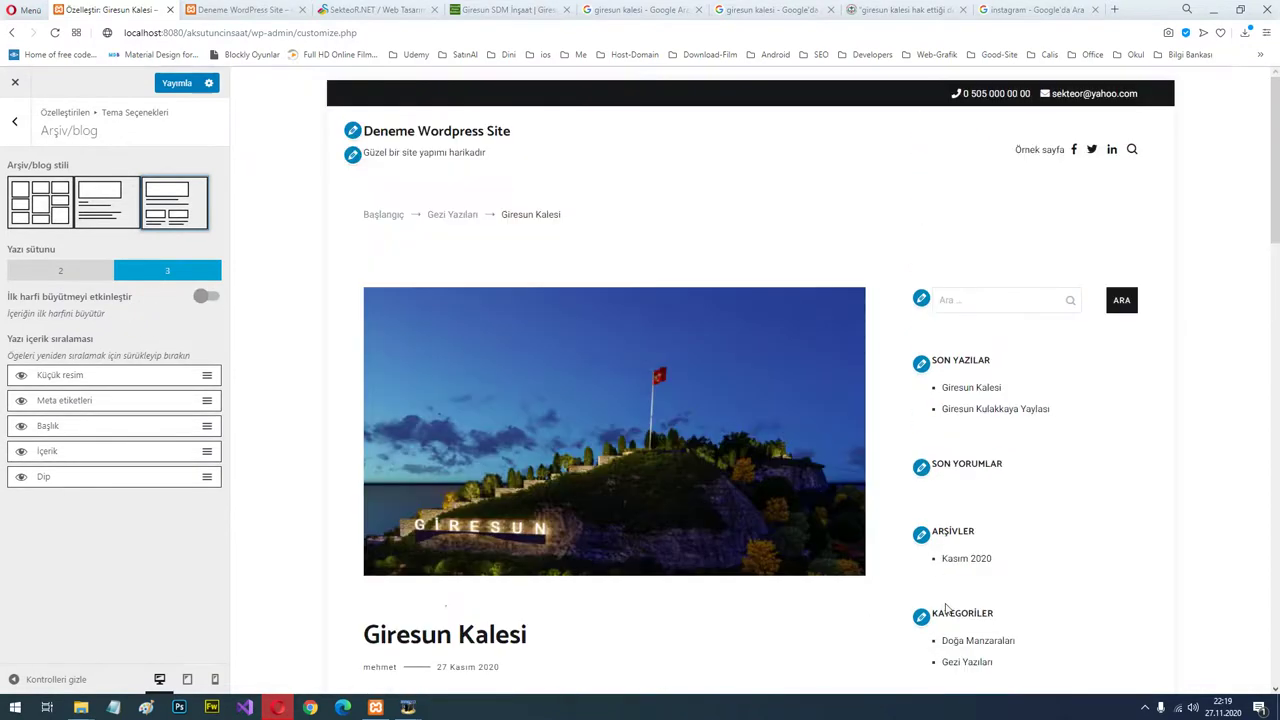
# Set the Doğa Manzaraları archive to the grid style and publish the changes.
pyautogui.click(975, 641)
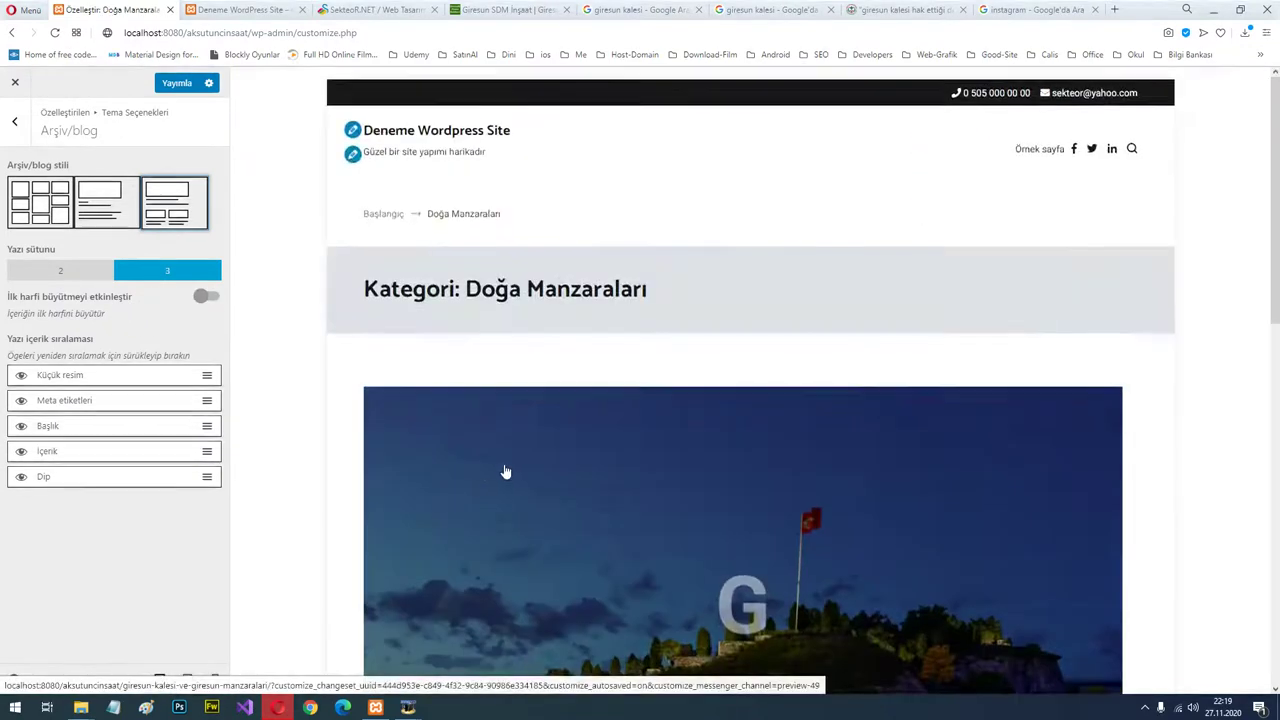
pyautogui.scroll(-6, 505, 471)
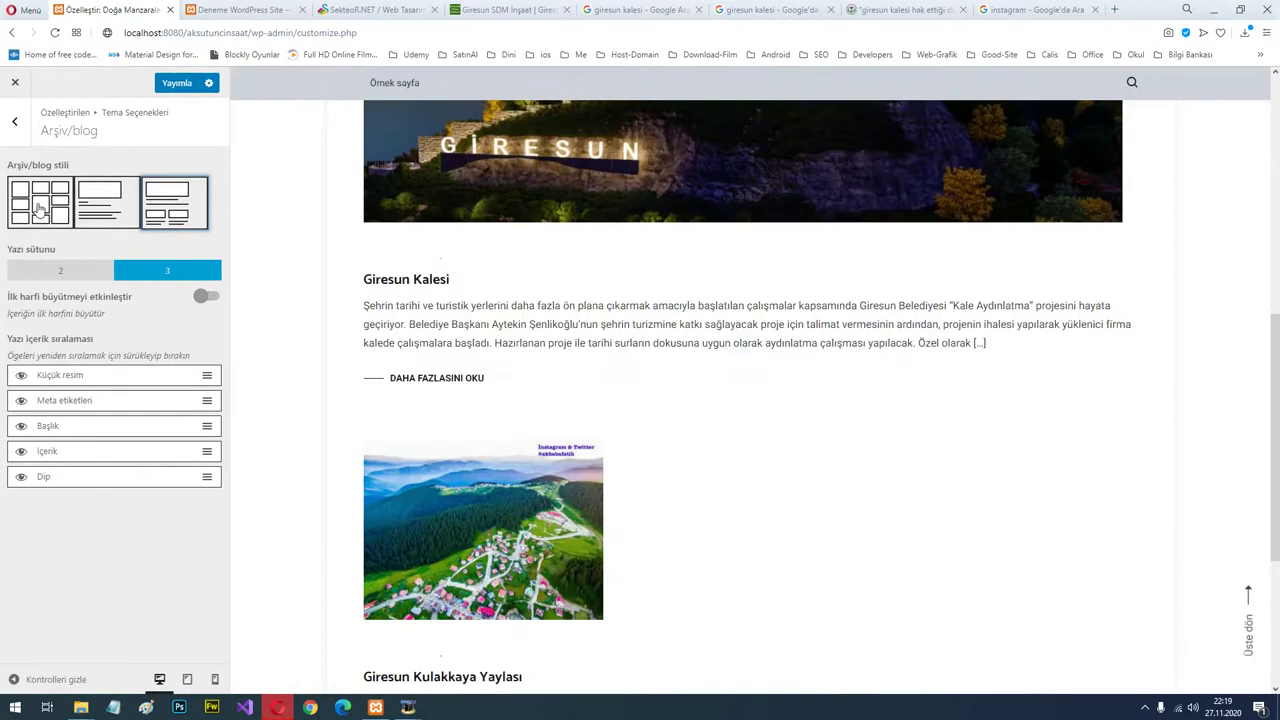
pyautogui.click(35, 206)
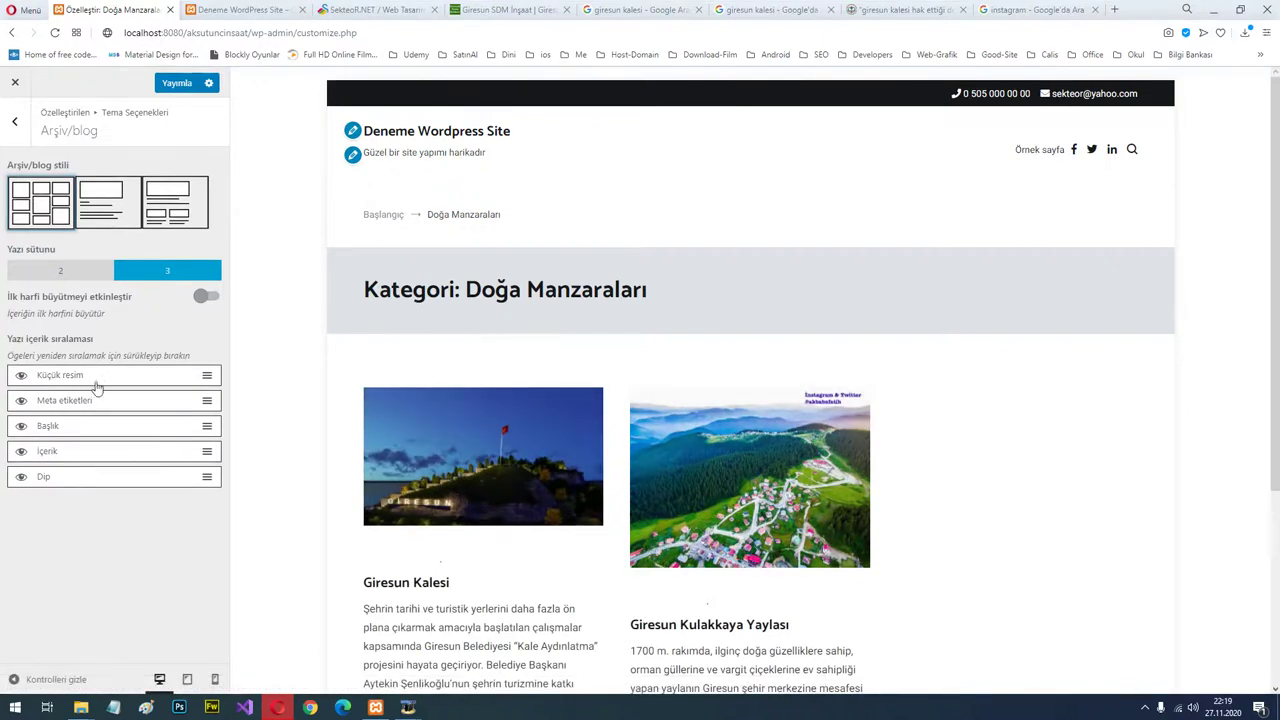
pyautogui.scroll(-1, 420, 450)
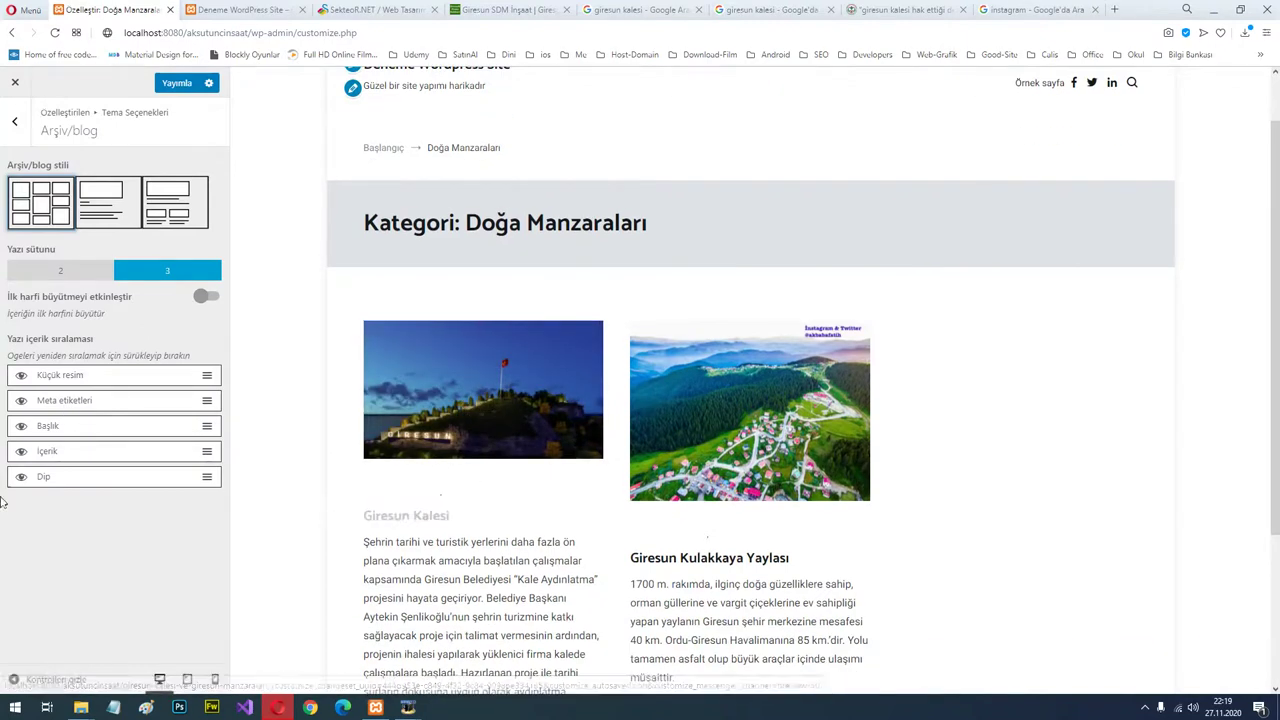
pyautogui.scroll(-3, 370, 524)
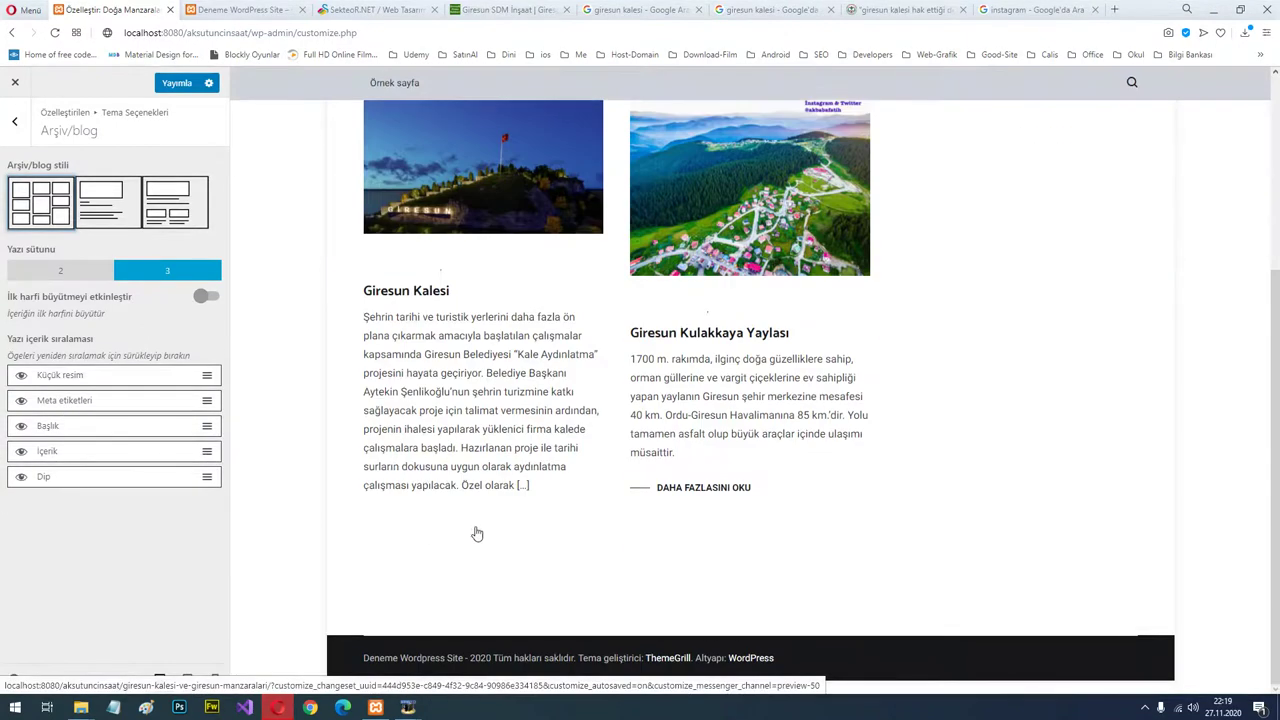
pyautogui.scroll(4, 590, 472)
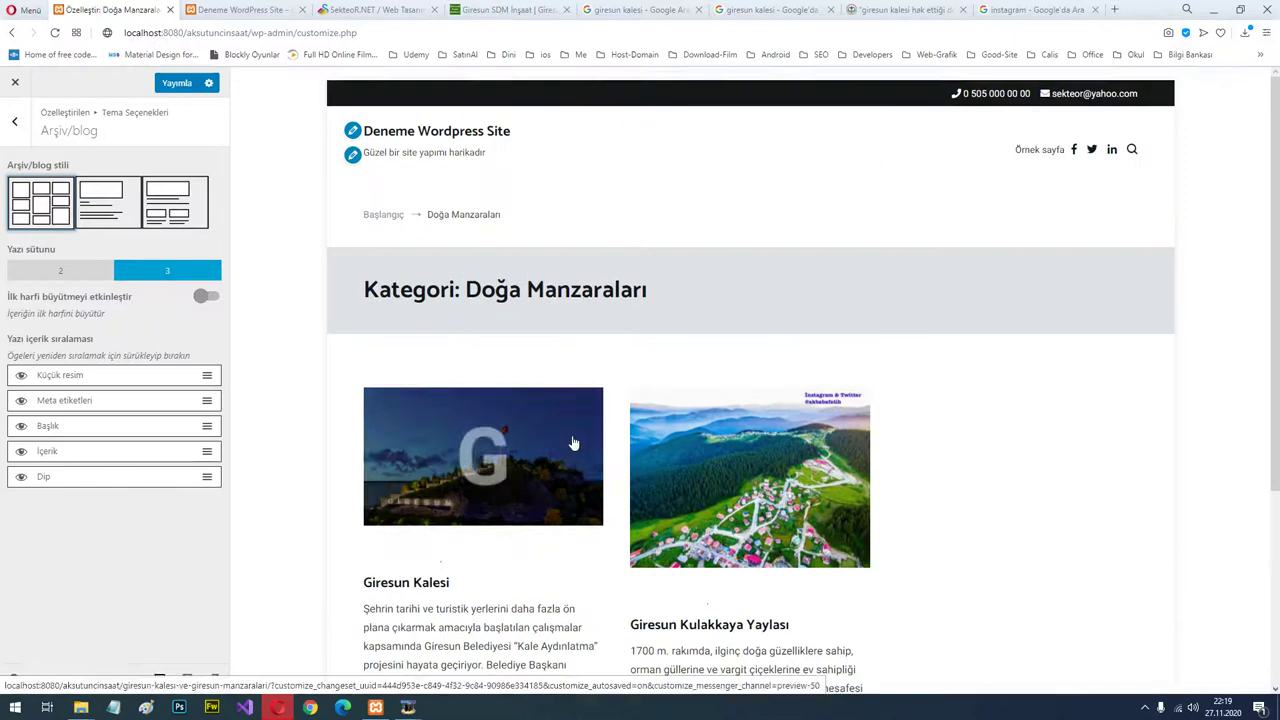
pyautogui.click(170, 85)
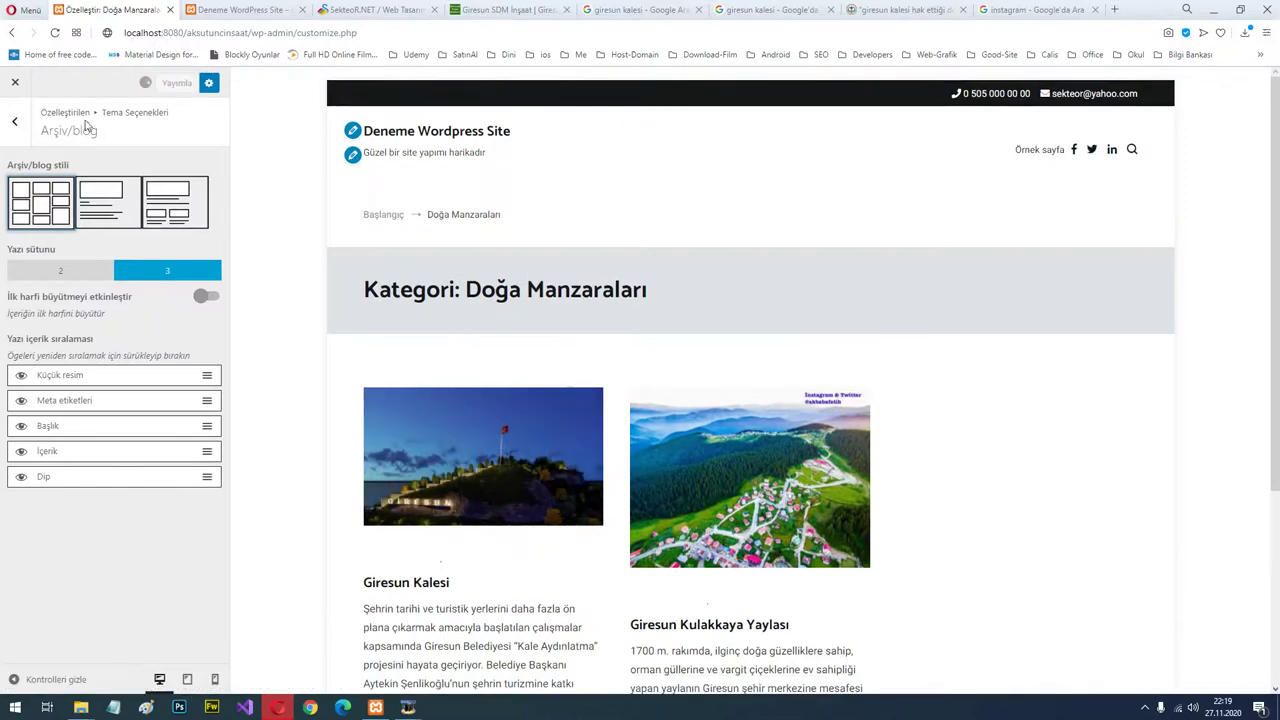
# Open the Sayfa theme options and preview the Giresun Kalesi post.
pyautogui.click(14, 124)
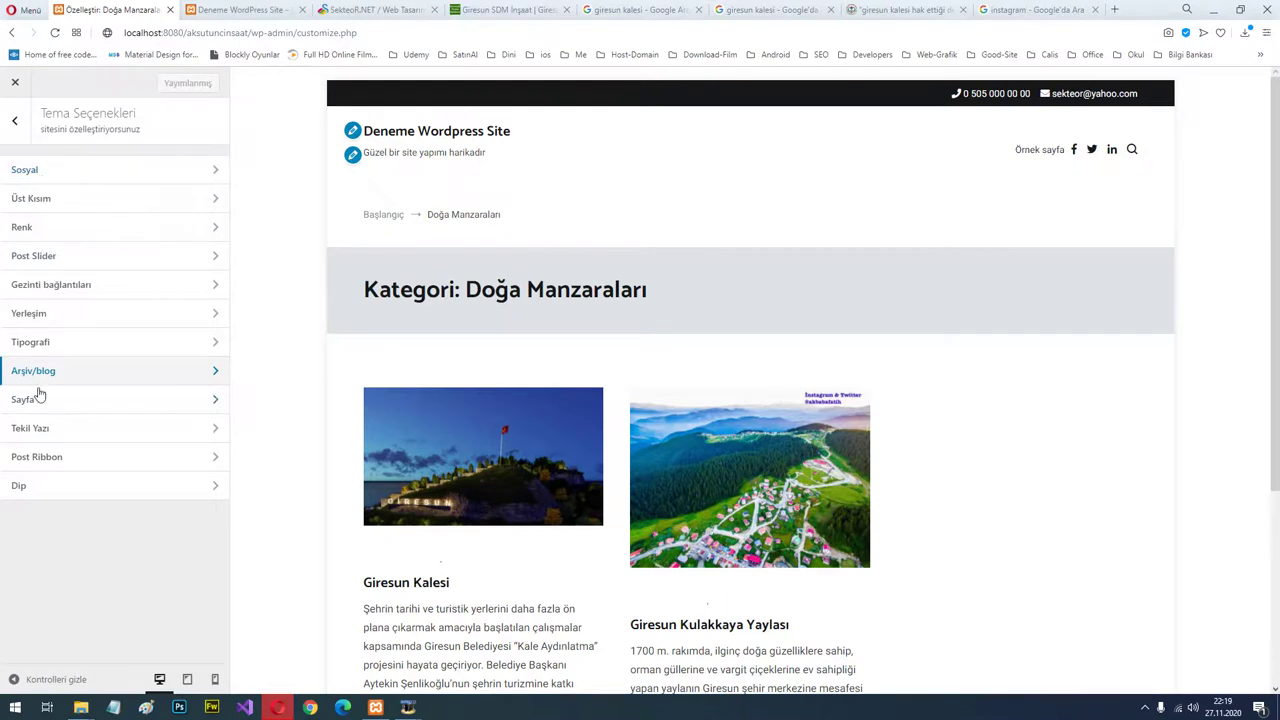
pyautogui.click(80, 402)
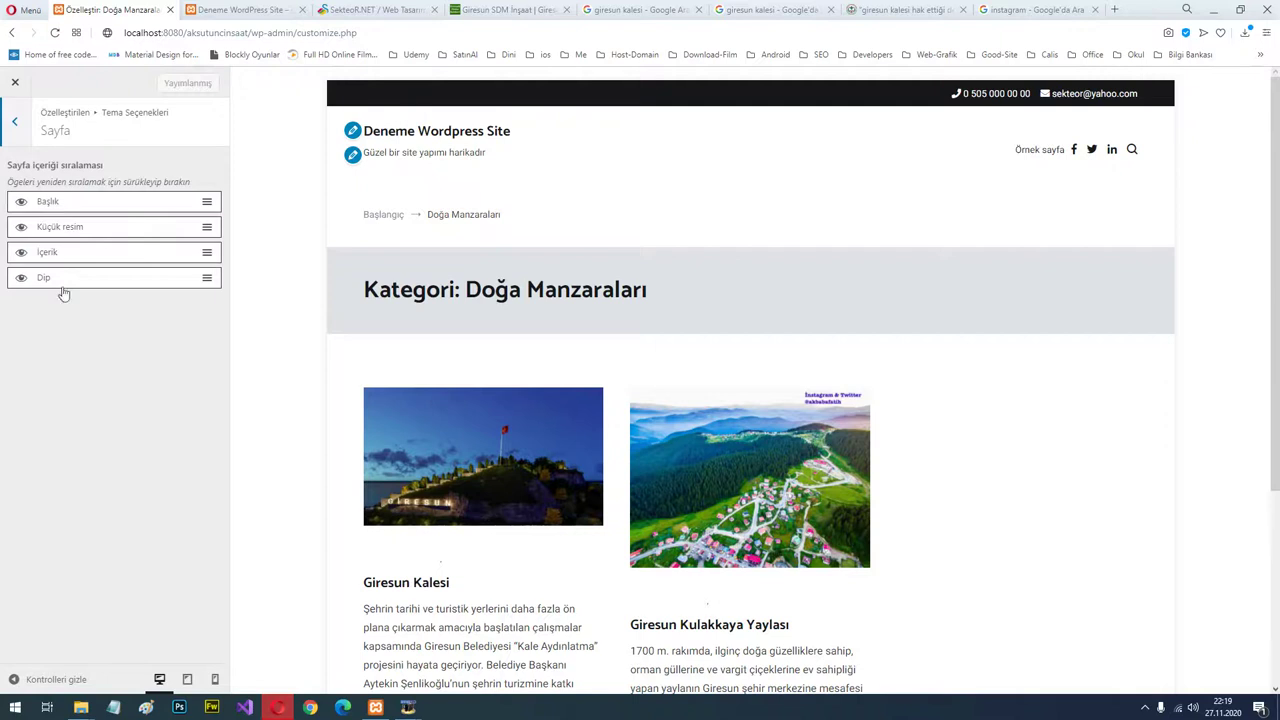
pyautogui.click(430, 583)
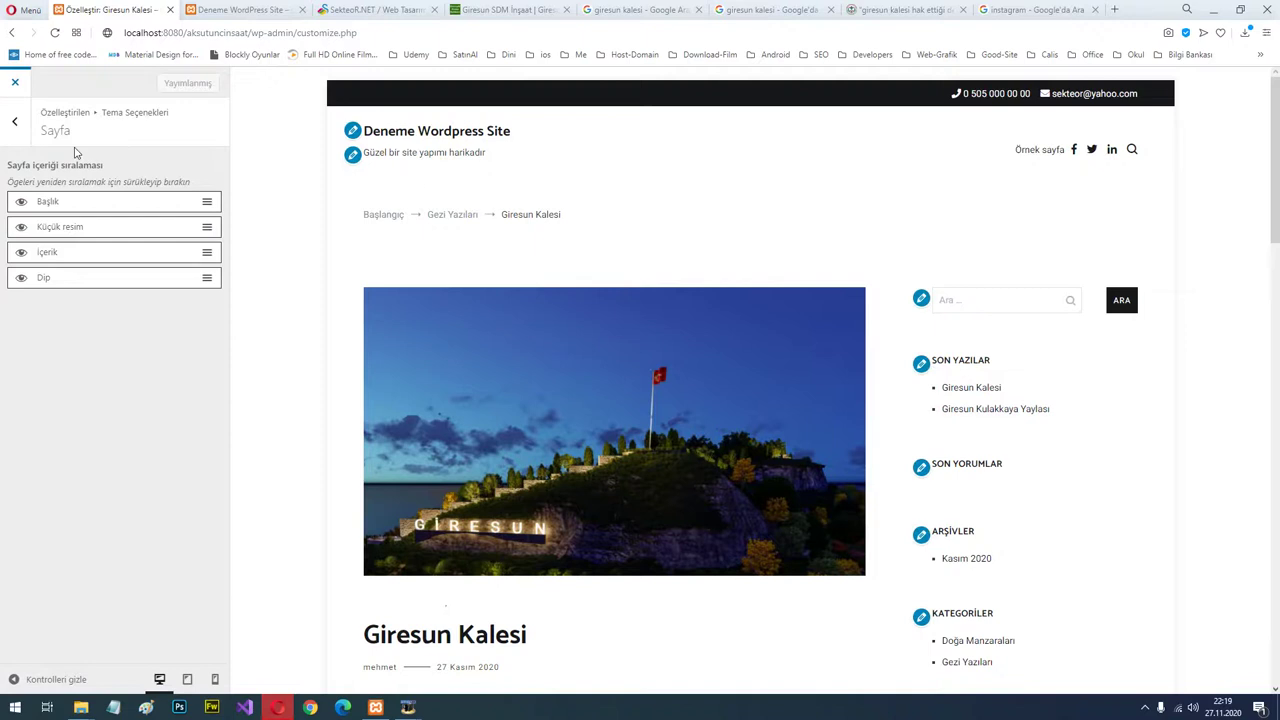
# Close the Customizer and reopen it via Görünüm > Özelleştir.
pyautogui.click(16, 88)
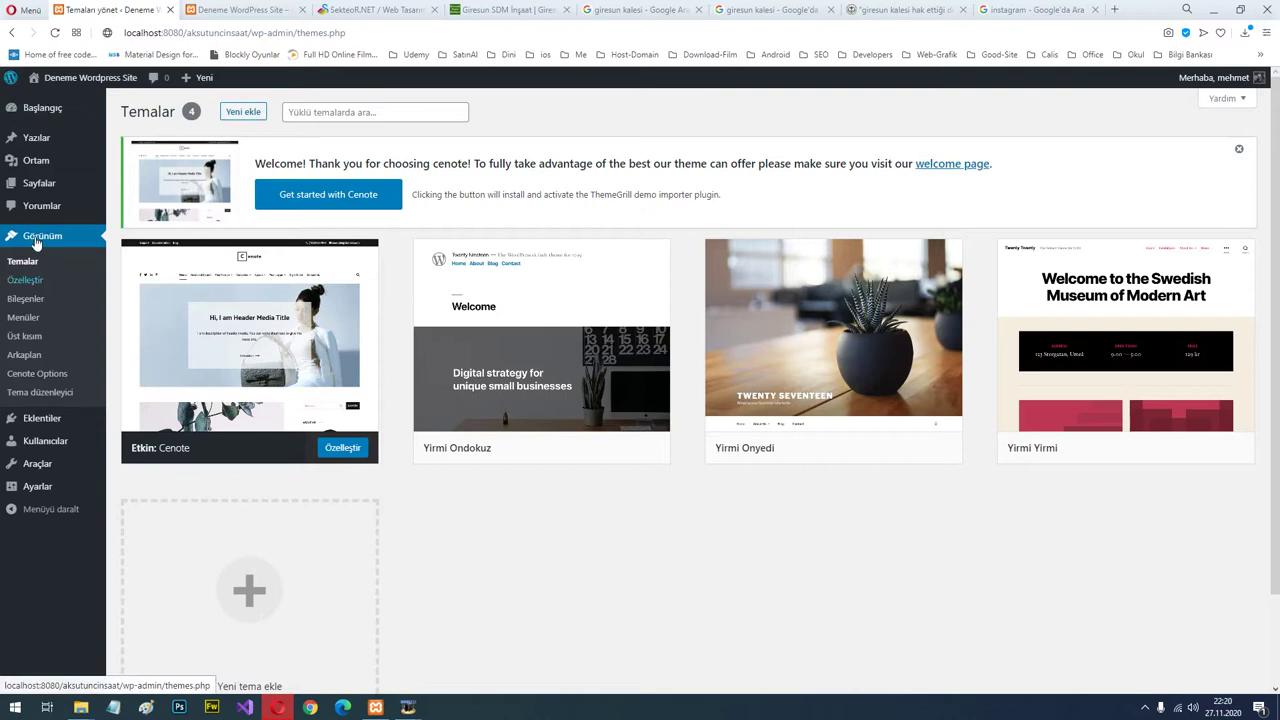
pyautogui.moveTo(44, 186)
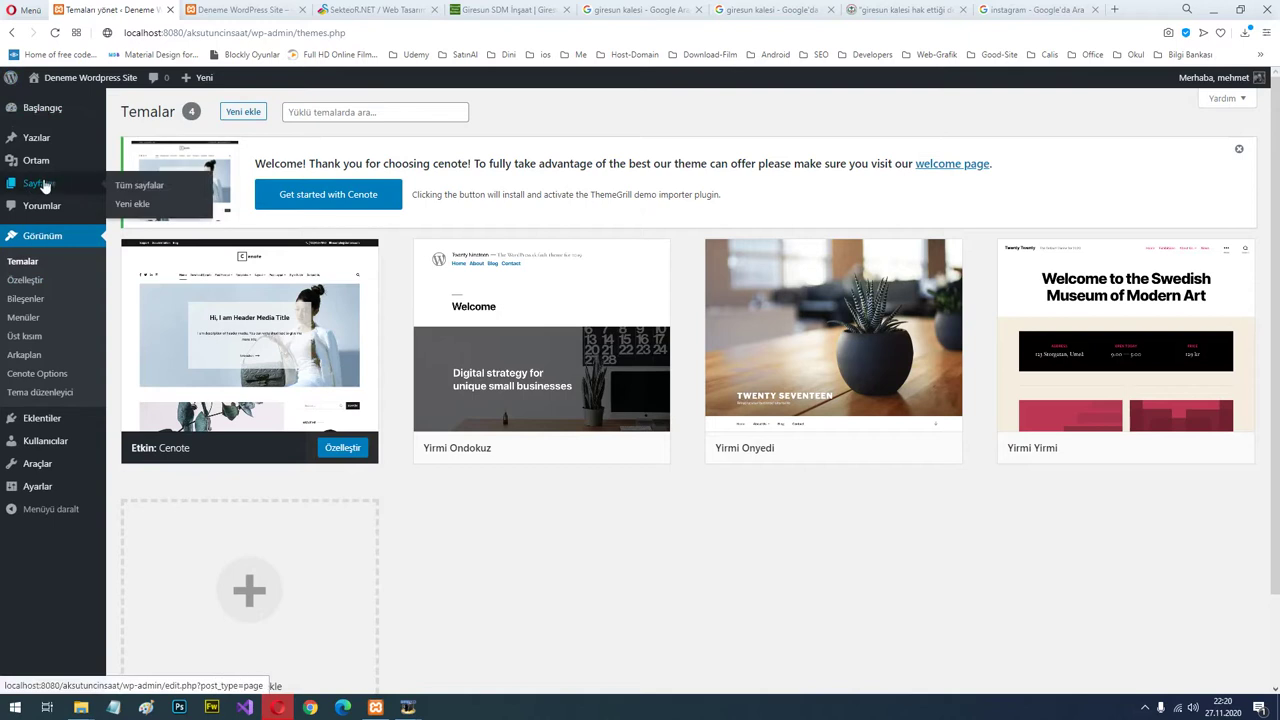
pyautogui.click(30, 282)
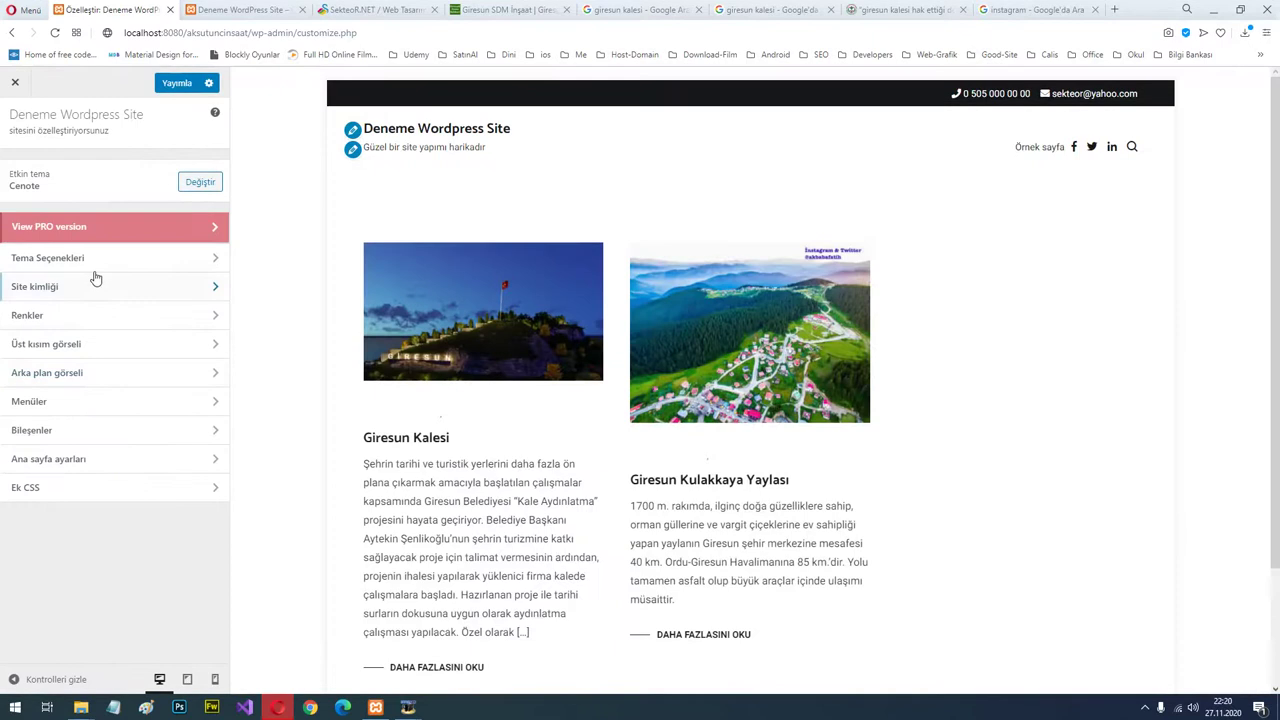
# In Tekil Yazı, preview Giresun Kalesi and switch off the enlarged first letter.
pyautogui.click(90, 260)
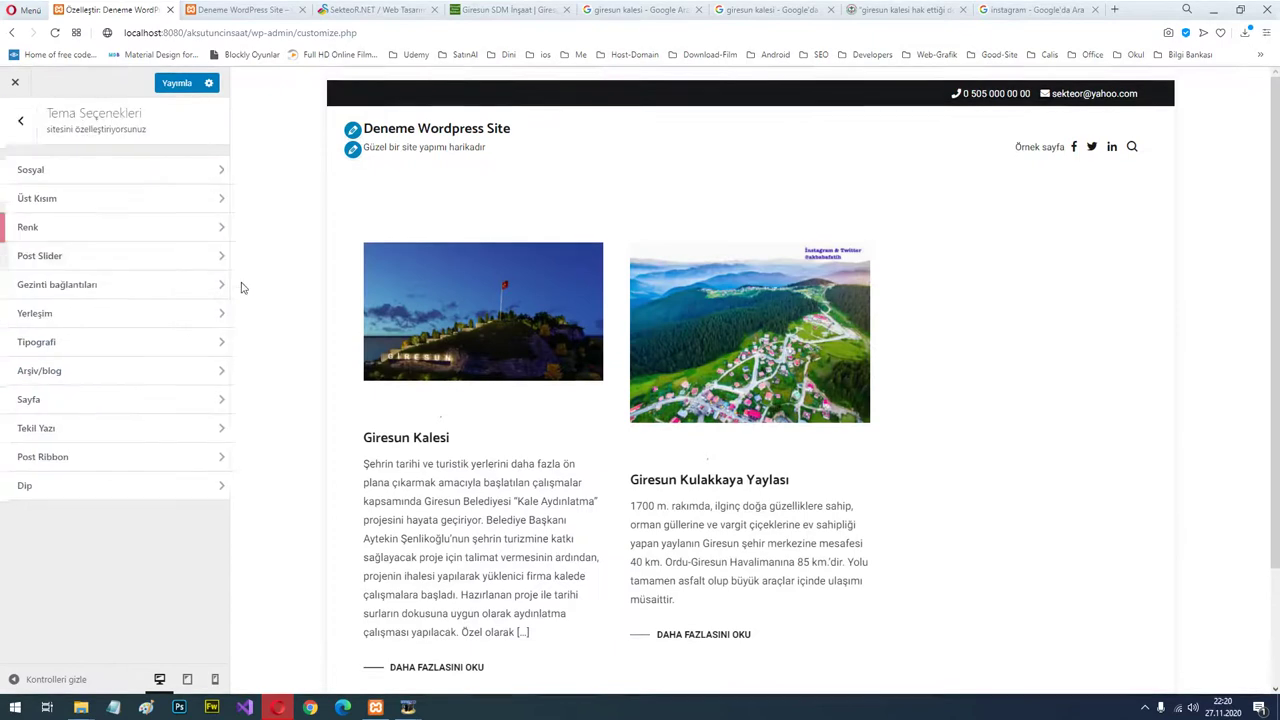
pyautogui.click(88, 437)
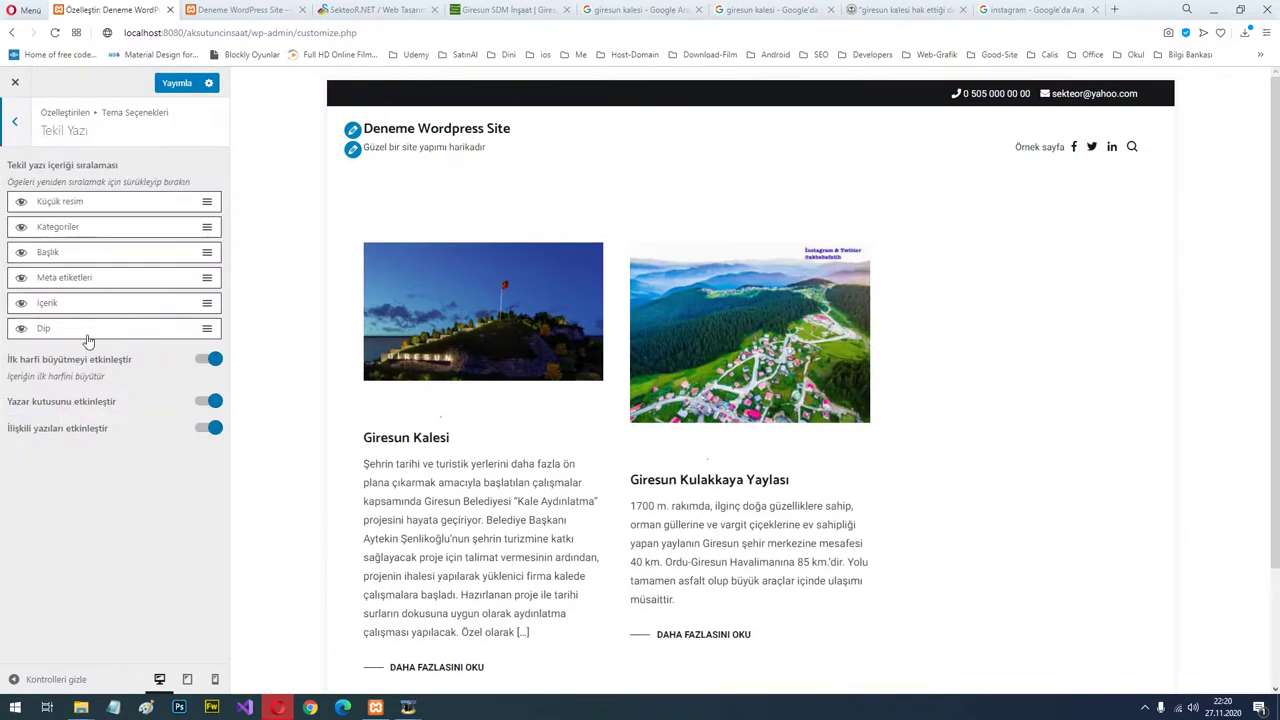
pyautogui.click(431, 443)
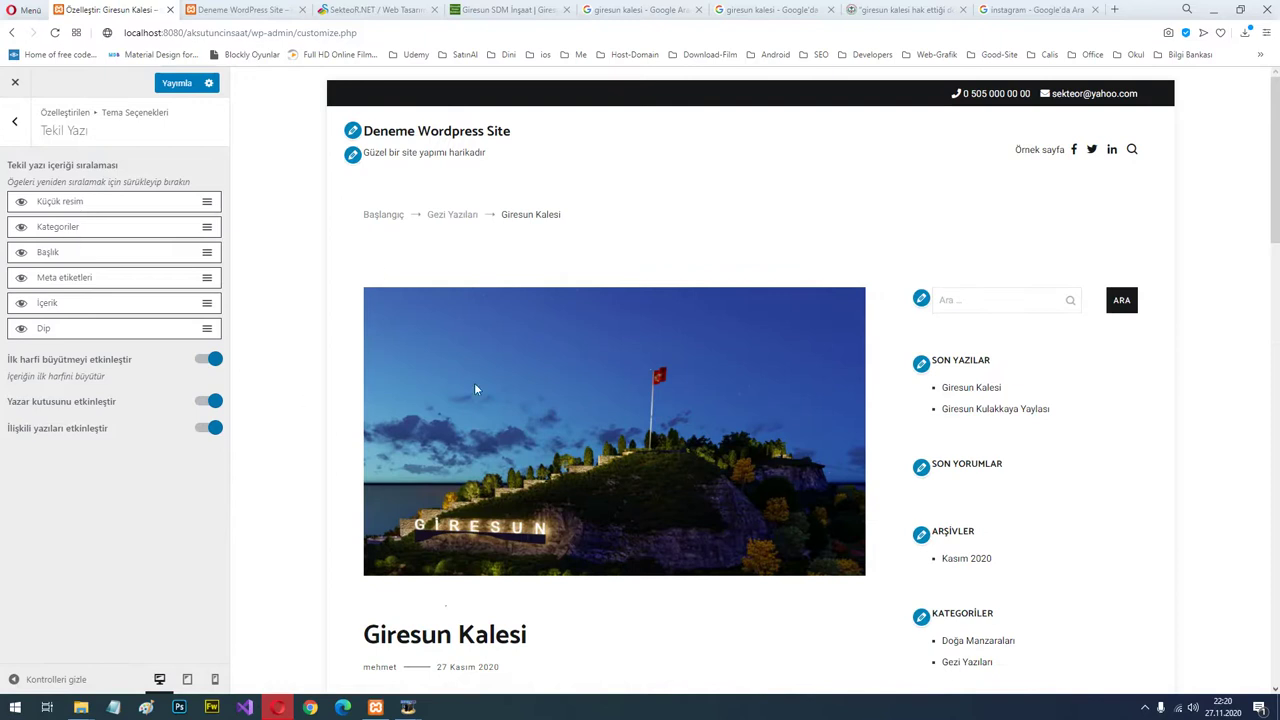
pyautogui.scroll(-3, 475, 388)
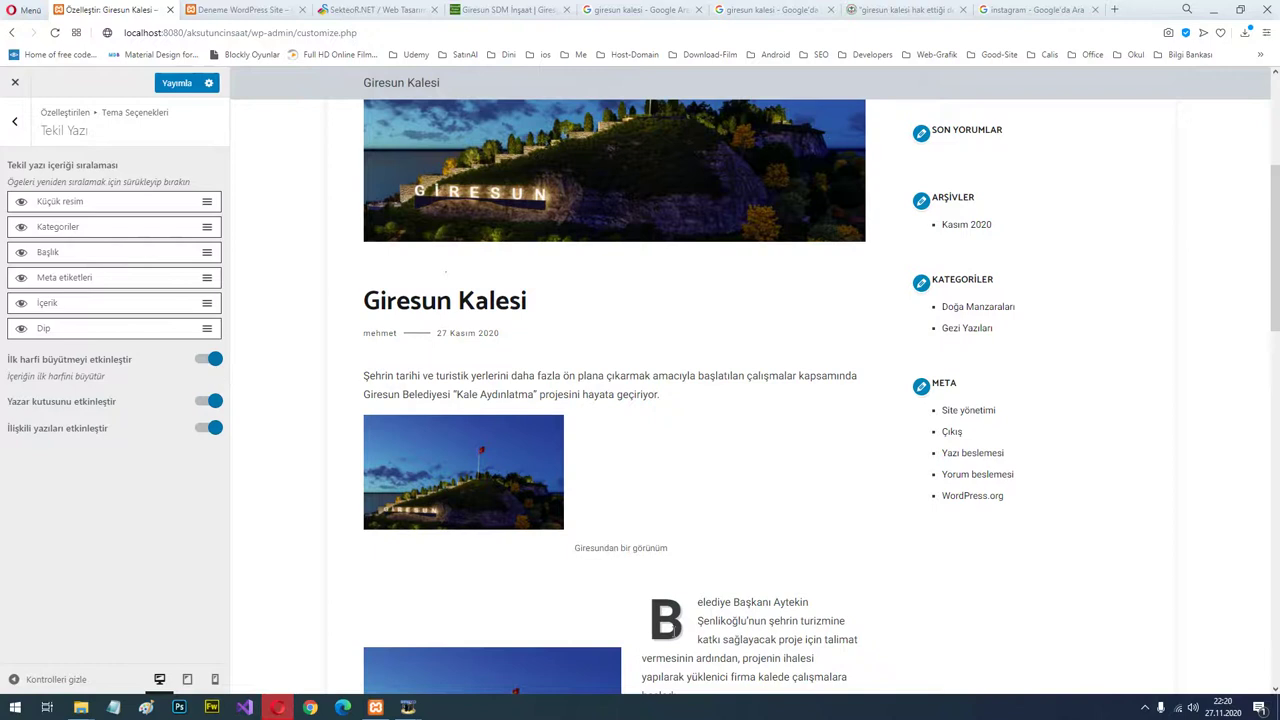
pyautogui.click(207, 362)
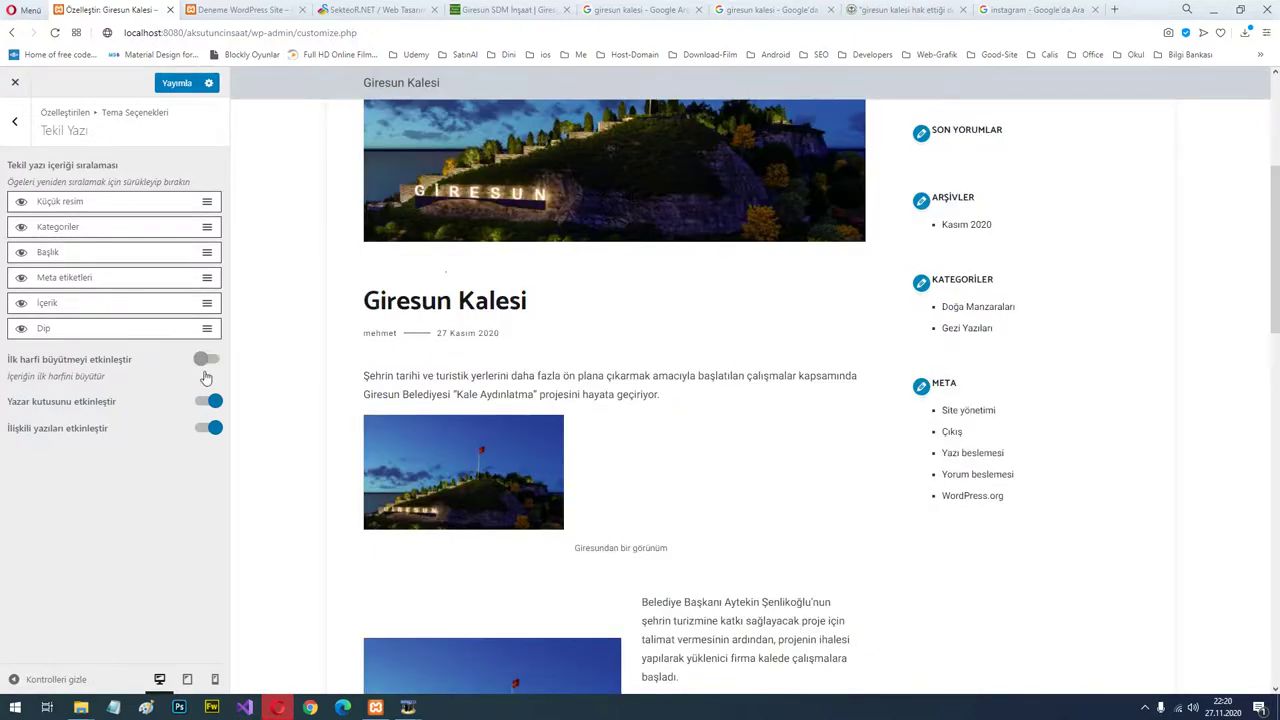
pyautogui.click(207, 361)
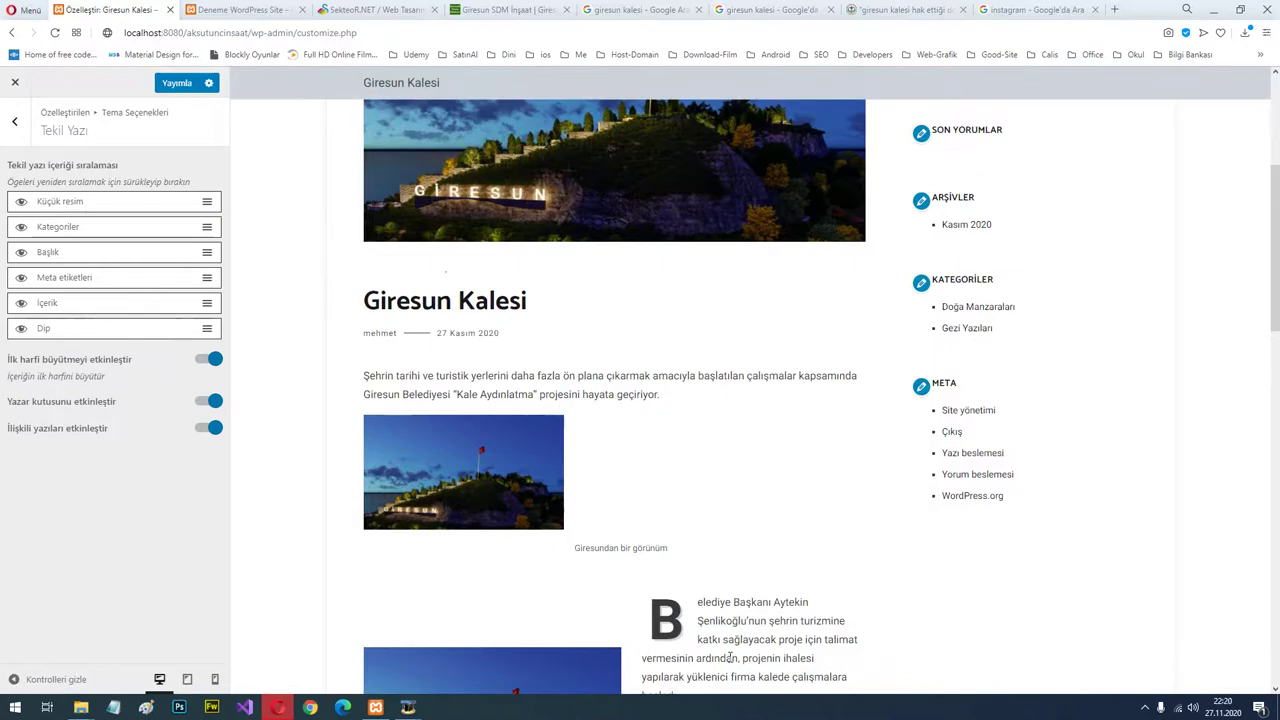
pyautogui.scroll(-3, 709, 596)
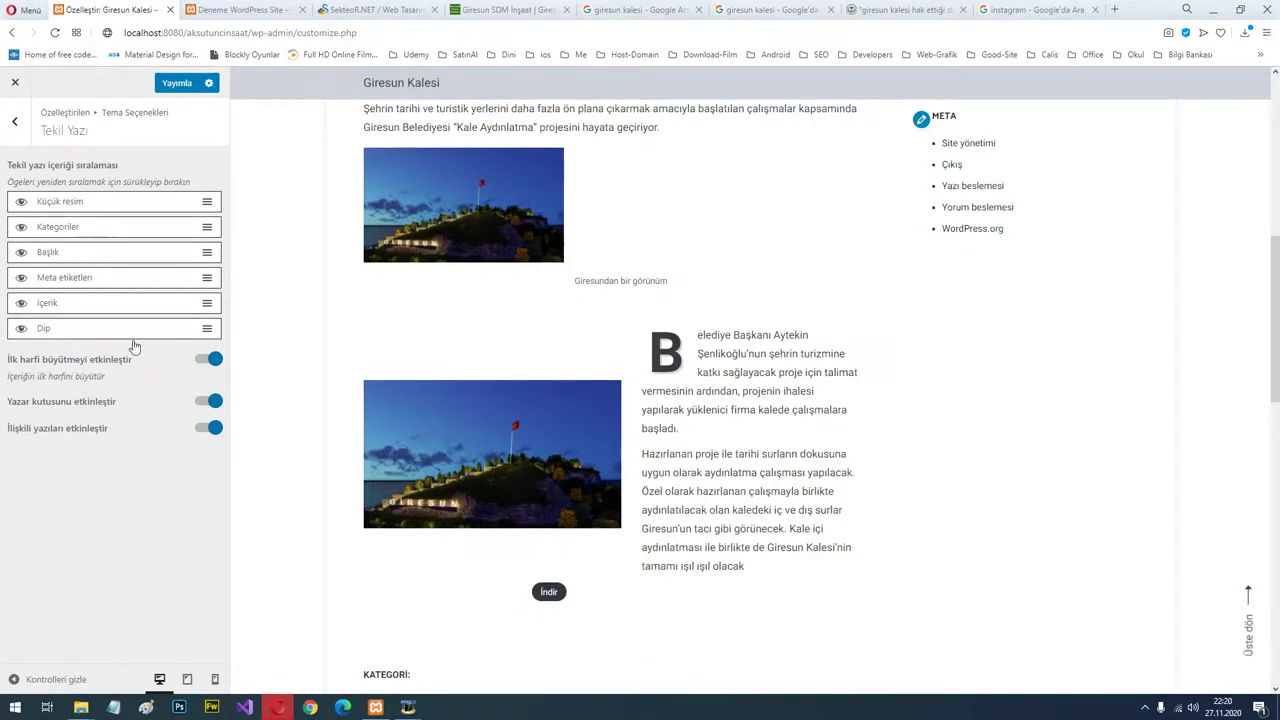
pyautogui.click(203, 358)
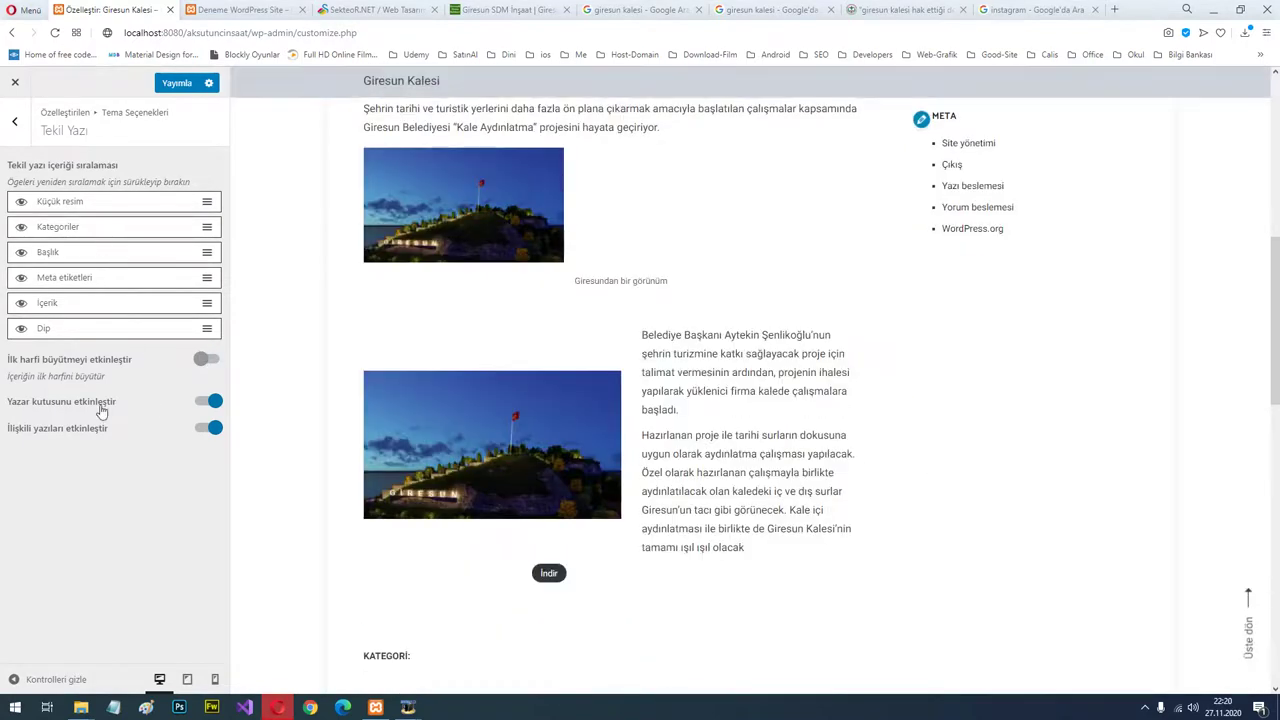
pyautogui.scroll(-7, 929, 403)
pyautogui.scroll(2, 900, 403)
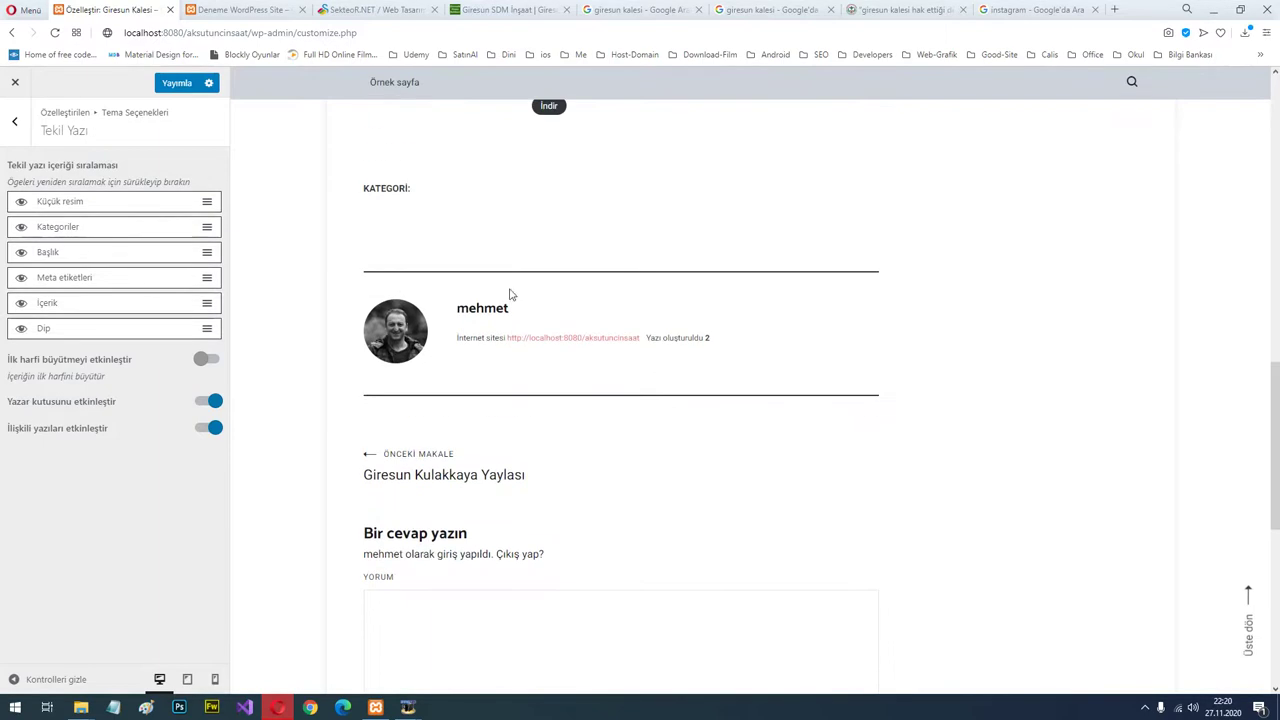
# Toggle the author box off and back on, then publish the single post settings.
pyautogui.click(207, 401)
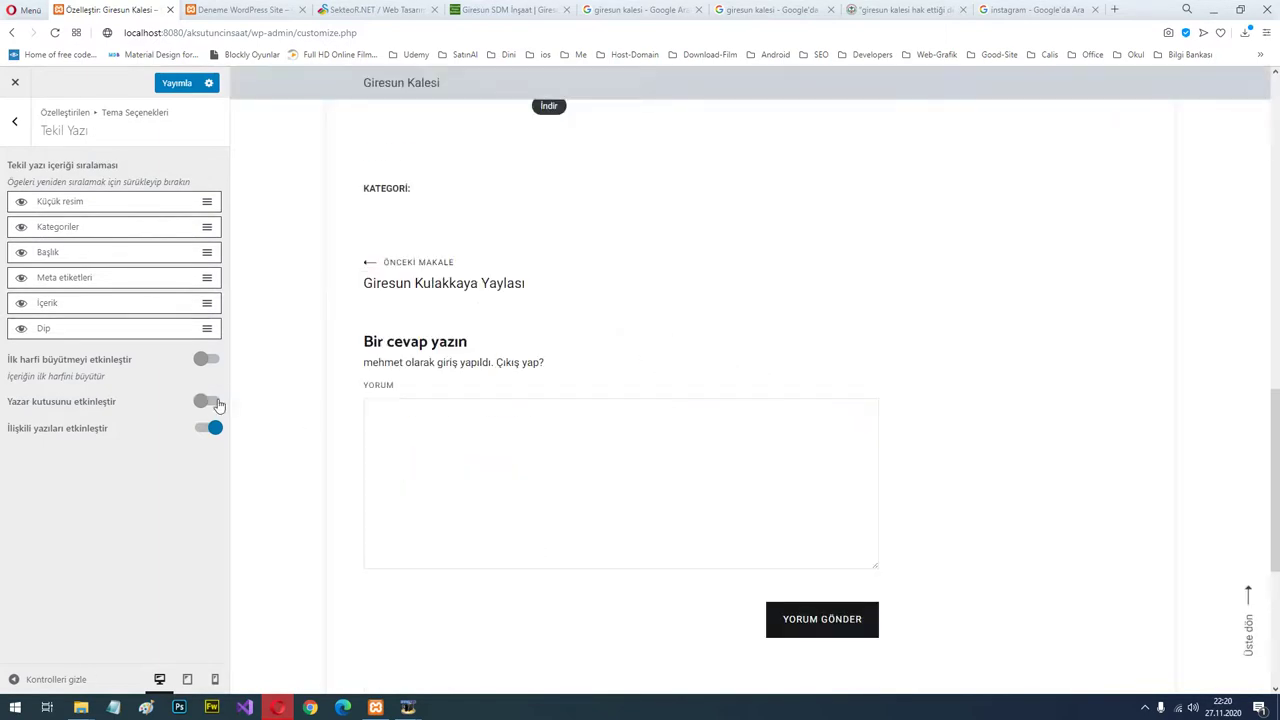
pyautogui.click(210, 401)
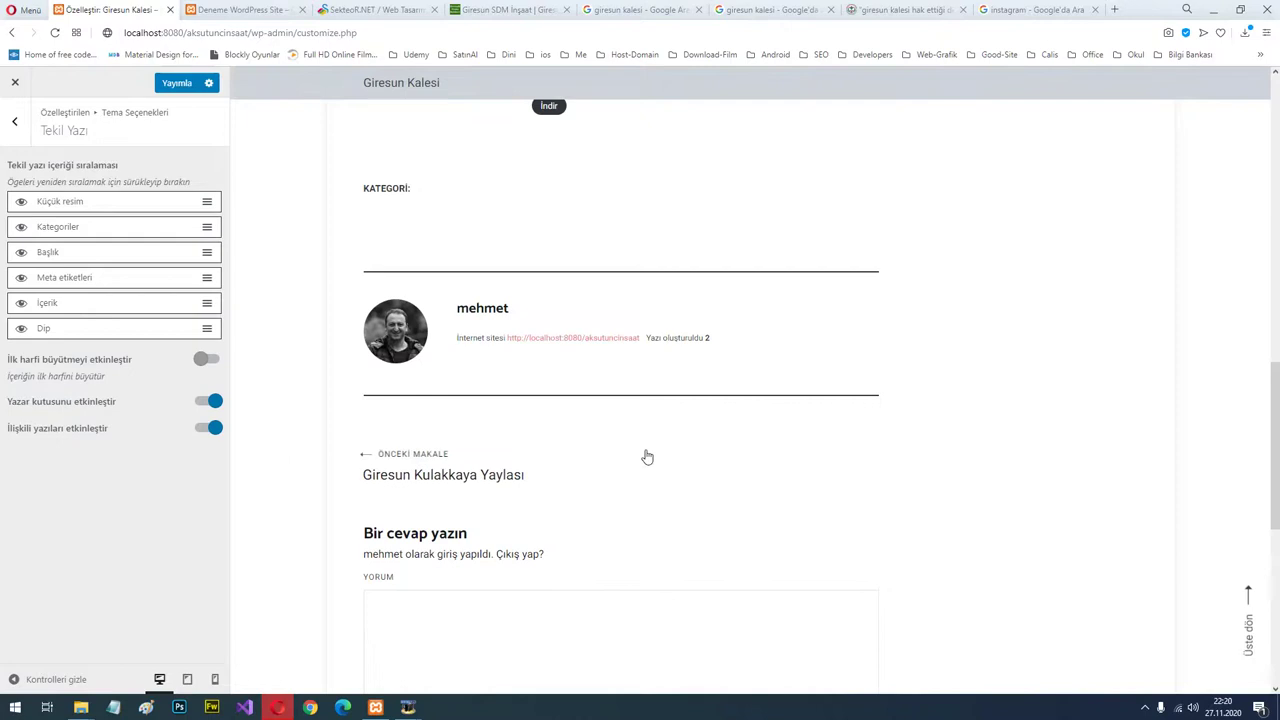
pyautogui.scroll(-6, 647, 457)
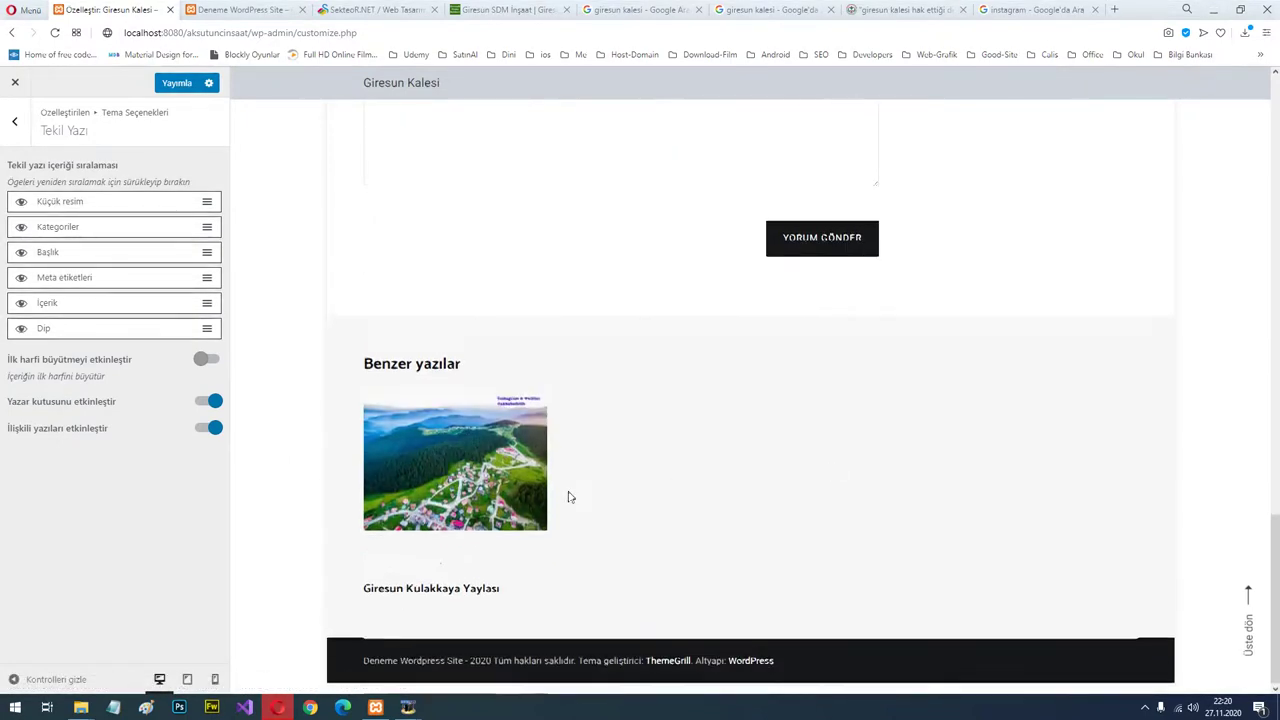
pyautogui.scroll(5, 569, 497)
pyautogui.click(171, 88)
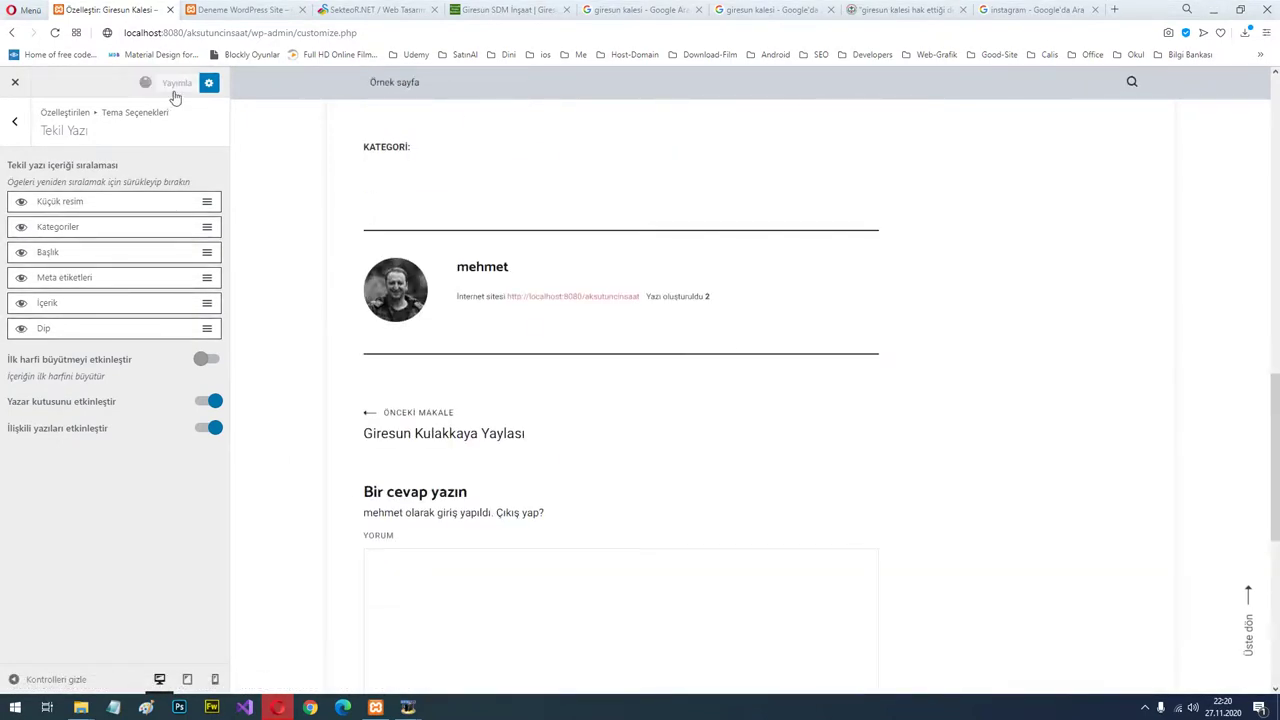
# Enable the Post Ribbon while previewing Giresun Kalesi, then disable it and publish.
pyautogui.click(17, 130)
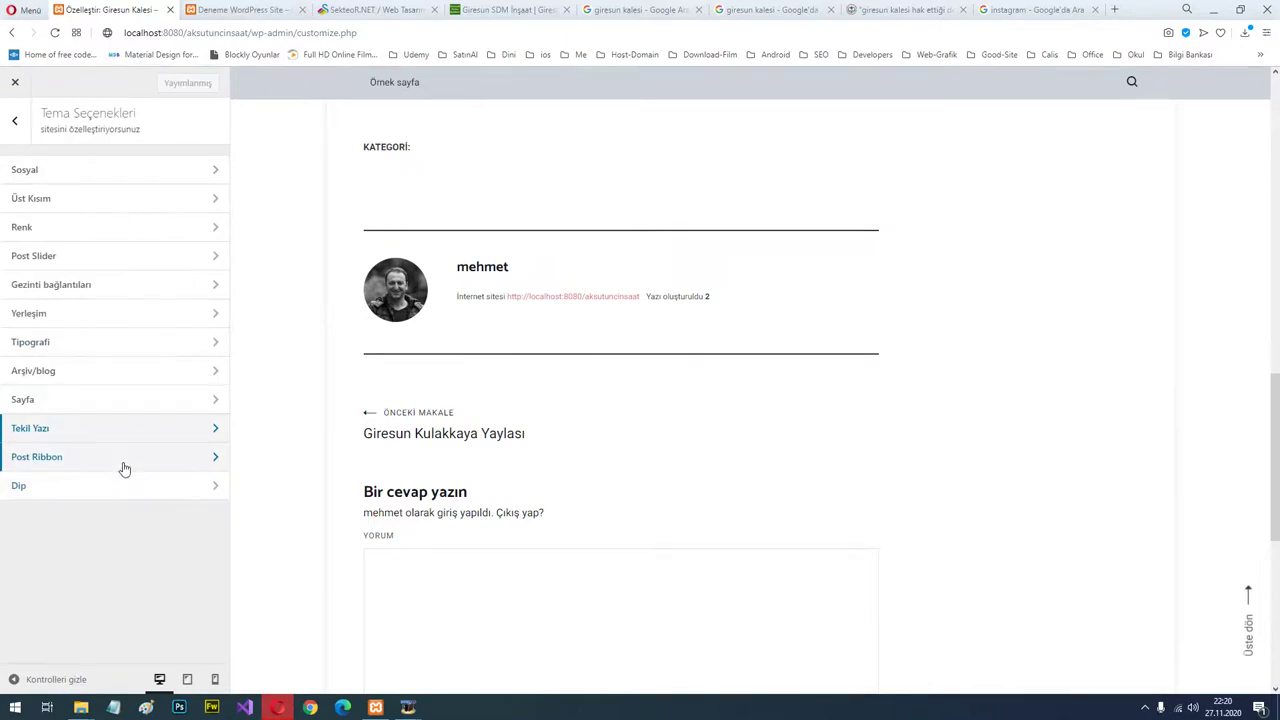
pyautogui.scroll(10, 694, 294)
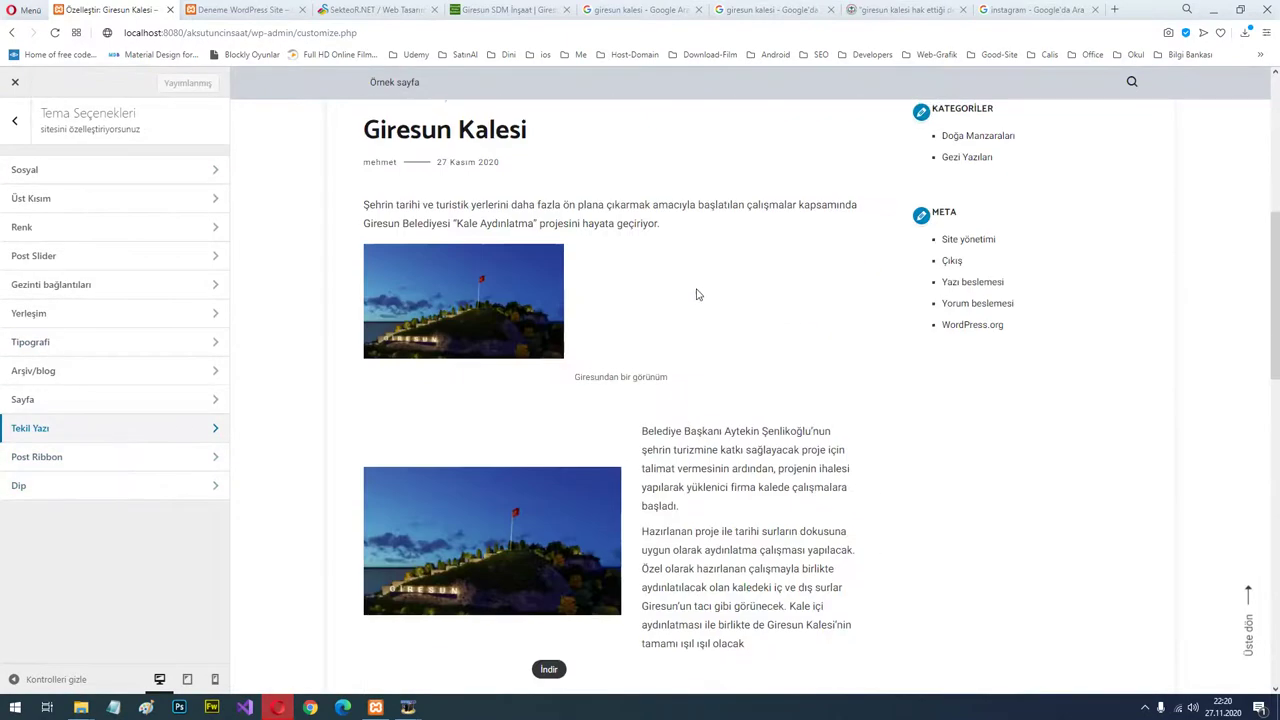
pyautogui.click(423, 131)
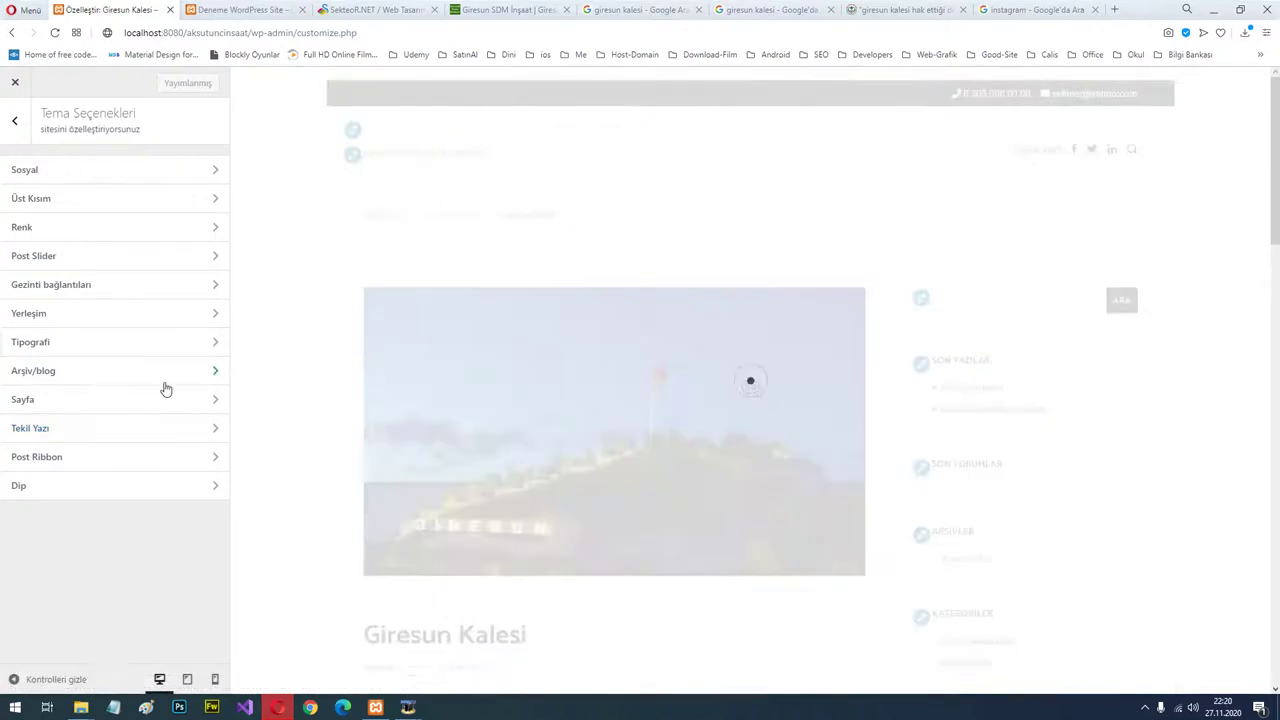
pyautogui.click(115, 460)
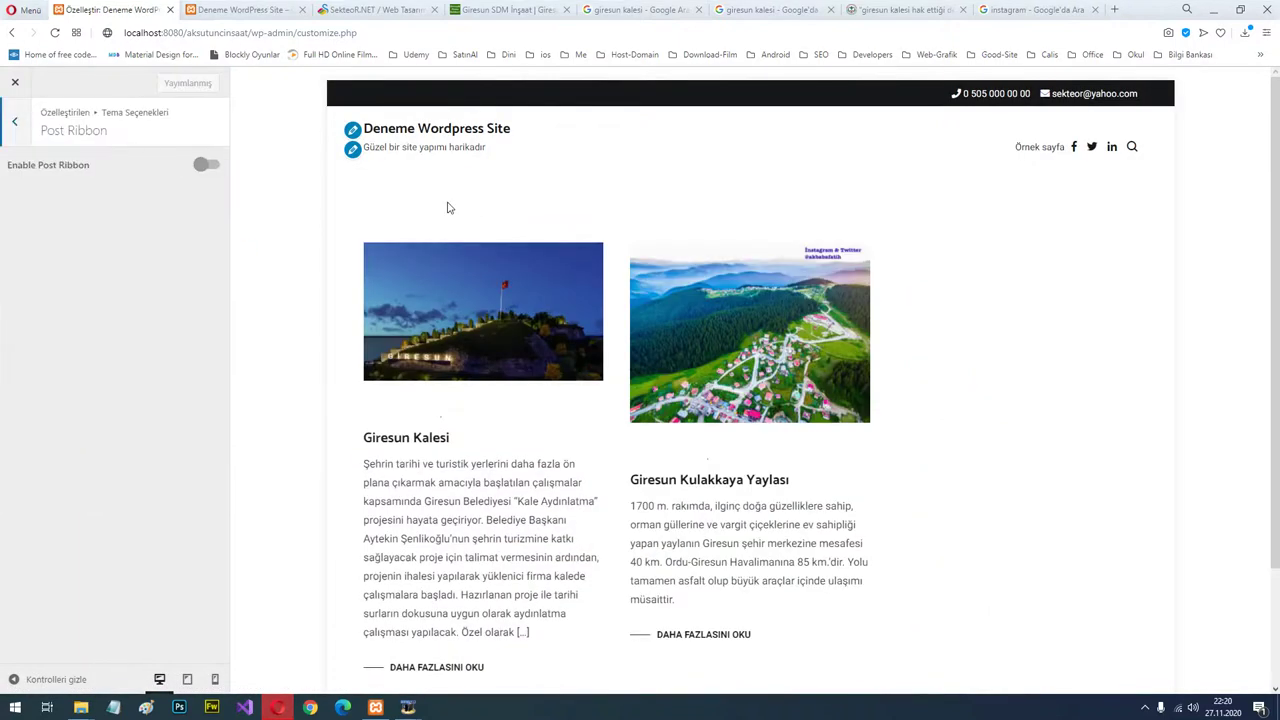
pyautogui.click(208, 166)
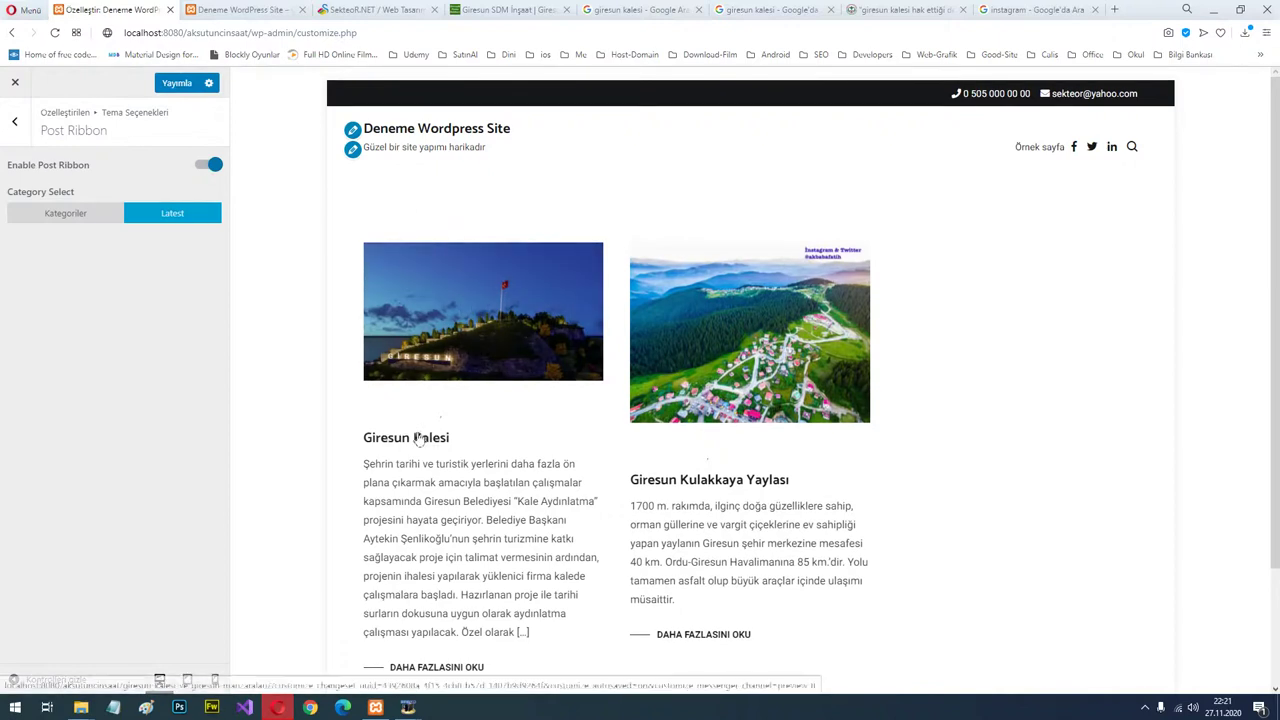
pyautogui.click(423, 408)
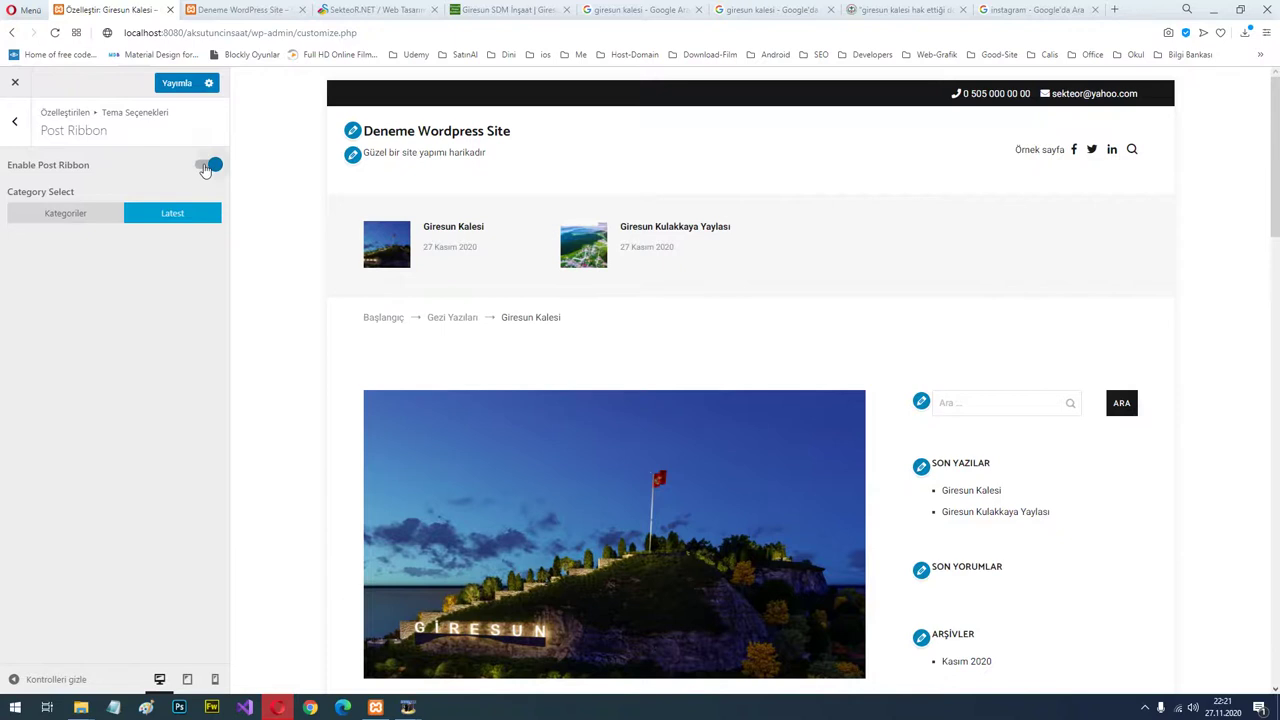
pyautogui.click(207, 166)
pyautogui.click(177, 84)
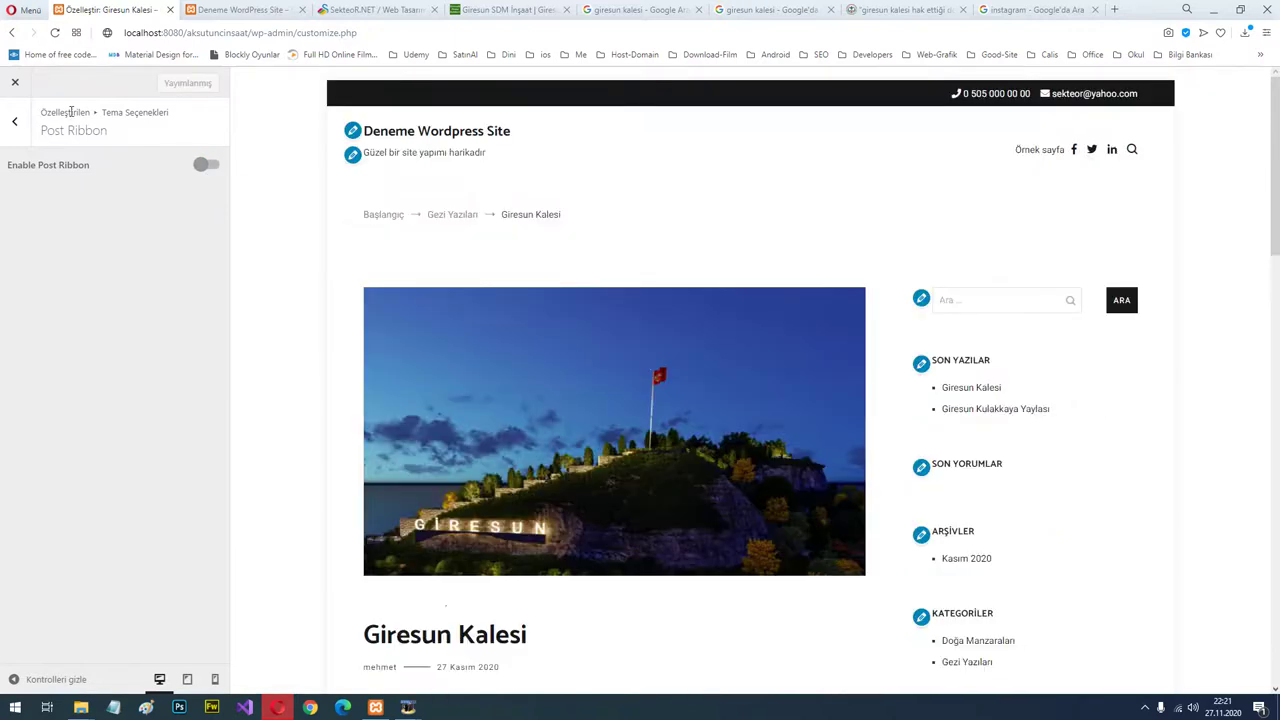
# In Dip, try the light Alt kısım stili, revert to the dark footer, and publish.
pyautogui.click(16, 122)
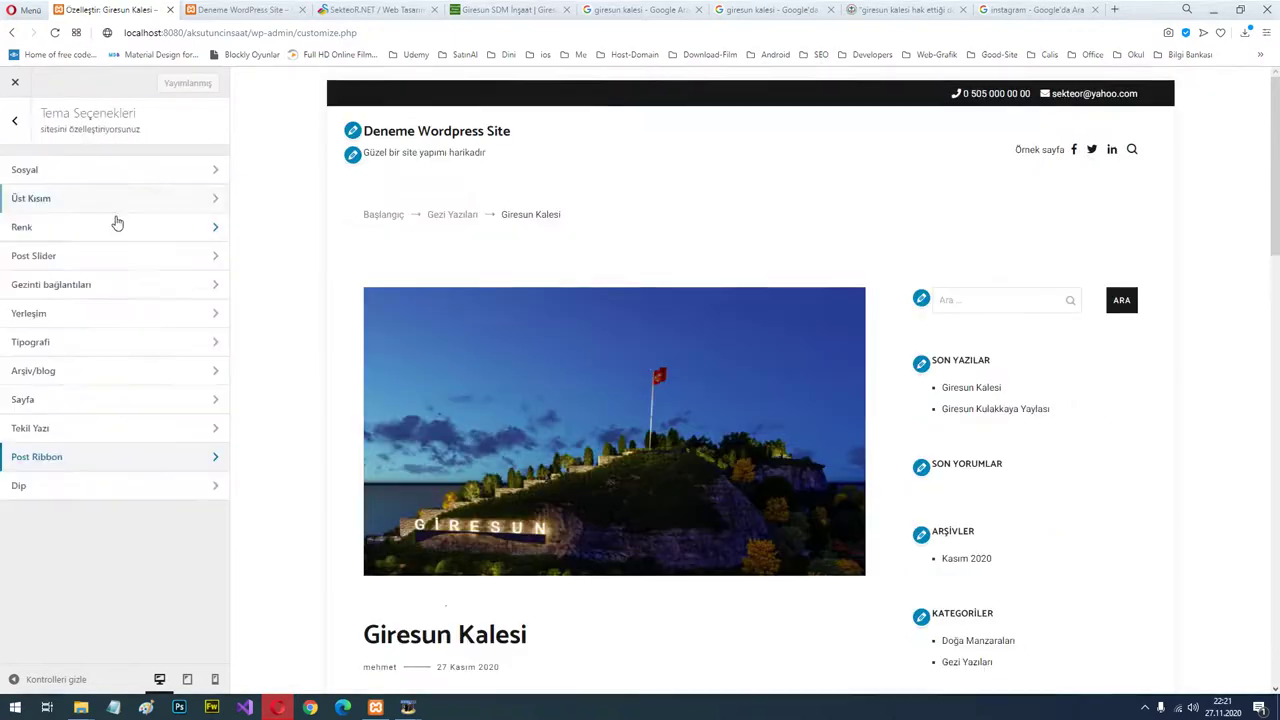
pyautogui.click(84, 488)
pyautogui.scroll(-20, 870, 450)
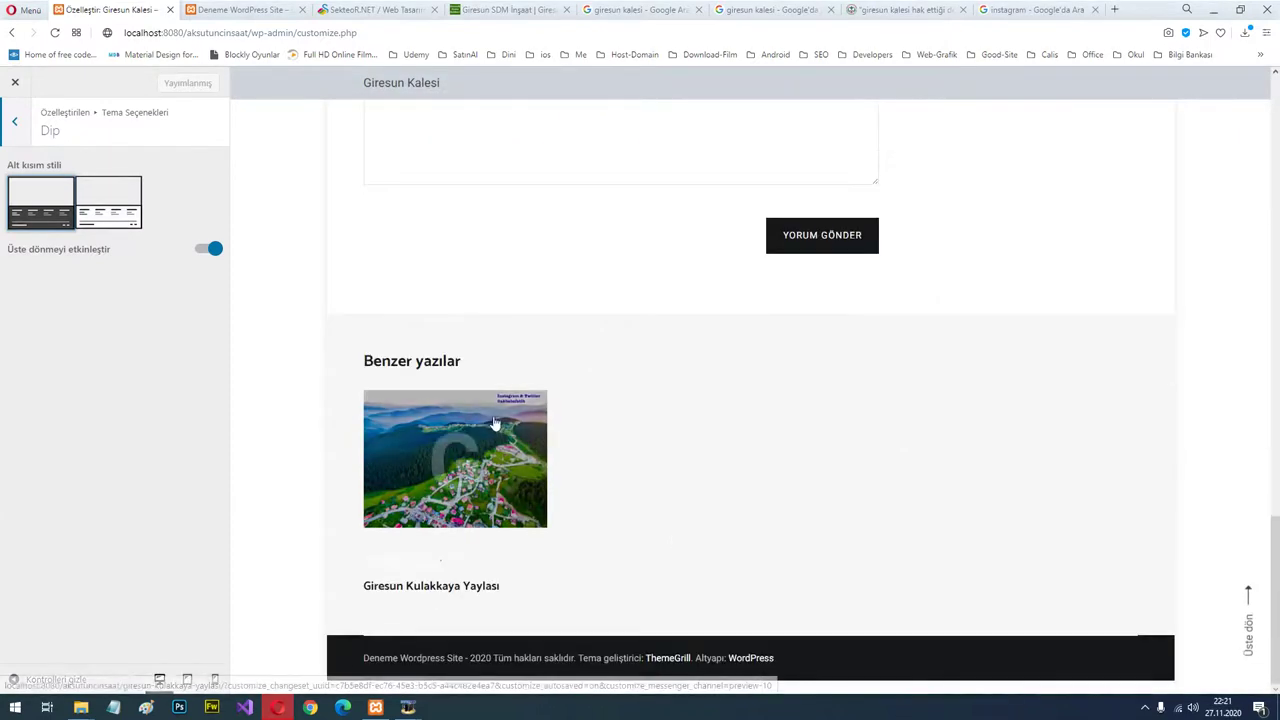
pyautogui.click(111, 218)
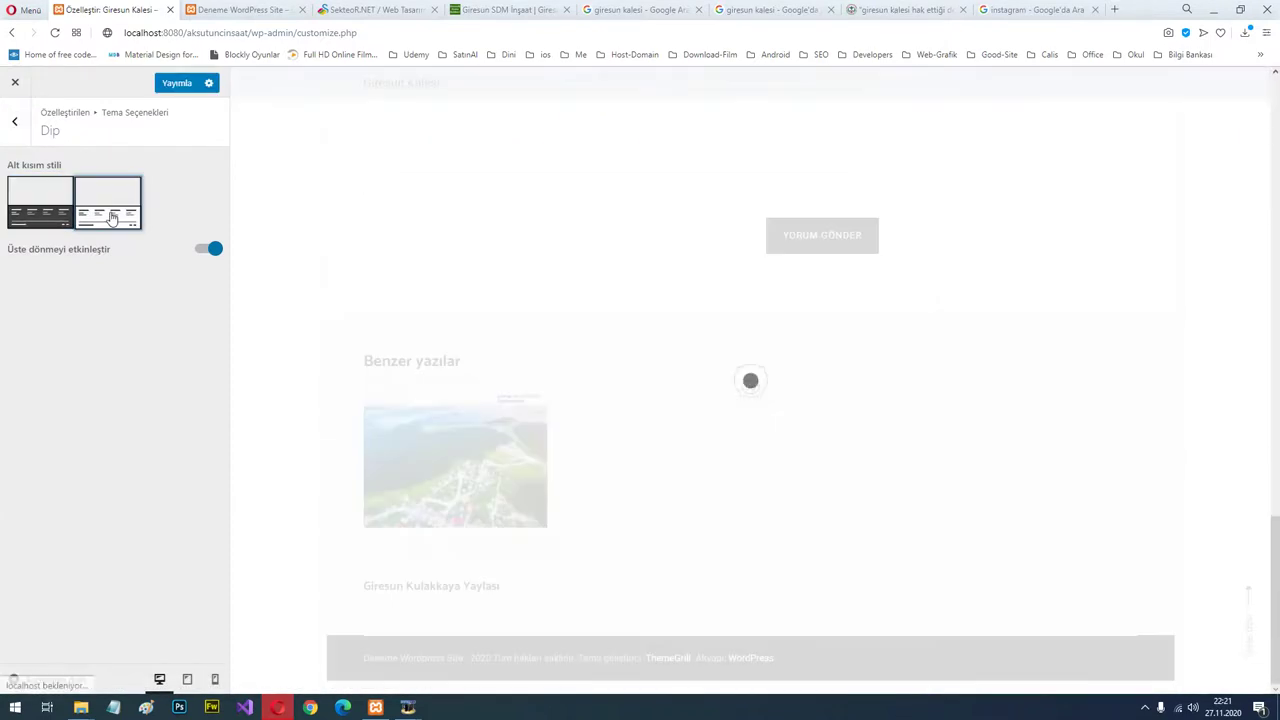
pyautogui.click(20, 210)
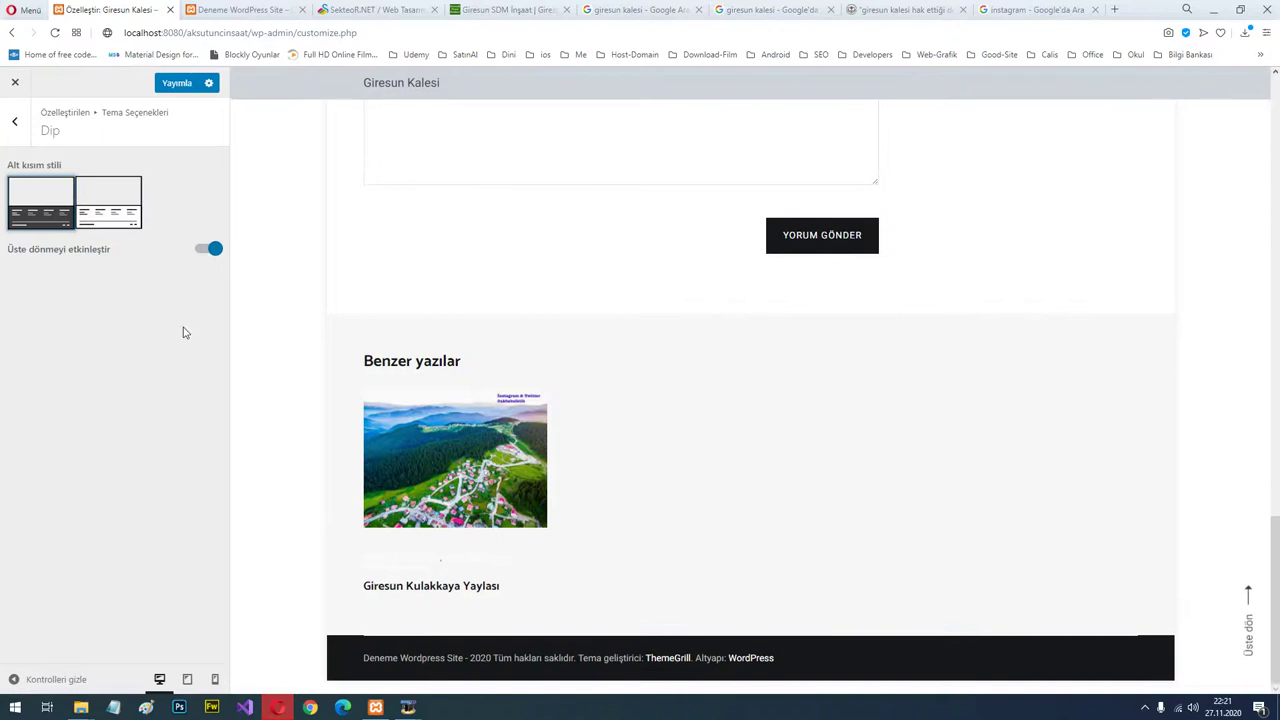
pyautogui.click(177, 83)
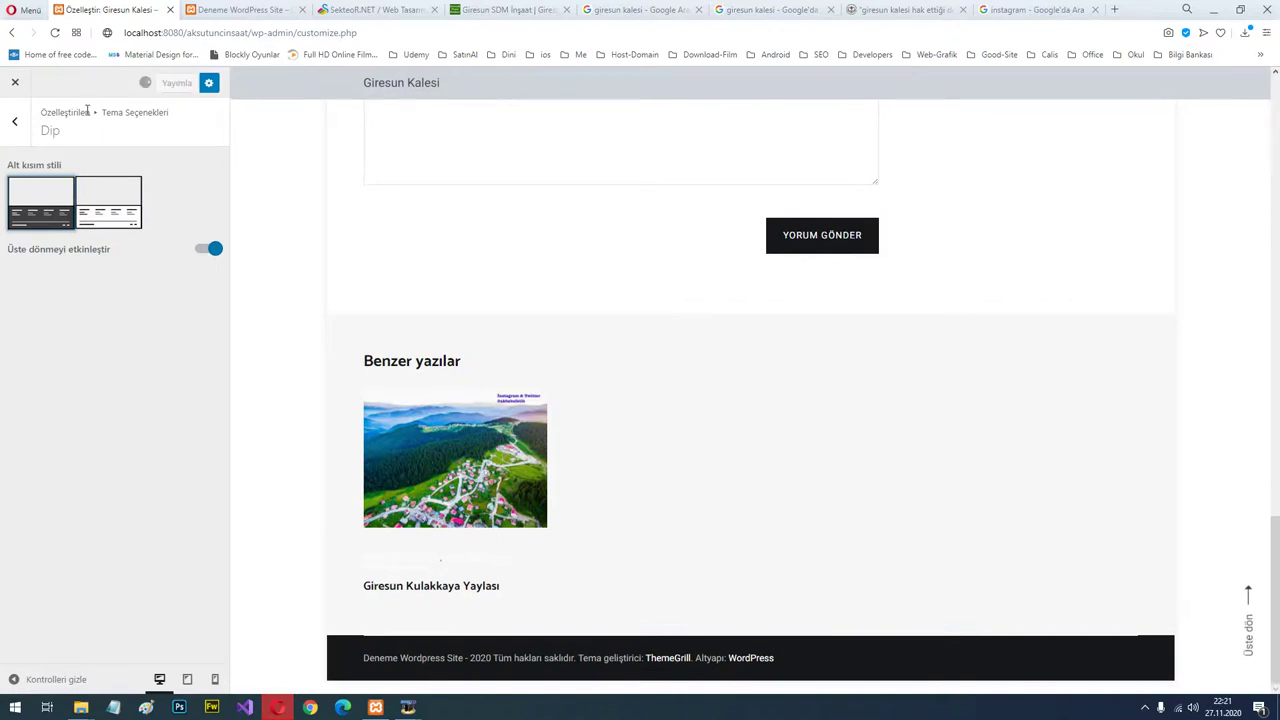
pyautogui.click(14, 121)
# In Site kimliği, upload sekteor.png from the computer as the logo image.
pyautogui.click(14, 121)
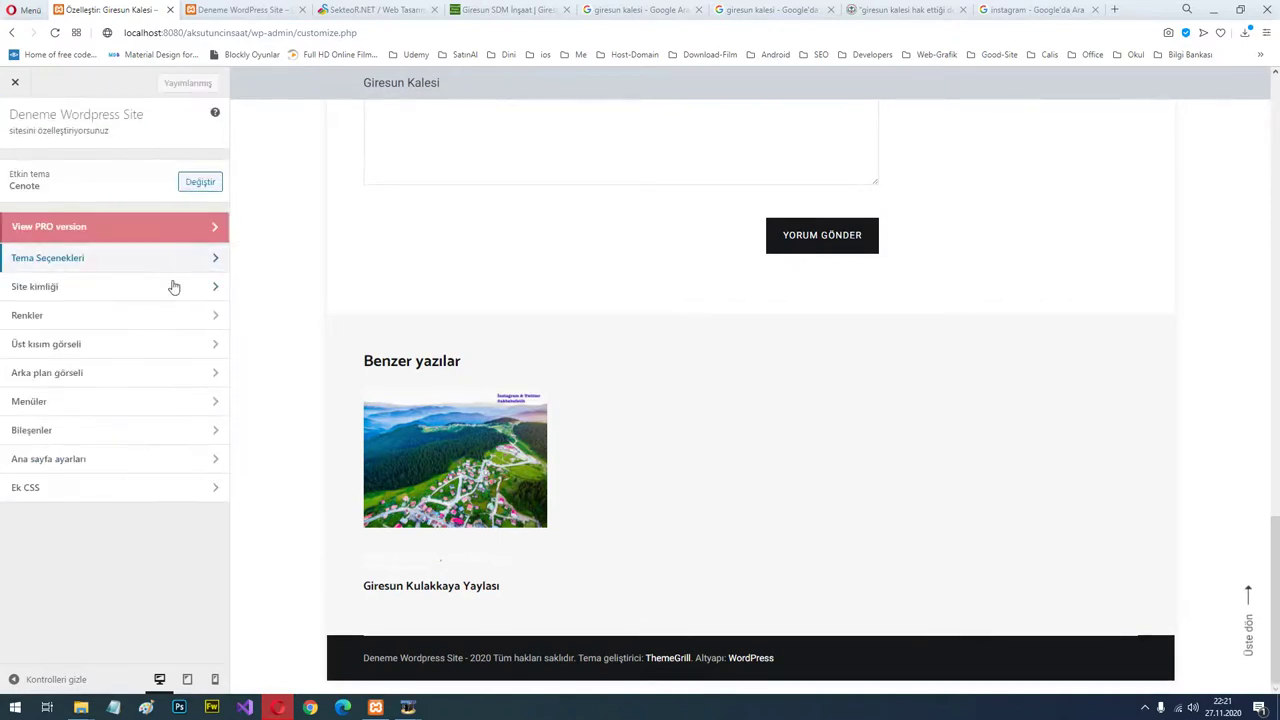
pyautogui.click(98, 292)
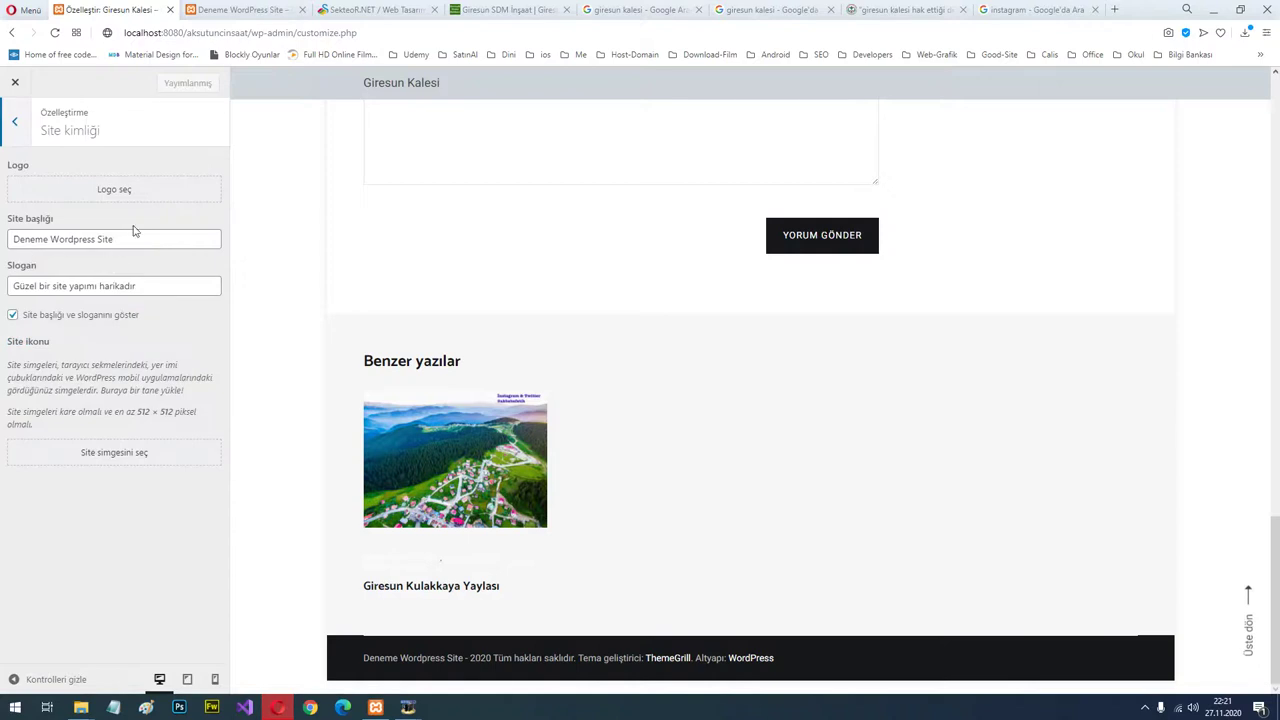
pyautogui.click(130, 190)
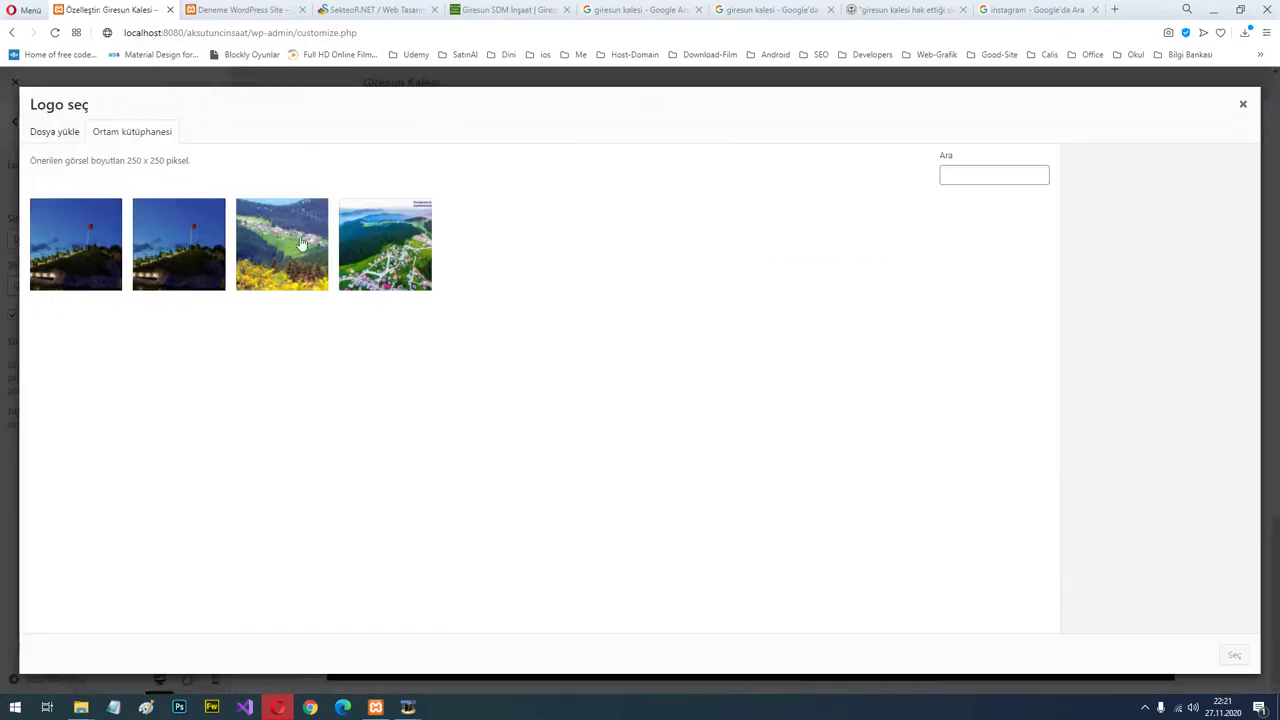
pyautogui.click(52, 133)
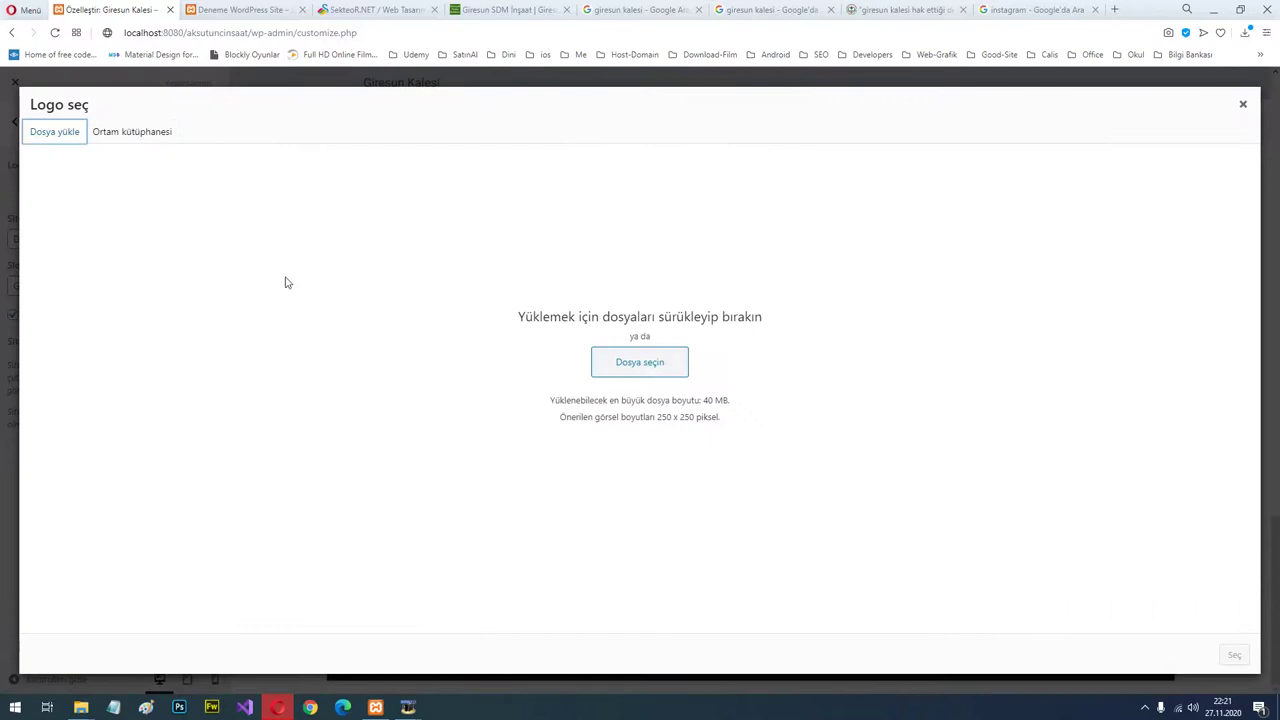
pyautogui.click(645, 365)
pyautogui.click(597, 244)
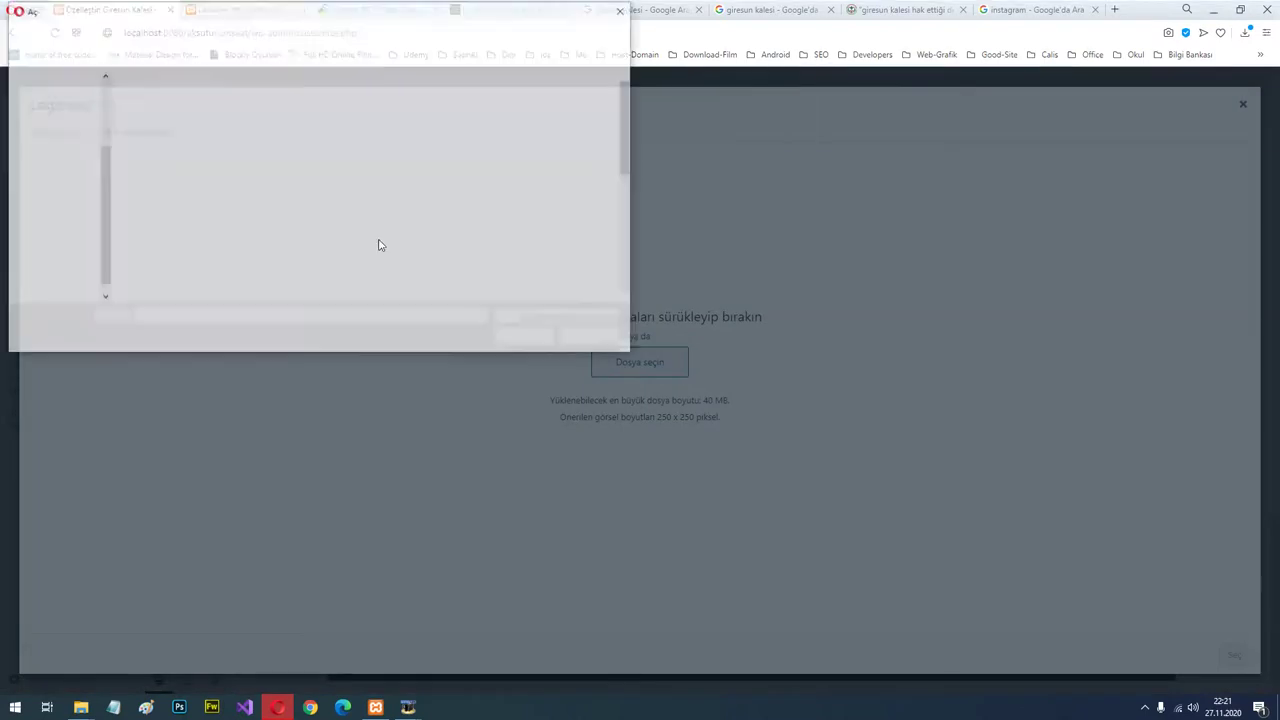
pyautogui.scroll(-3, 400, 225)
pyautogui.scroll(1, 410, 230)
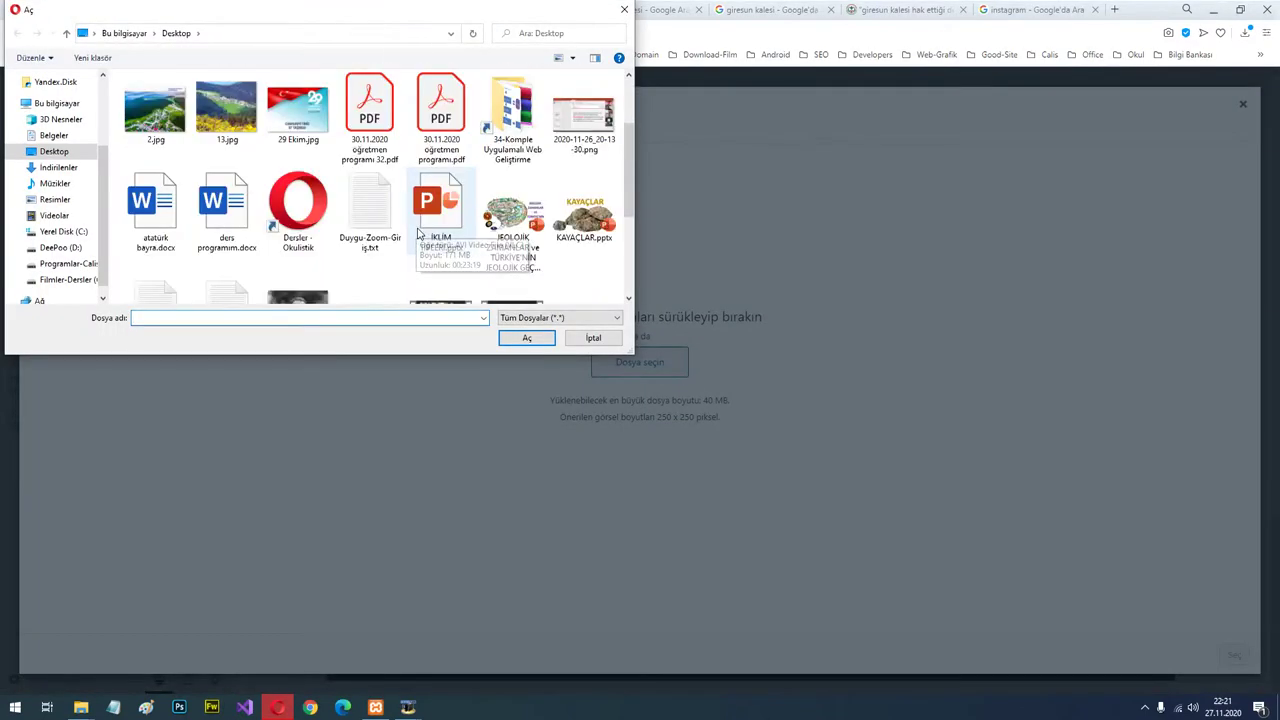
pyautogui.scroll(-3, 420, 235)
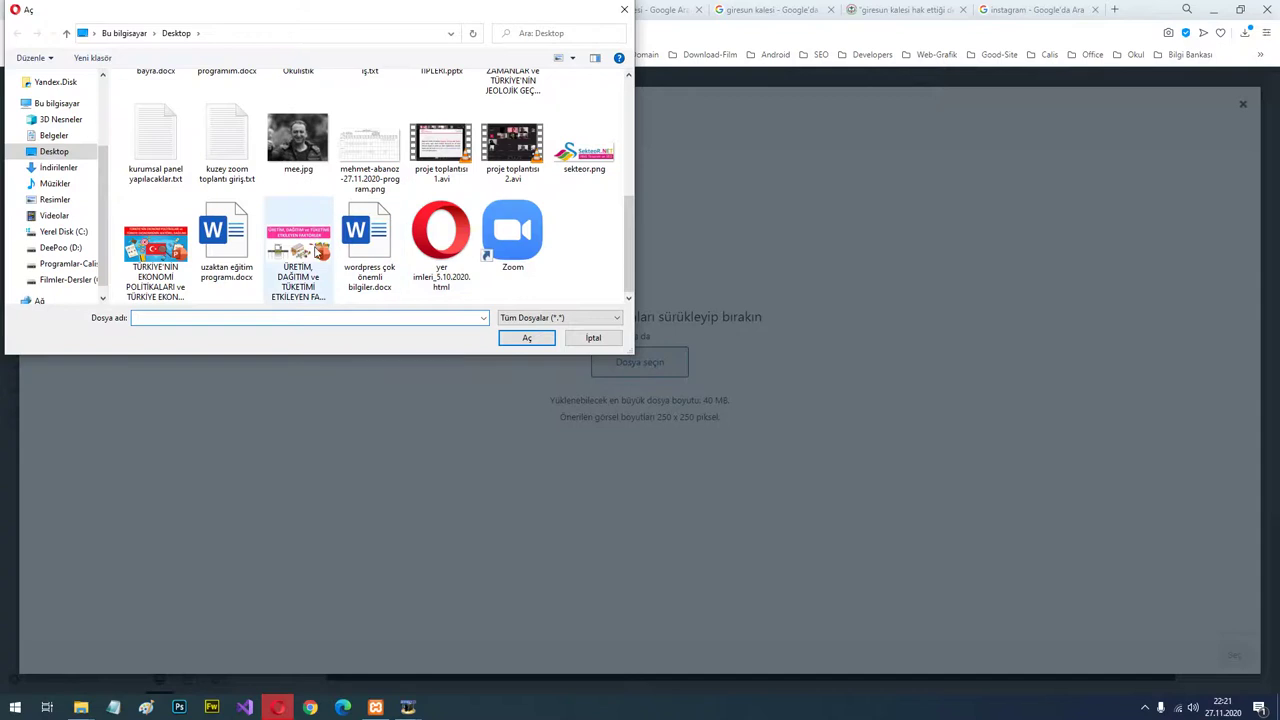
pyautogui.scroll(1, 432, 238)
pyautogui.doubleClick(584, 230)
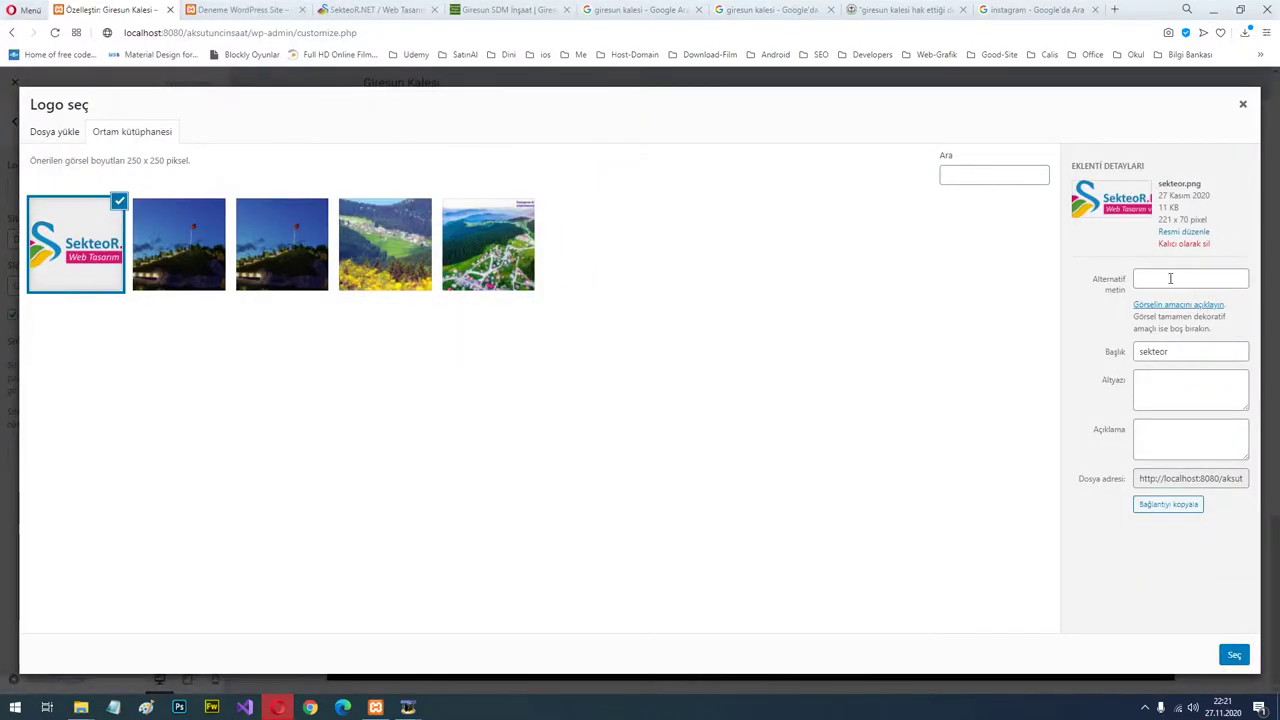
# Widen the crop to the logo's full width and set it as the logo.
pyautogui.click(1160, 277)
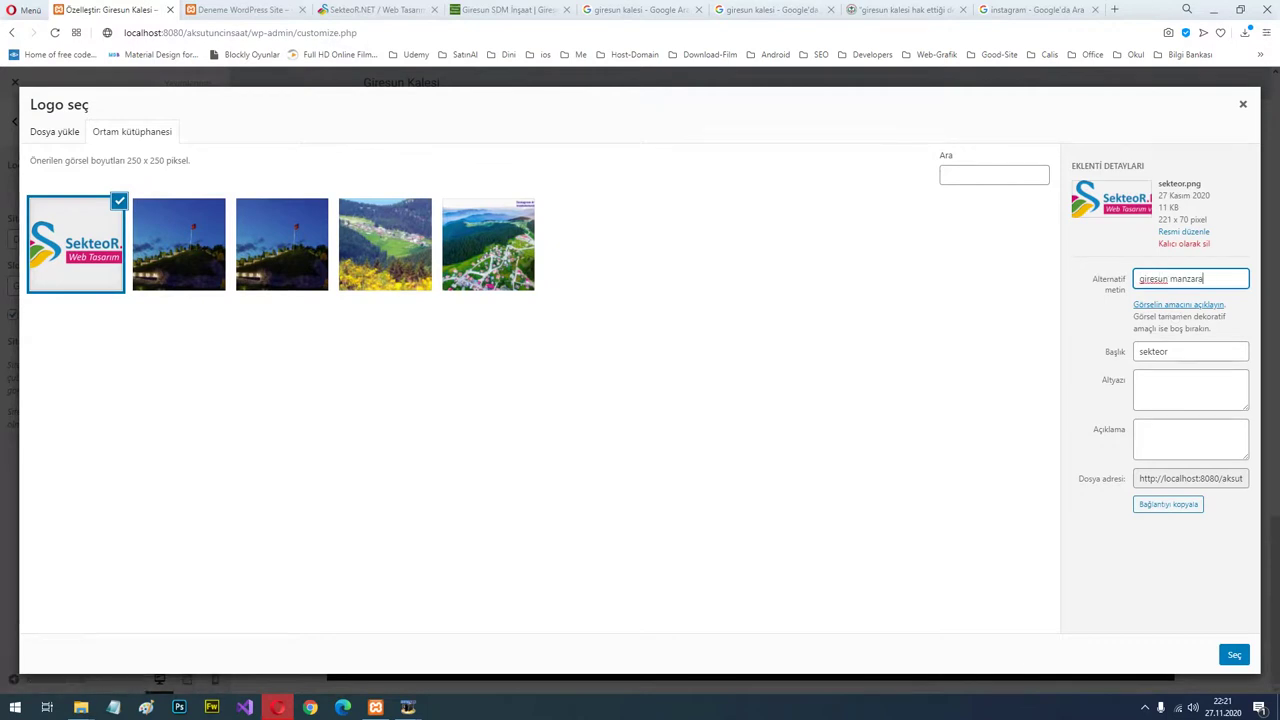
pyautogui.click(1232, 654)
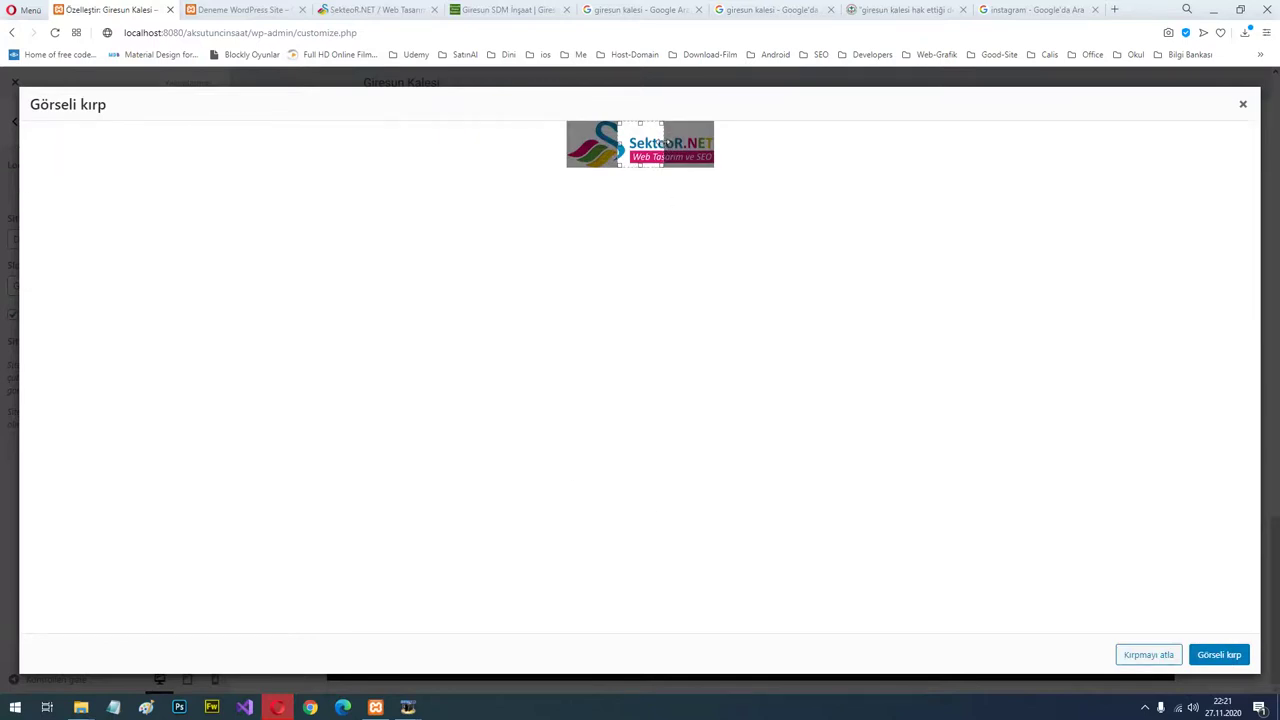
pyautogui.moveTo(665, 143); pyautogui.dragTo(749, 140)
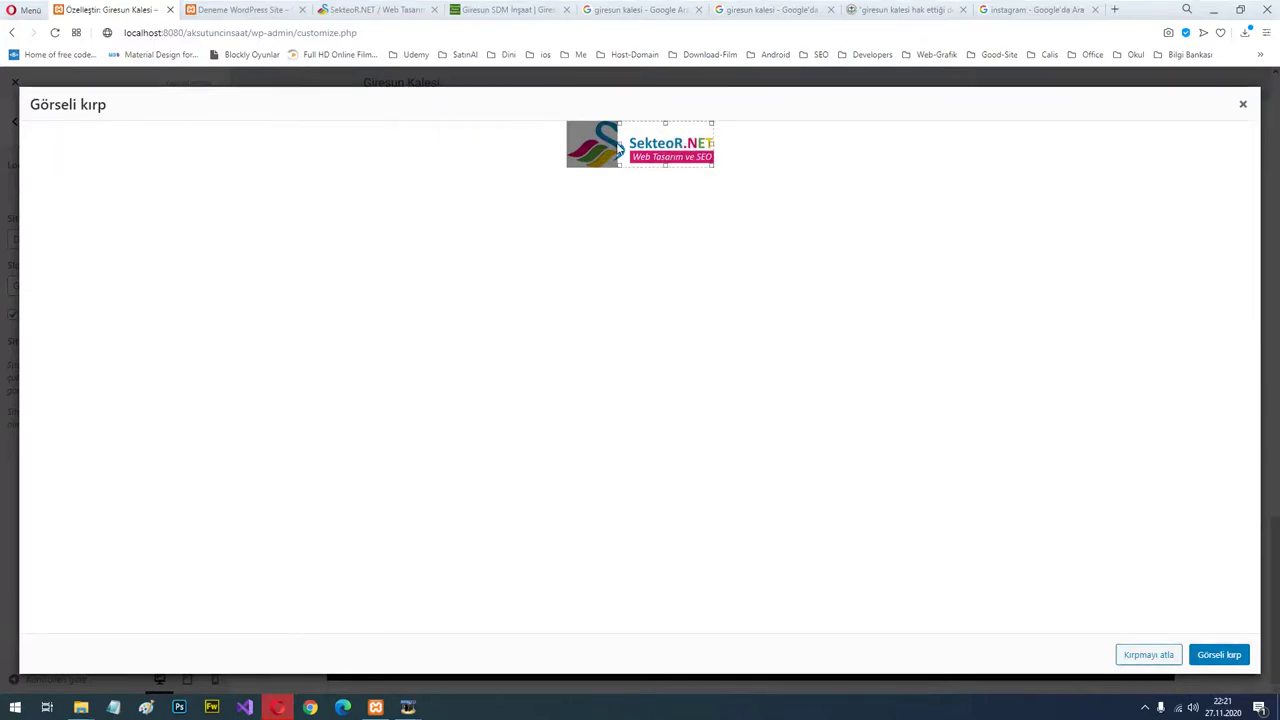
pyautogui.moveTo(619, 148); pyautogui.dragTo(567, 149)
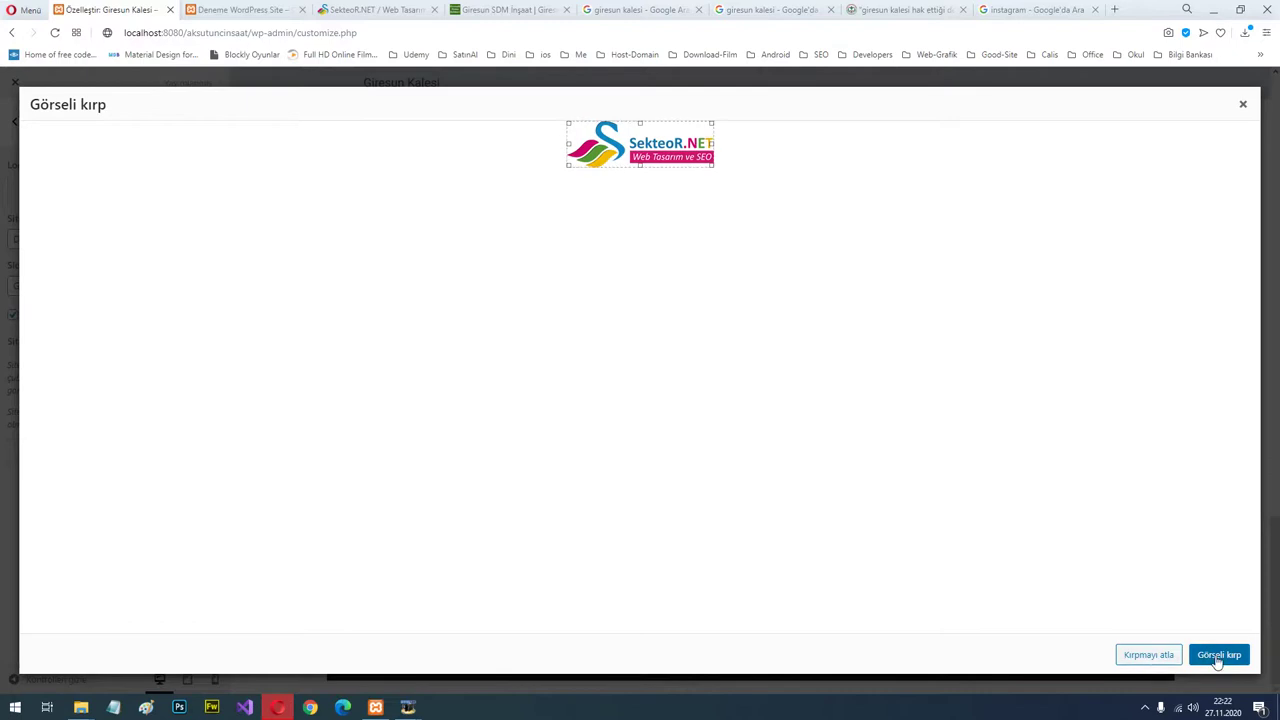
pyautogui.click(1218, 656)
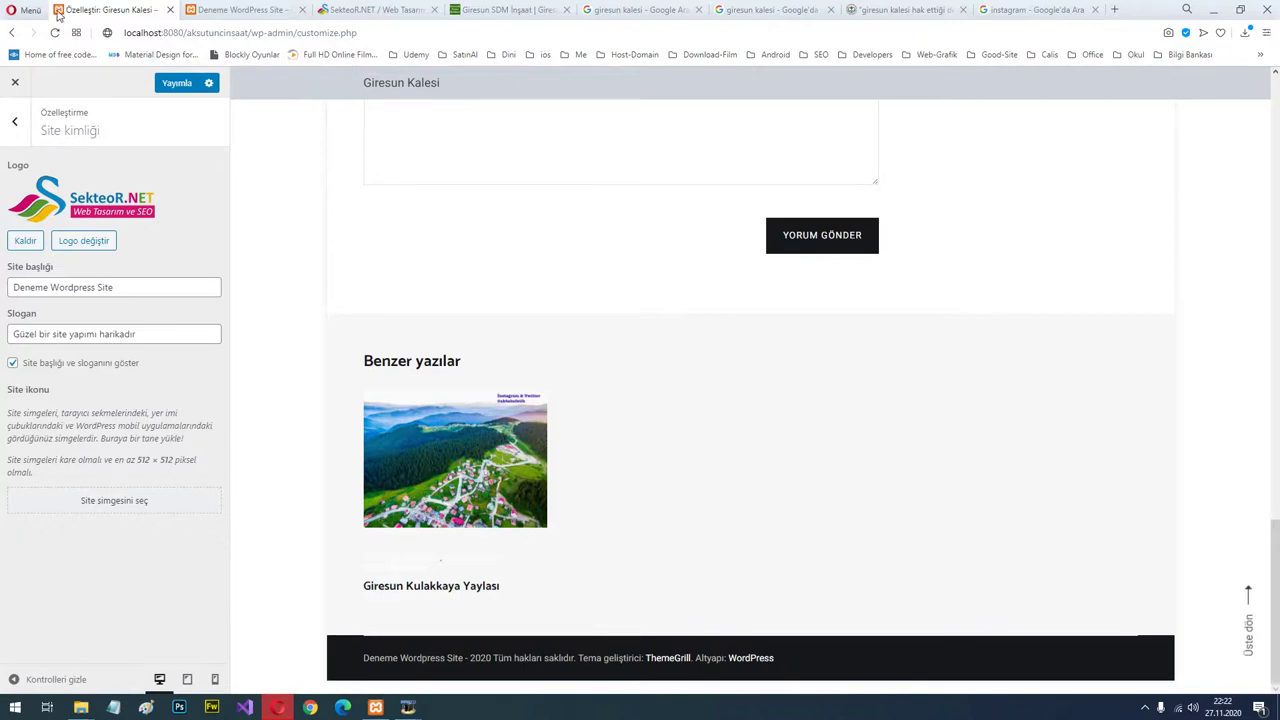
# Pick the SekteoR image as site icon, crop it to the S emblem, and publish.
pyautogui.click(134, 503)
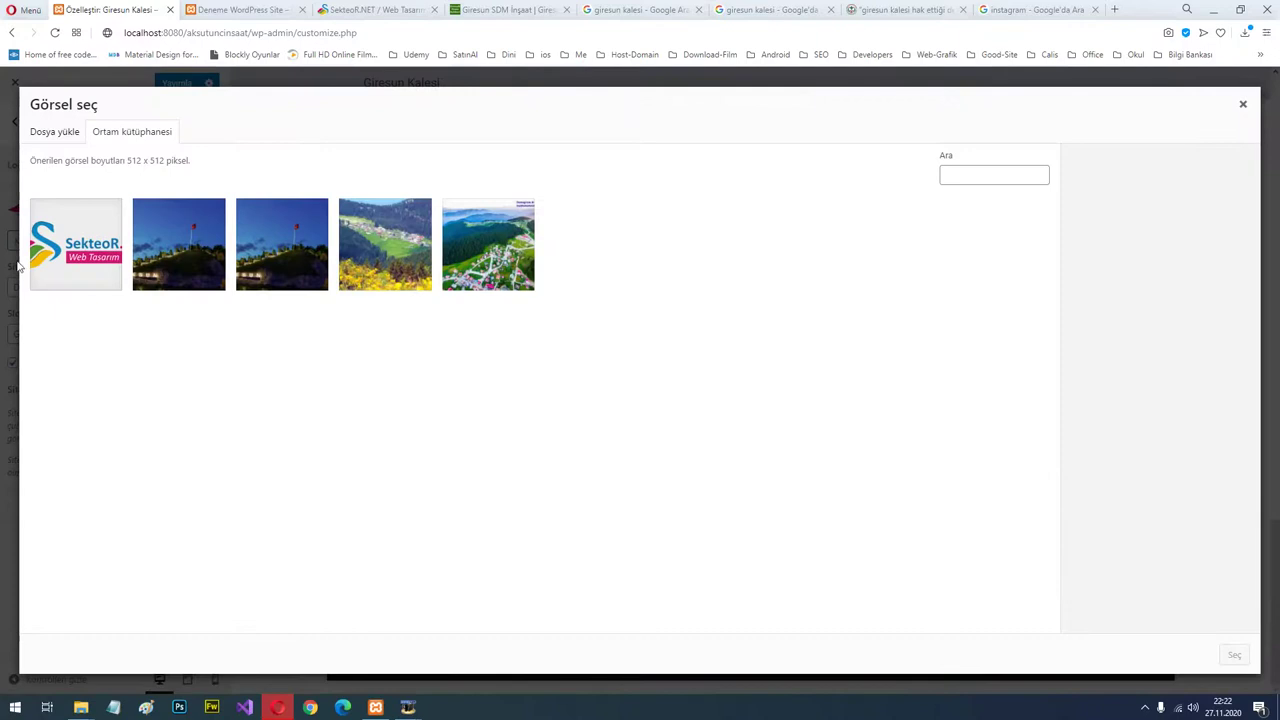
pyautogui.click(92, 250)
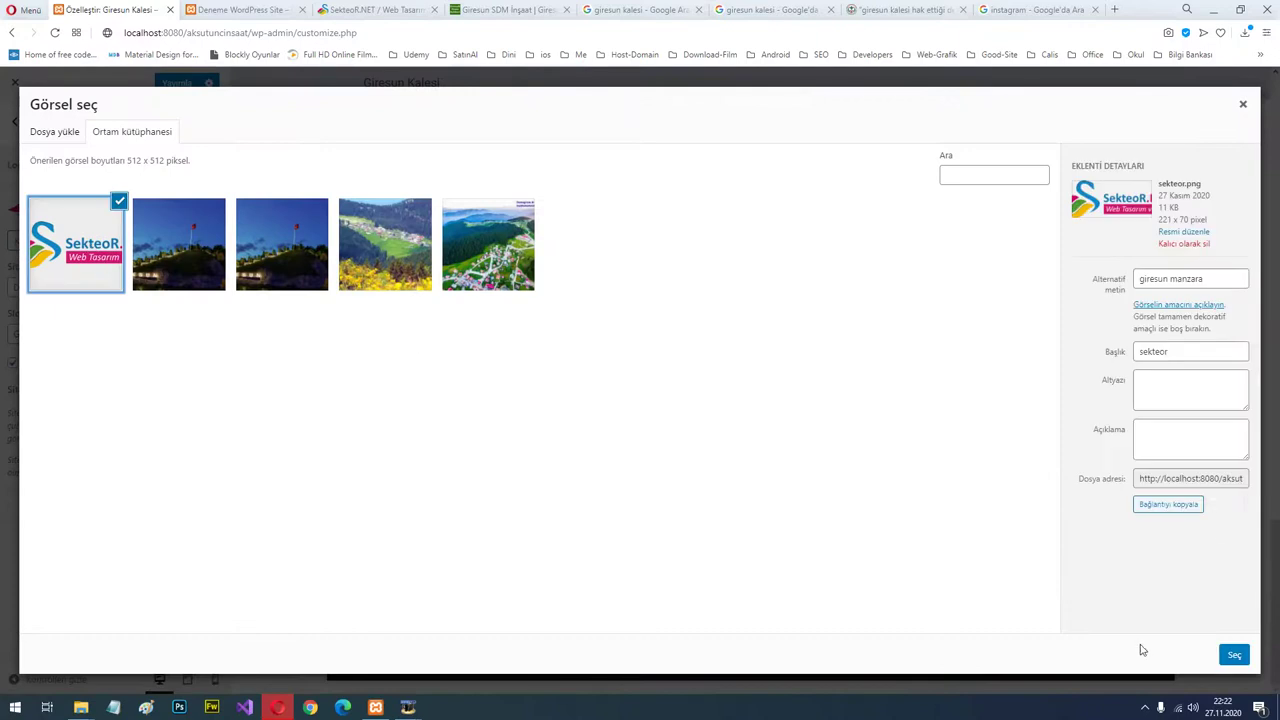
pyautogui.click(1240, 661)
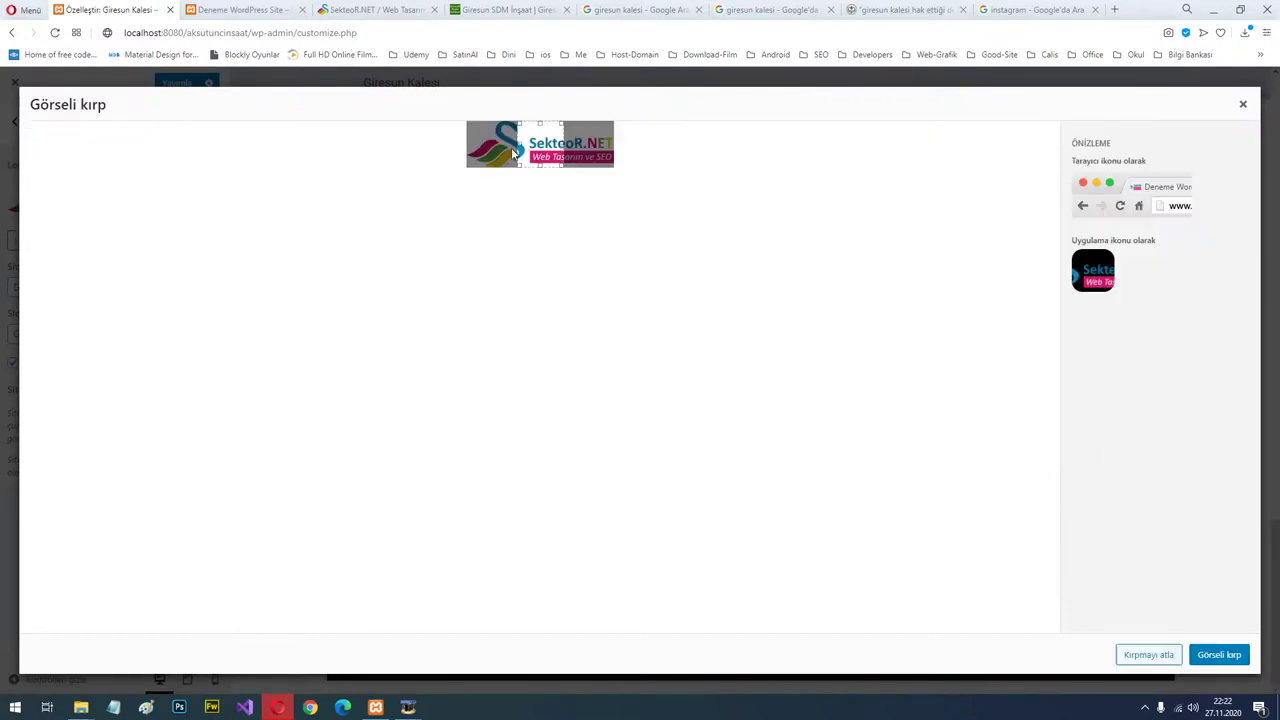
pyautogui.moveTo(486, 137); pyautogui.dragTo(494, 137)
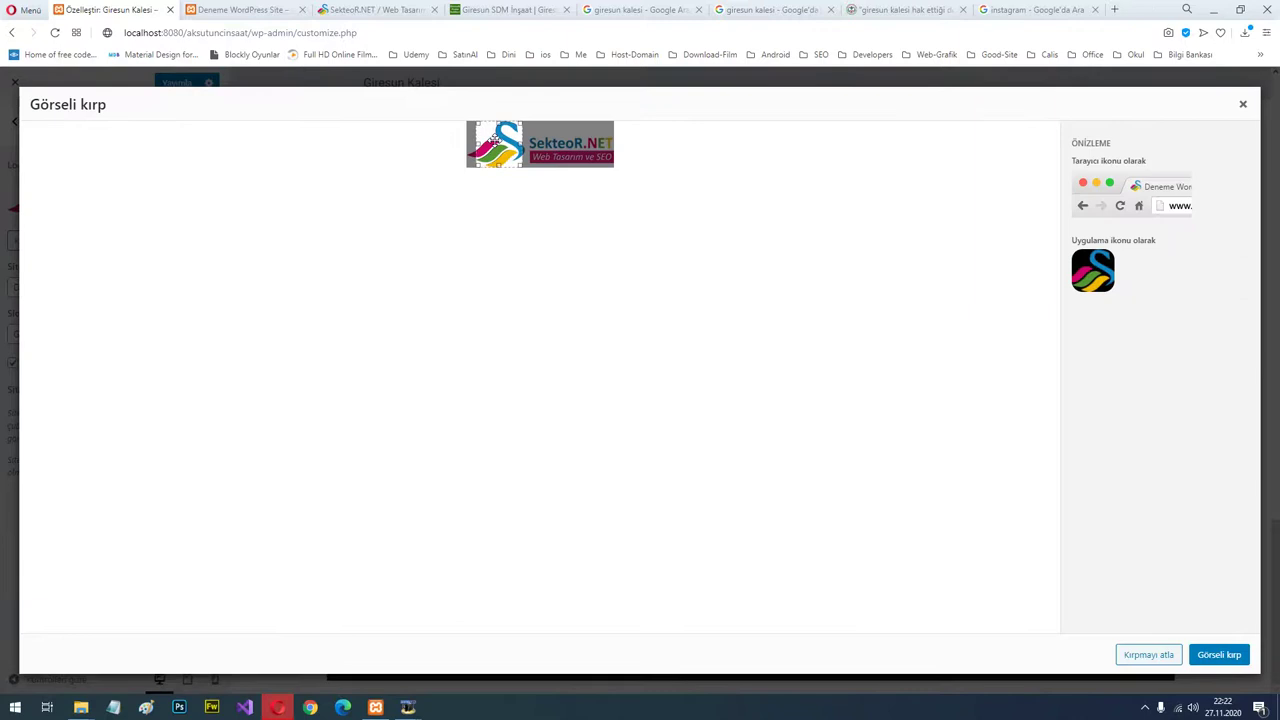
pyautogui.click(1213, 657)
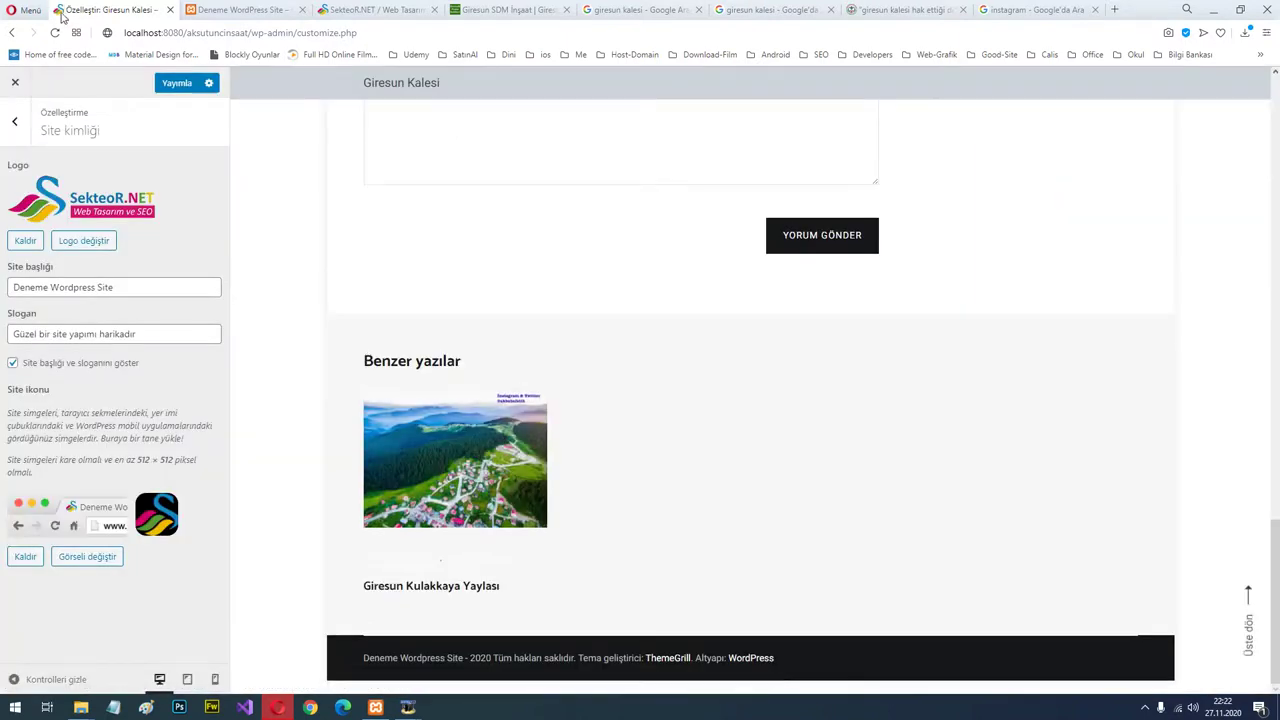
pyautogui.click(175, 84)
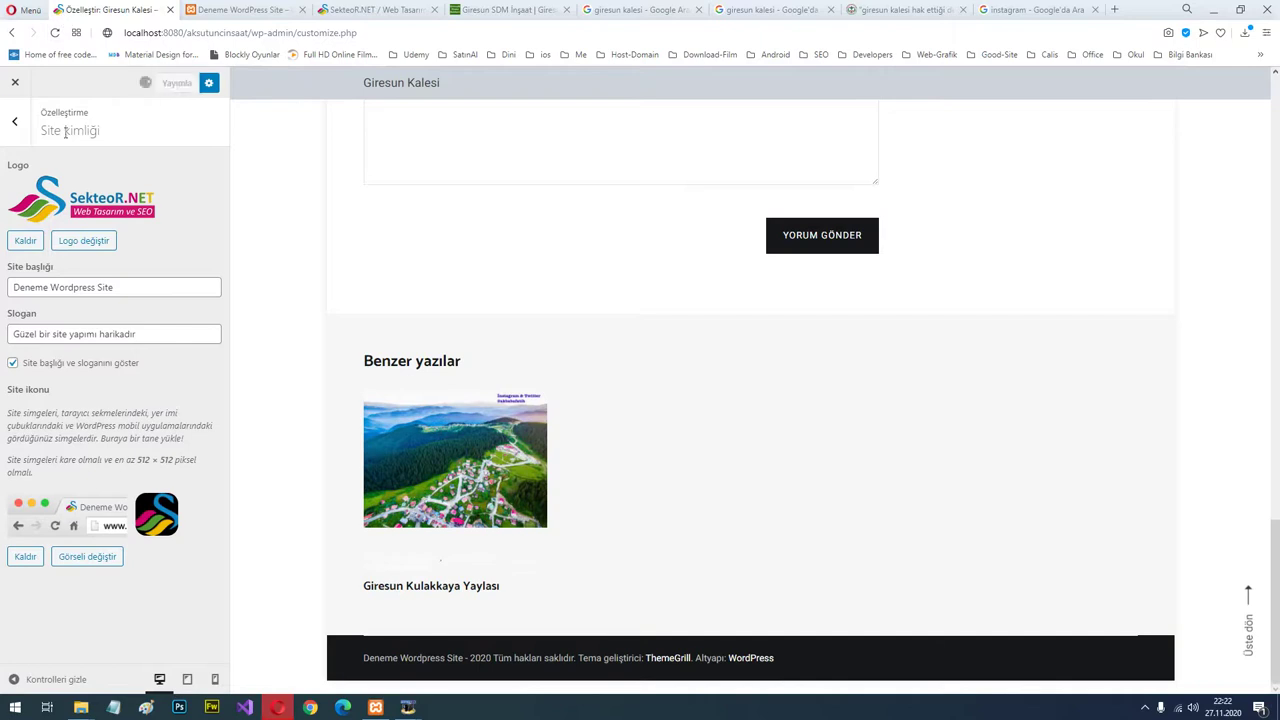
# Reload the site homepage with F5 to check the new SekteoR.NET logo, then return to the Customizer.
pyautogui.click(17, 121)
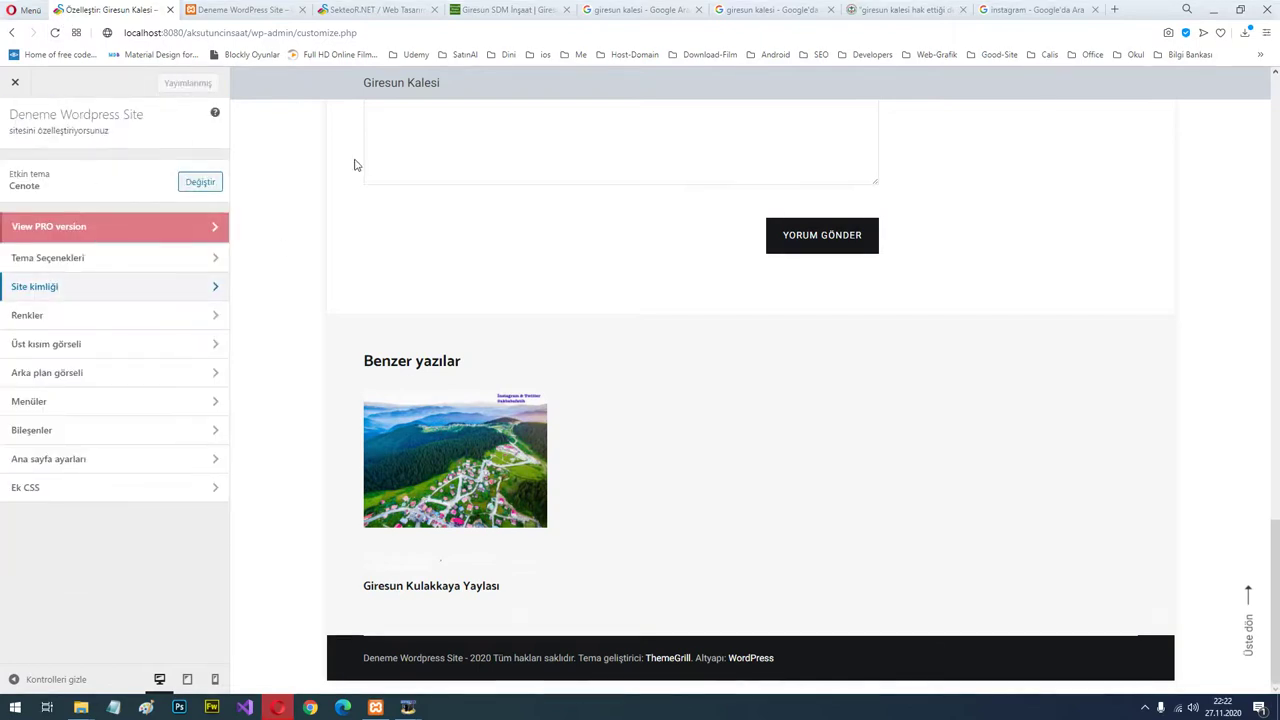
pyautogui.click(238, 10)
pyautogui.press('F5')
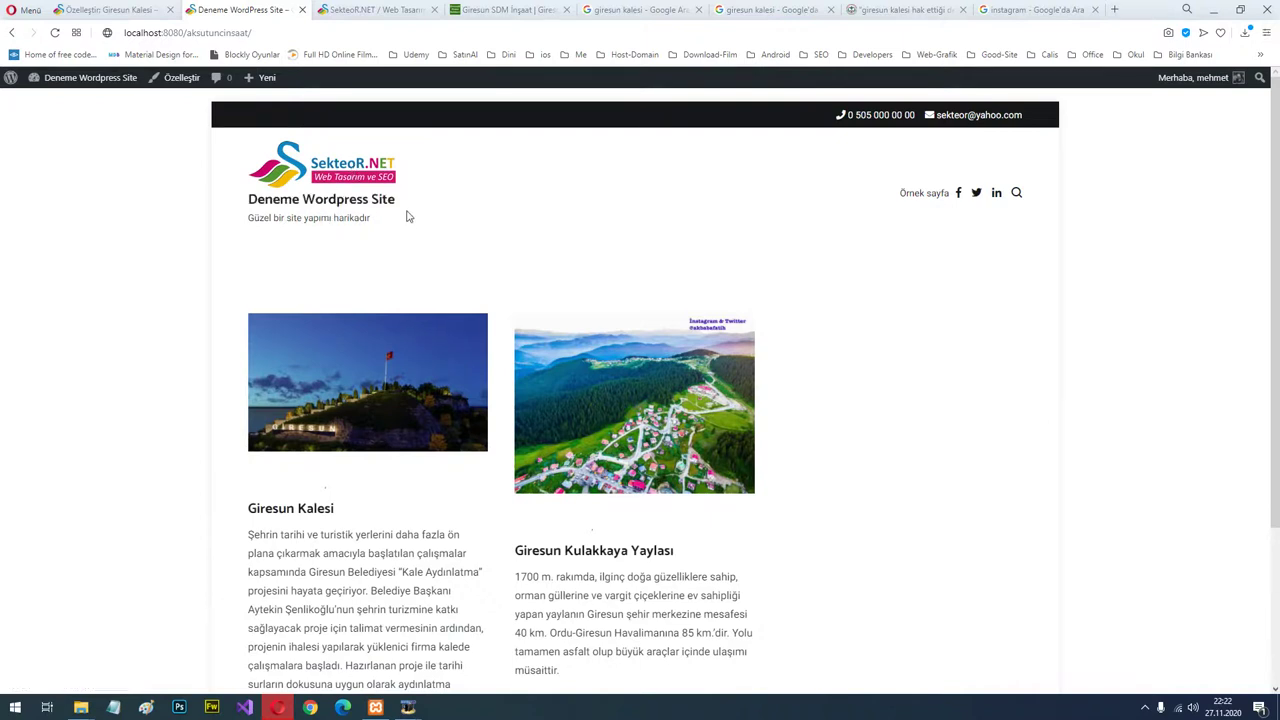
pyautogui.click(115, 10)
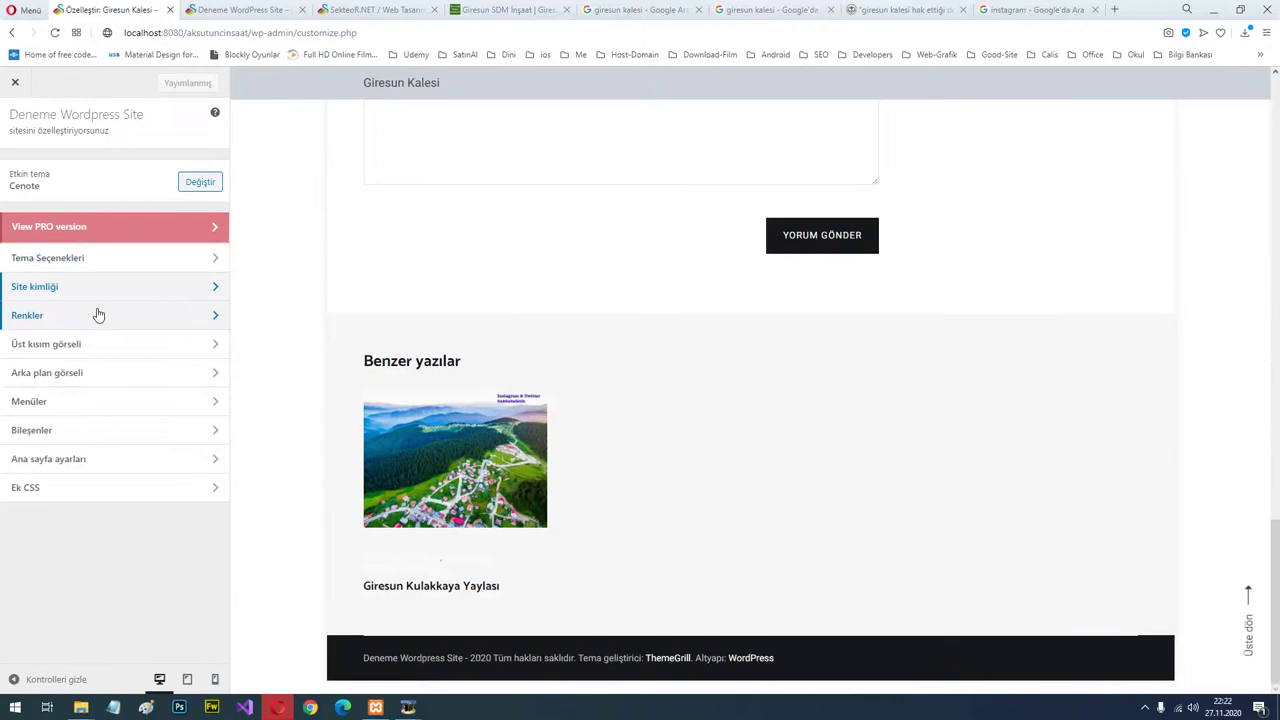
# Under Tema Seçenekleri > Üst Kısım, switch the black phone-and-email top bar off, then back on.
pyautogui.click(108, 260)
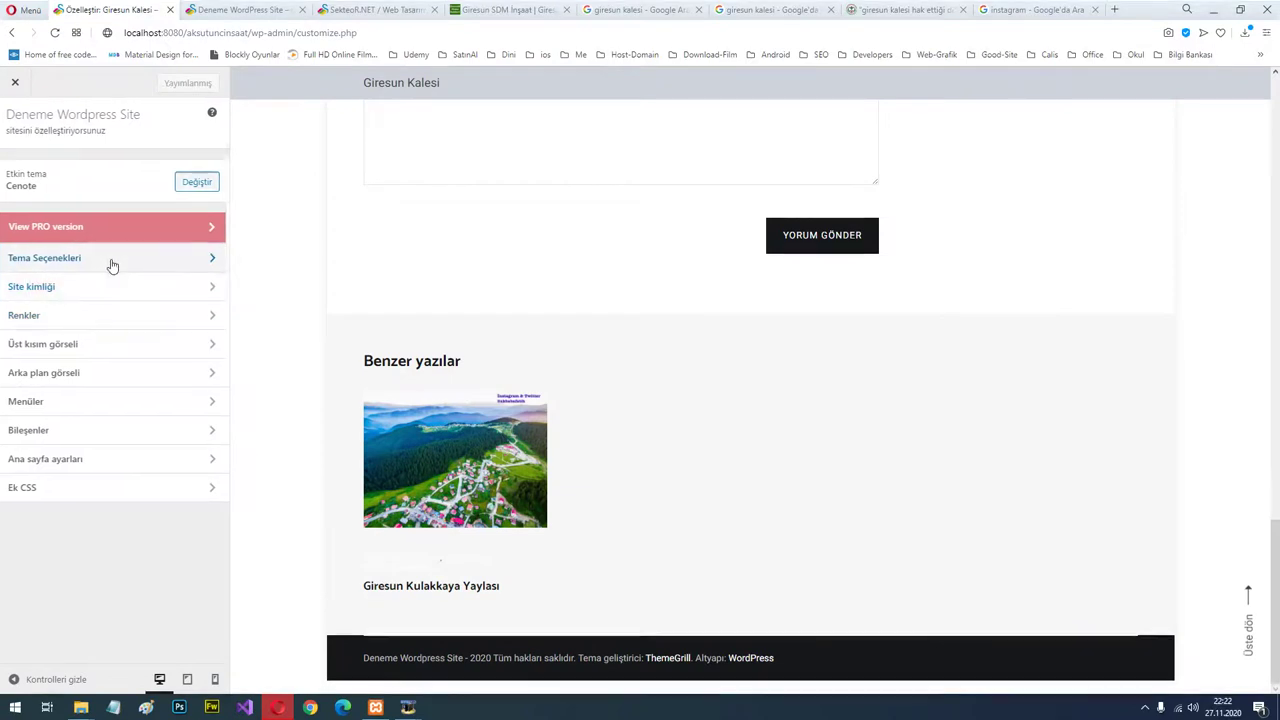
pyautogui.click(136, 202)
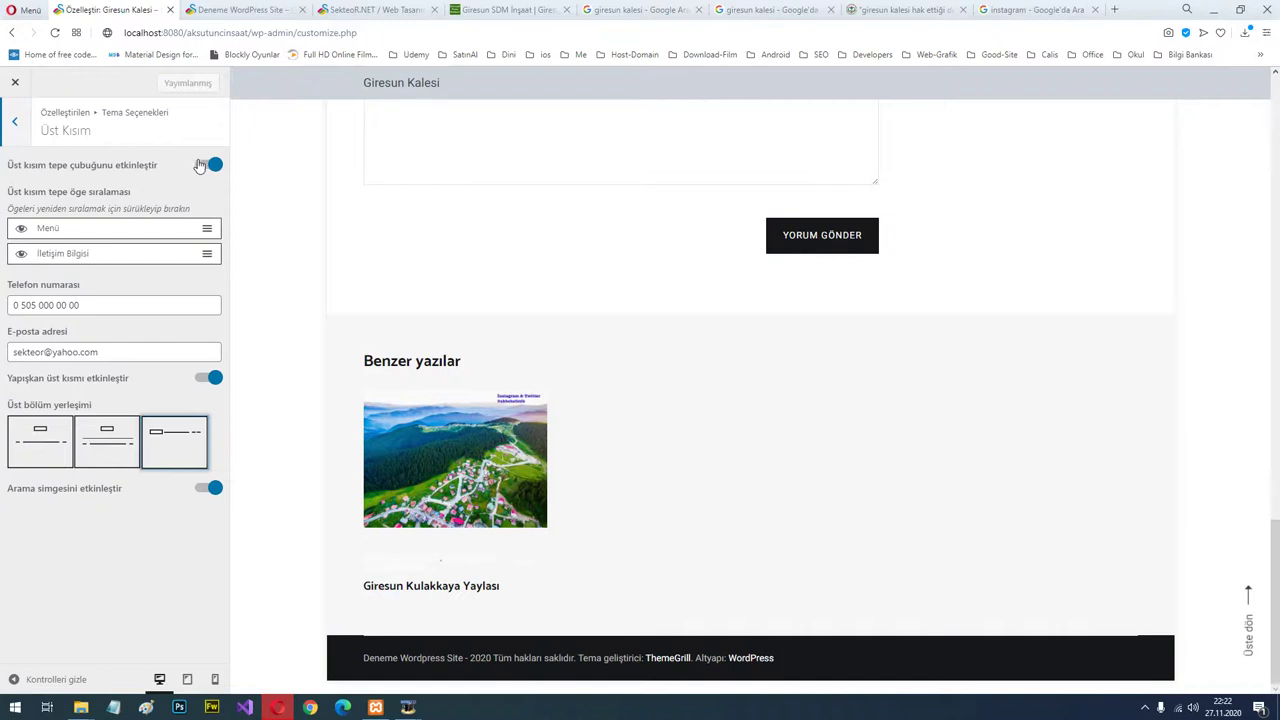
pyautogui.scroll(20, 600, 160)
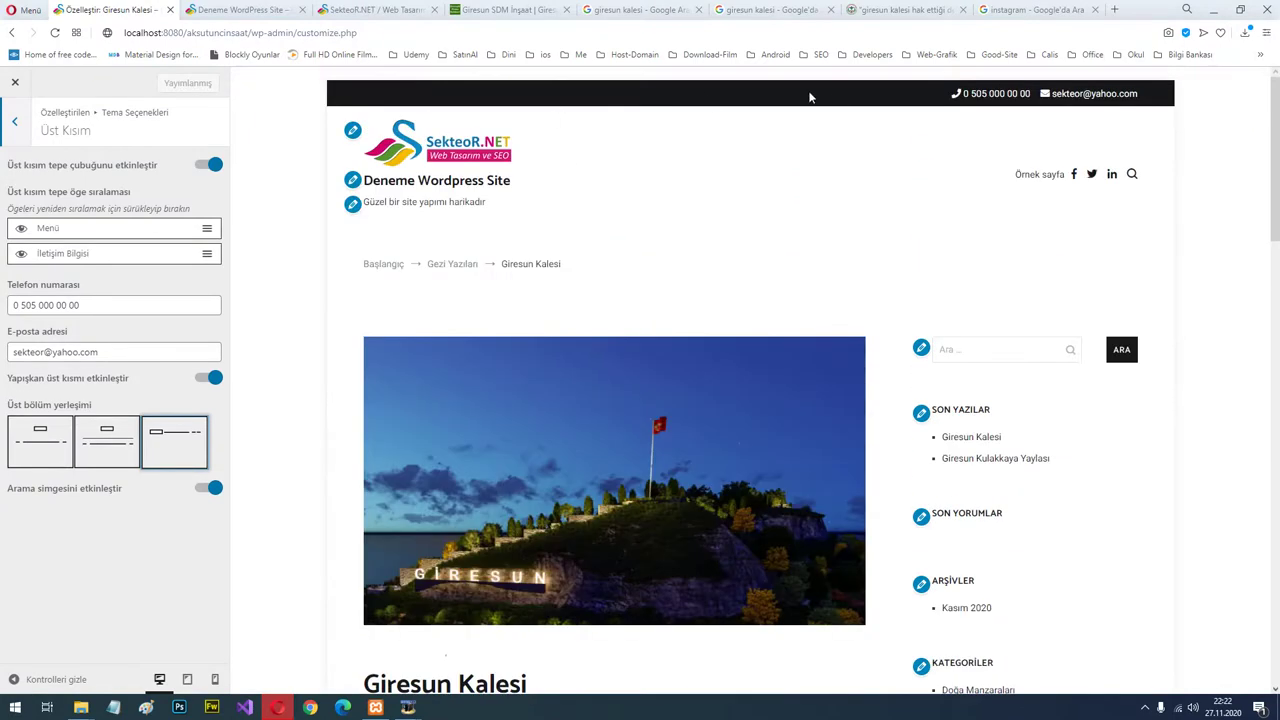
pyautogui.click(207, 166)
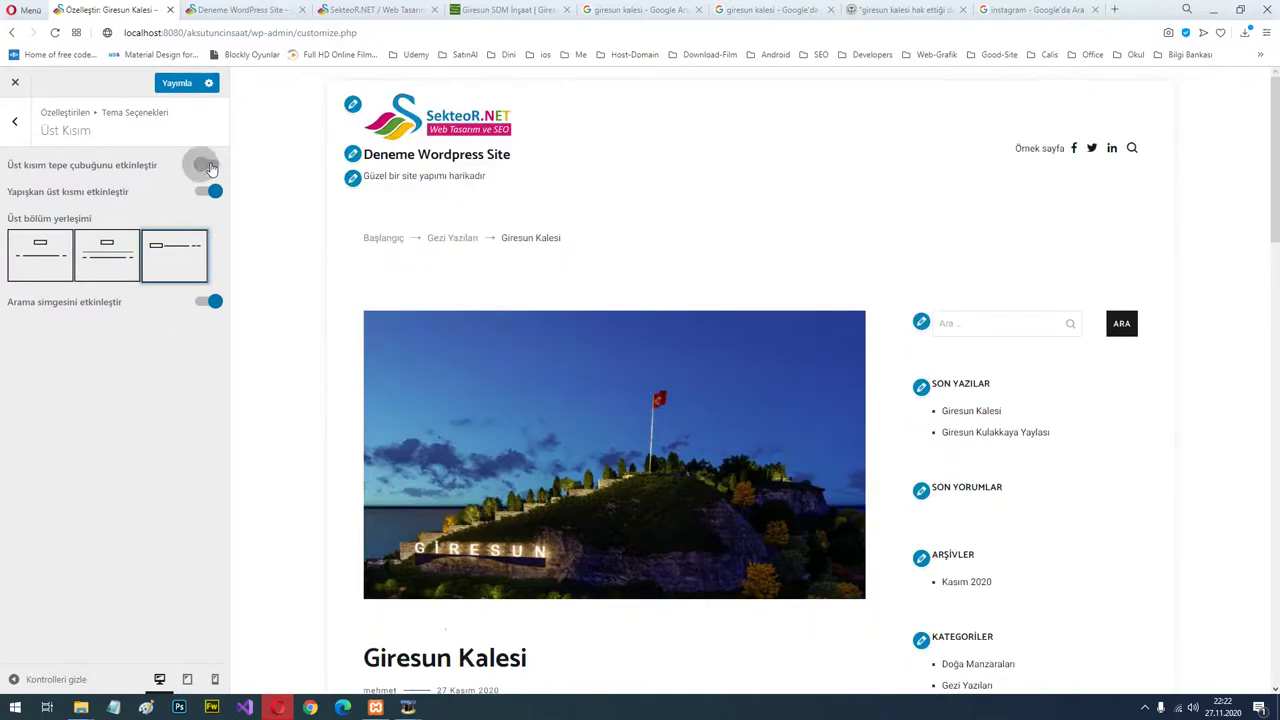
pyautogui.click(208, 166)
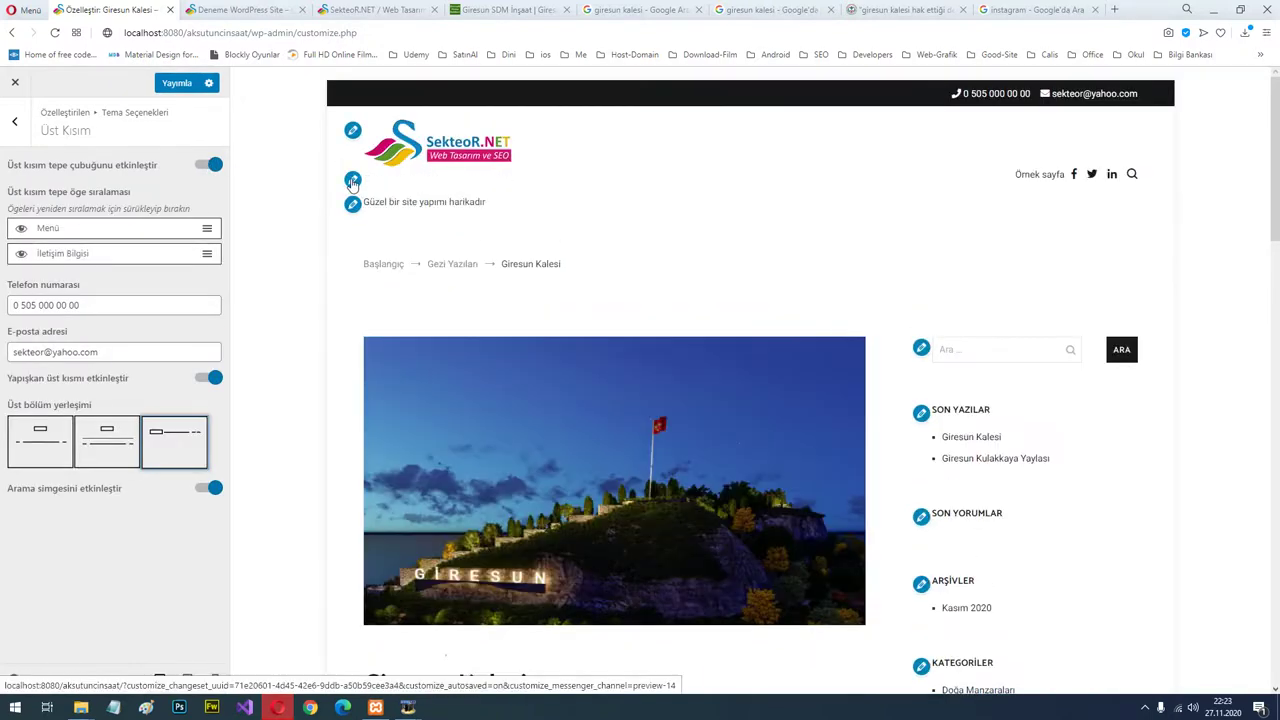
pyautogui.click(352, 183)
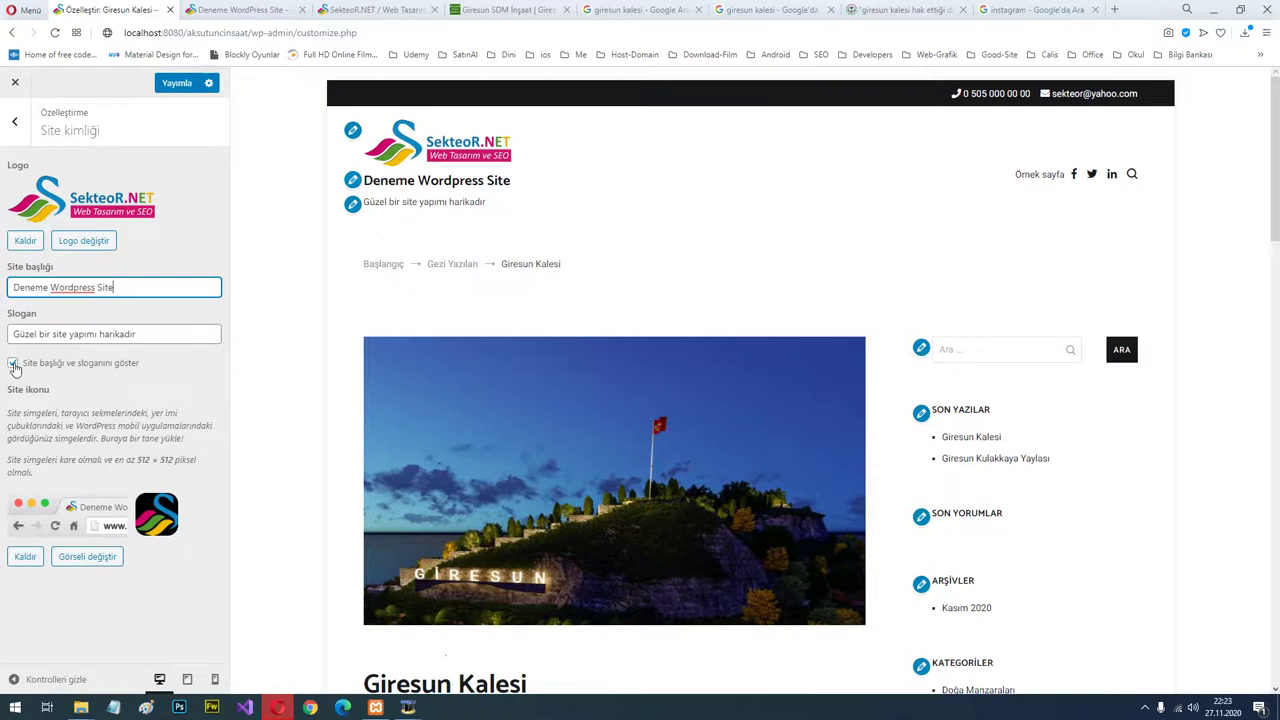
# Uncheck 'Site başlığı ve sloganını göster' to hide the title and tagline, and publish.
pyautogui.click(14, 365)
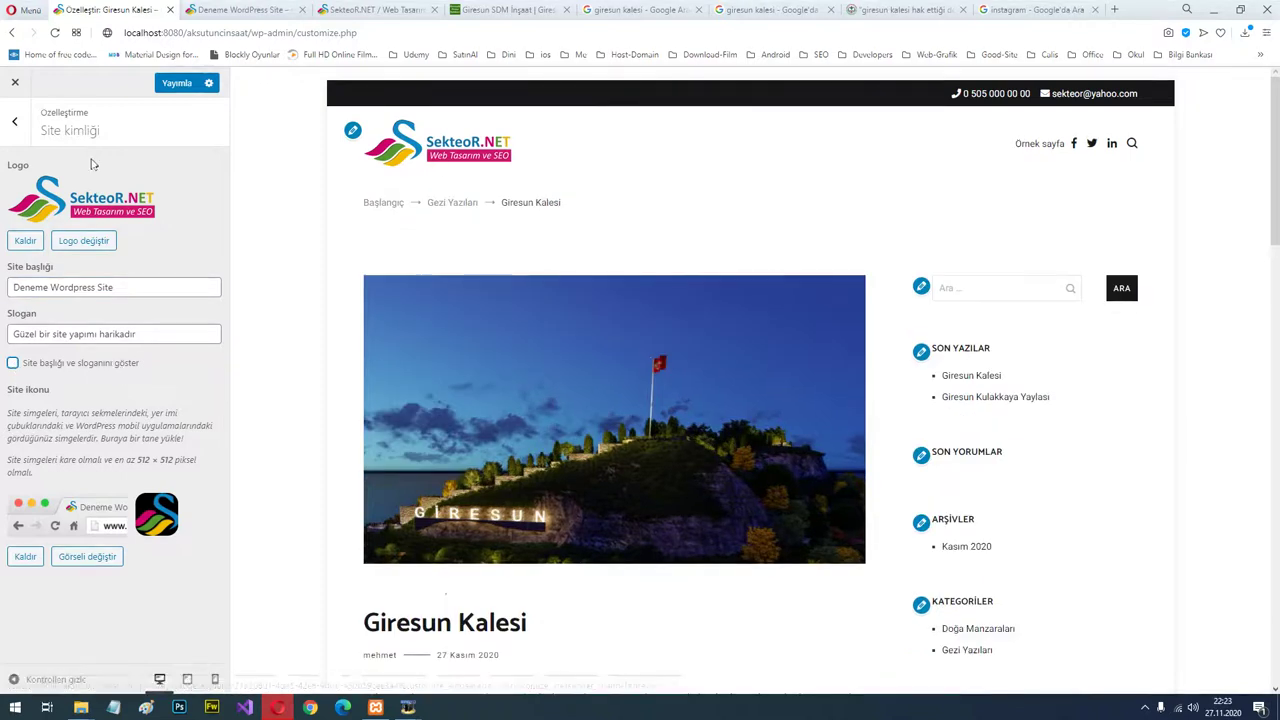
pyautogui.click(176, 84)
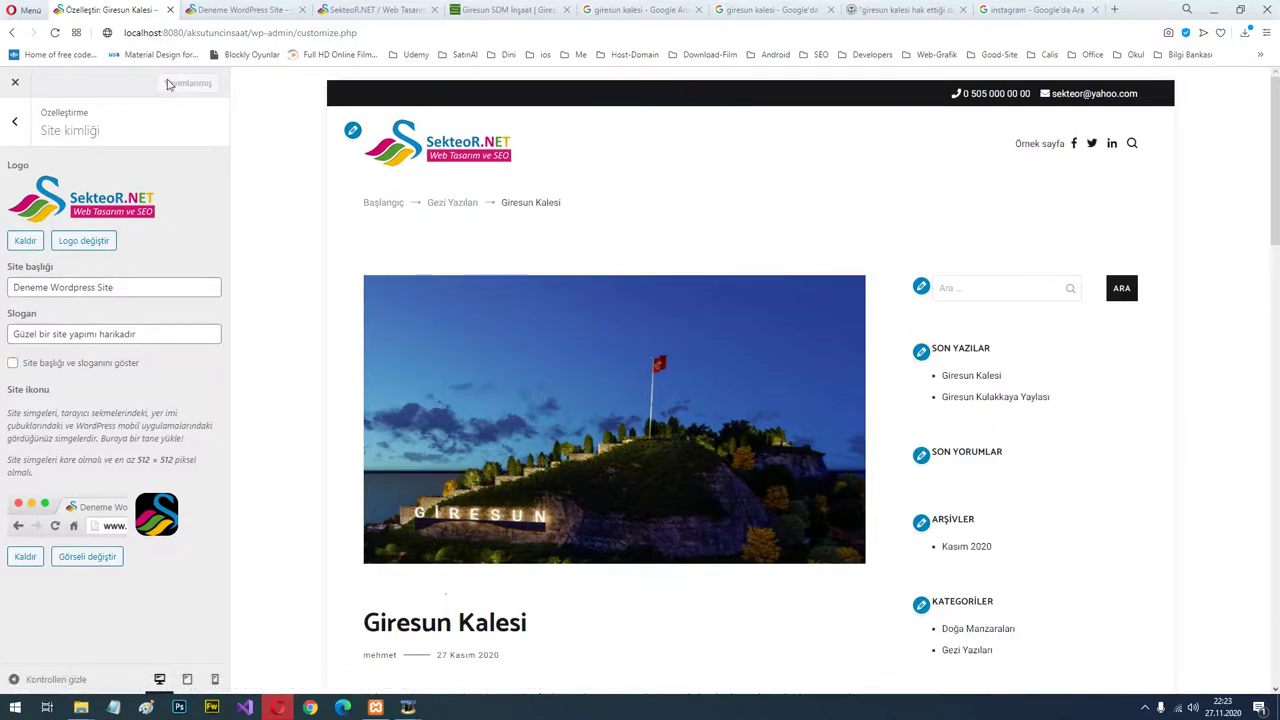
pyautogui.click(15, 121)
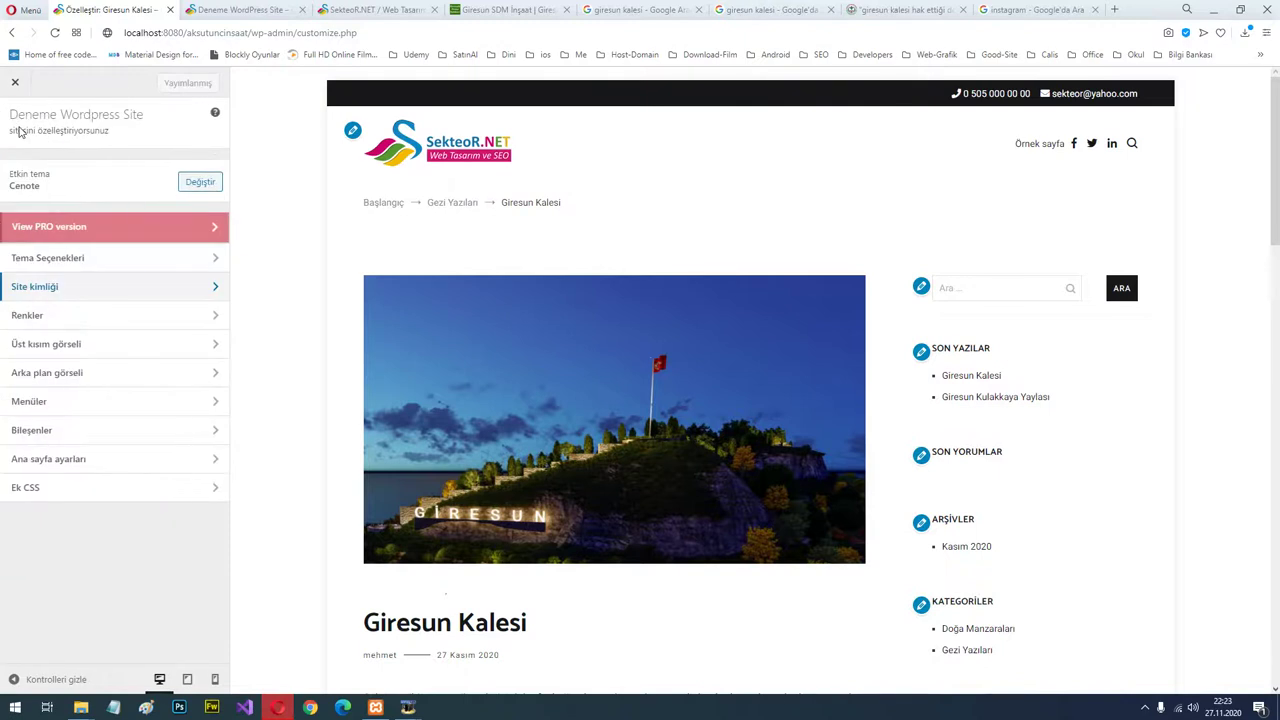
# Try light pink, grey, green #81d742 and pale green as the page background colour.
pyautogui.click(57, 322)
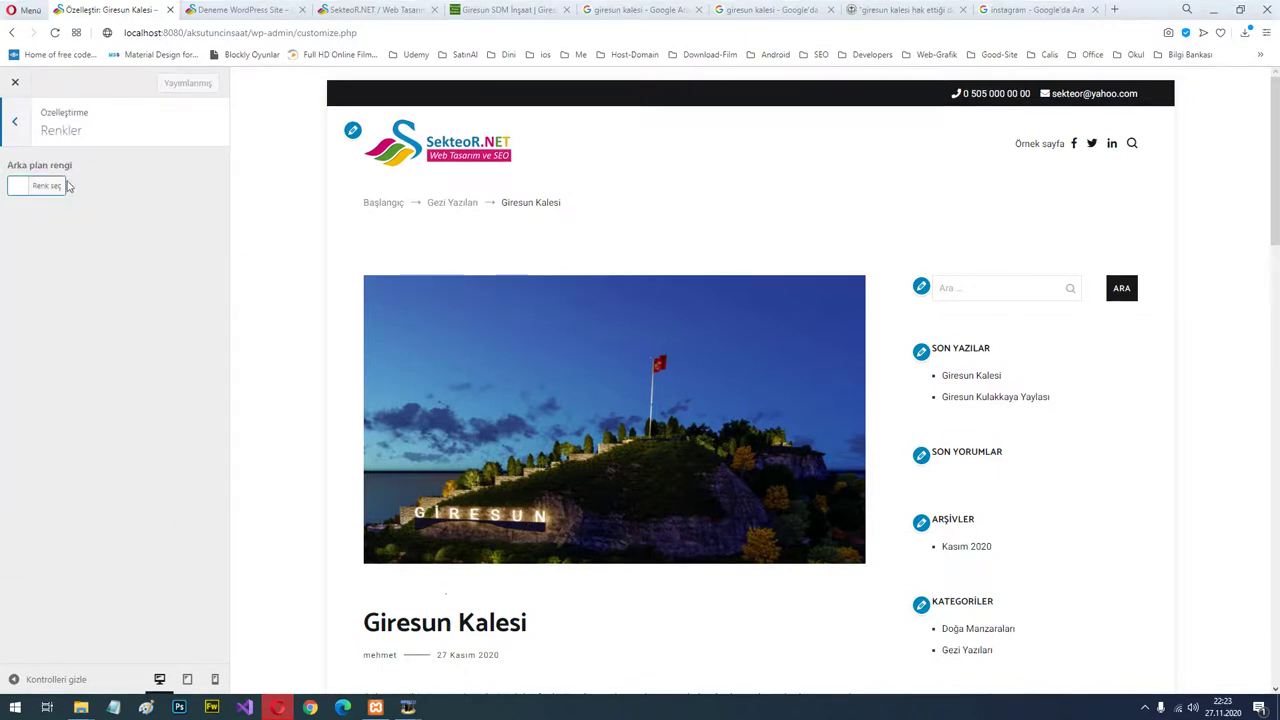
pyautogui.click(17, 190)
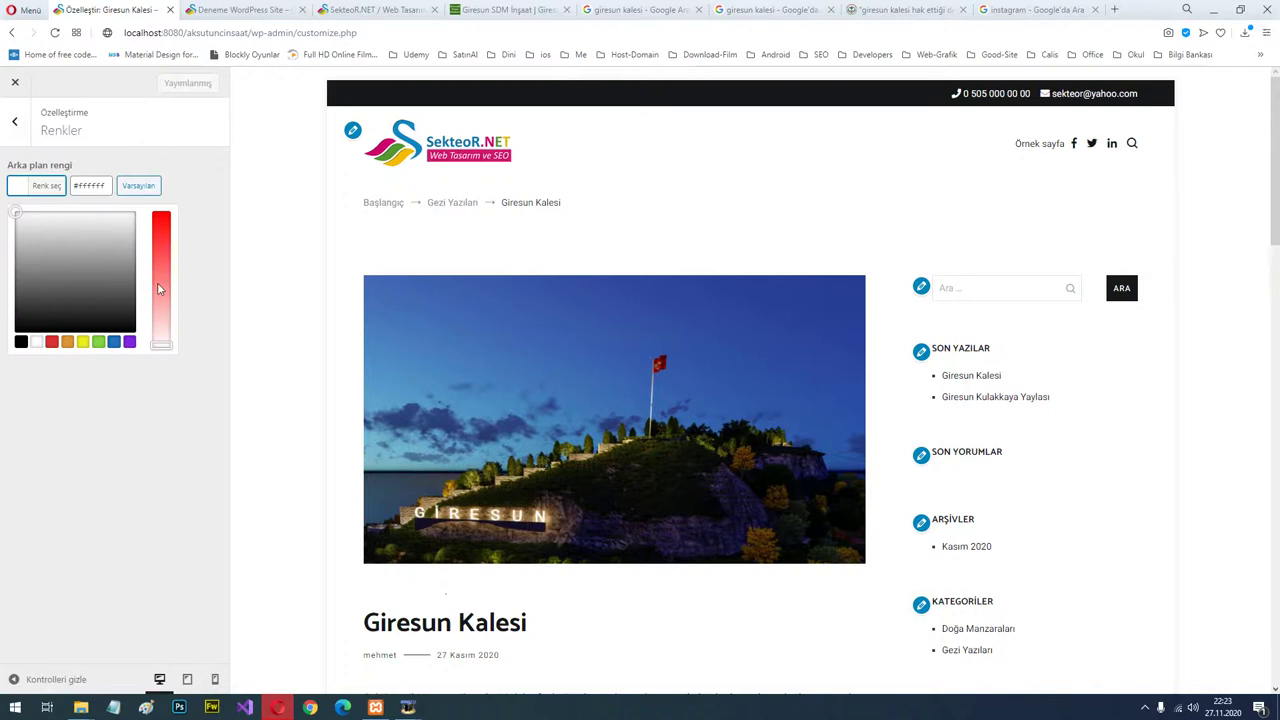
pyautogui.moveTo(157, 289); pyautogui.dragTo(159, 348)
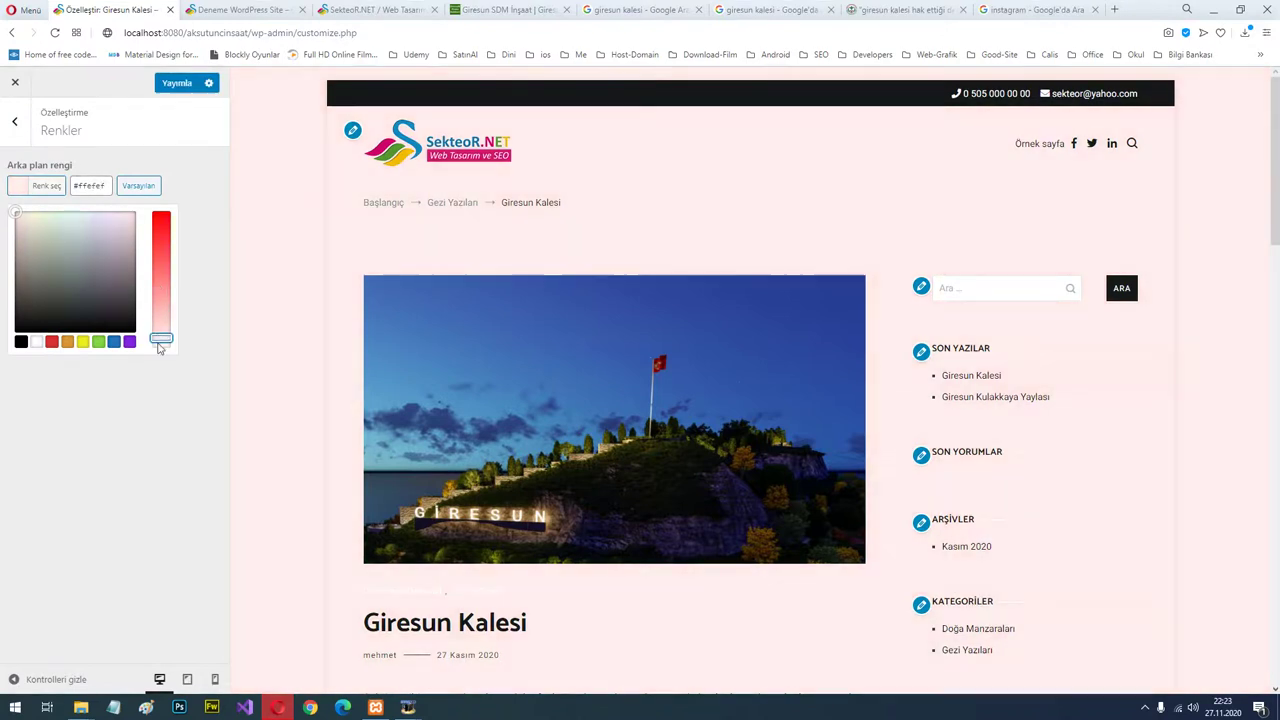
pyautogui.click(99, 294)
pyautogui.click(98, 341)
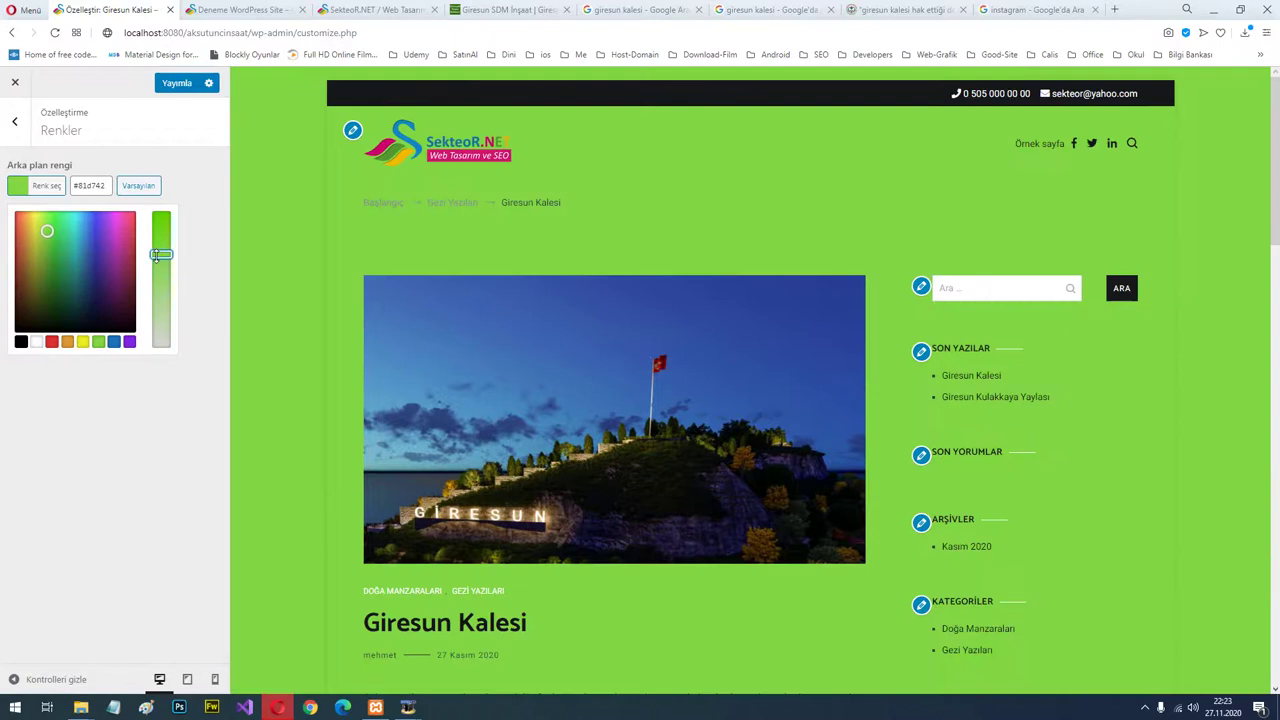
pyautogui.moveTo(158, 254); pyautogui.dragTo(155, 326)
pyautogui.moveTo(153, 344); pyautogui.dragTo(153, 318)
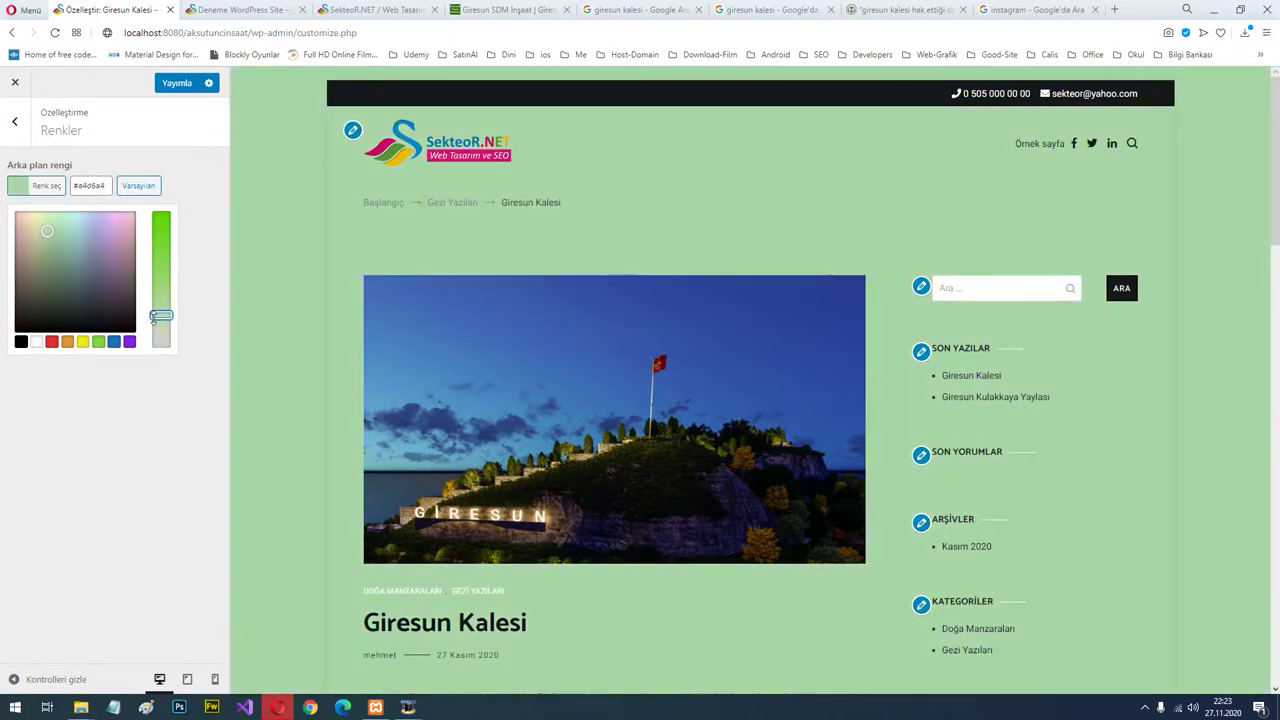
# Reset the background colour to default white #ffffff and publish the change.
pyautogui.click(132, 193)
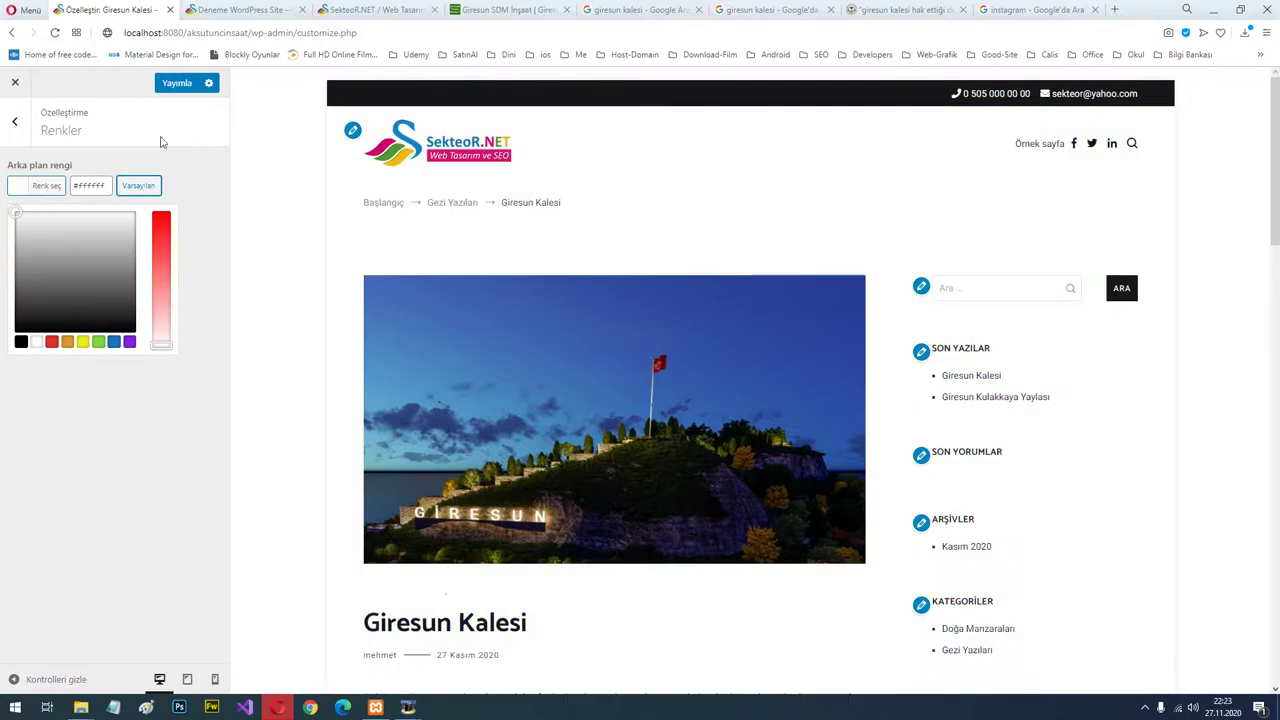
pyautogui.click(178, 84)
pyautogui.click(17, 126)
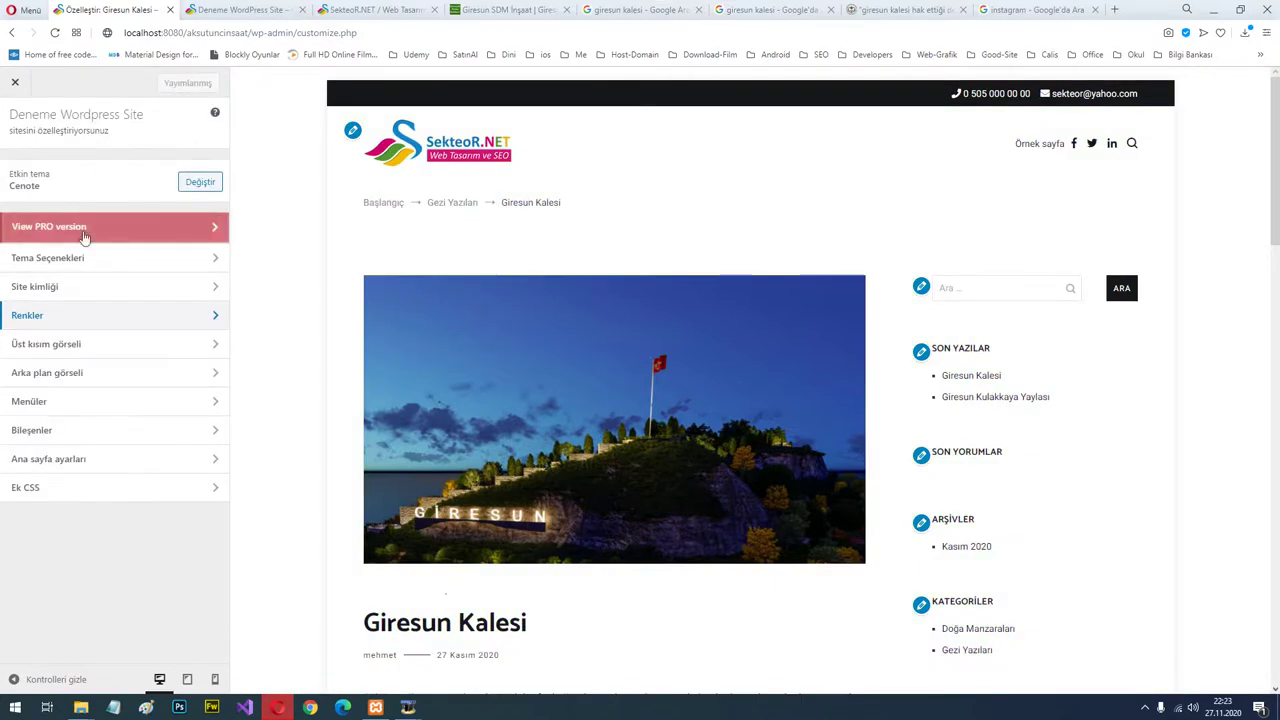
pyautogui.click(126, 350)
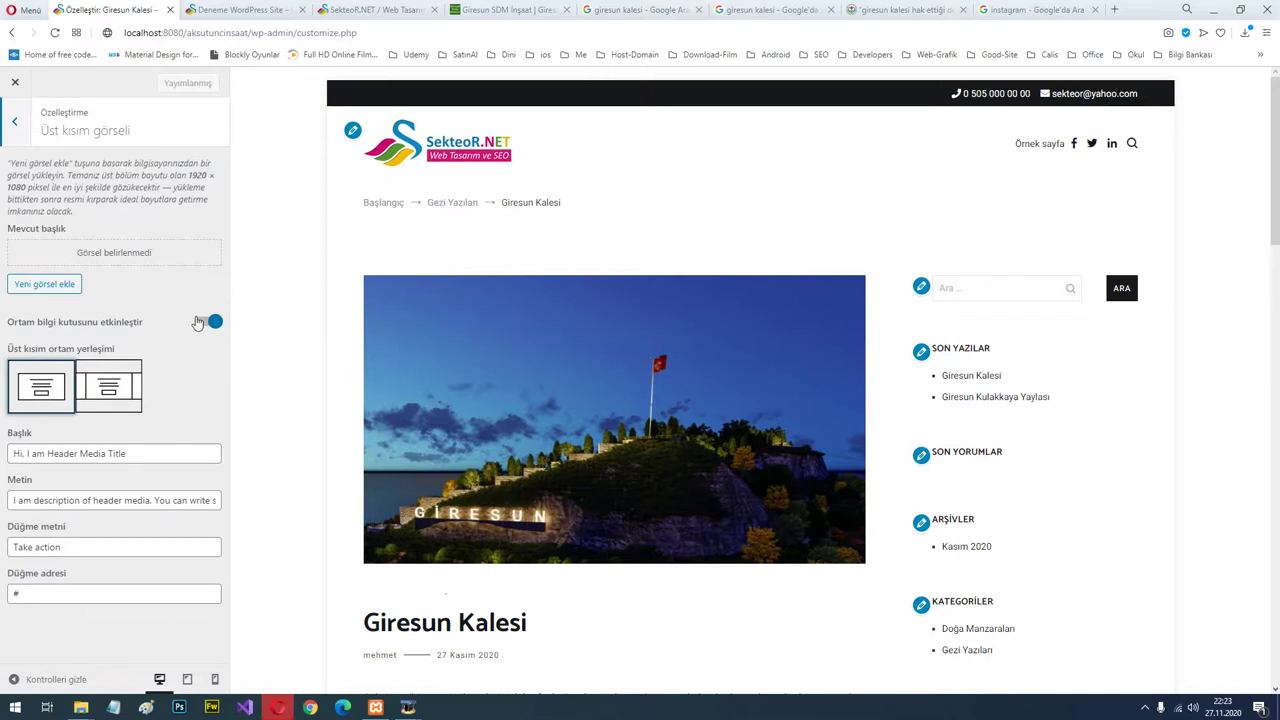
# Set the fifth media-library image, the aerial village photo, as header, cropped to its lower part.
pyautogui.click(38, 285)
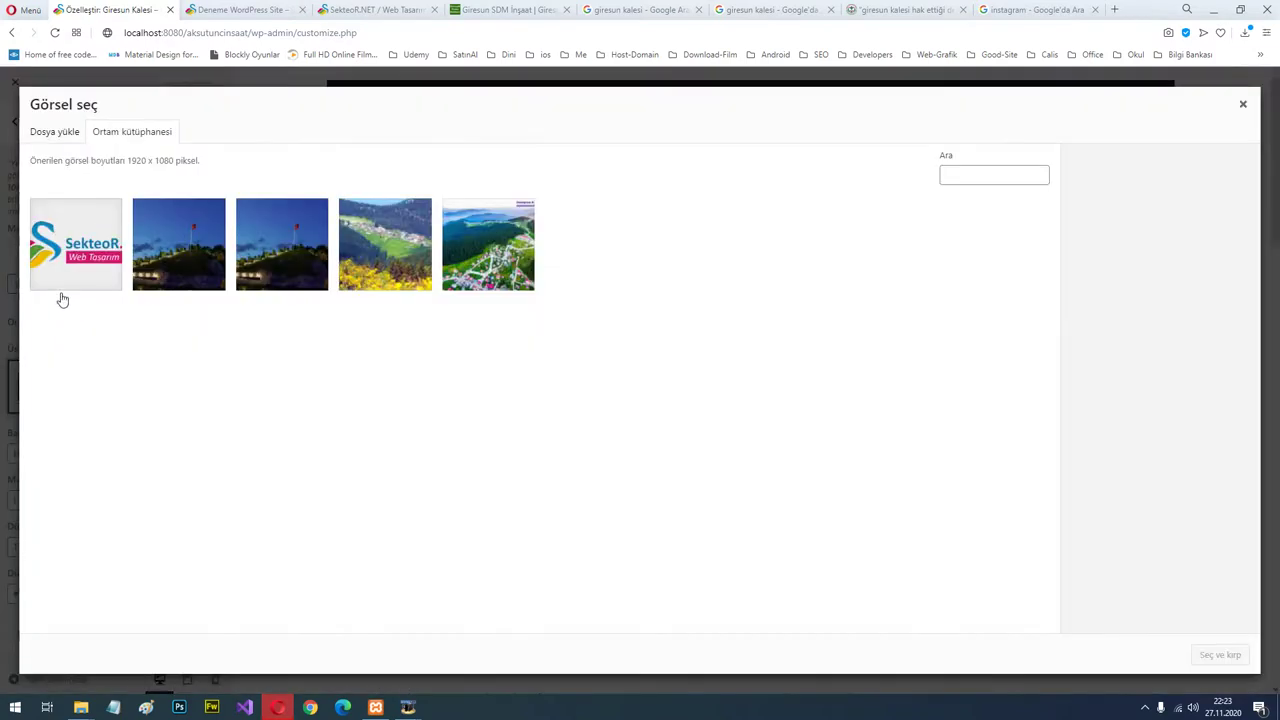
pyautogui.click(478, 256)
pyautogui.click(478, 256)
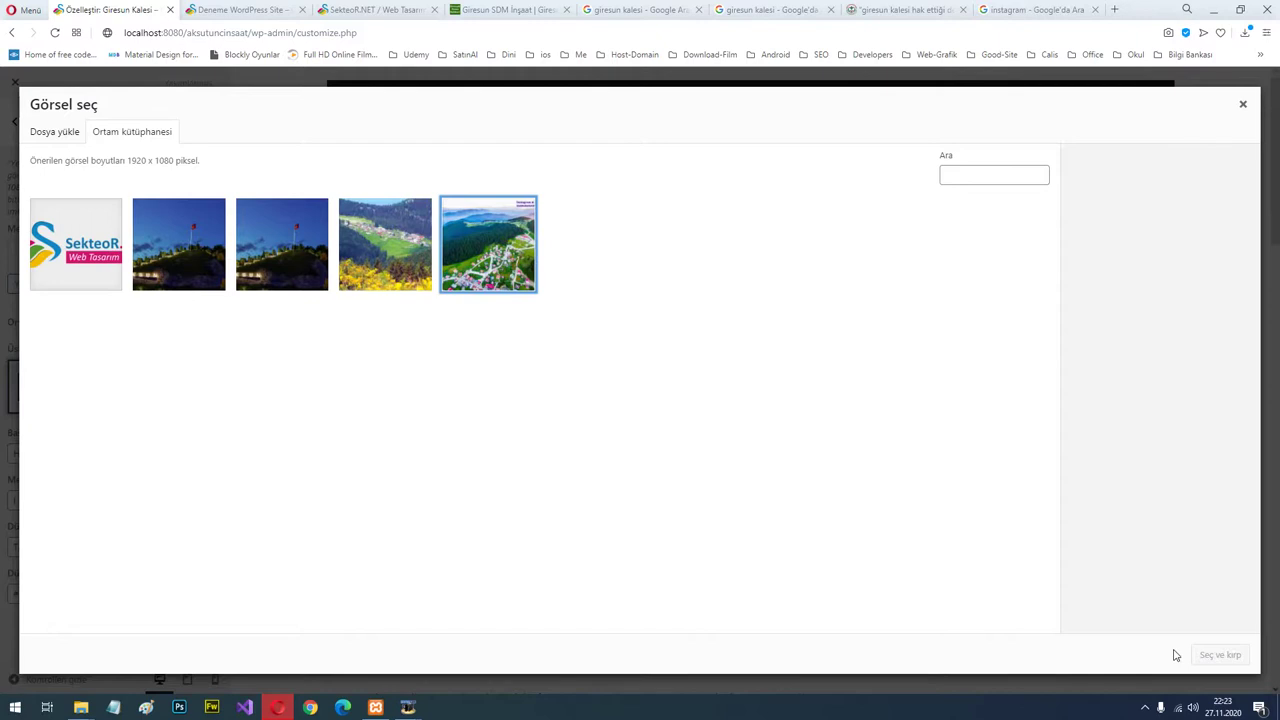
pyautogui.click(505, 270)
pyautogui.click(1220, 655)
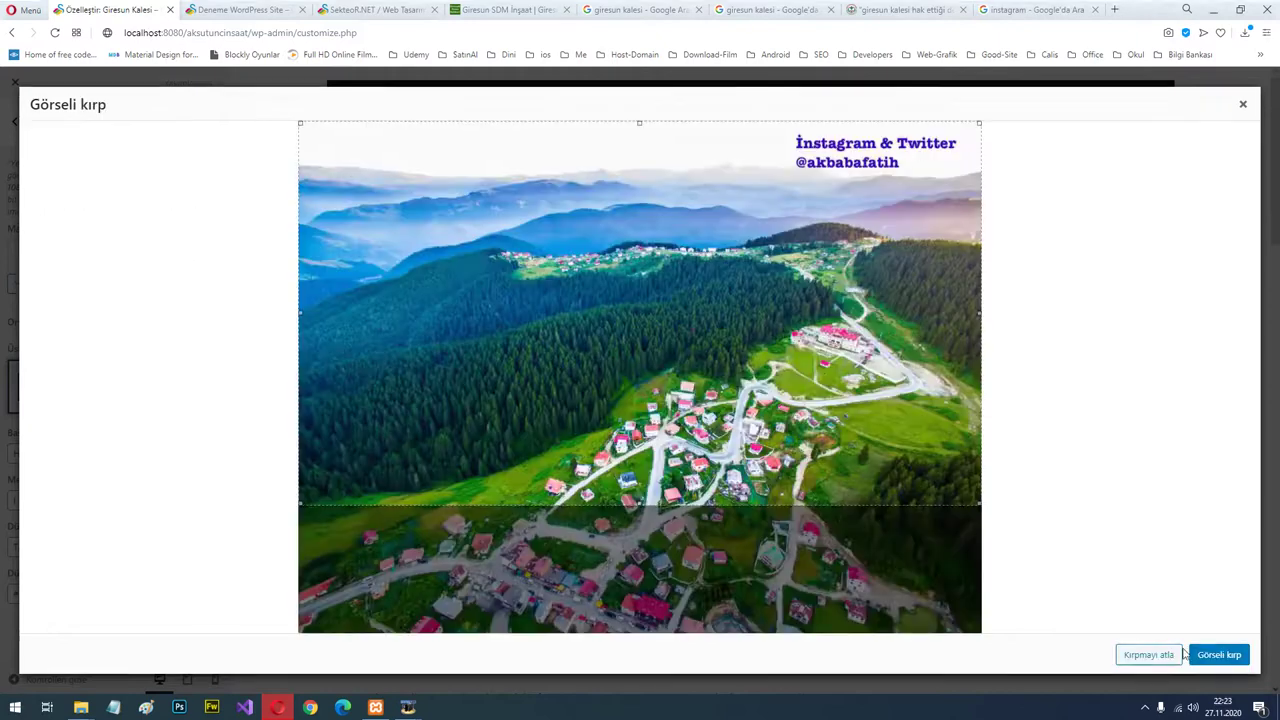
pyautogui.moveTo(907, 474); pyautogui.dragTo(903, 600)
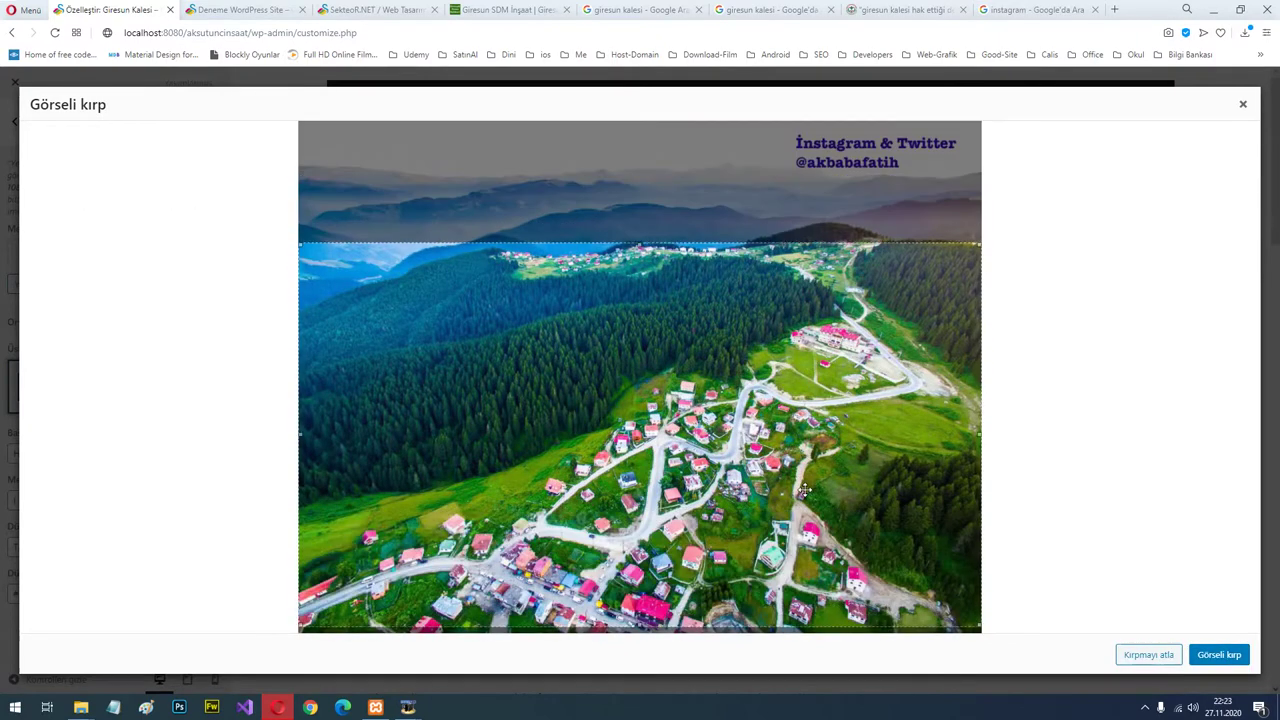
pyautogui.click(1220, 654)
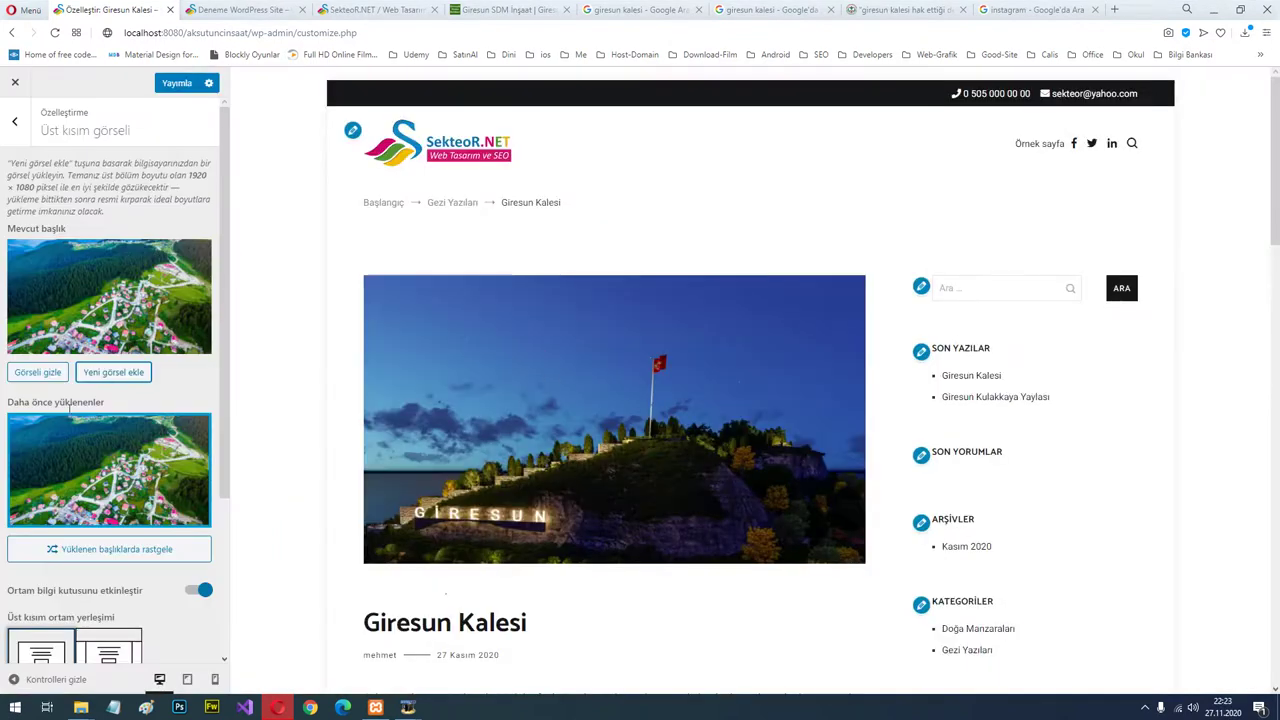
# Switch the header to its second layout and change the title to 'Giresundan Manzaralar'.
pyautogui.scroll(-4, 107, 546)
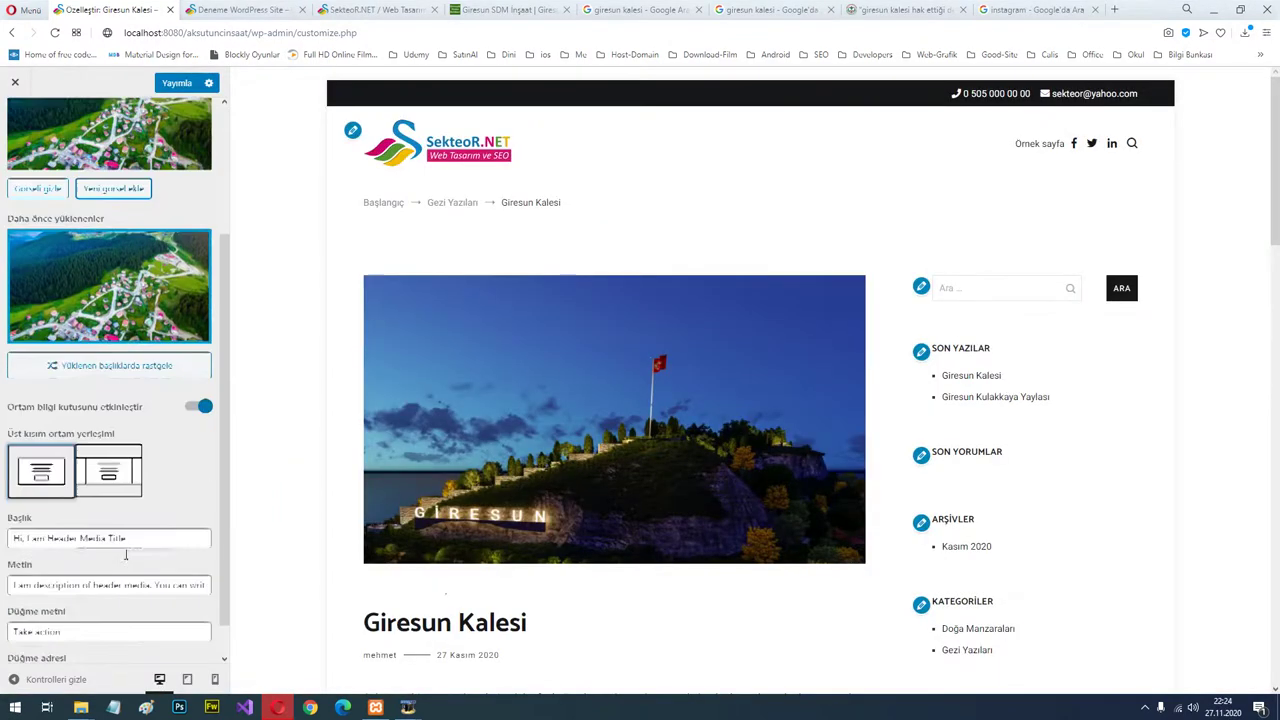
pyautogui.click(117, 466)
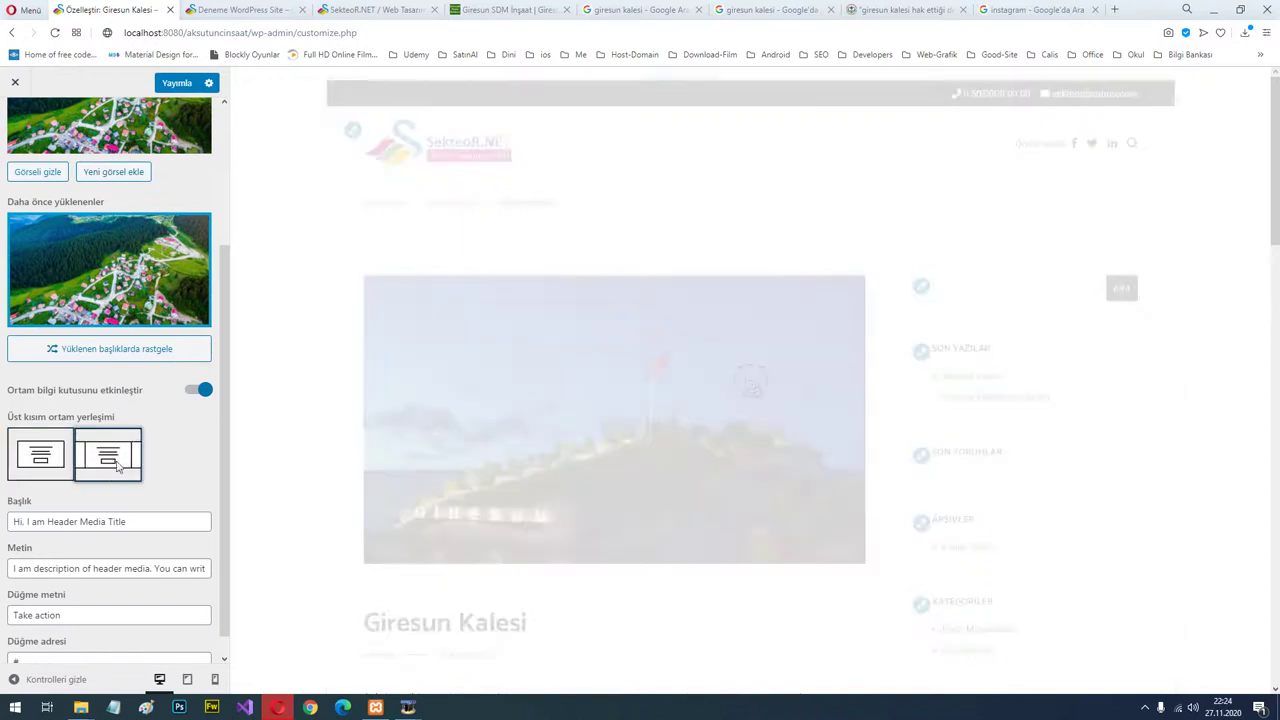
pyautogui.click(462, 158)
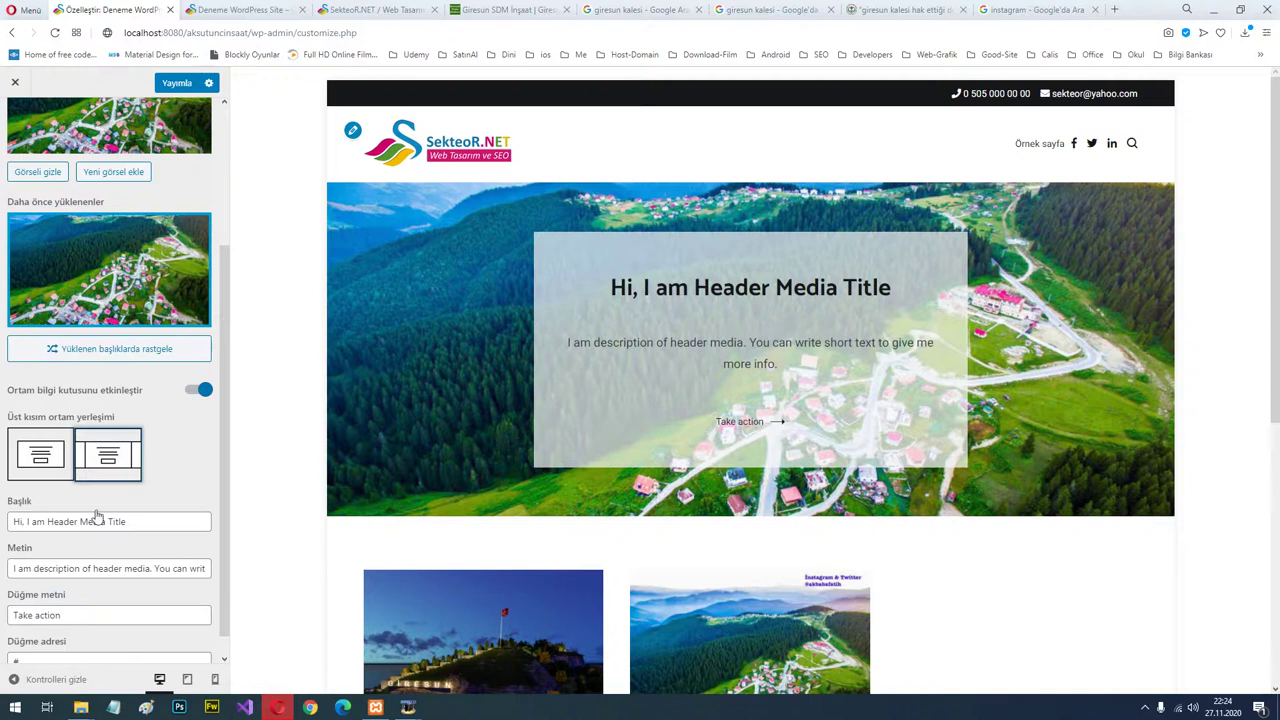
pyautogui.moveTo(143, 521); pyautogui.dragTo(5, 530)
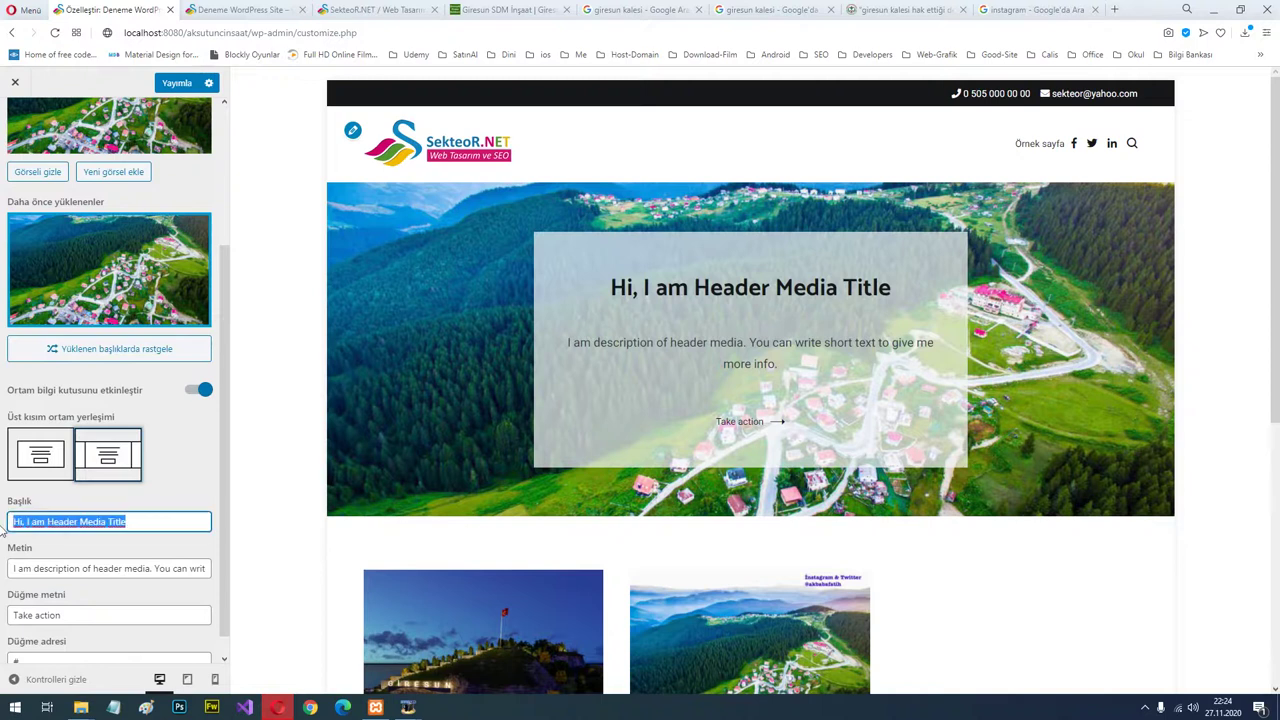
pyautogui.write('Giresundan Ma')
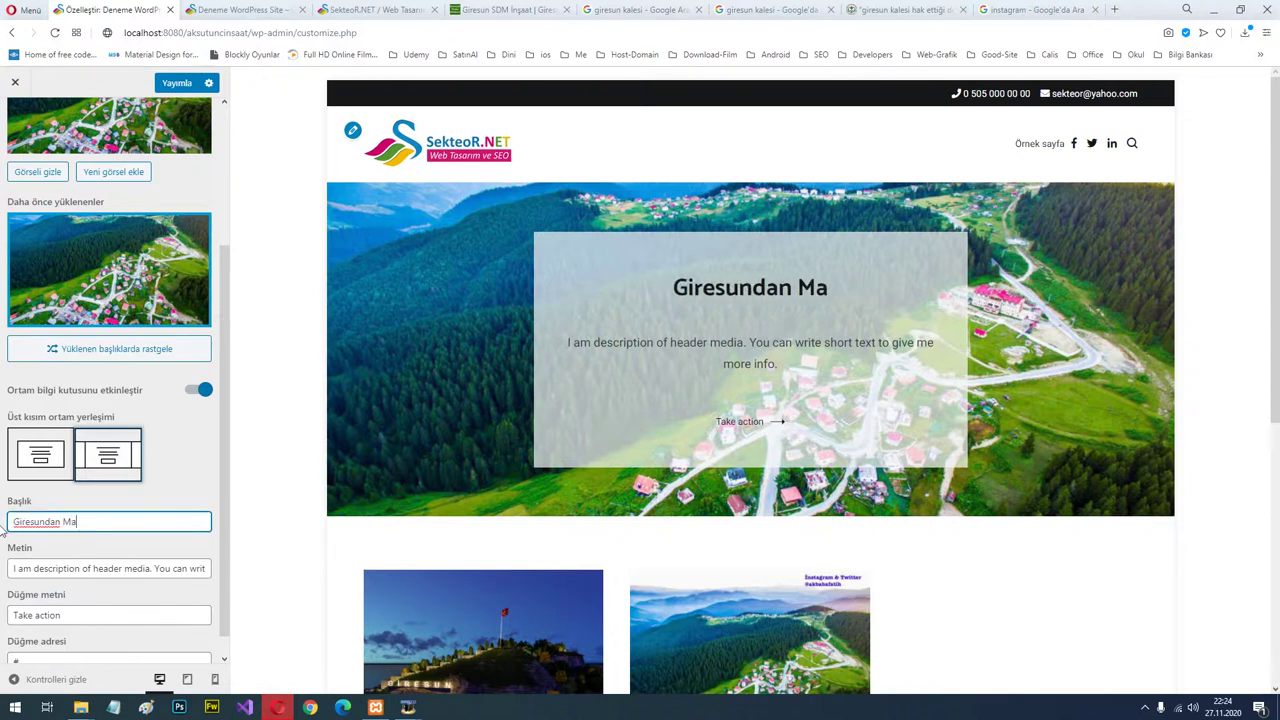
pyautogui.write('nzaralar')
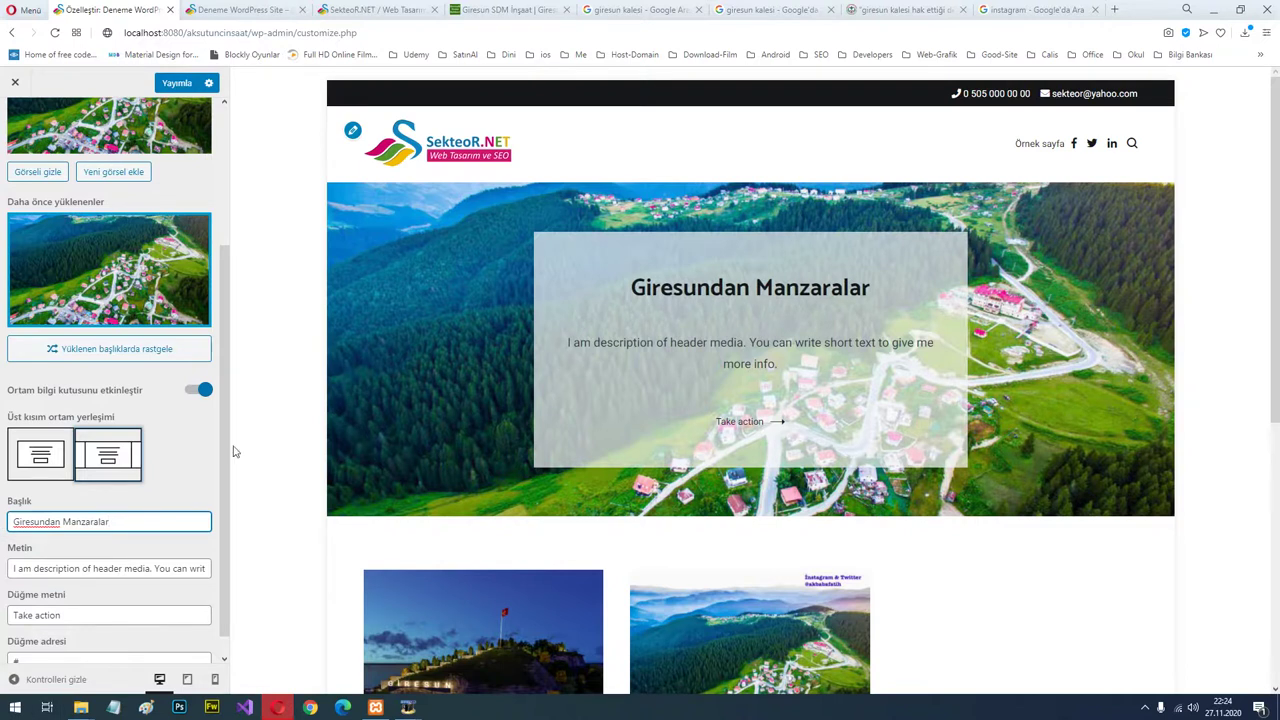
pyautogui.click(102, 568)
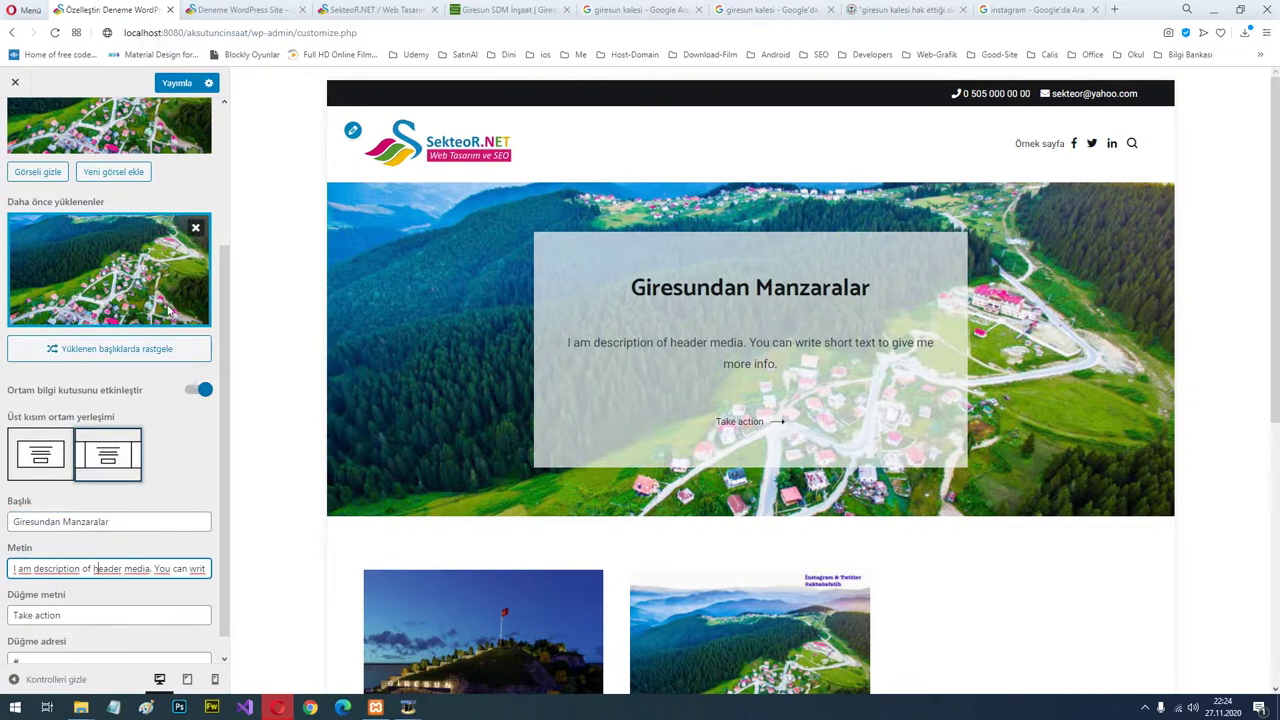
# Publish the header changes and preview the Giresun Kulakkaya Yaylası post, then the home page.
pyautogui.click(179, 85)
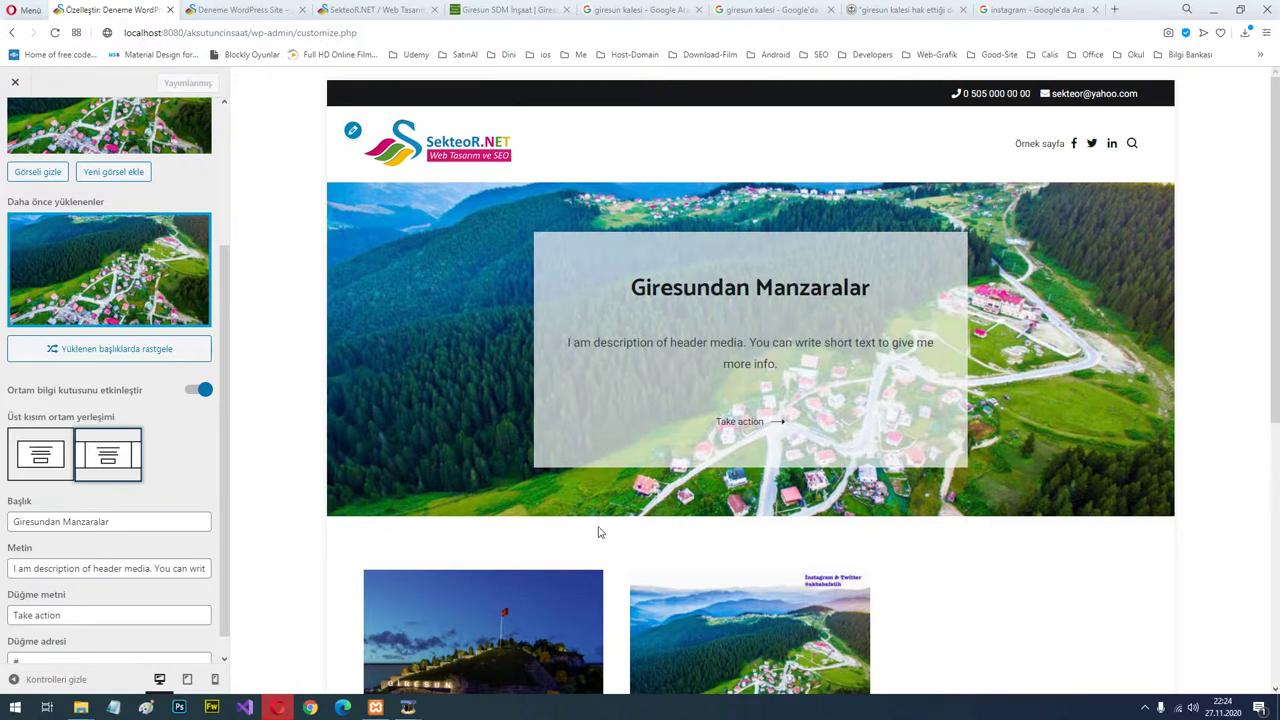
pyautogui.scroll(-3, 598, 532)
pyautogui.click(707, 482)
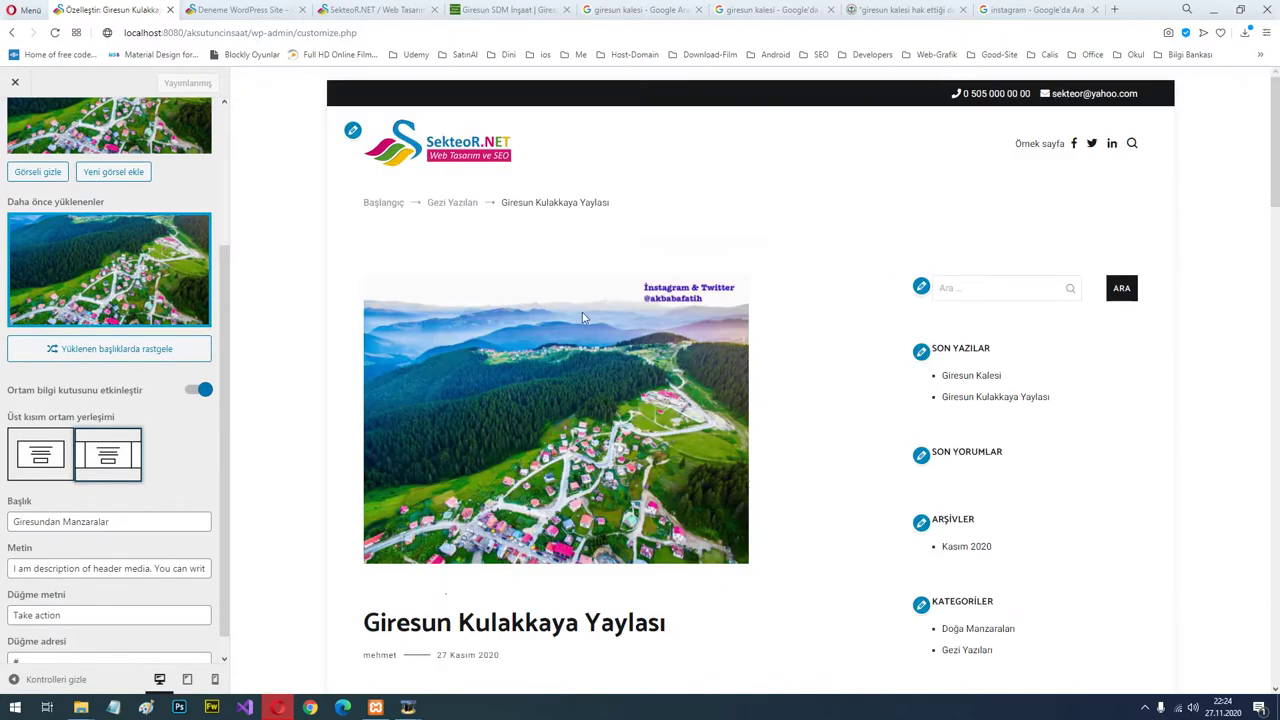
pyautogui.scroll(-3, 582, 312)
pyautogui.scroll(3, 520, 240)
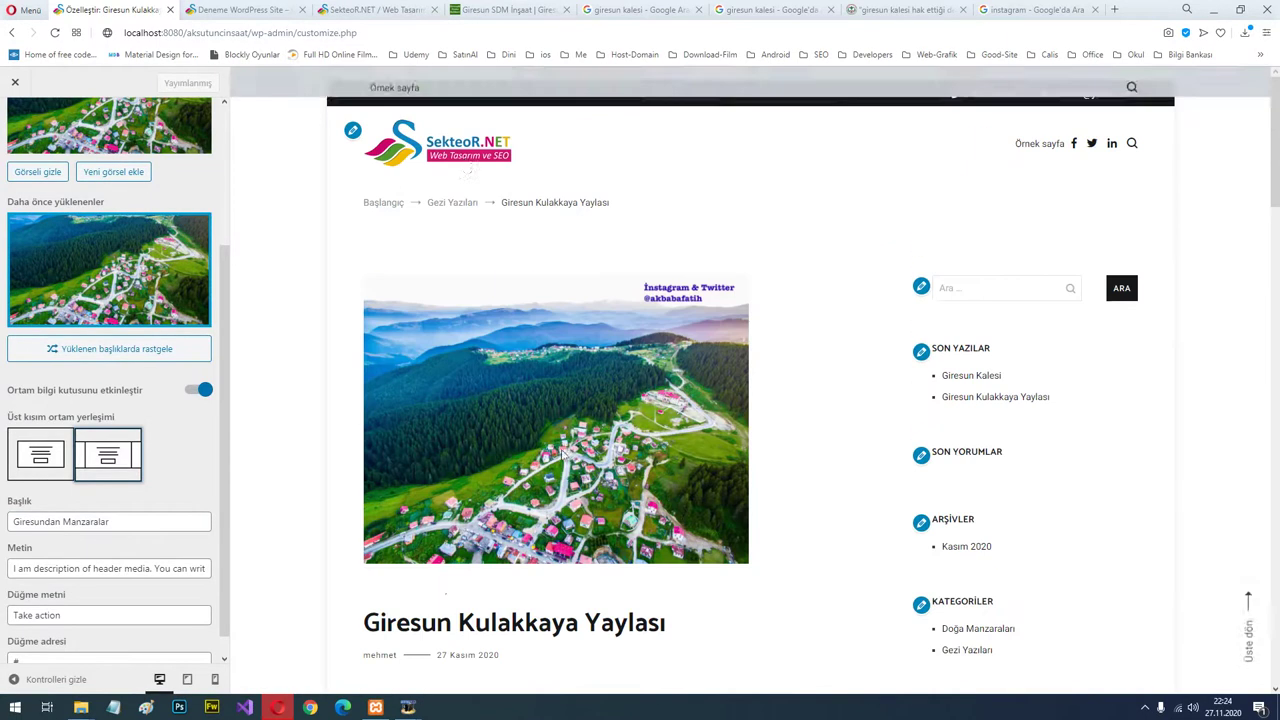
pyautogui.click(465, 163)
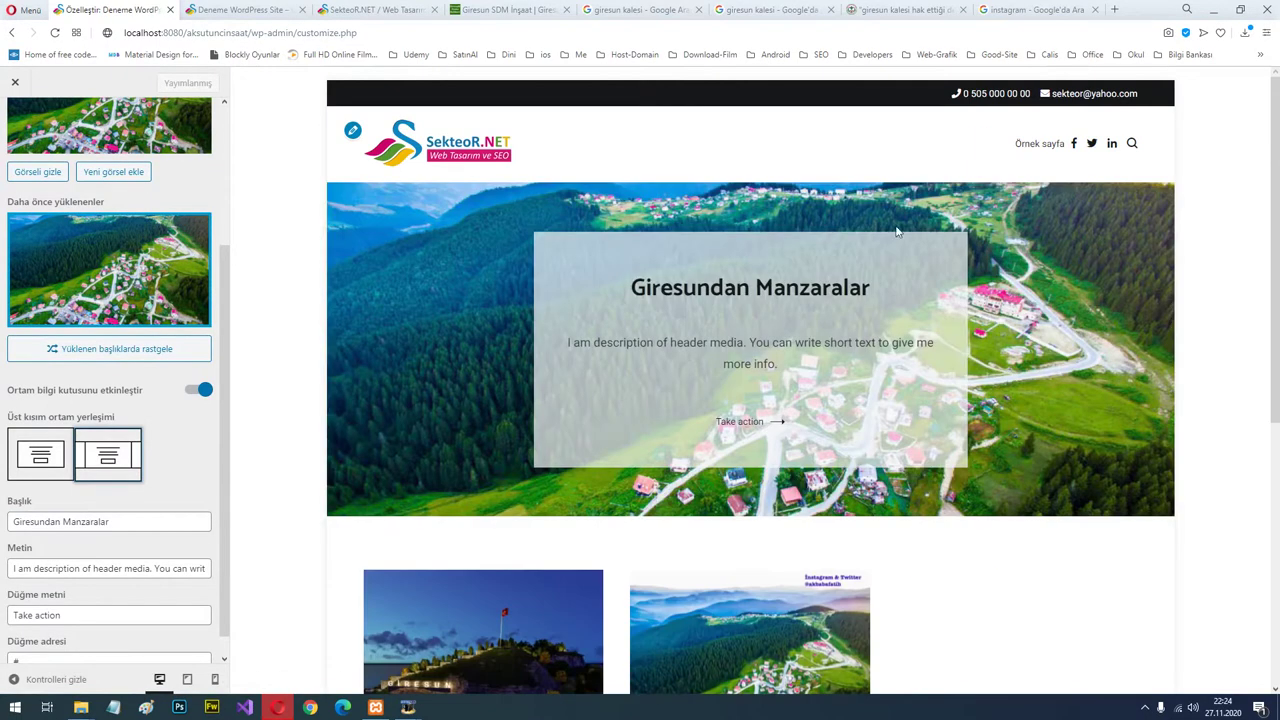
pyautogui.scroll(-10, 1194, 314)
pyautogui.scroll(10, 1200, 314)
pyautogui.scroll(3, 158, 348)
# View the background image settings and leave them unchanged.
pyautogui.click(16, 118)
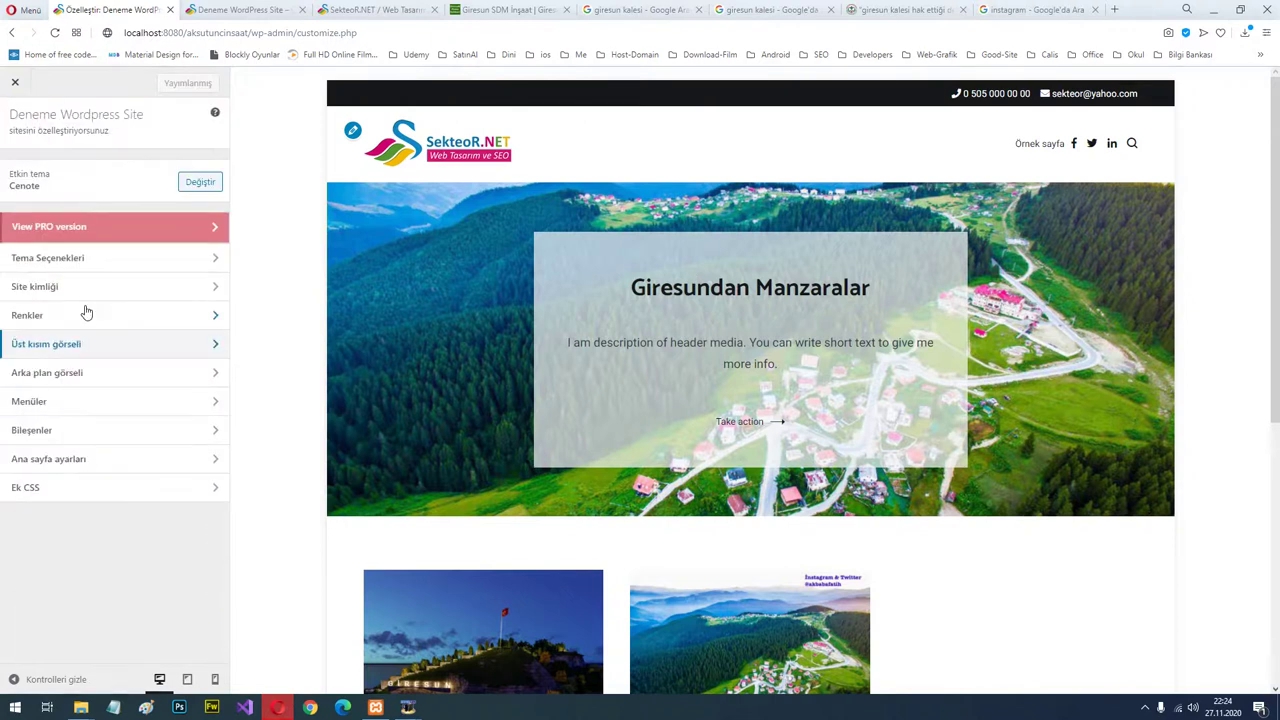
pyautogui.click(79, 374)
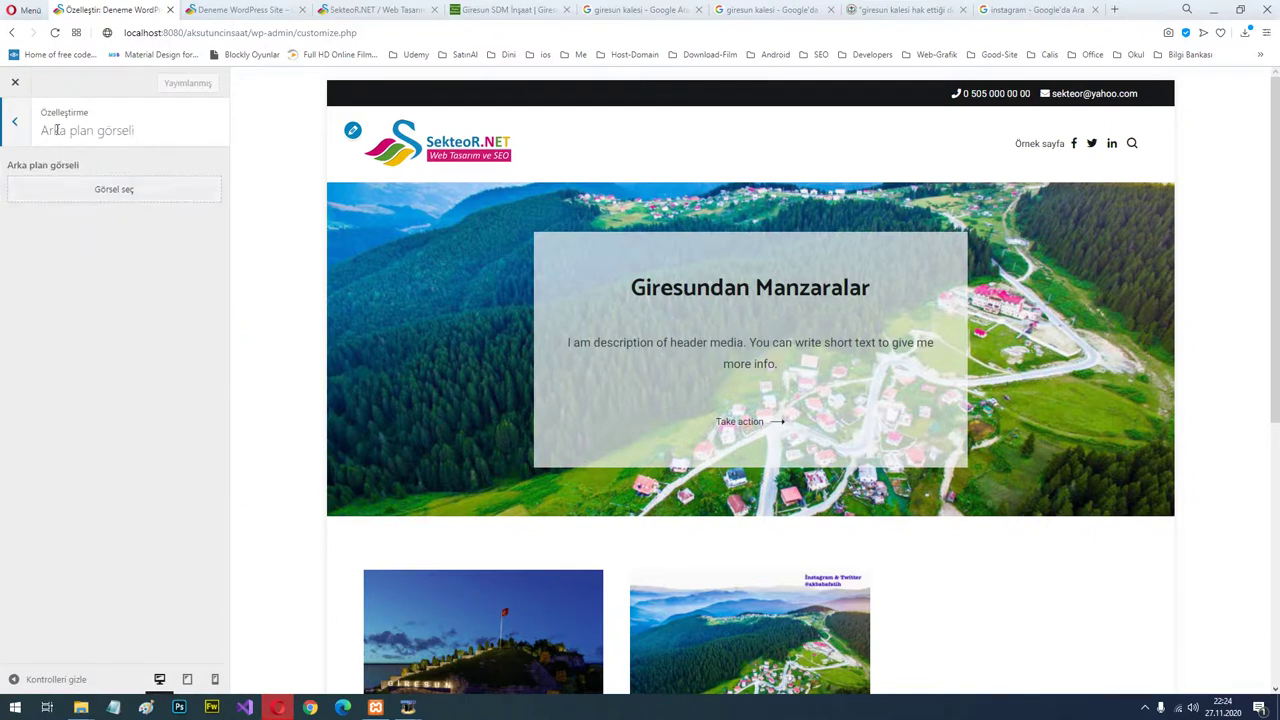
pyautogui.click(18, 123)
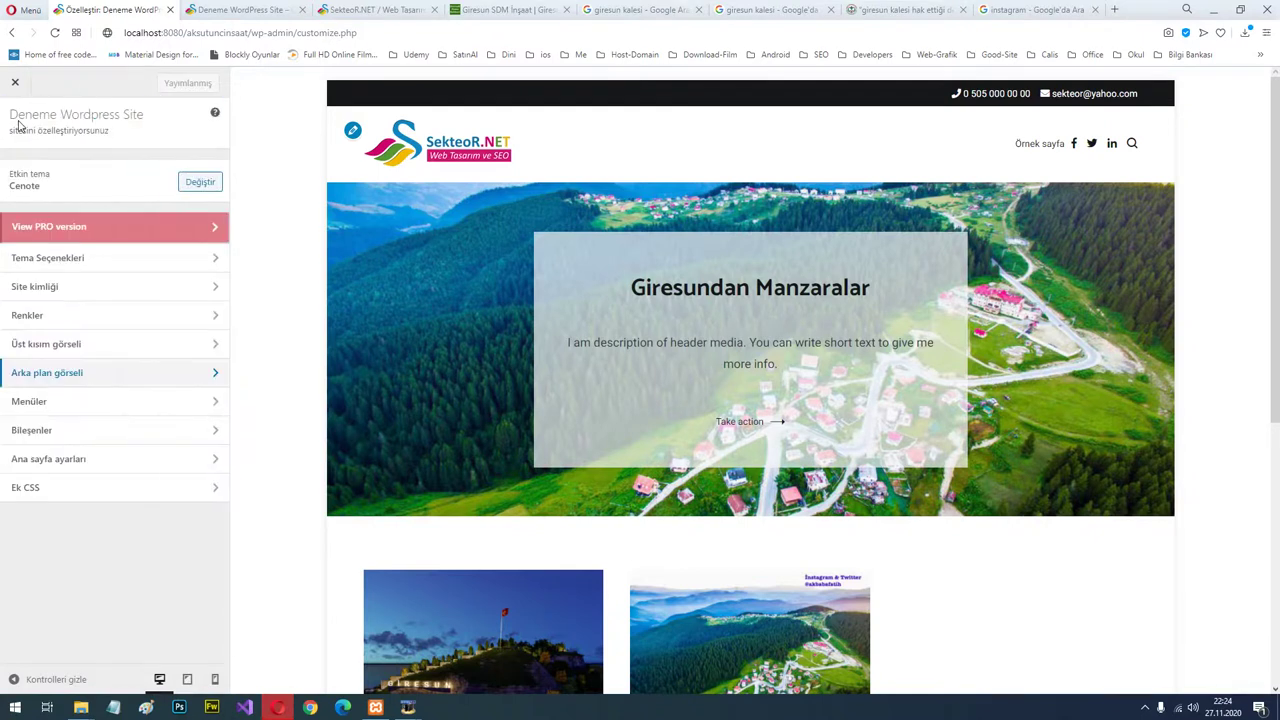
# Start a new menu, toggle the Birincil location on and off, then back out and close the Customizer.
pyautogui.click(95, 403)
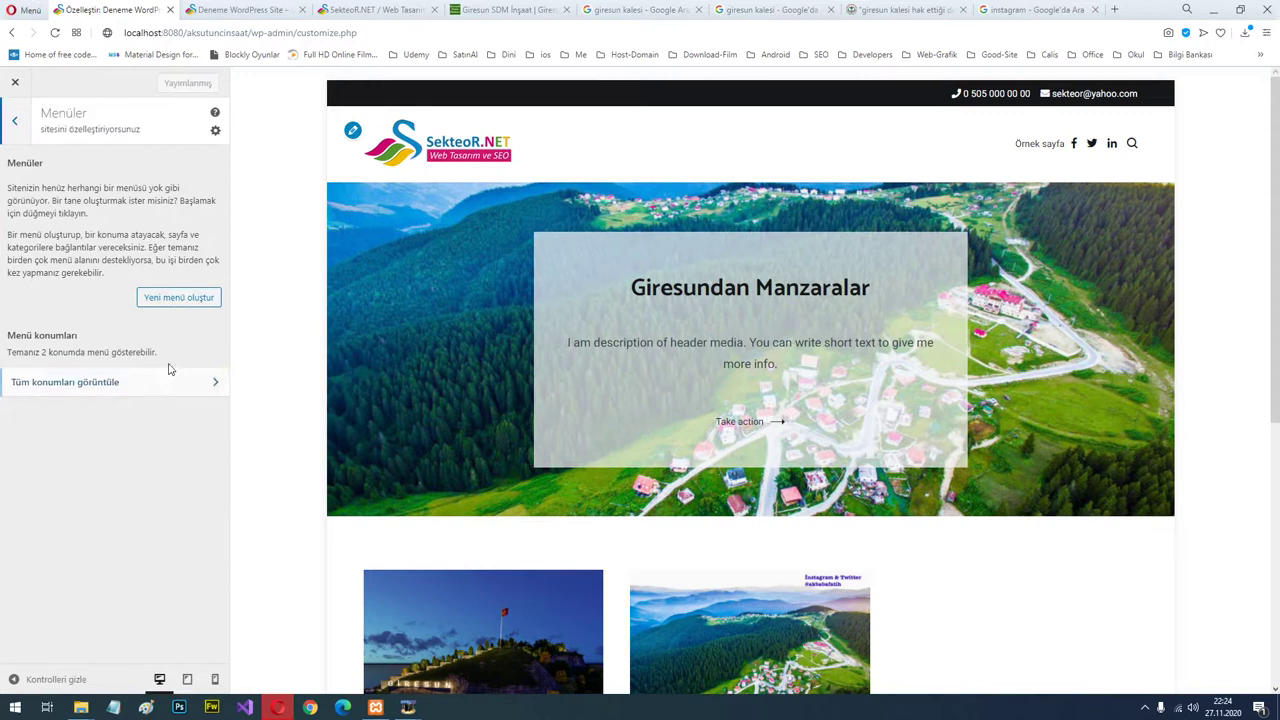
pyautogui.click(180, 299)
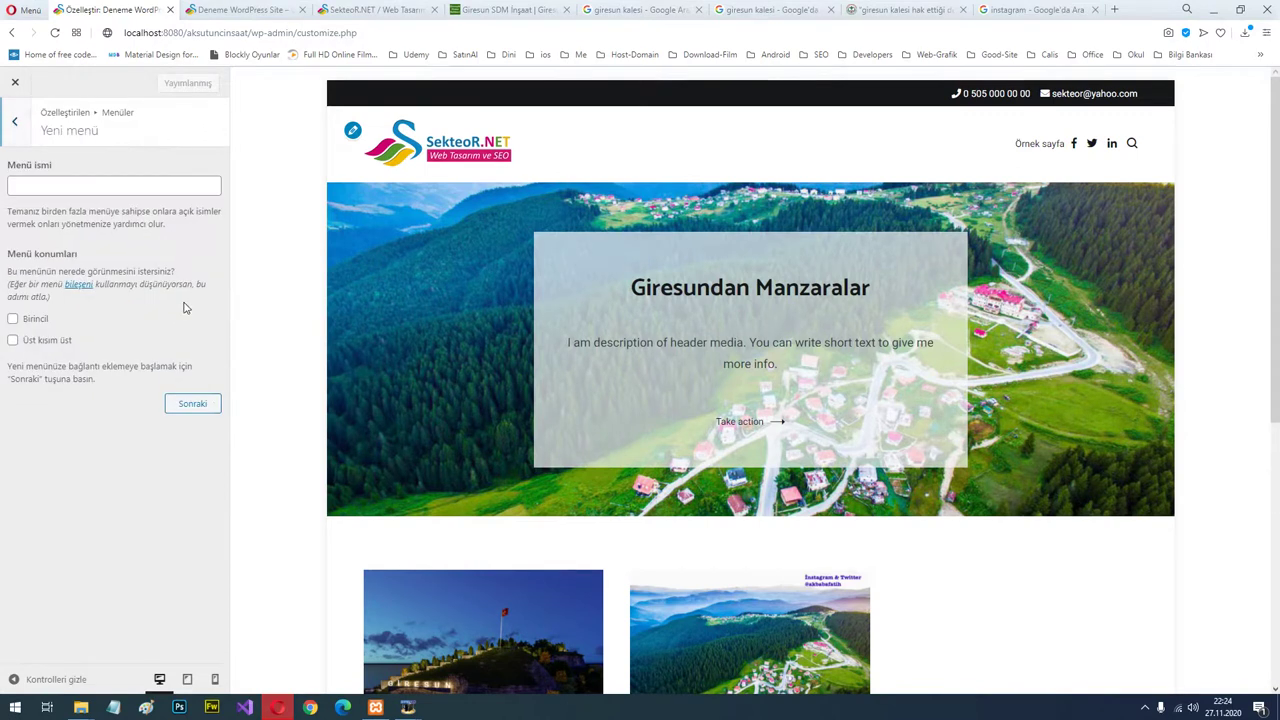
pyautogui.click(86, 184)
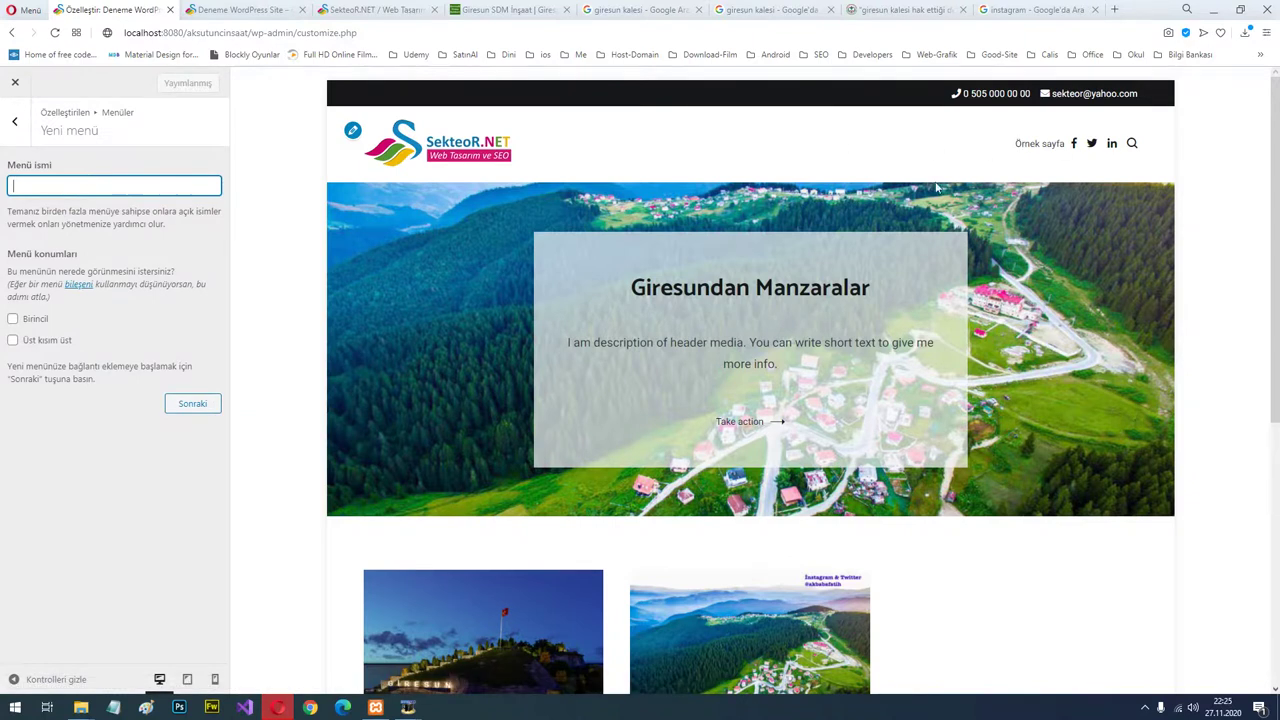
pyautogui.click(22, 320)
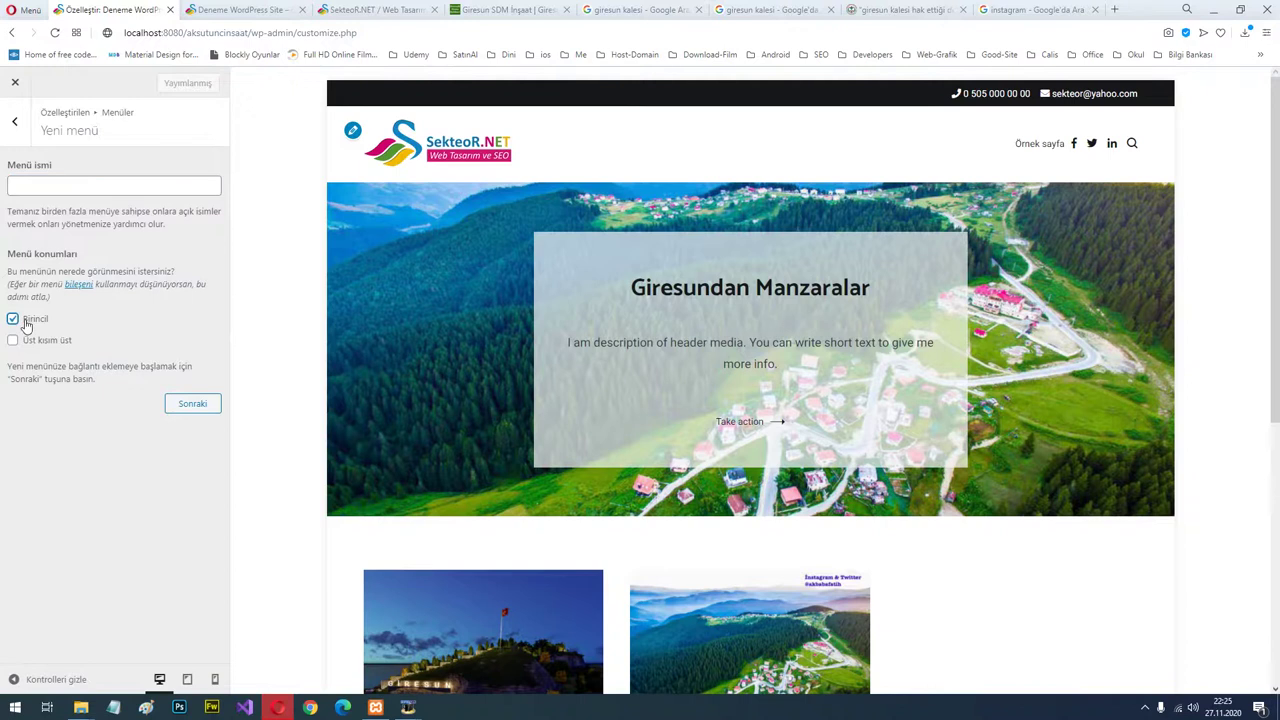
pyautogui.click(22, 320)
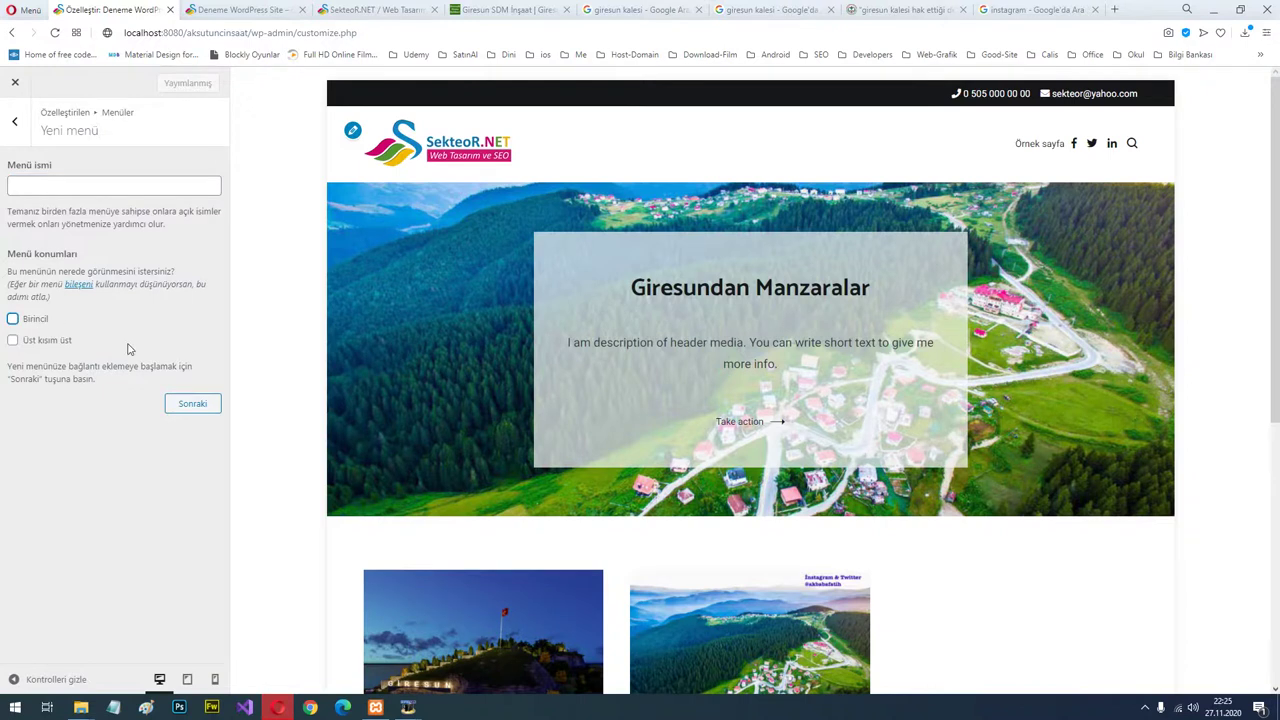
pyautogui.click(14, 121)
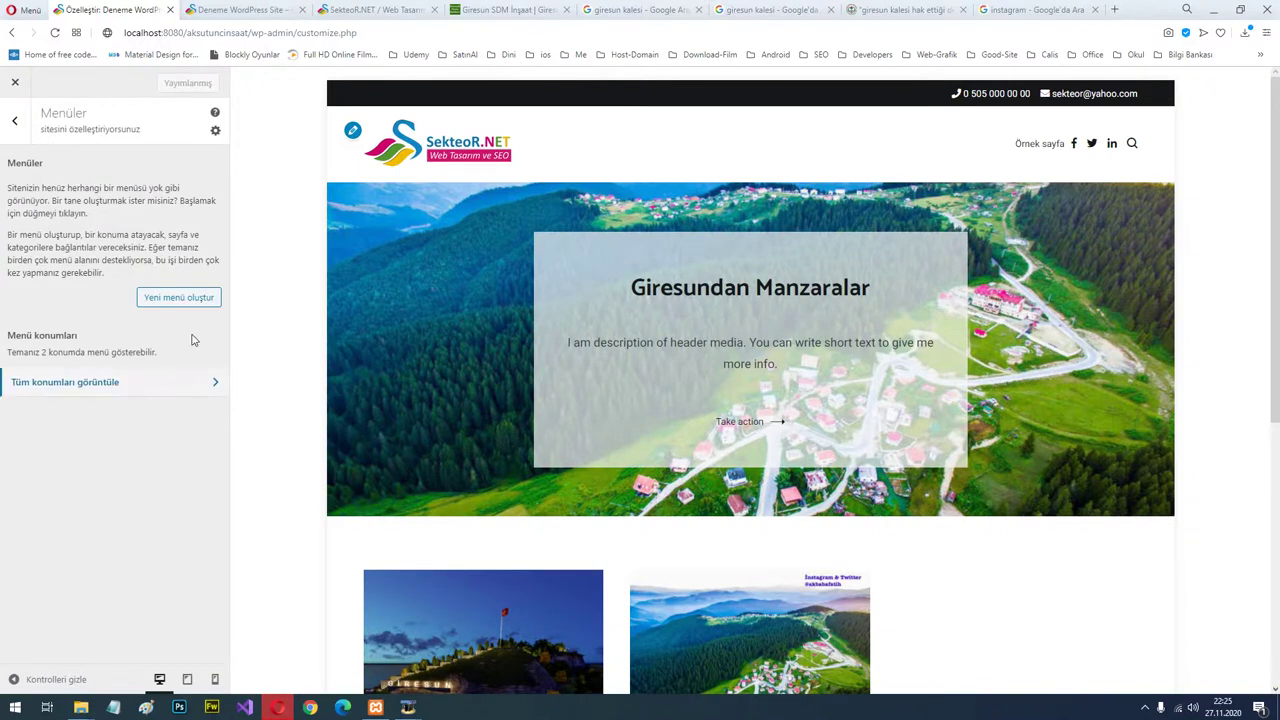
pyautogui.click(185, 299)
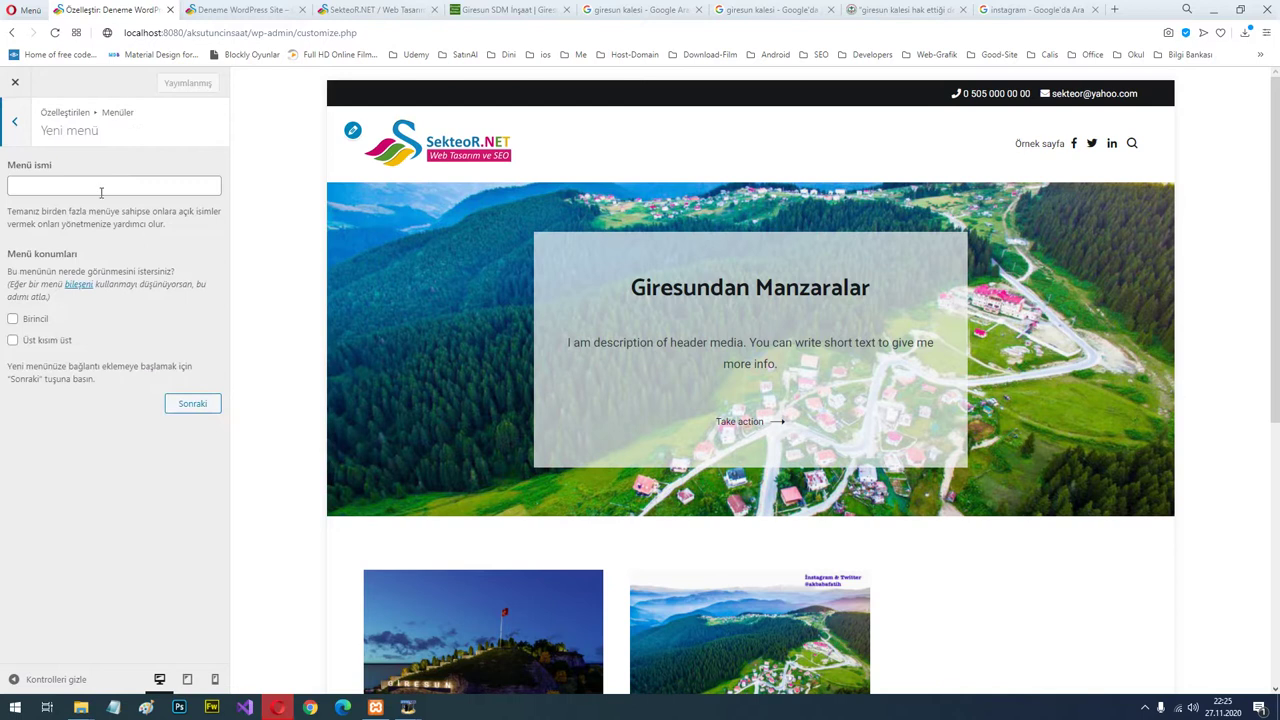
pyautogui.click(16, 121)
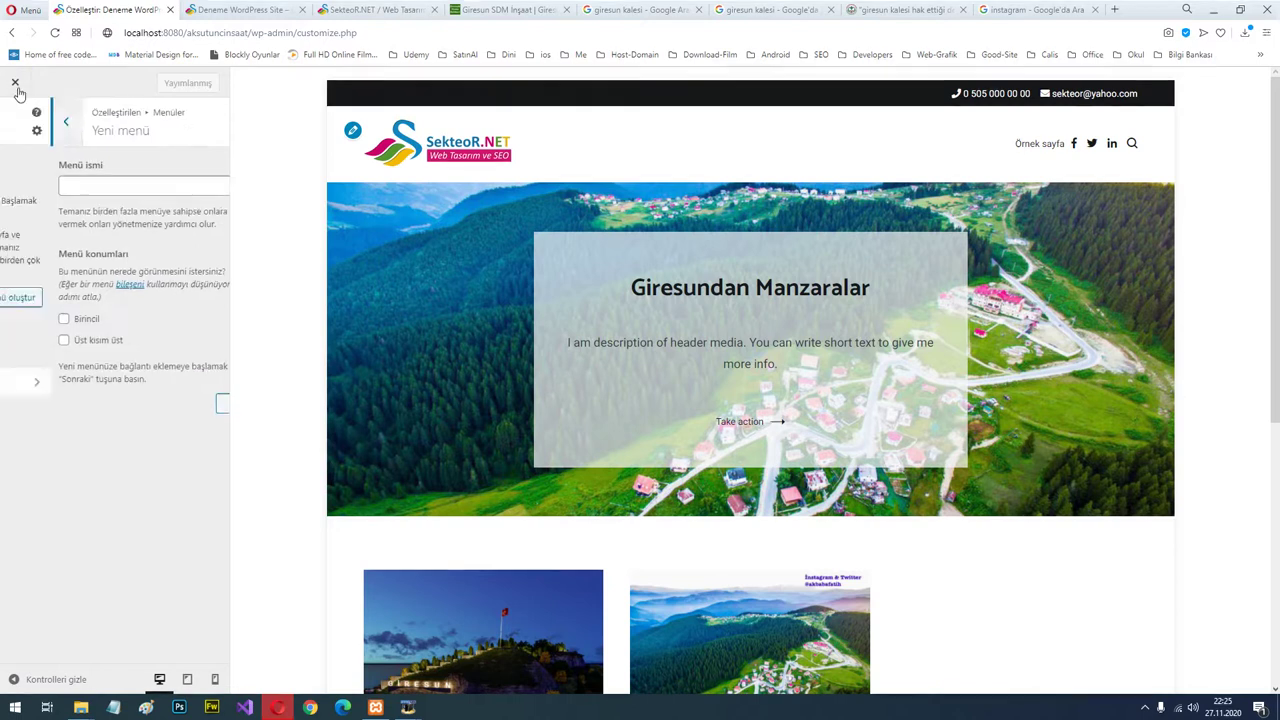
pyautogui.click(16, 86)
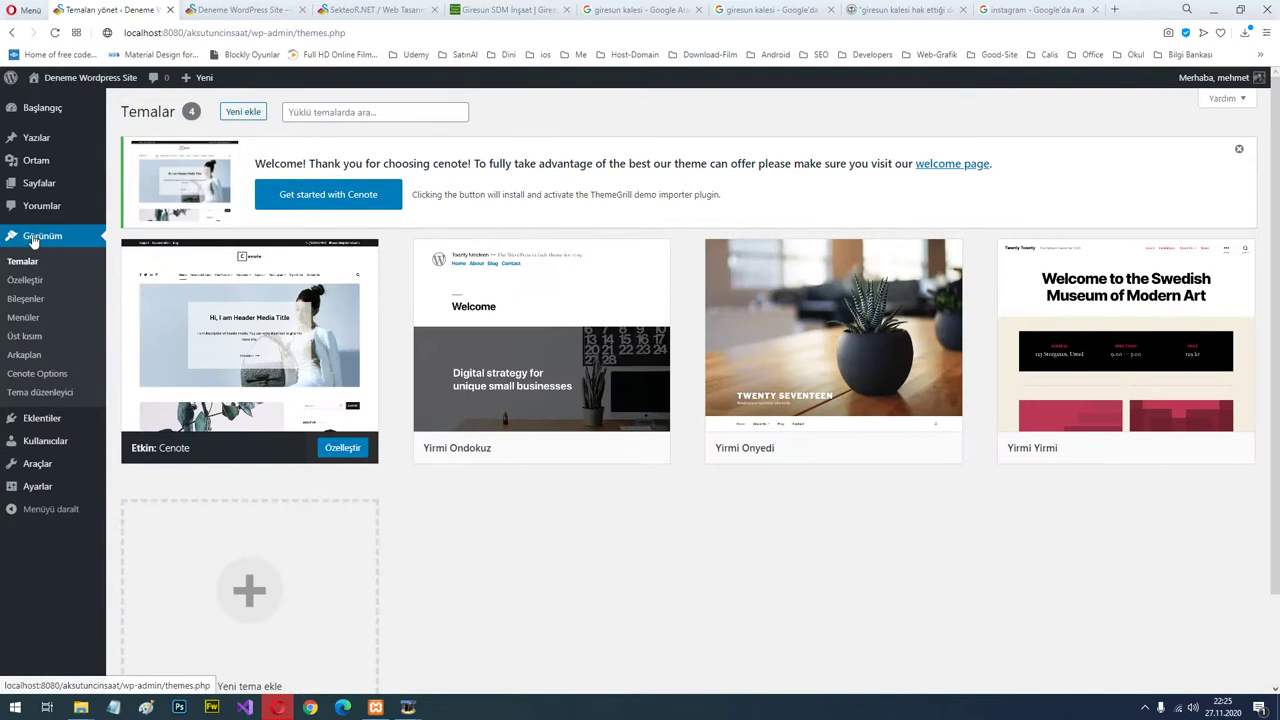
# On the Menüler page, create a new menu named AnaMenu.
pyautogui.click(24, 317)
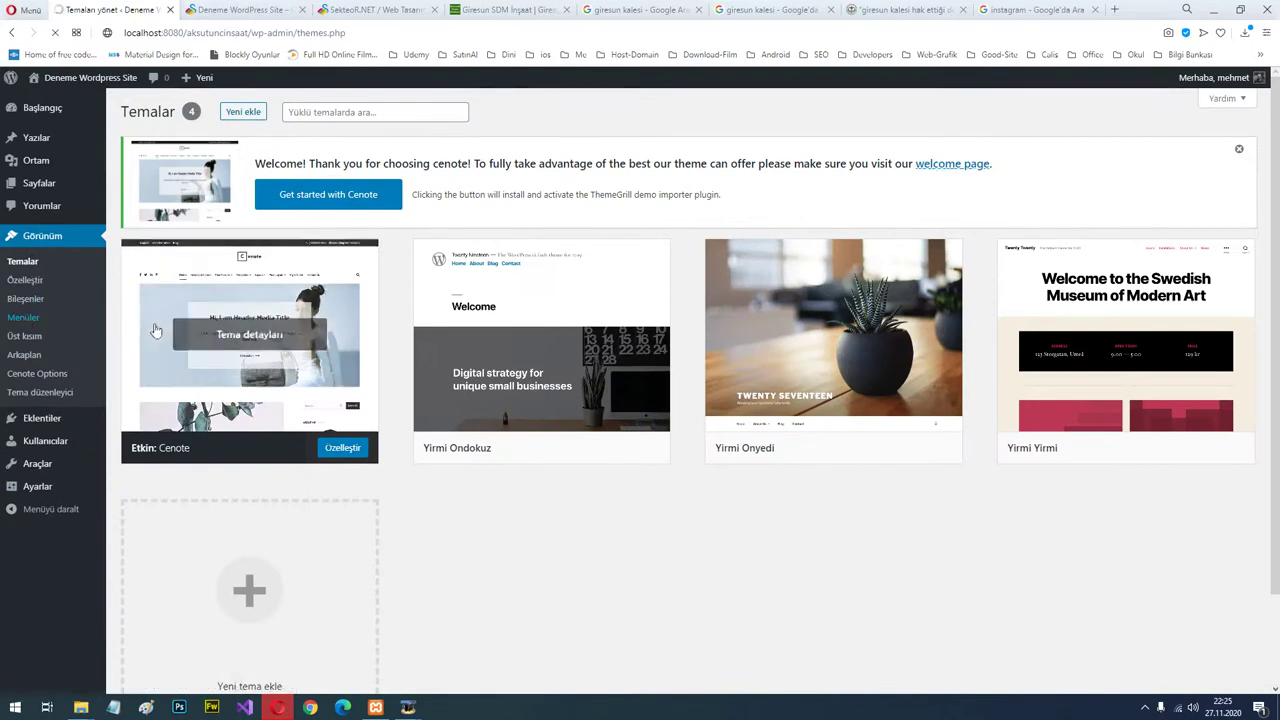
pyautogui.click(459, 370)
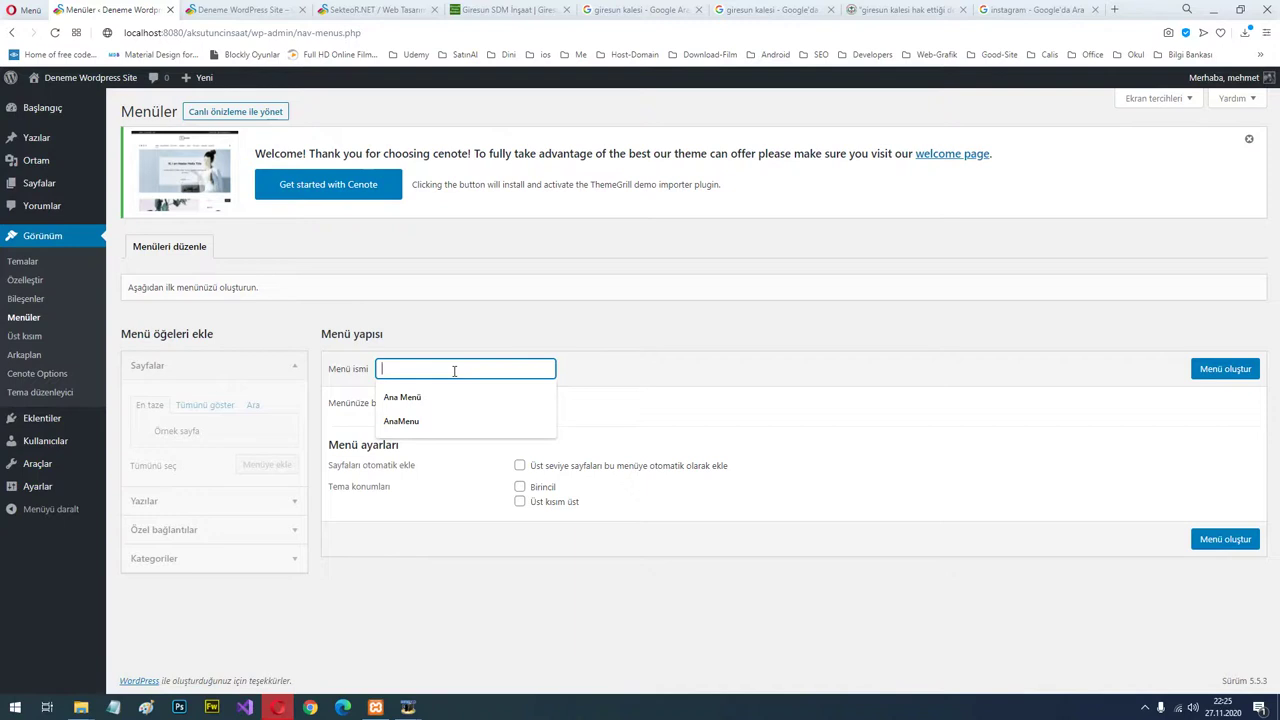
pyautogui.press('Down')
pyautogui.press('Down')
pyautogui.press('Return')
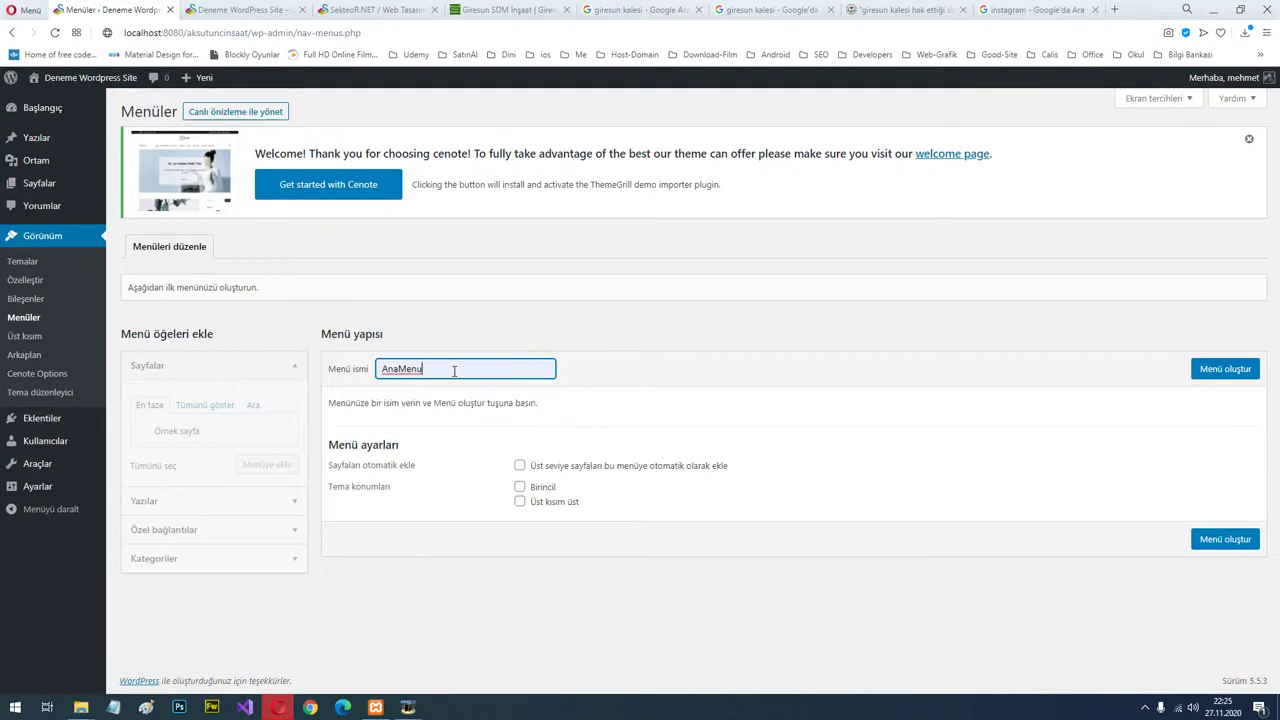
pyautogui.click(1225, 369)
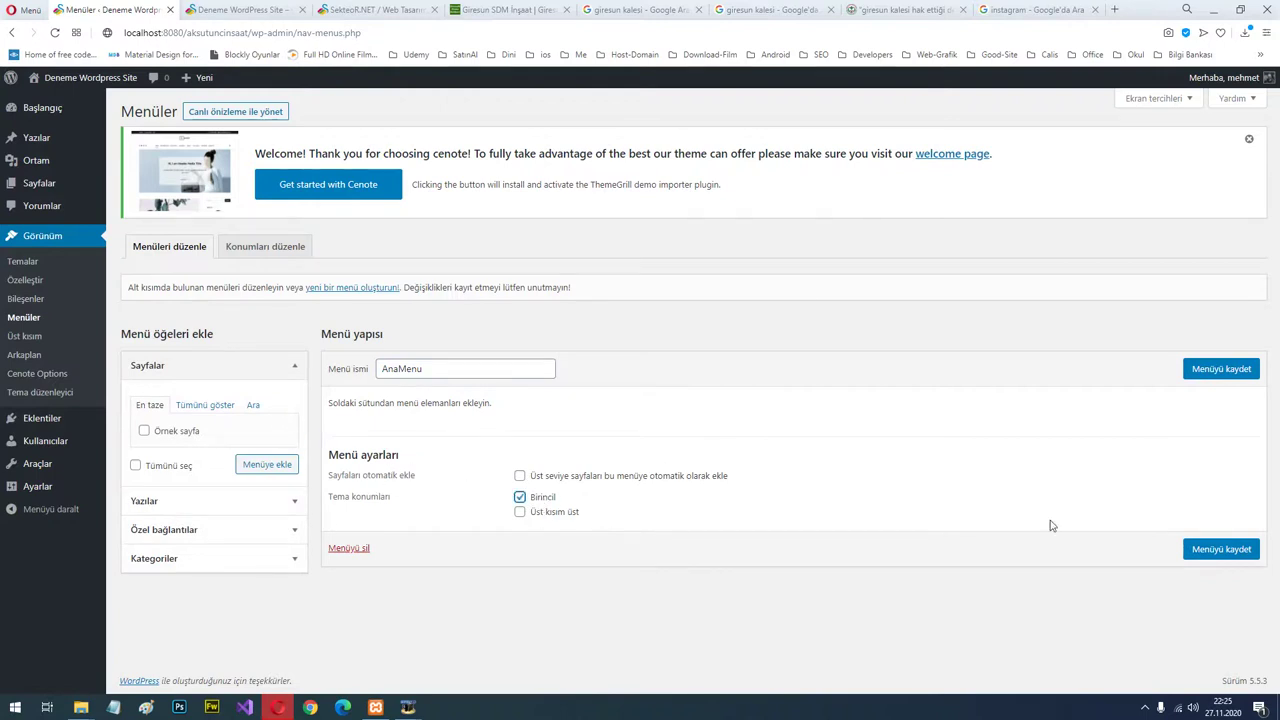
# Save AnaMenu and add the Gezi Yazıları and Doğa Manzaraları categories to it.
pyautogui.click(1221, 549)
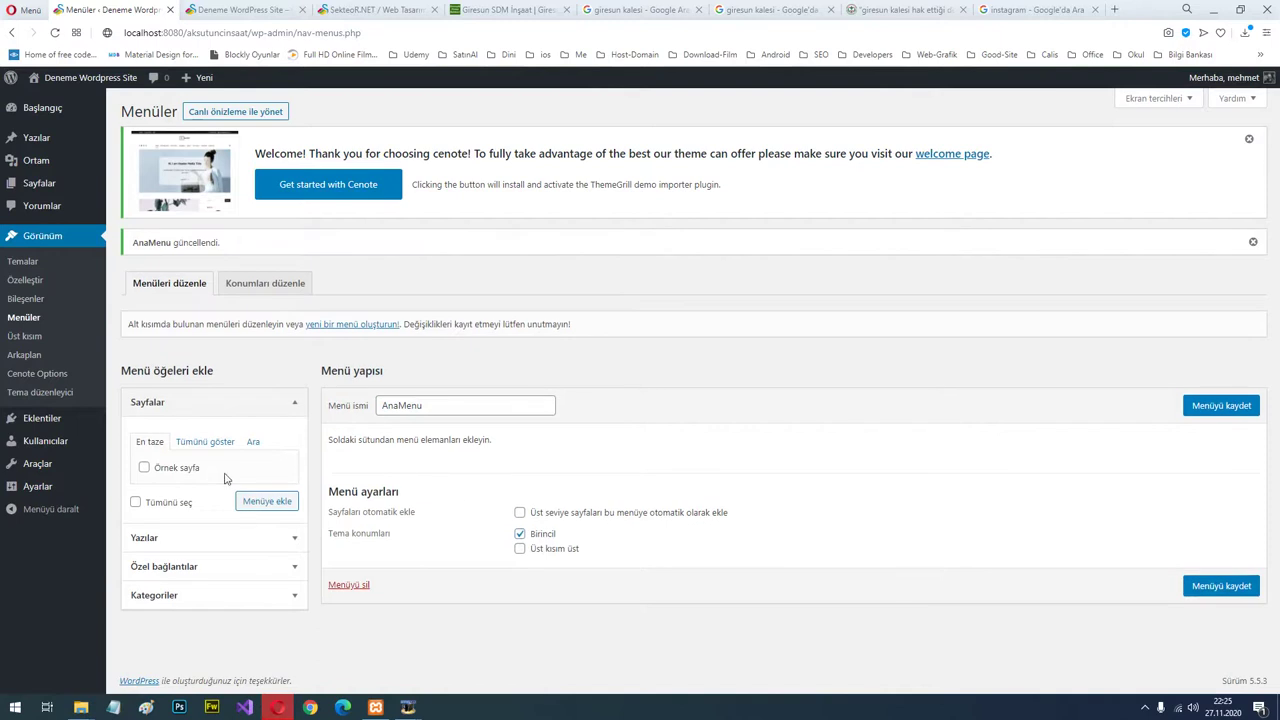
pyautogui.click(270, 567)
pyautogui.click(263, 615)
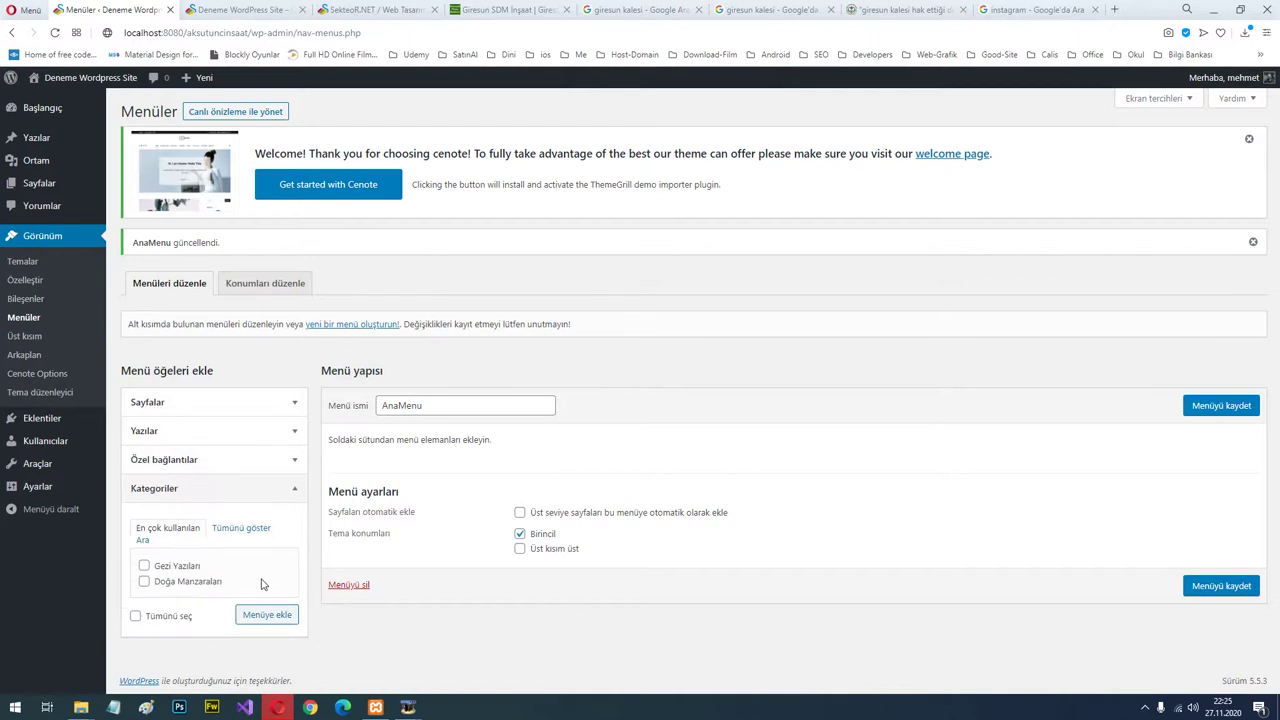
pyautogui.click(190, 568)
pyautogui.click(265, 618)
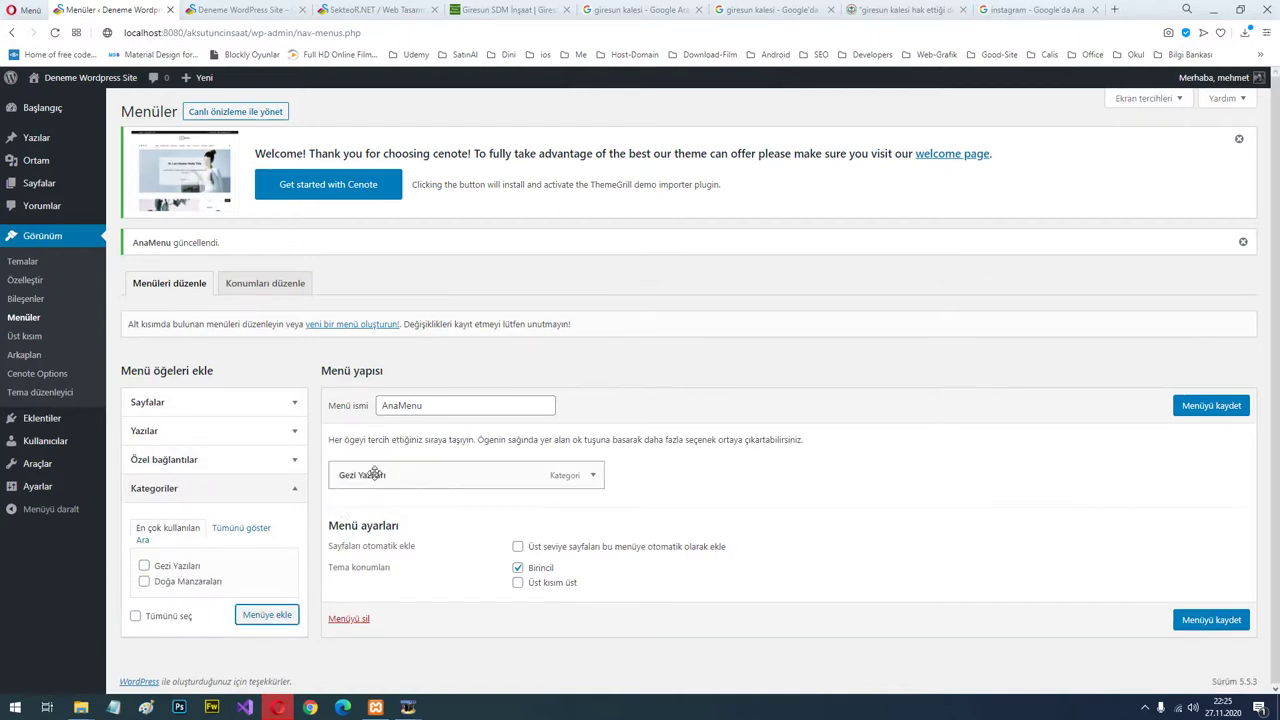
pyautogui.click(190, 583)
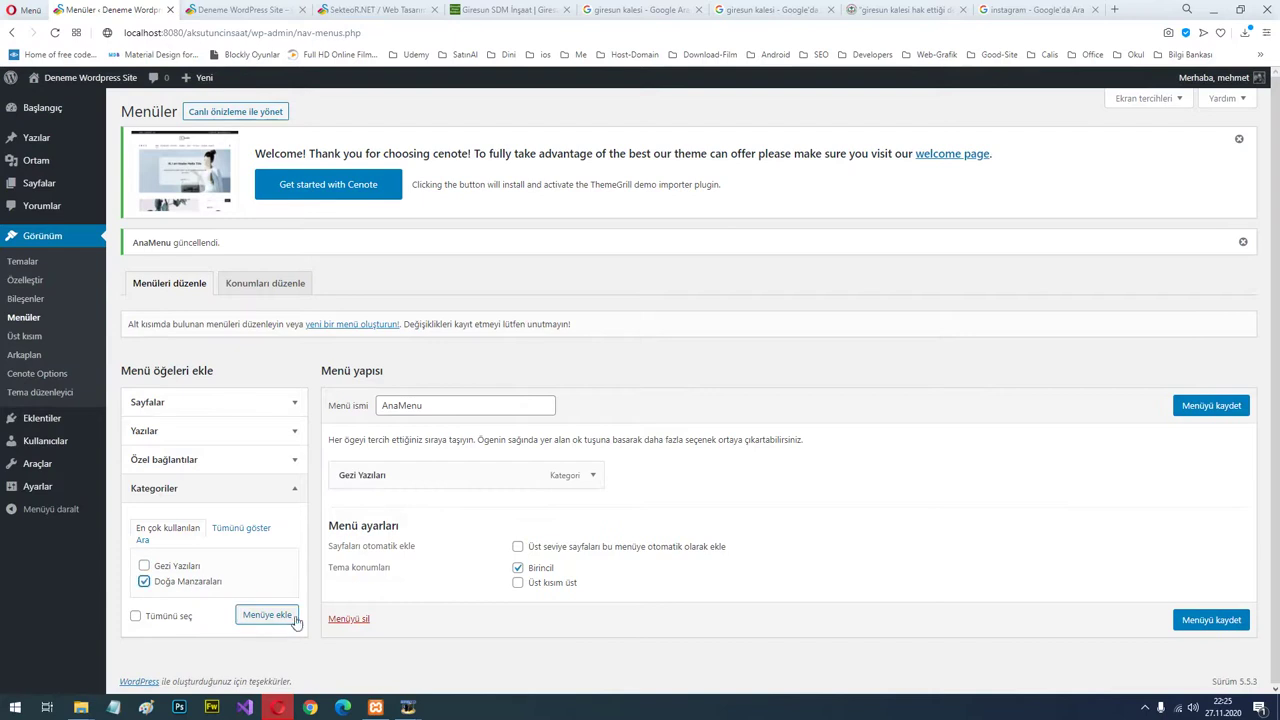
pyautogui.click(280, 615)
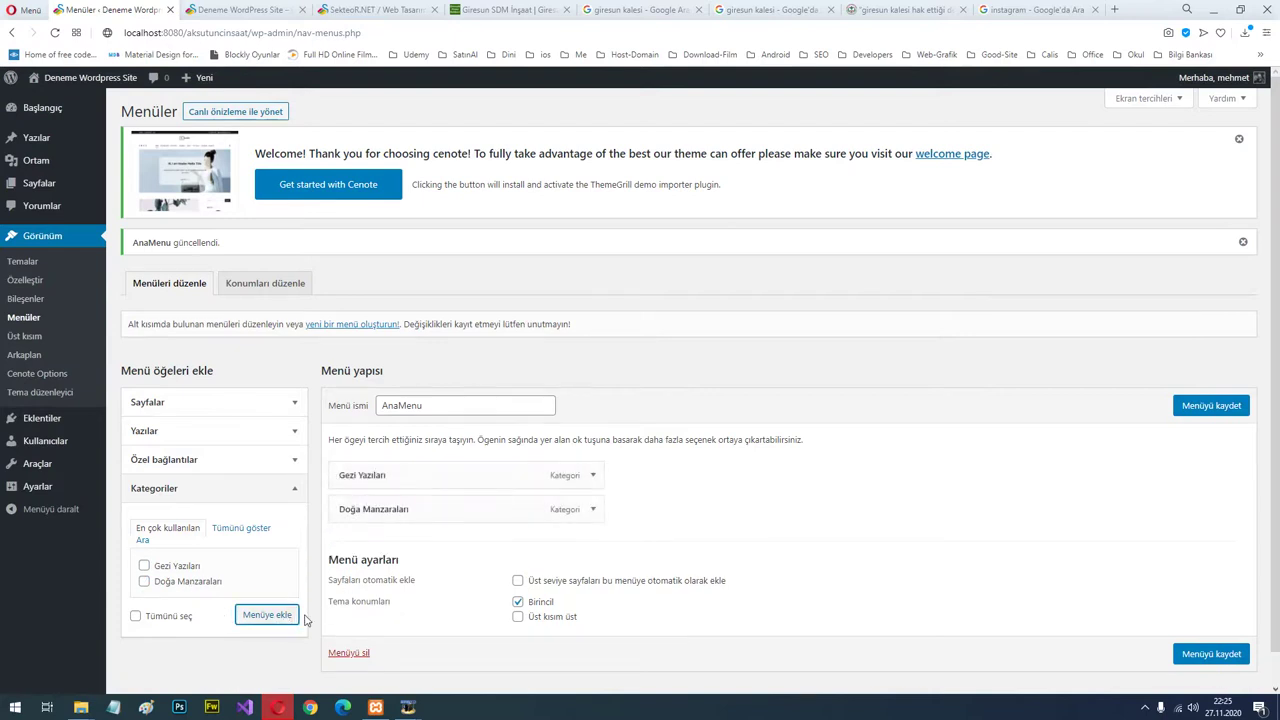
# Add the Giresun Kalesi post to AnaMenu, stay on the page, and save the menu.
pyautogui.click(282, 432)
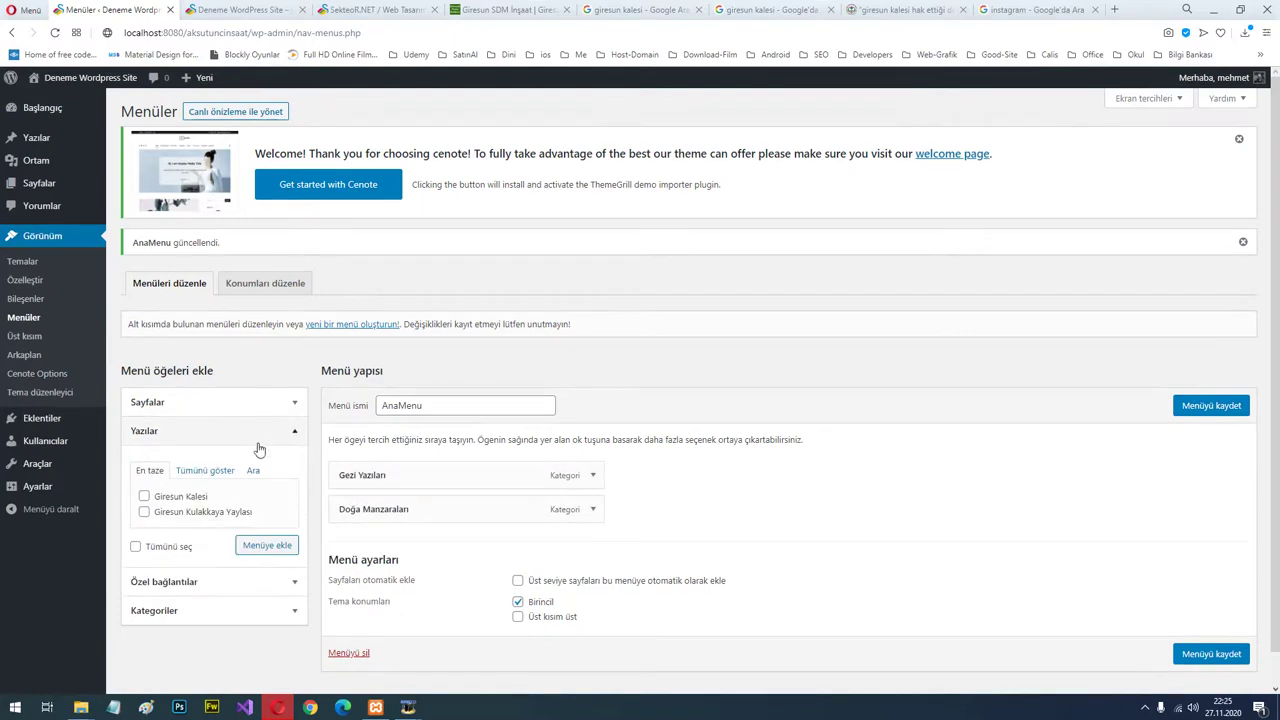
pyautogui.click(179, 498)
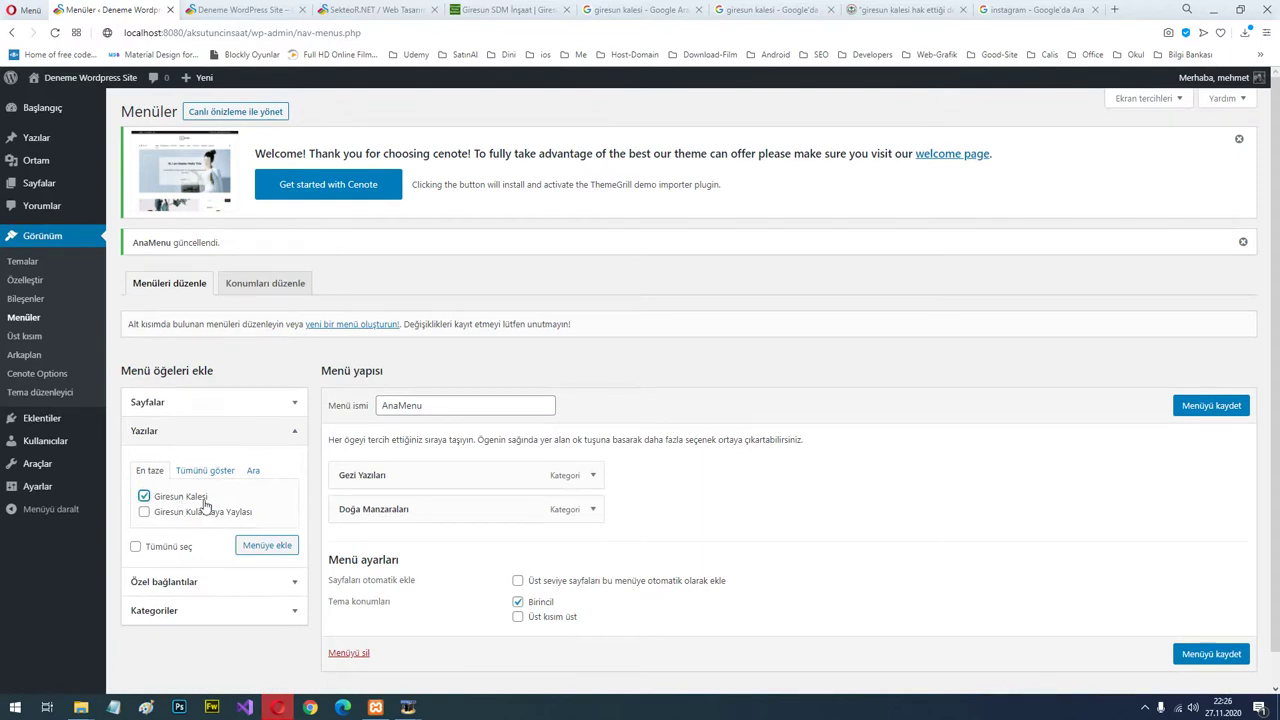
pyautogui.click(270, 548)
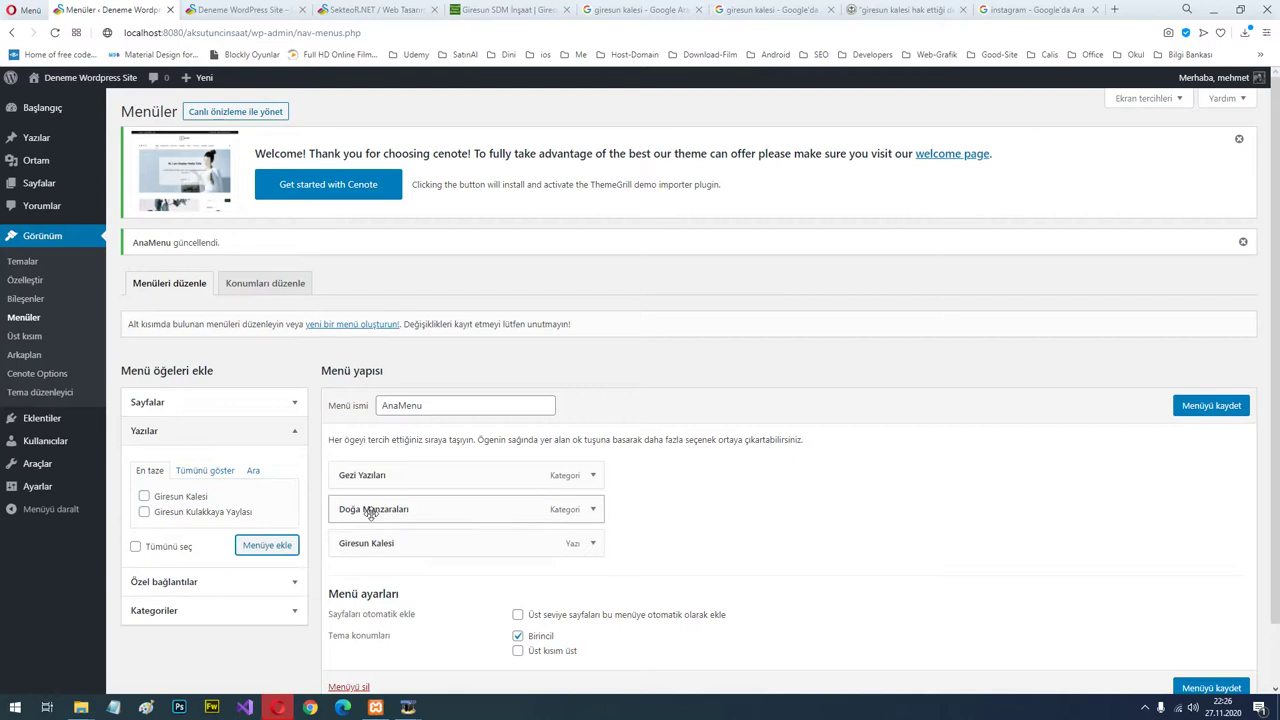
pyautogui.moveTo(50, 186)
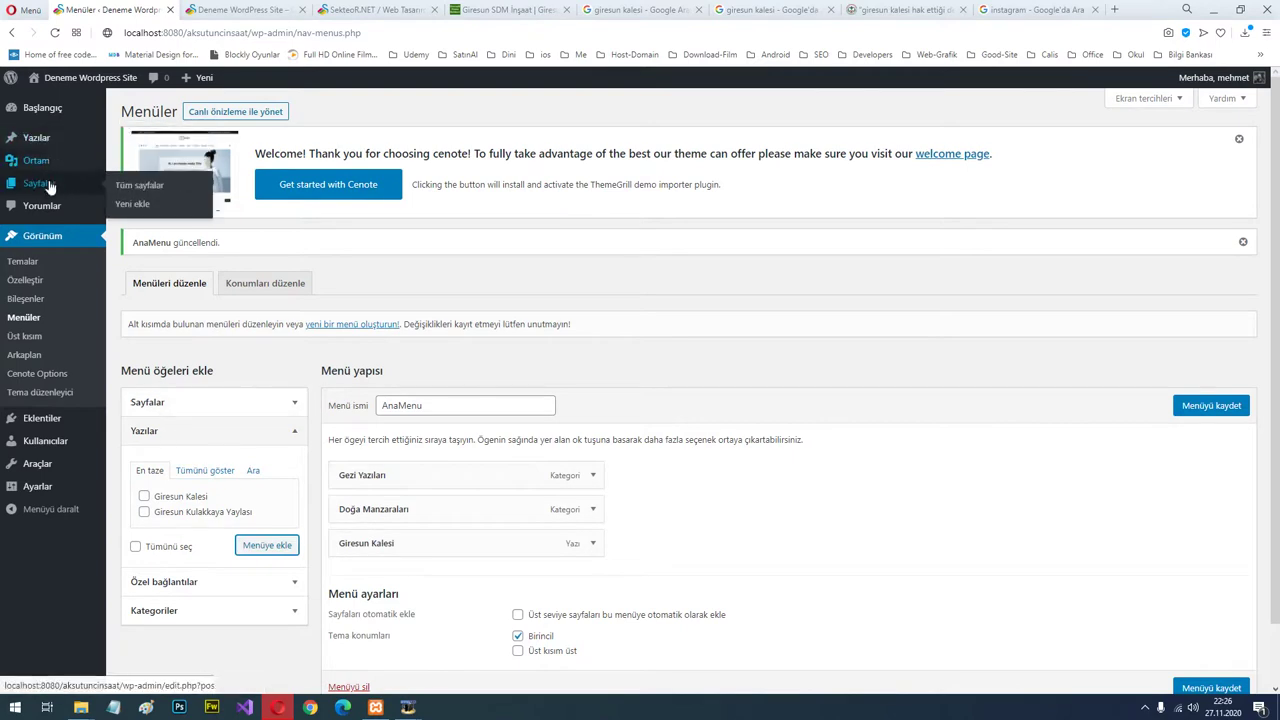
pyautogui.click(137, 206)
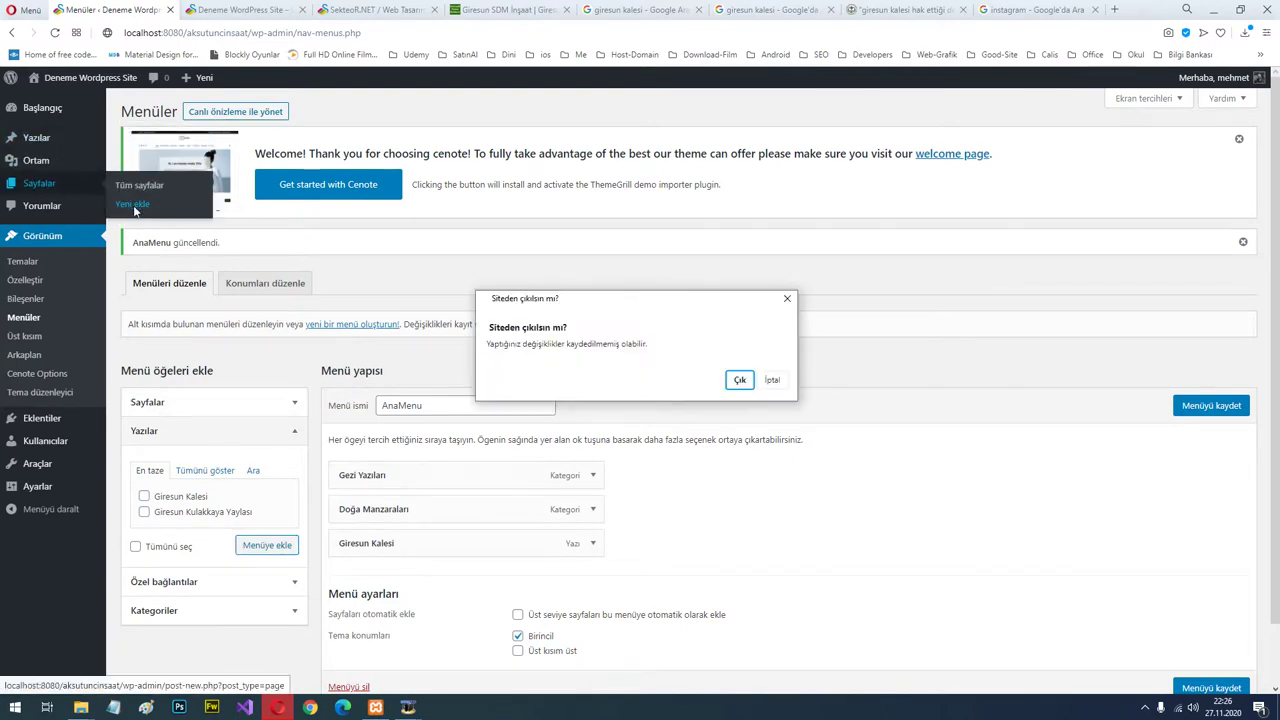
pyautogui.click(771, 380)
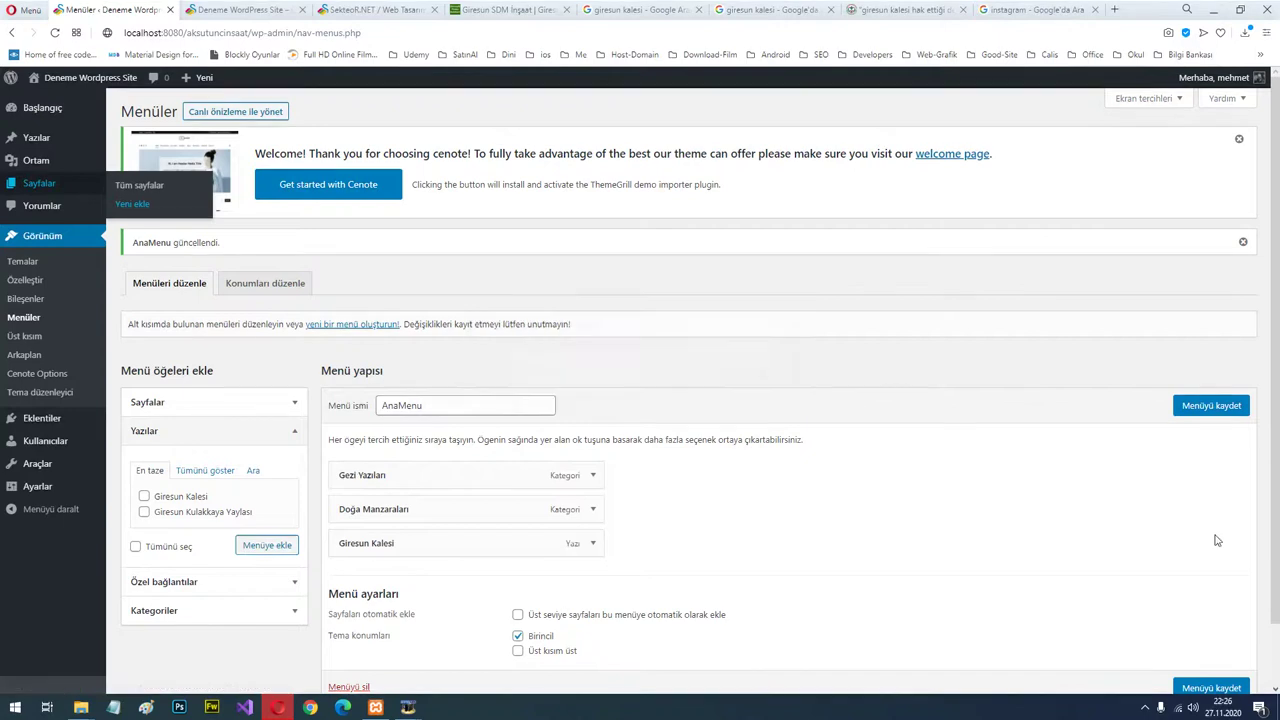
pyautogui.click(1210, 688)
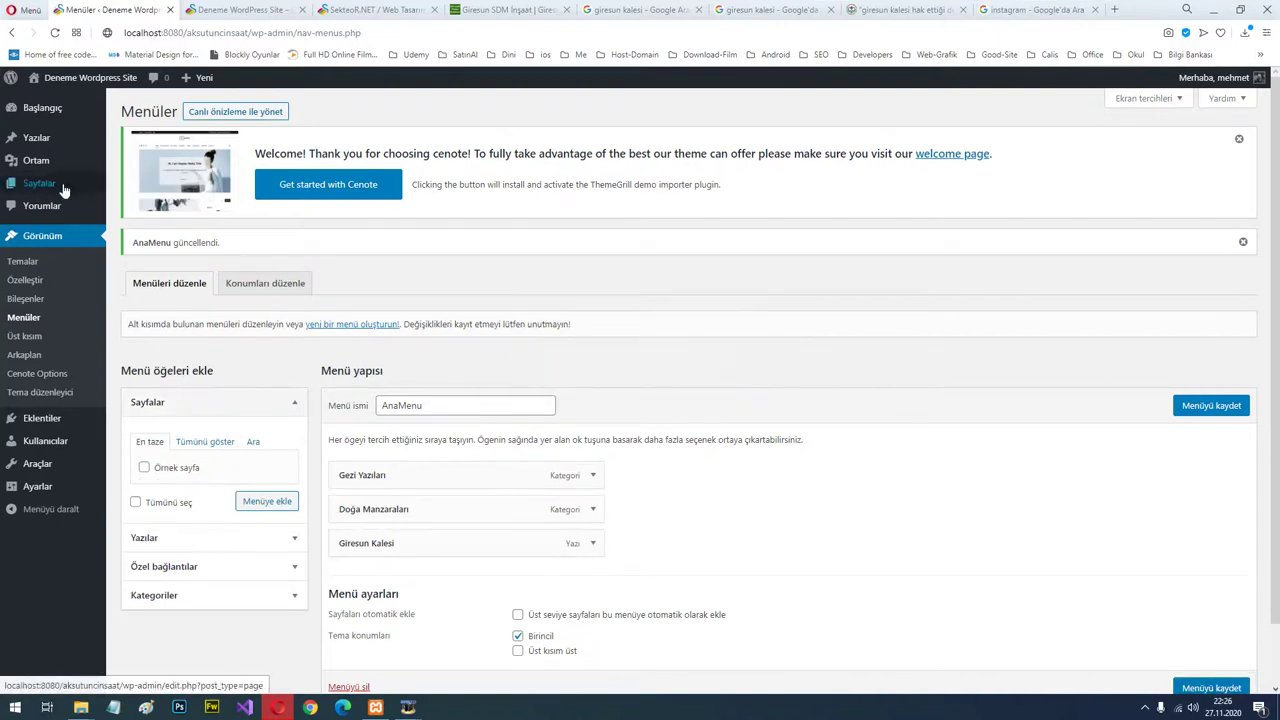
pyautogui.moveTo(58, 172)
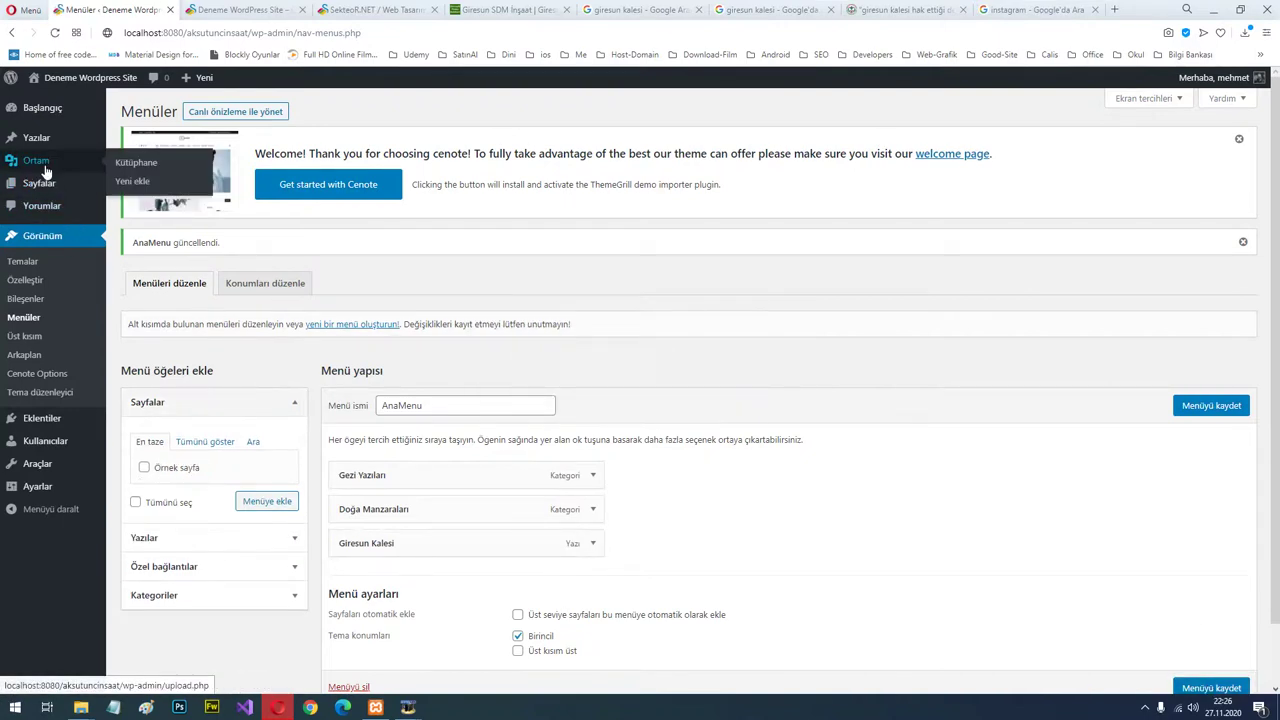
# Start a new page titled 'İLETİŞİM SAYFASI'.
pyautogui.click(38, 183)
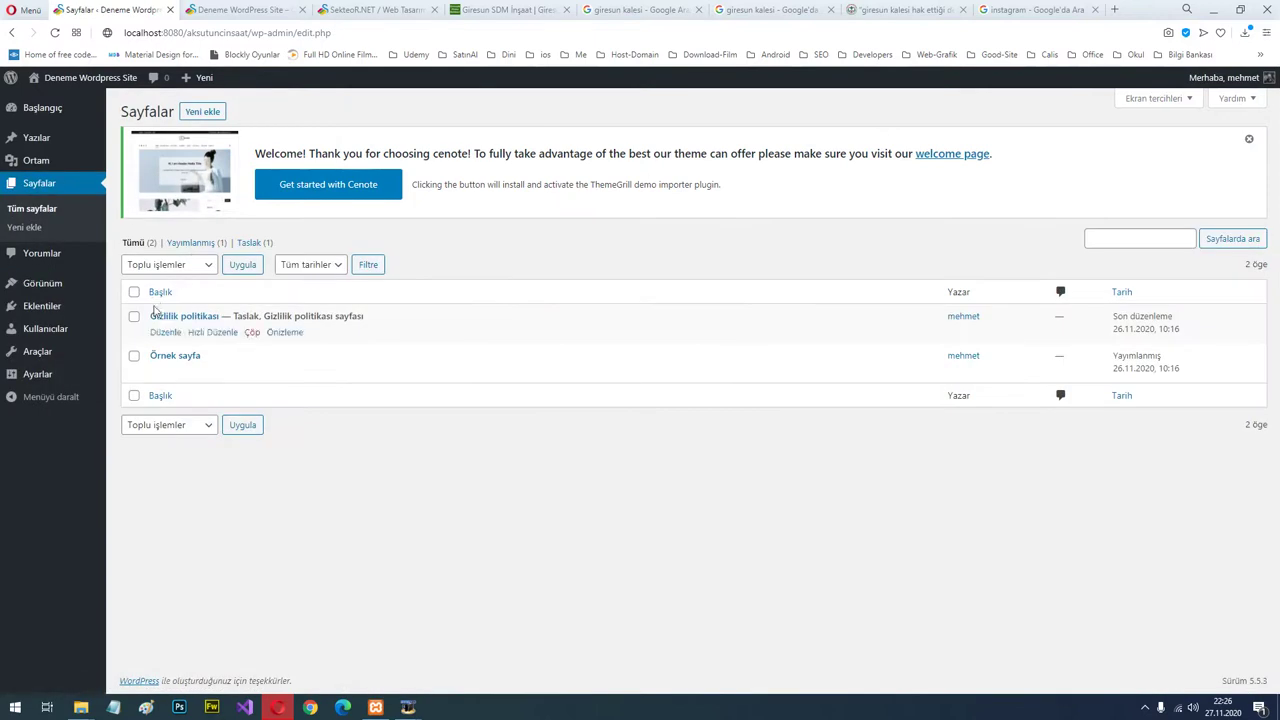
pyautogui.click(203, 112)
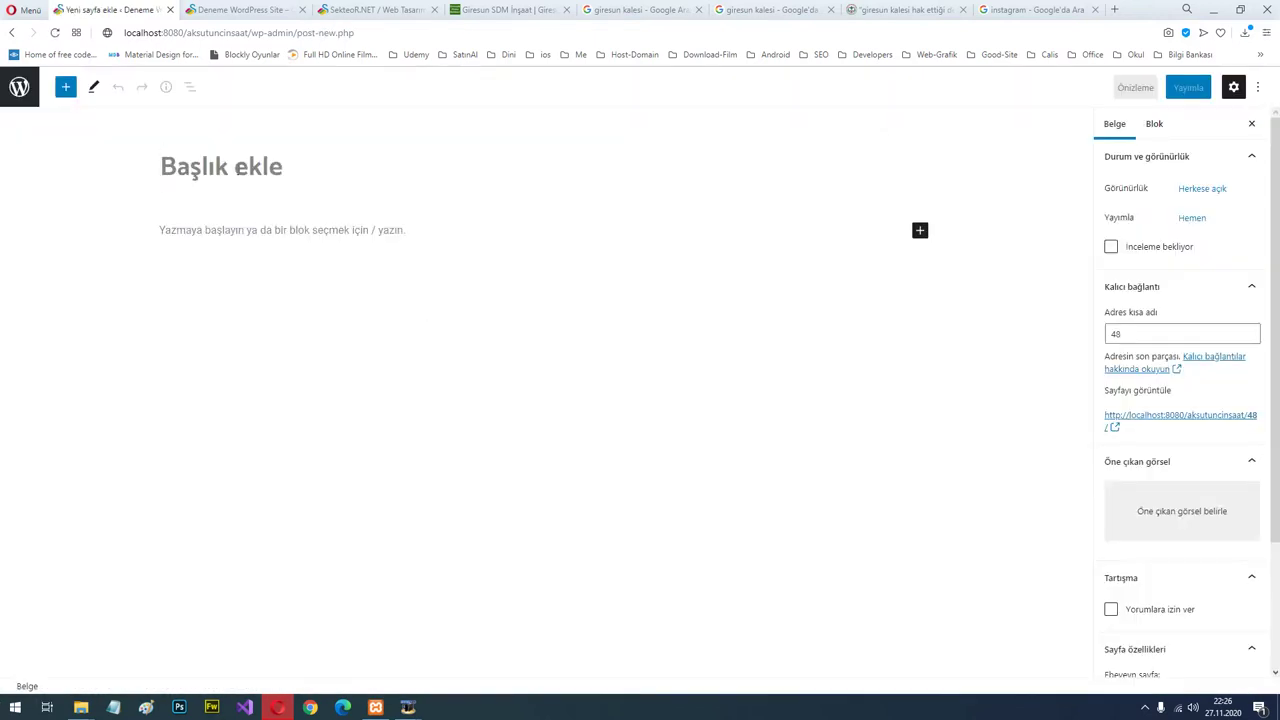
pyautogui.write('İLETİŞİM')
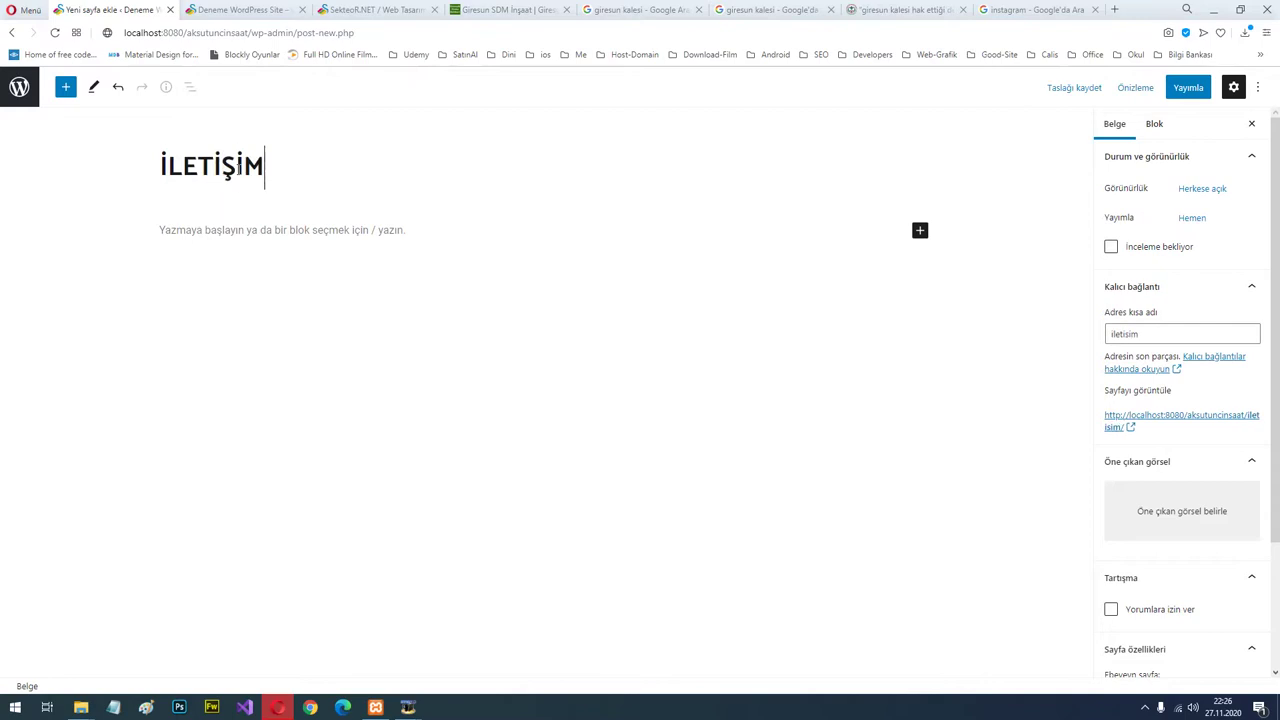
pyautogui.write(' SAYFASI')
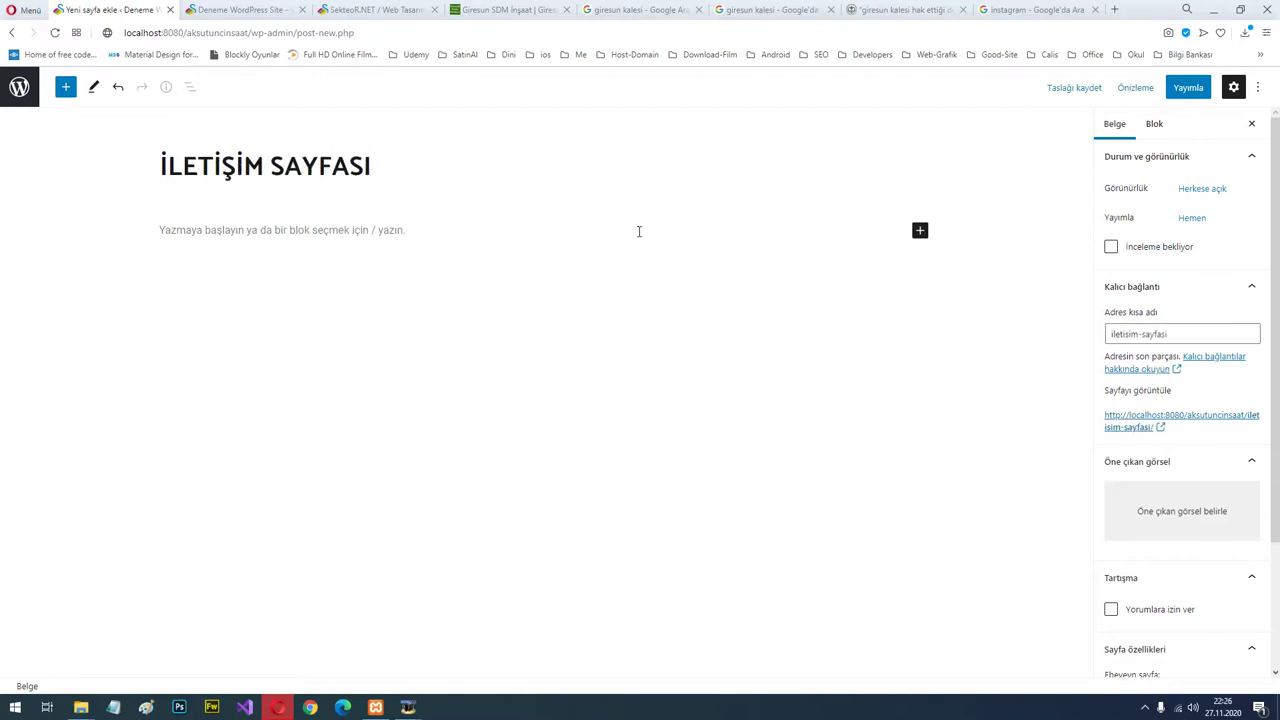
# Search the block inserter for a map block, trying 'vidy', 'map', 'goog' and 'hari'.
pyautogui.click(919, 231)
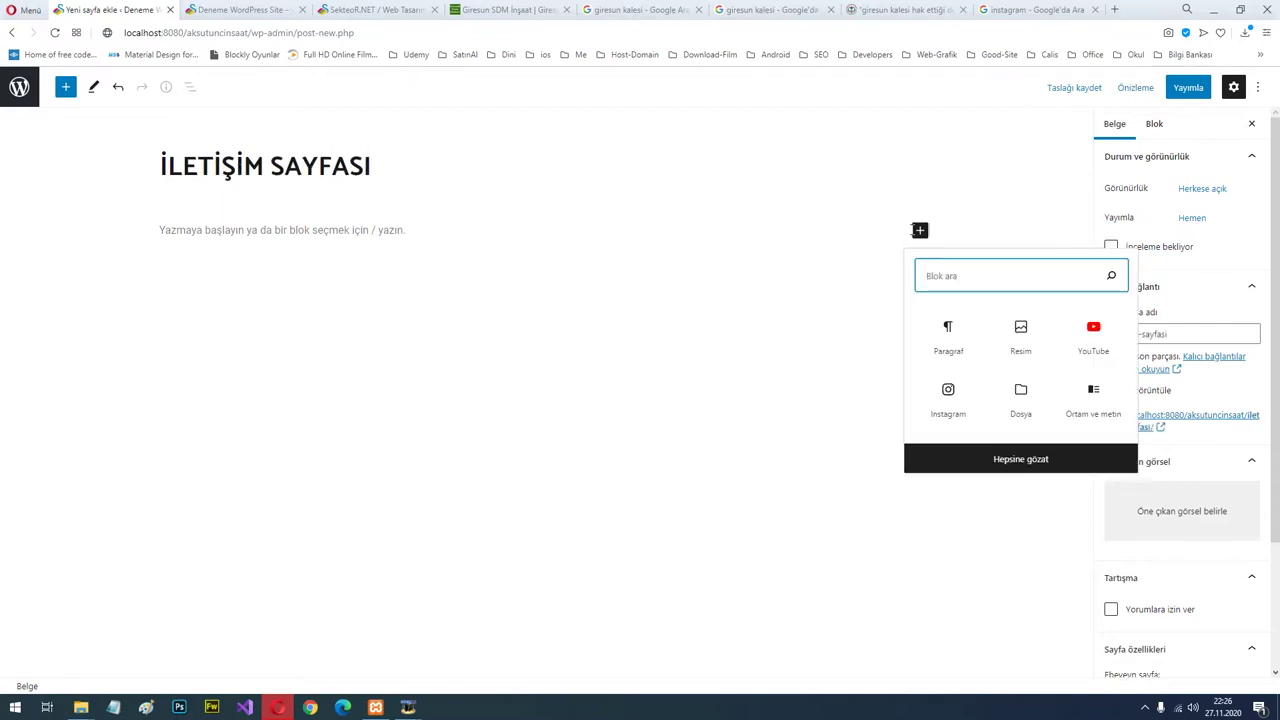
pyautogui.write('vidy')
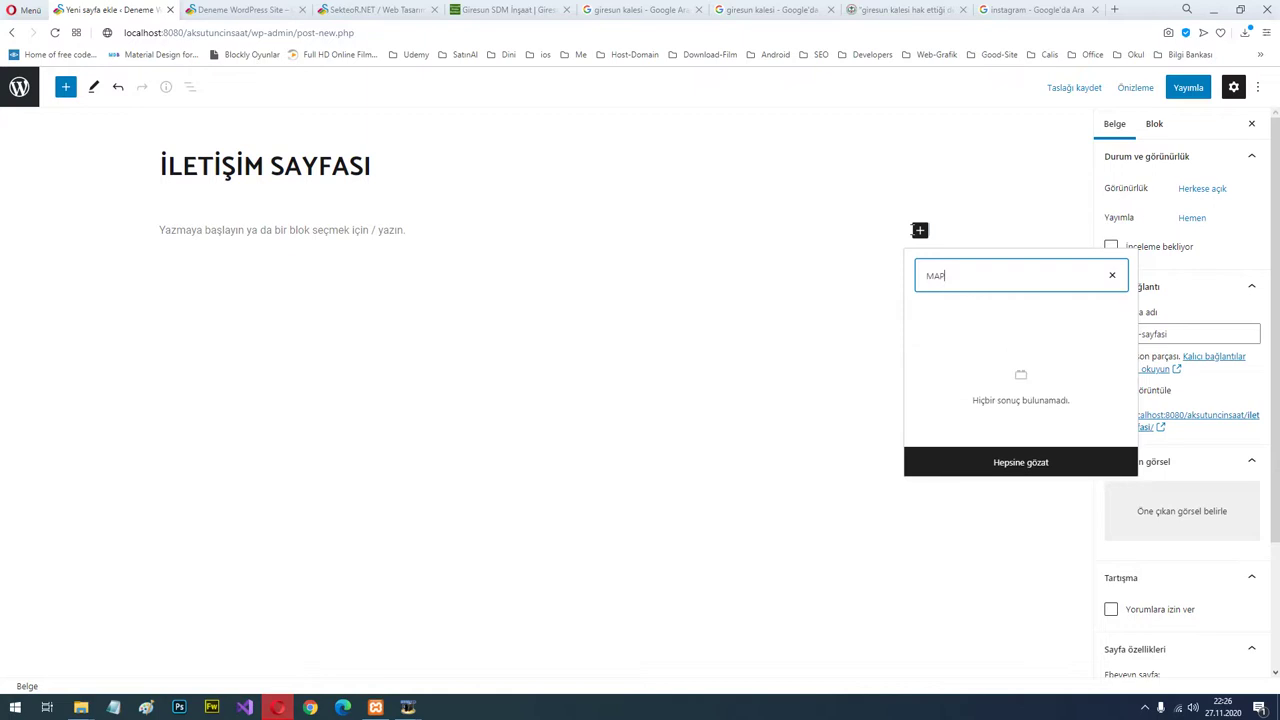
pyautogui.press('BackSpace')
pyautogui.press('BackSpace')
pyautogui.press('BackSpace')
pyautogui.press('BackSpace')
pyautogui.write('map')
pyautogui.press('BackSpace')
pyautogui.press('BackSpace')
pyautogui.press('BackSpace')
pyautogui.write('goog')
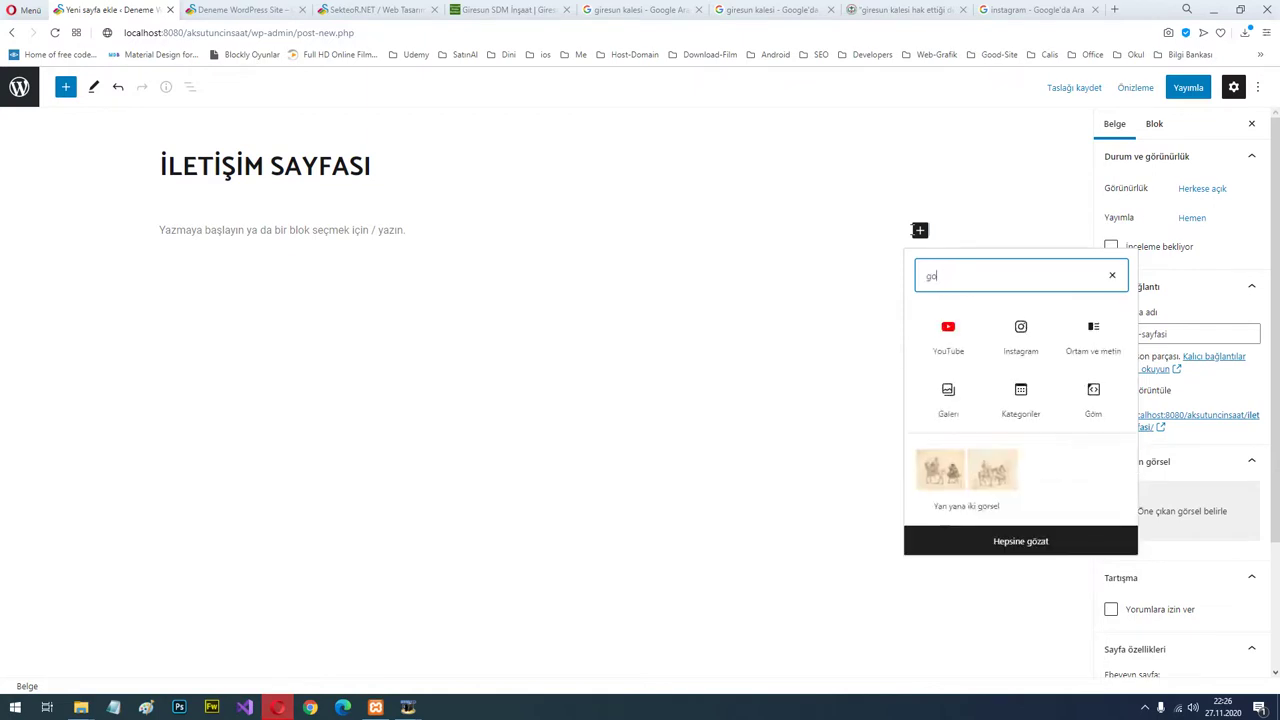
pyautogui.press('BackSpace')
pyautogui.press('BackSpace')
pyautogui.press('BackSpace')
pyautogui.press('BackSpace')
pyautogui.write('hari')
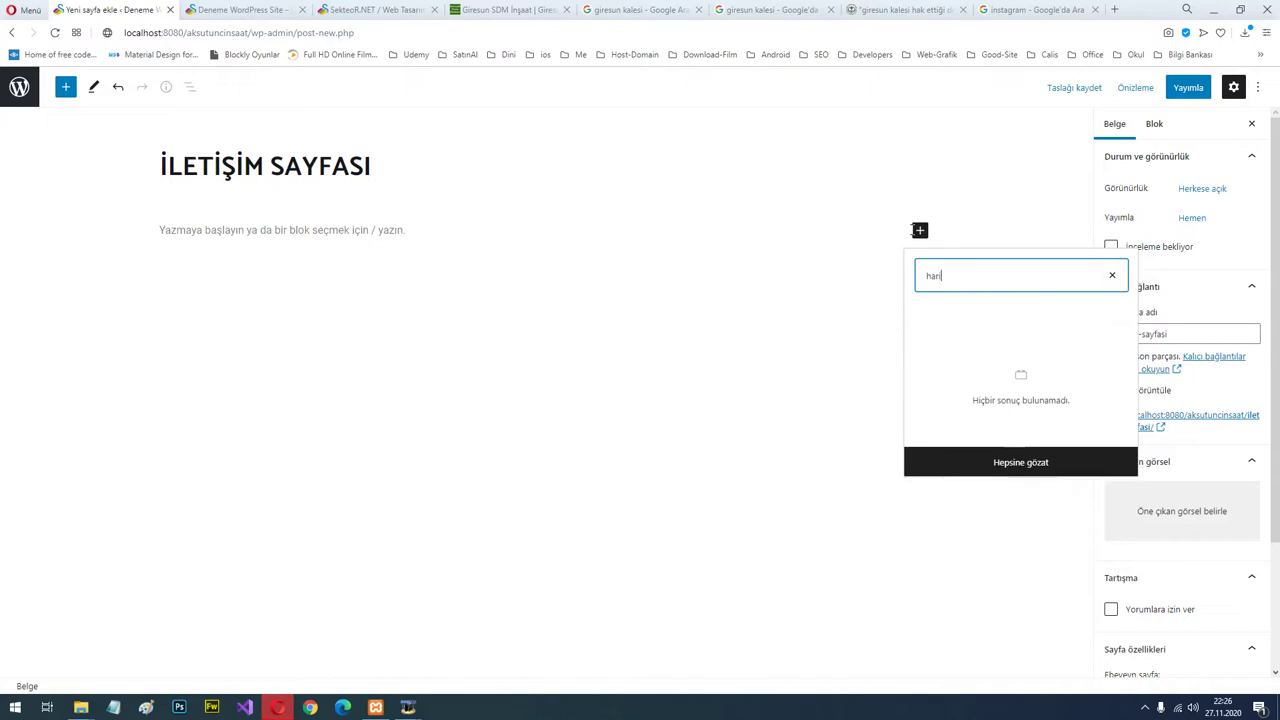
pyautogui.press('BackSpace')
pyautogui.press('BackSpace')
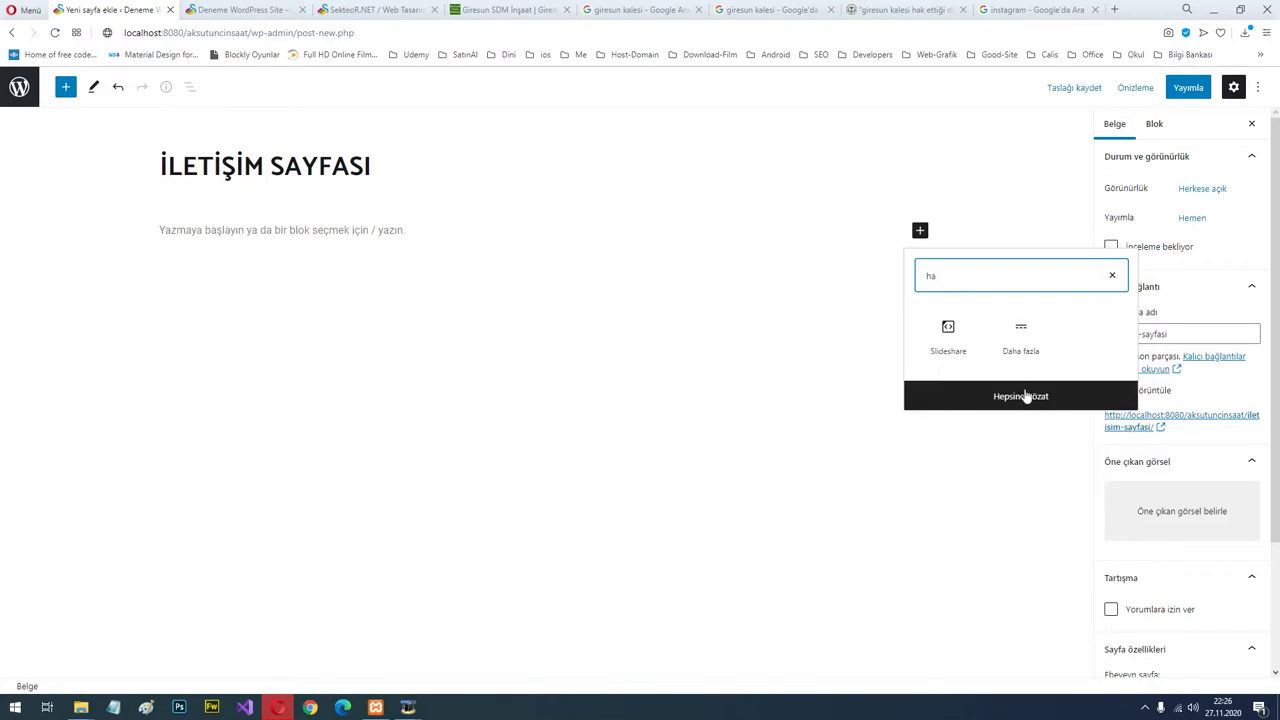
# Insert an empty Özel HTML block found by searching 'html' in the full block list.
pyautogui.click(1112, 275)
pyautogui.click(1020, 460)
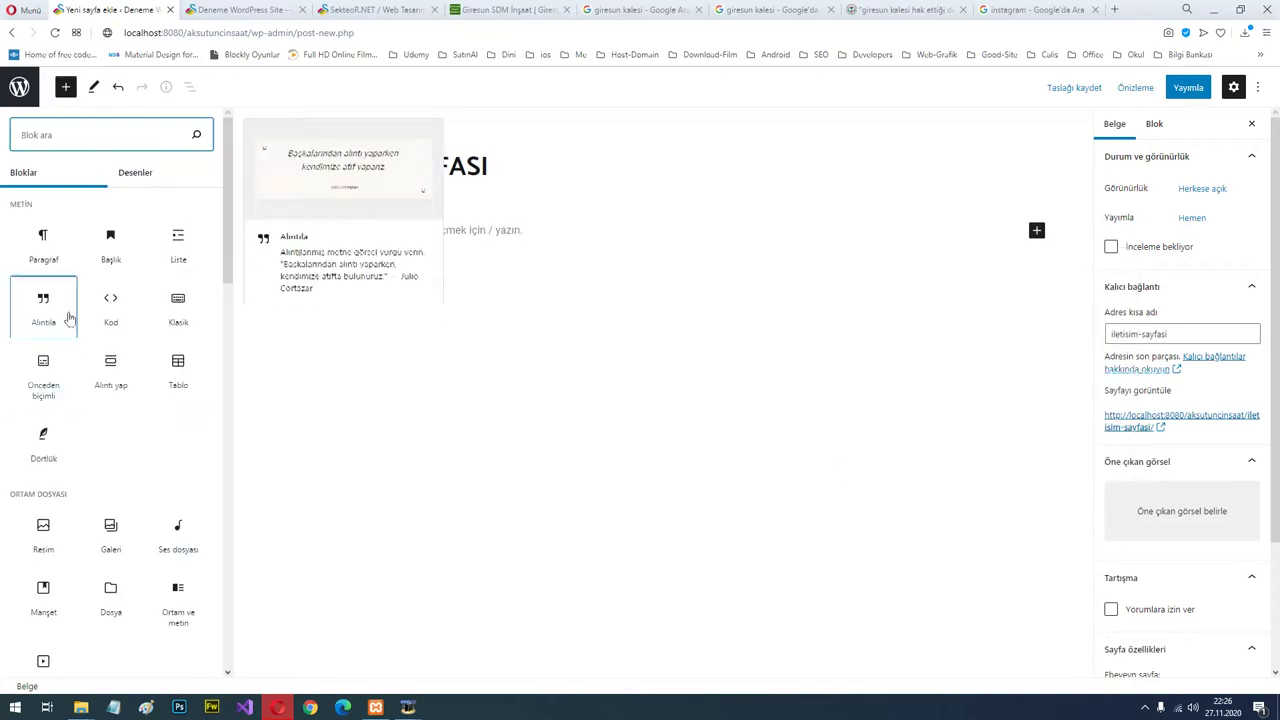
pyautogui.scroll(-2, 100, 390)
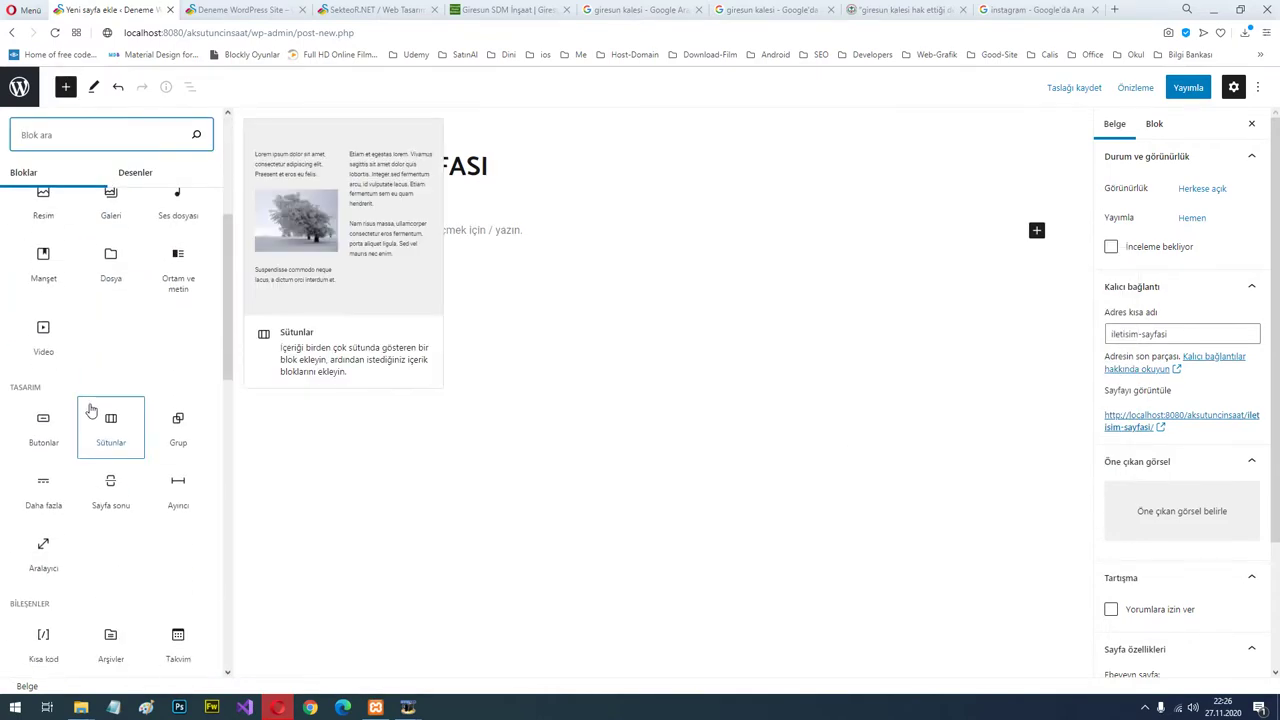
pyautogui.write('html')
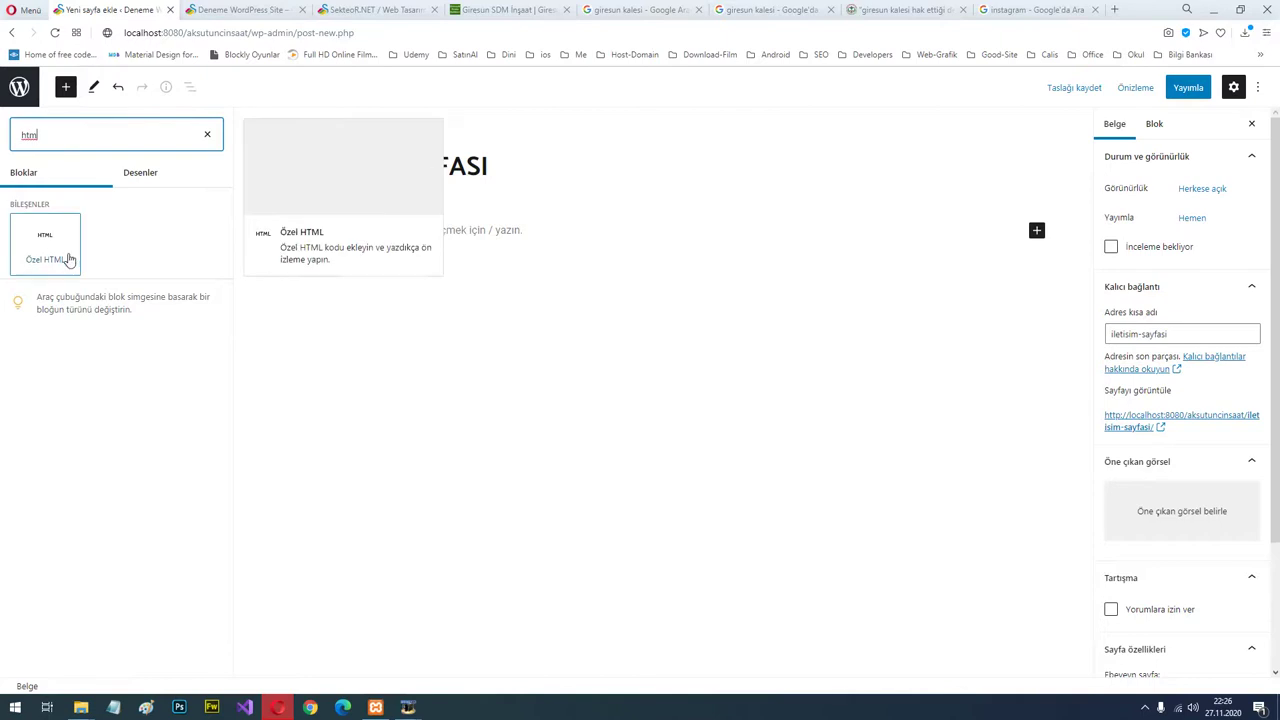
pyautogui.click(66, 254)
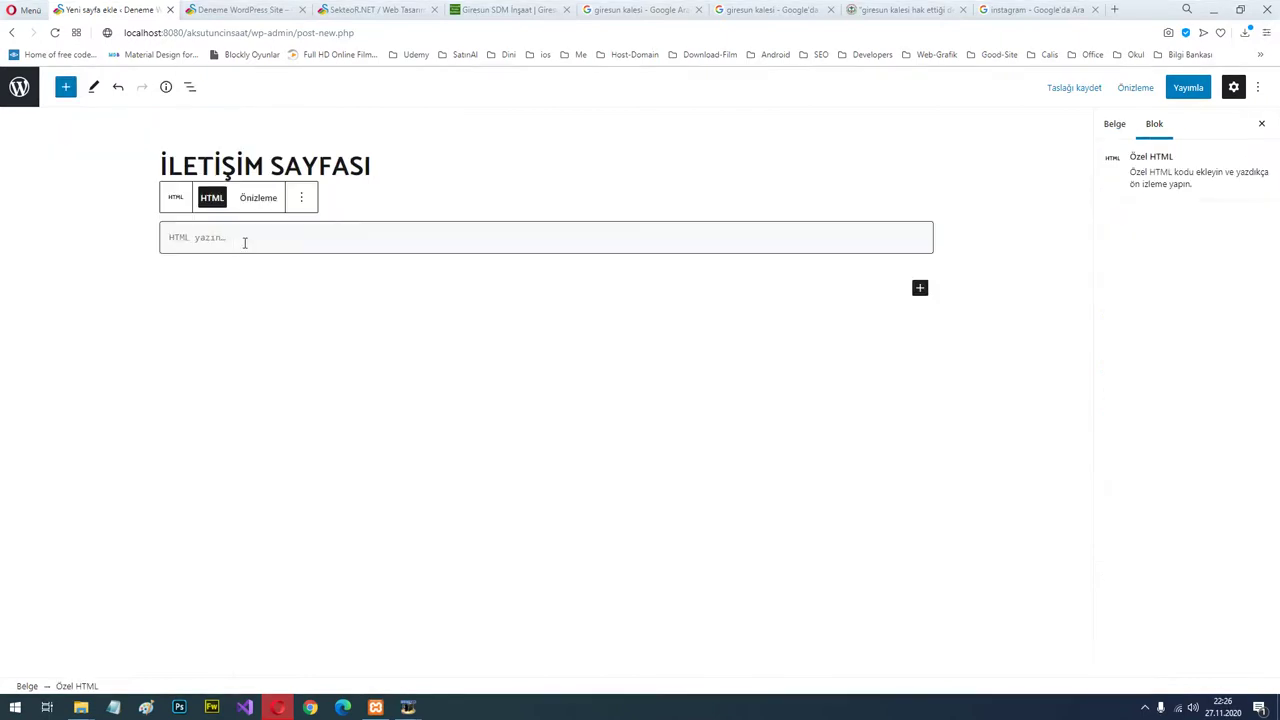
pyautogui.click(1033, 10)
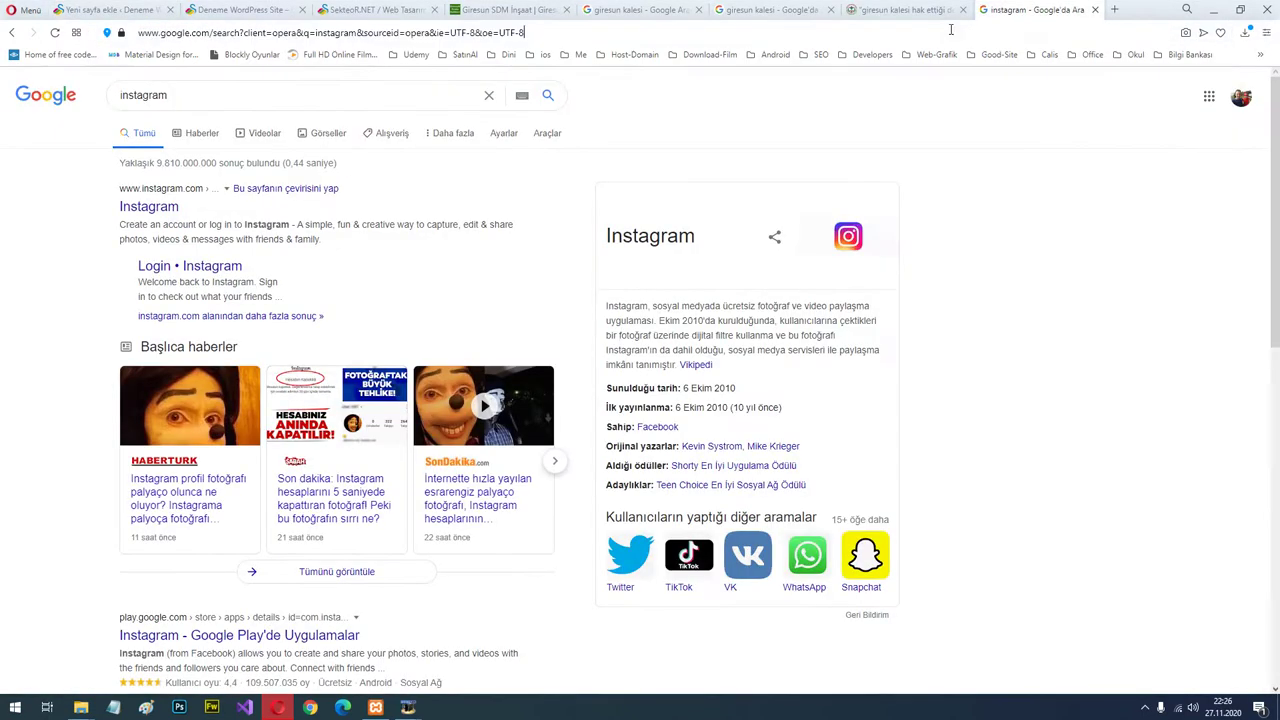
# Go to maps.google.com, search for 'giresun', and zoom in on the map.
pyautogui.click(951, 30)
pyautogui.write('maps')
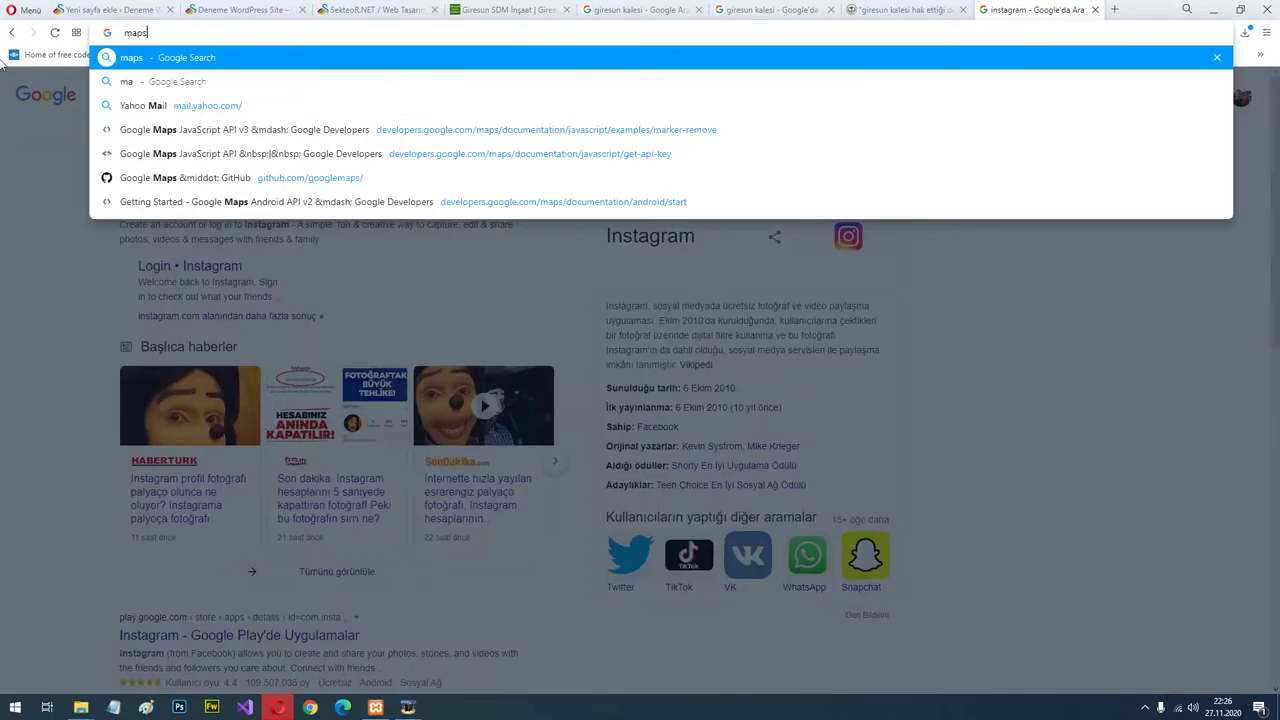
pyautogui.write('.google.com')
pyautogui.press('Return')
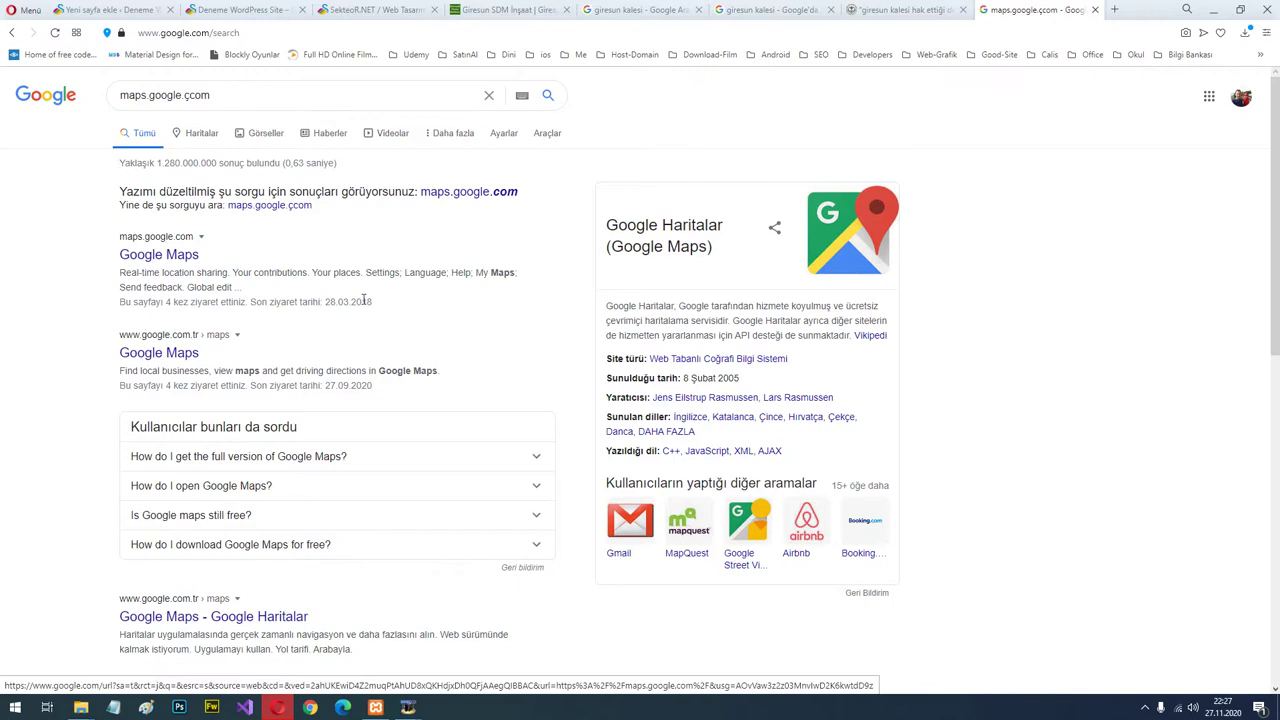
pyautogui.click(268, 216)
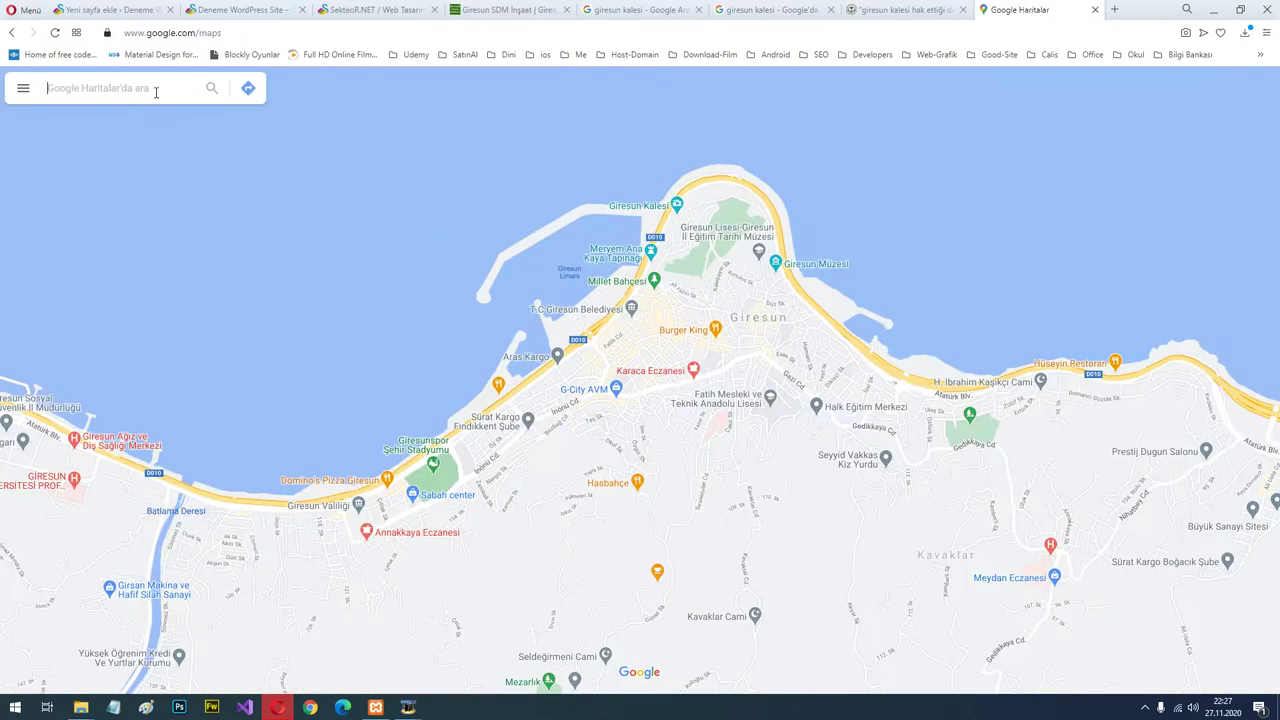
pyautogui.click(155, 92)
pyautogui.write('giresun')
pyautogui.press('Return')
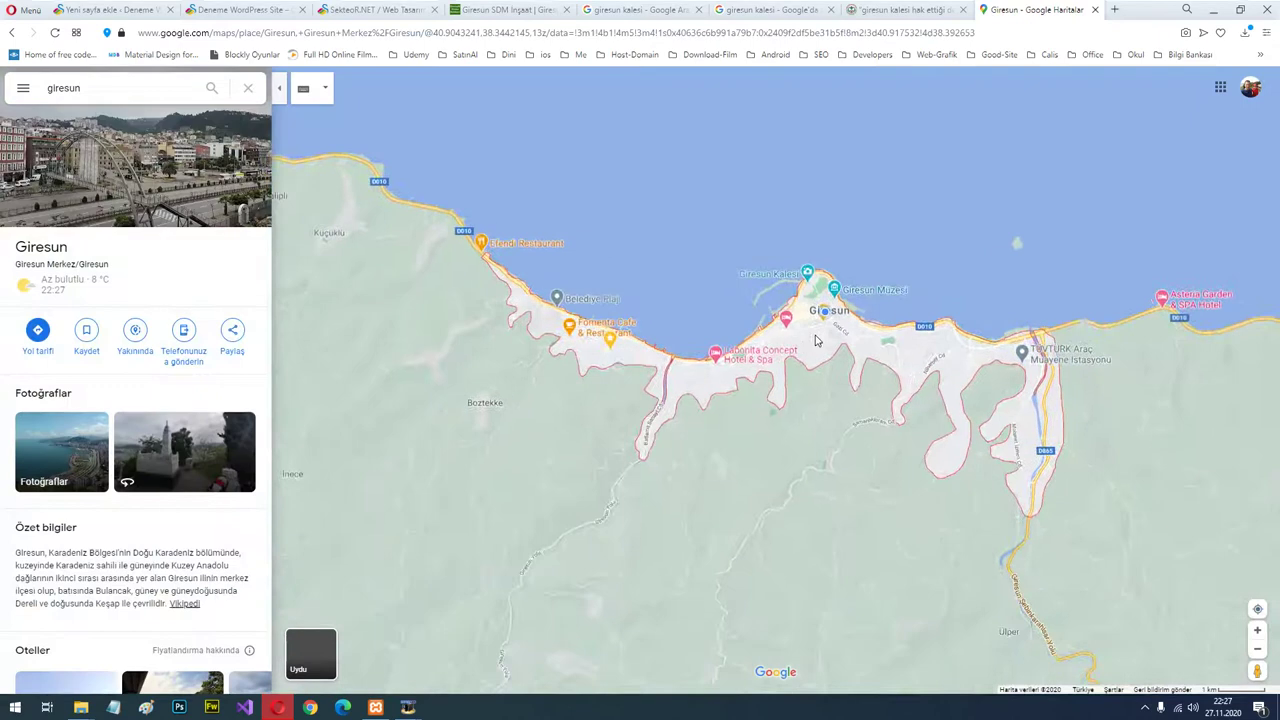
pyautogui.scroll(3, 825, 333)
pyautogui.scroll(6, 825, 333)
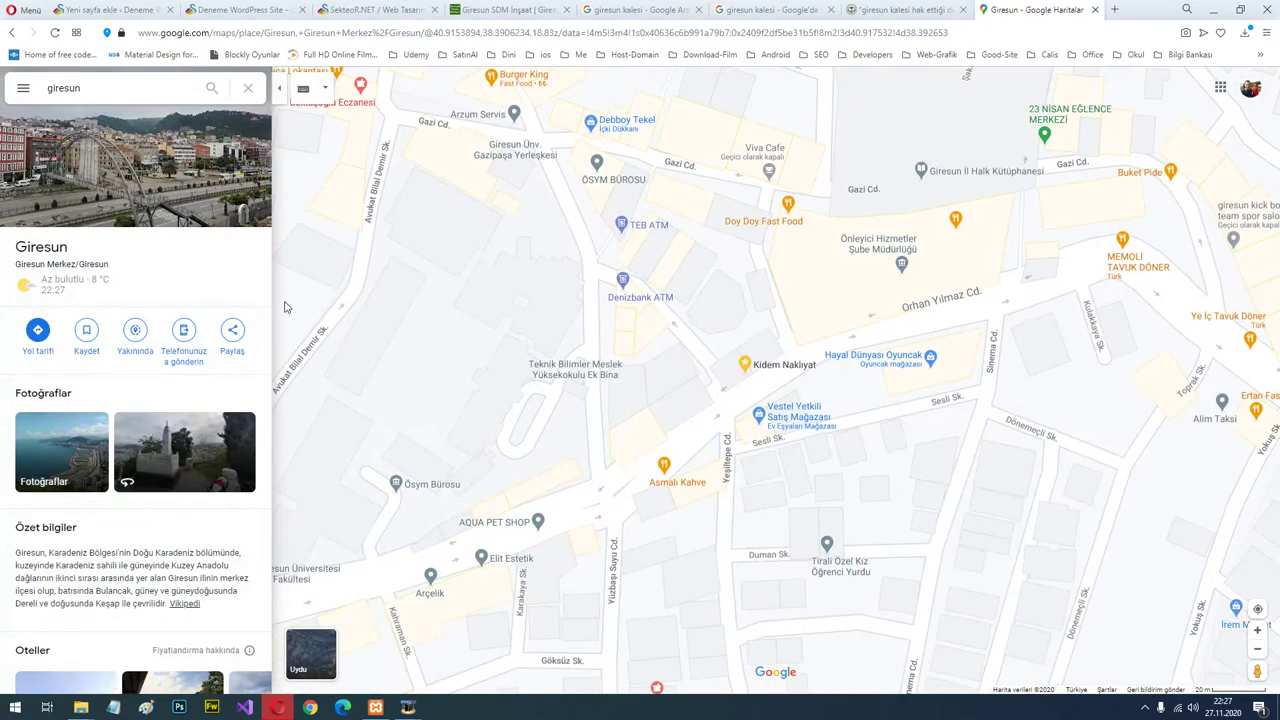
# Copy Giresun's map embed HTML via Paylaş > Harita yerleştirme and return to WordPress.
pyautogui.click(231, 336)
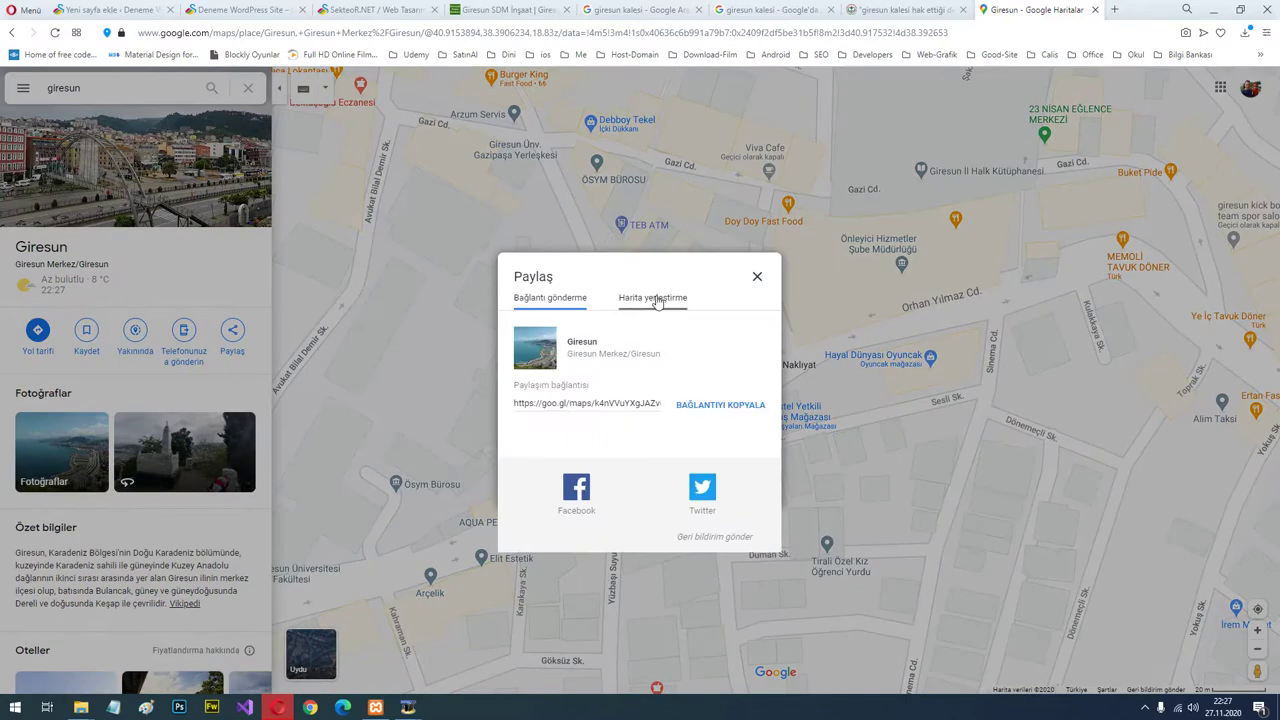
pyautogui.click(657, 299)
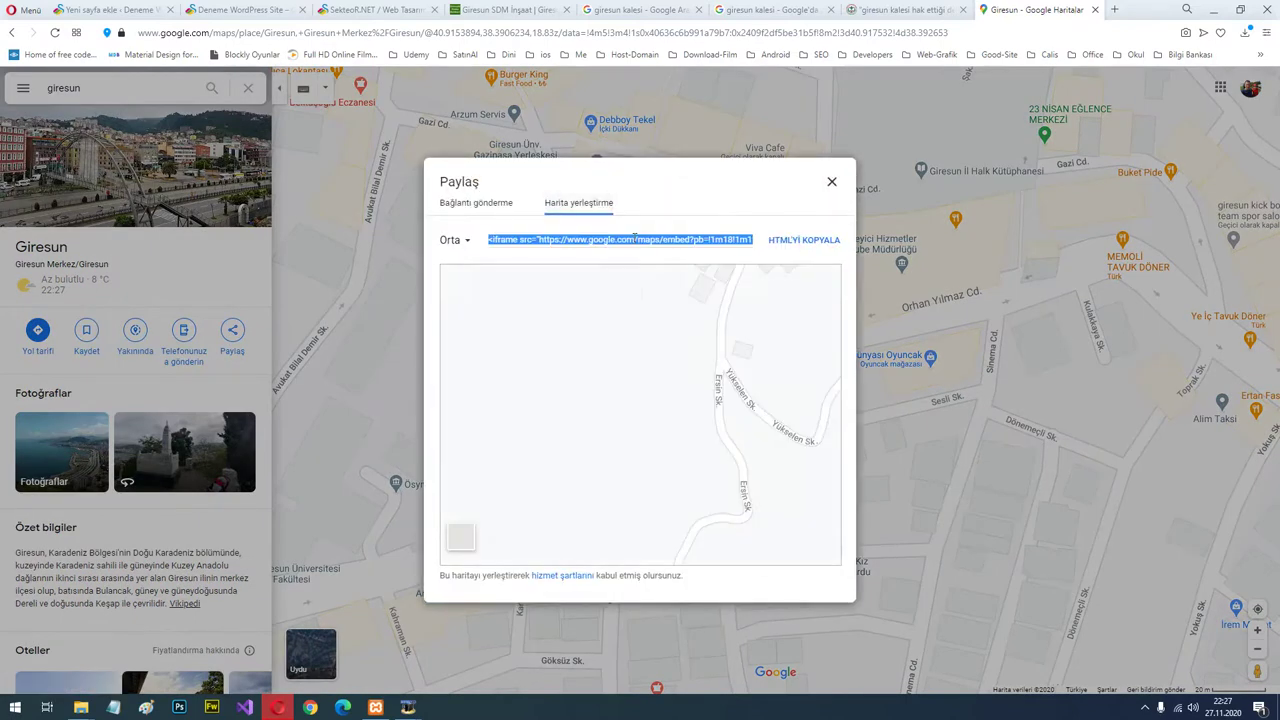
pyautogui.click(791, 242)
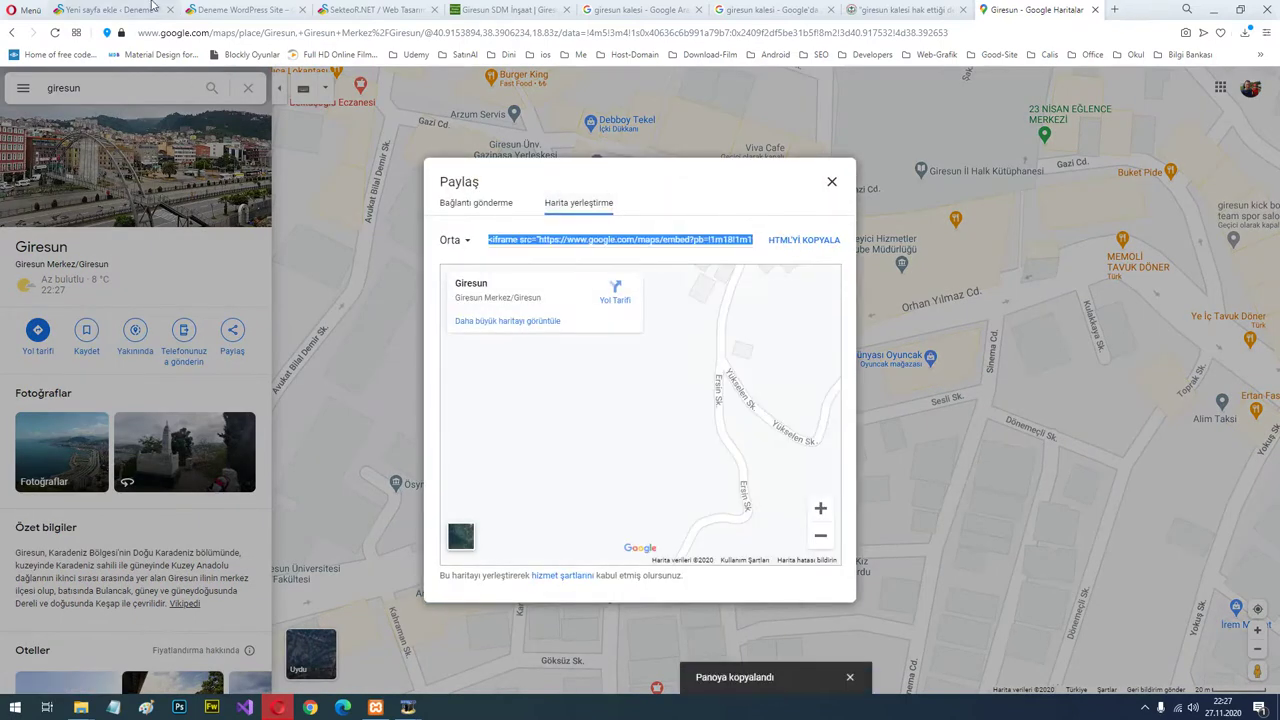
pyautogui.click(110, 9)
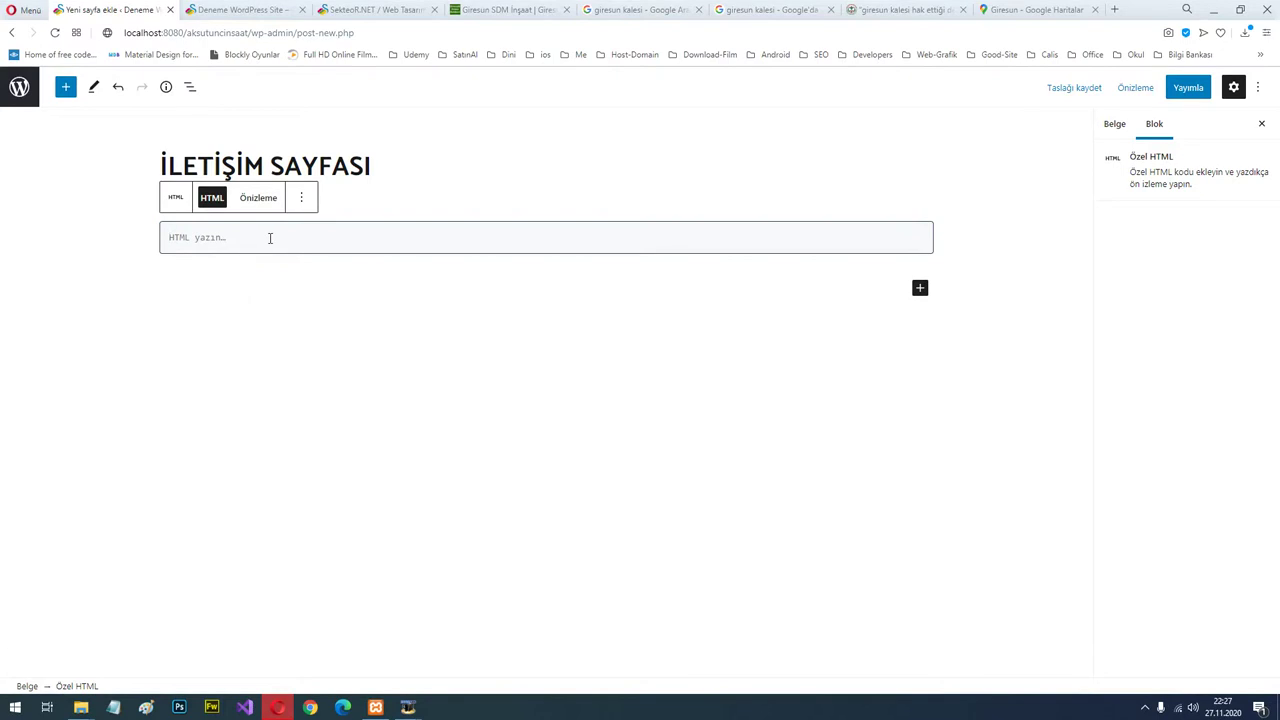
# Paste the Giresun map iframe into the HTML block, preview it, and add a 'tel' paragraph.
pyautogui.hotkey('ctrl', 'v')
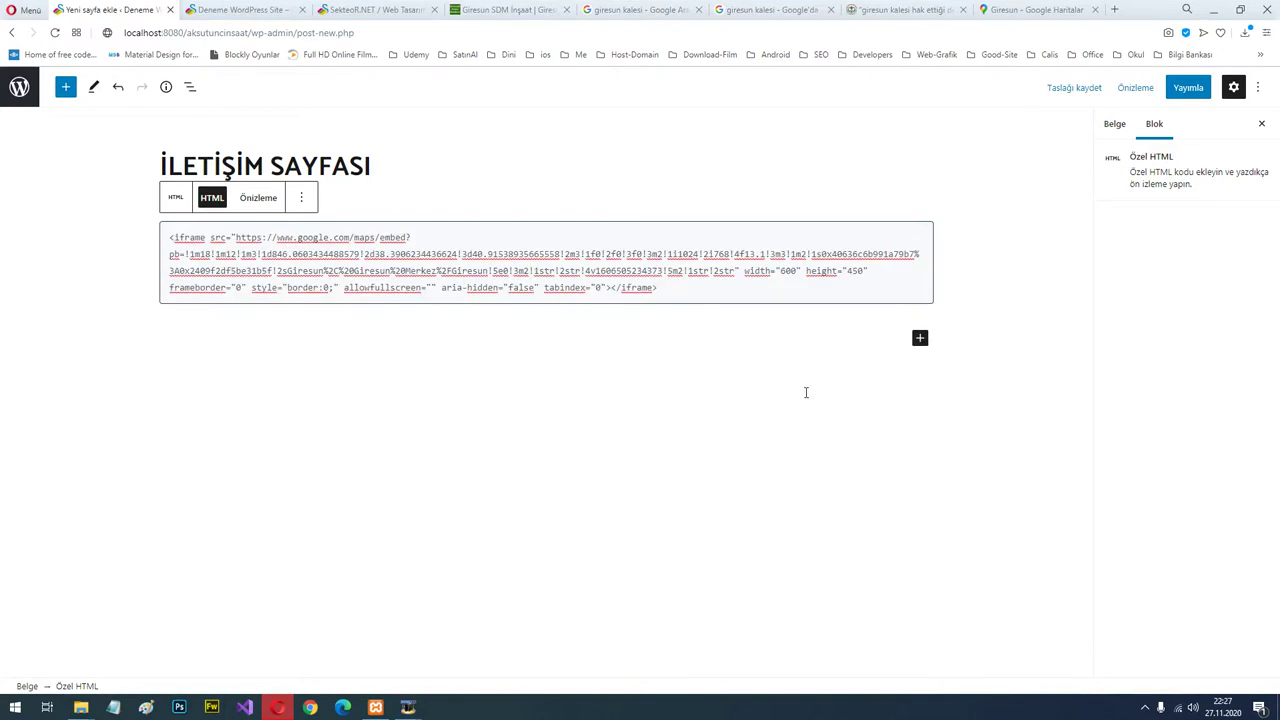
pyautogui.click(218, 330)
pyautogui.click(253, 226)
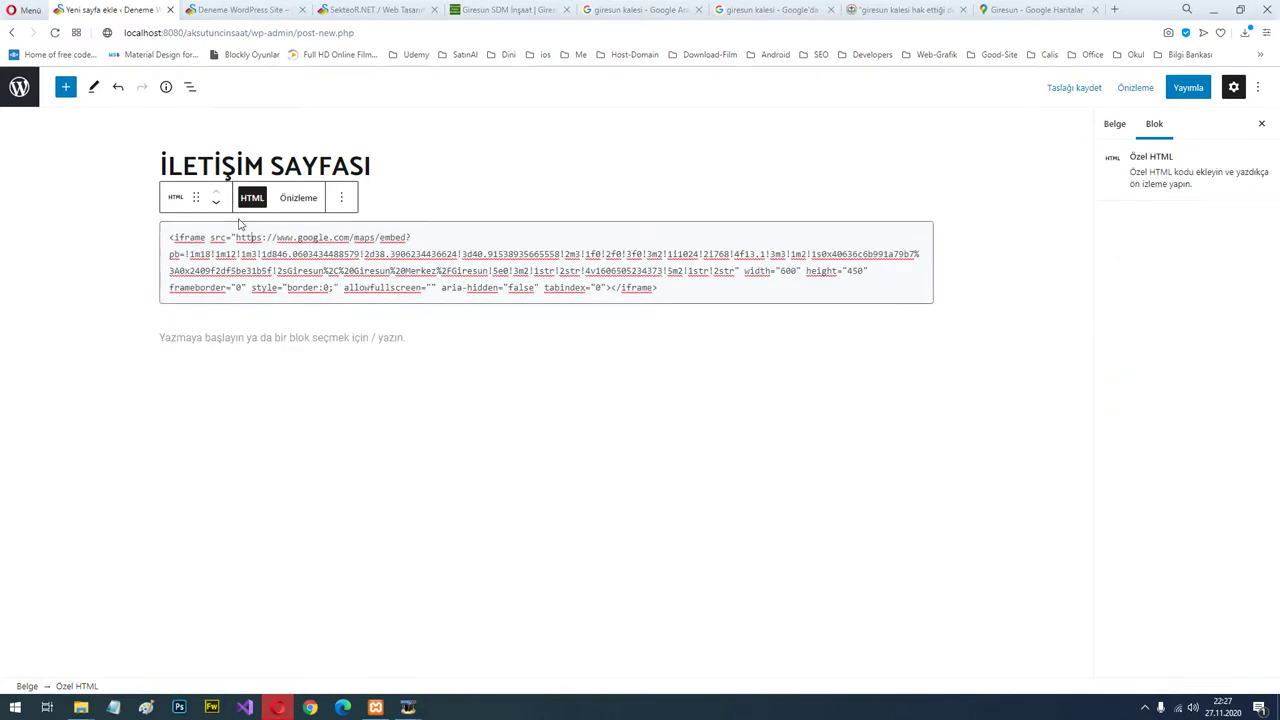
pyautogui.click(298, 198)
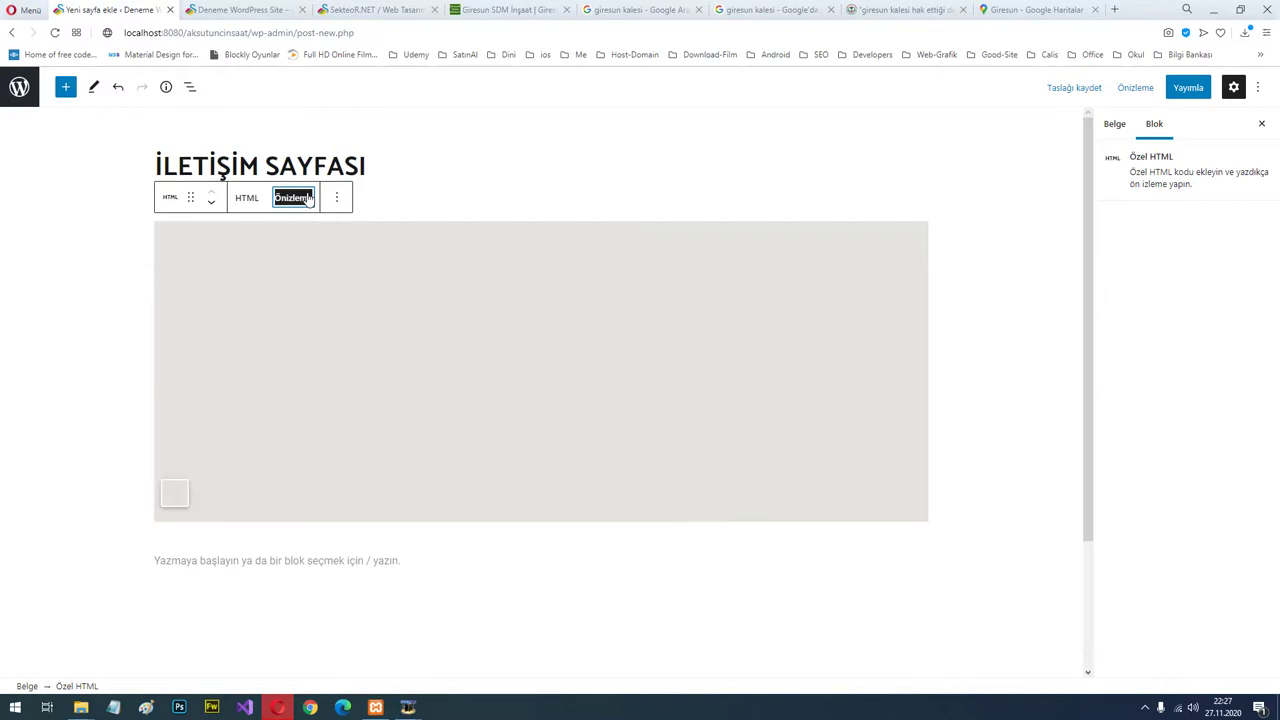
pyautogui.click(228, 566)
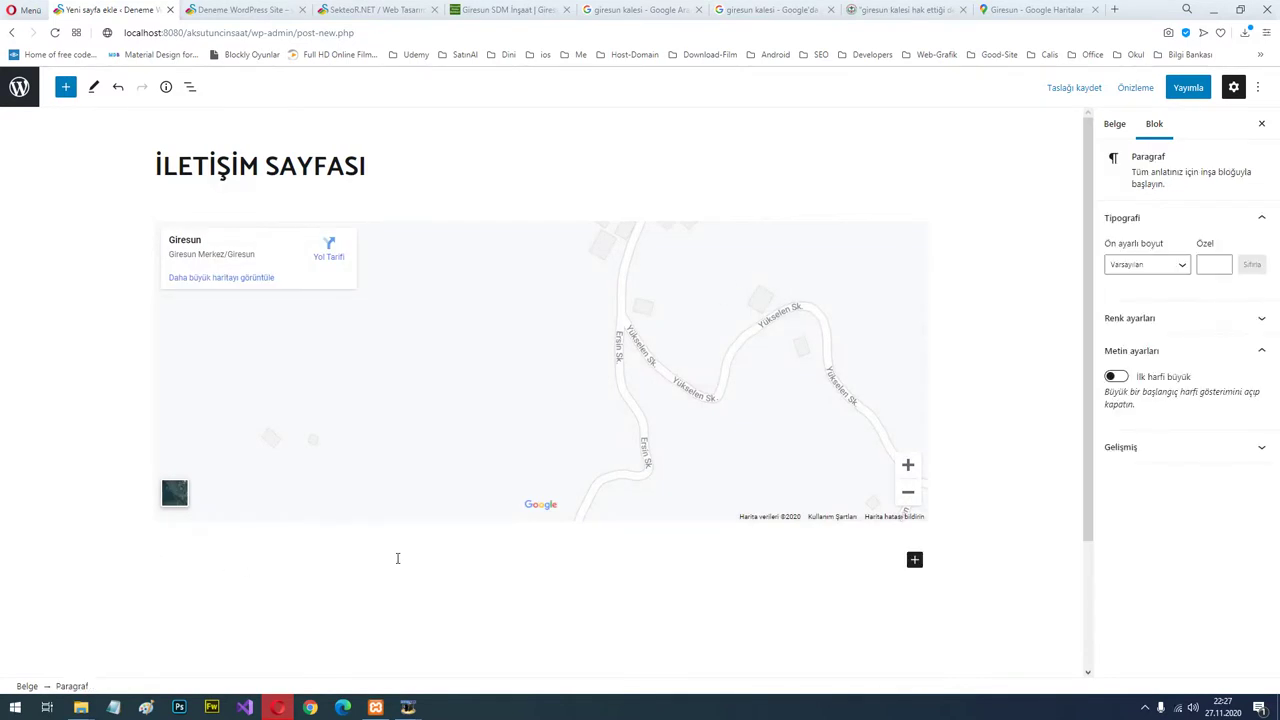
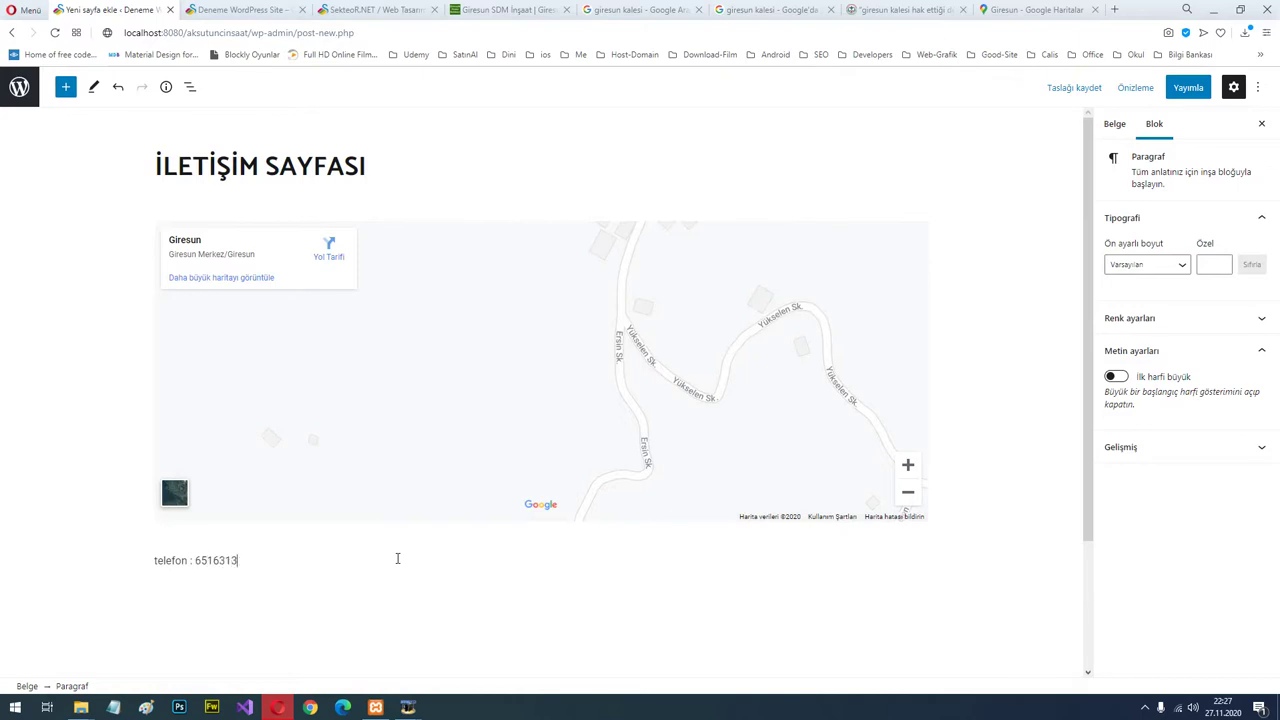
# Publish İLETİŞİM SAYFASI and exit the editor to the pages list.
pyautogui.click(1186, 88)
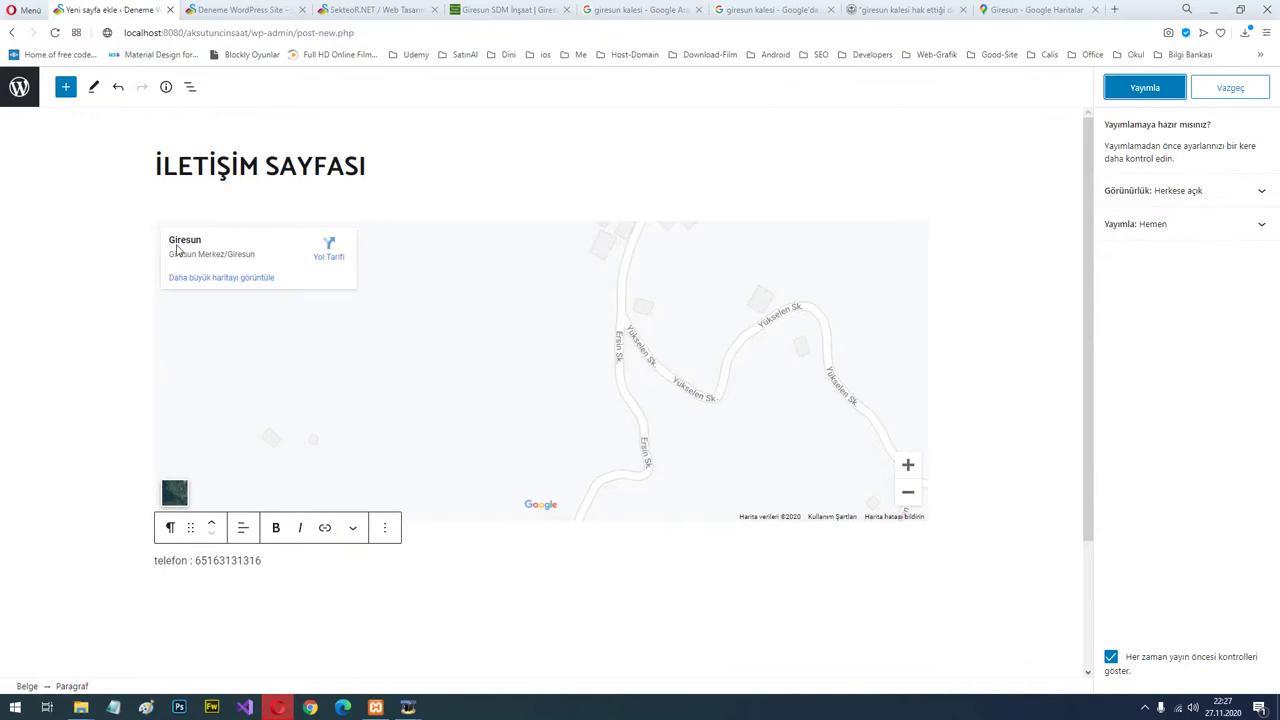
pyautogui.click(1147, 90)
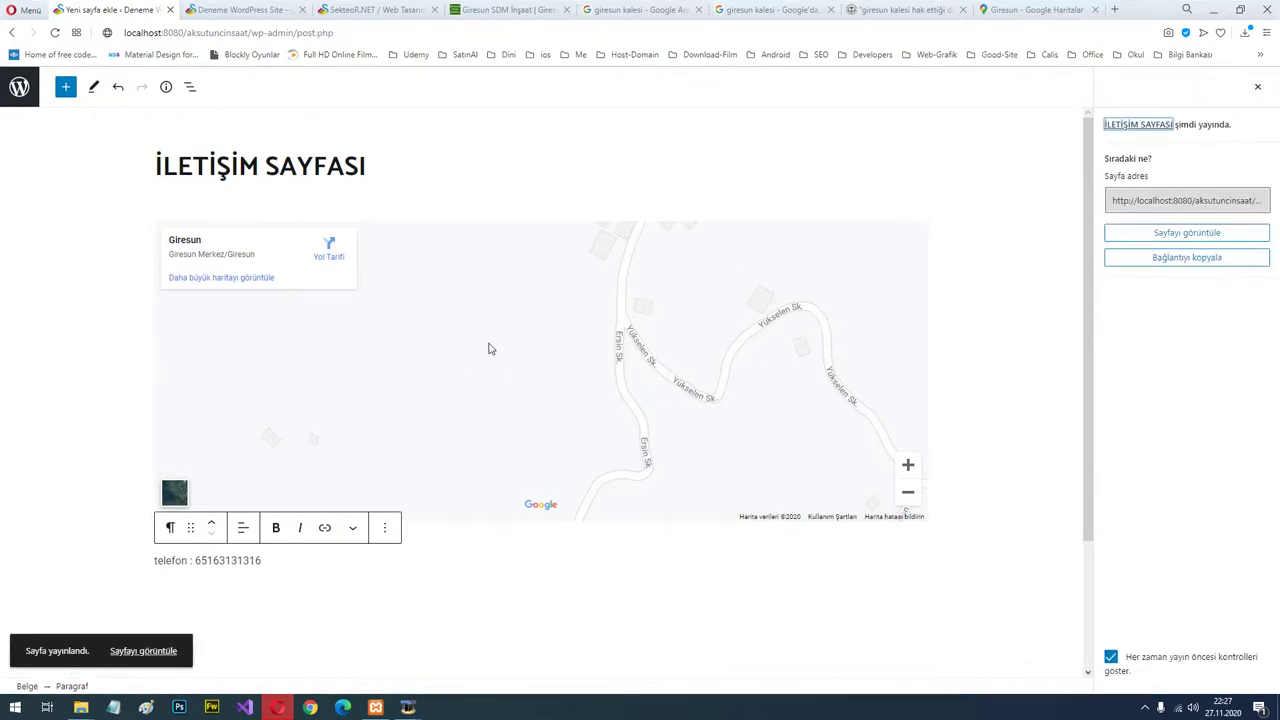
pyautogui.click(19, 87)
pyautogui.moveTo(56, 316)
pyautogui.moveTo(44, 291)
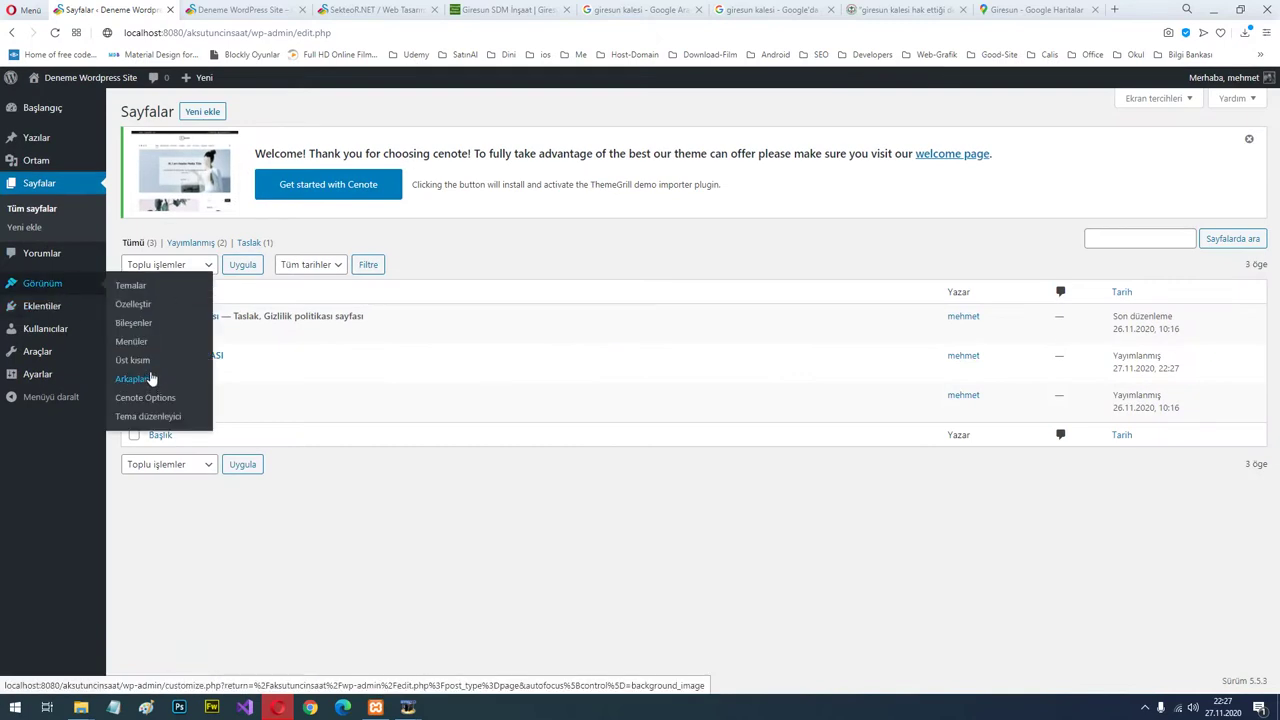
# Add the İLETİŞİM SAYFASI page to AnaMenu.
pyautogui.click(131, 341)
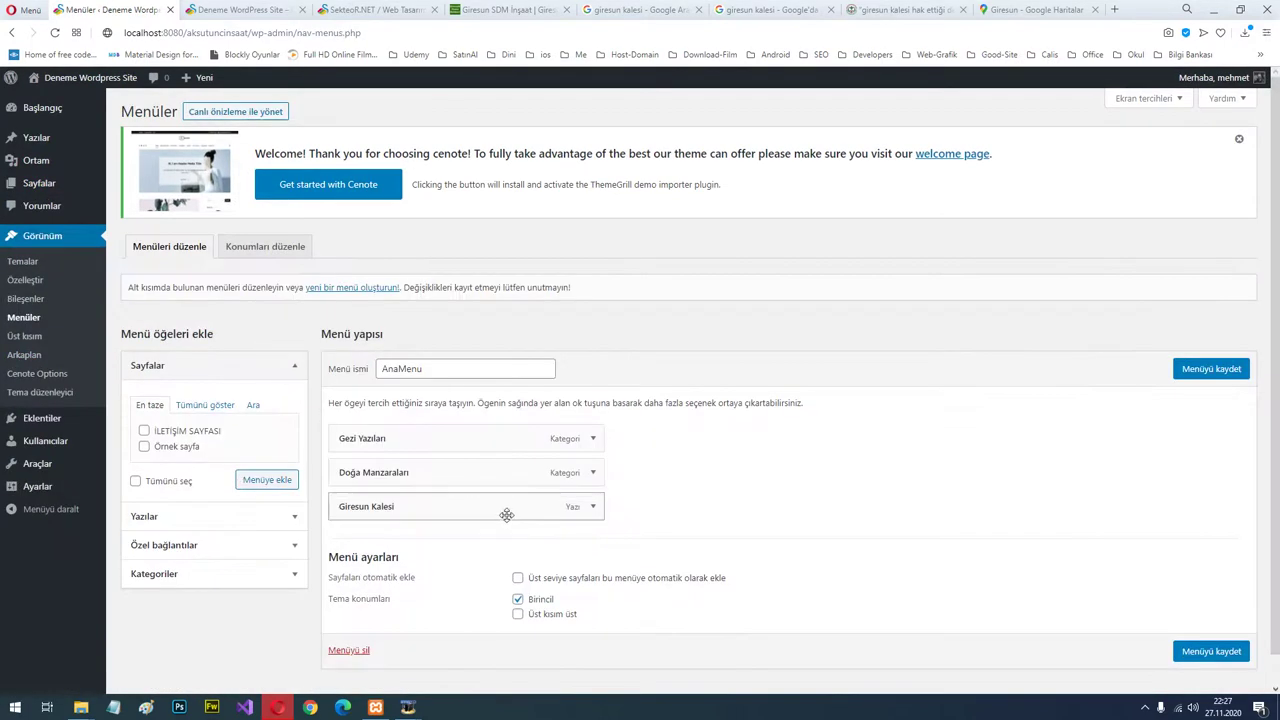
pyautogui.click(194, 435)
pyautogui.click(266, 481)
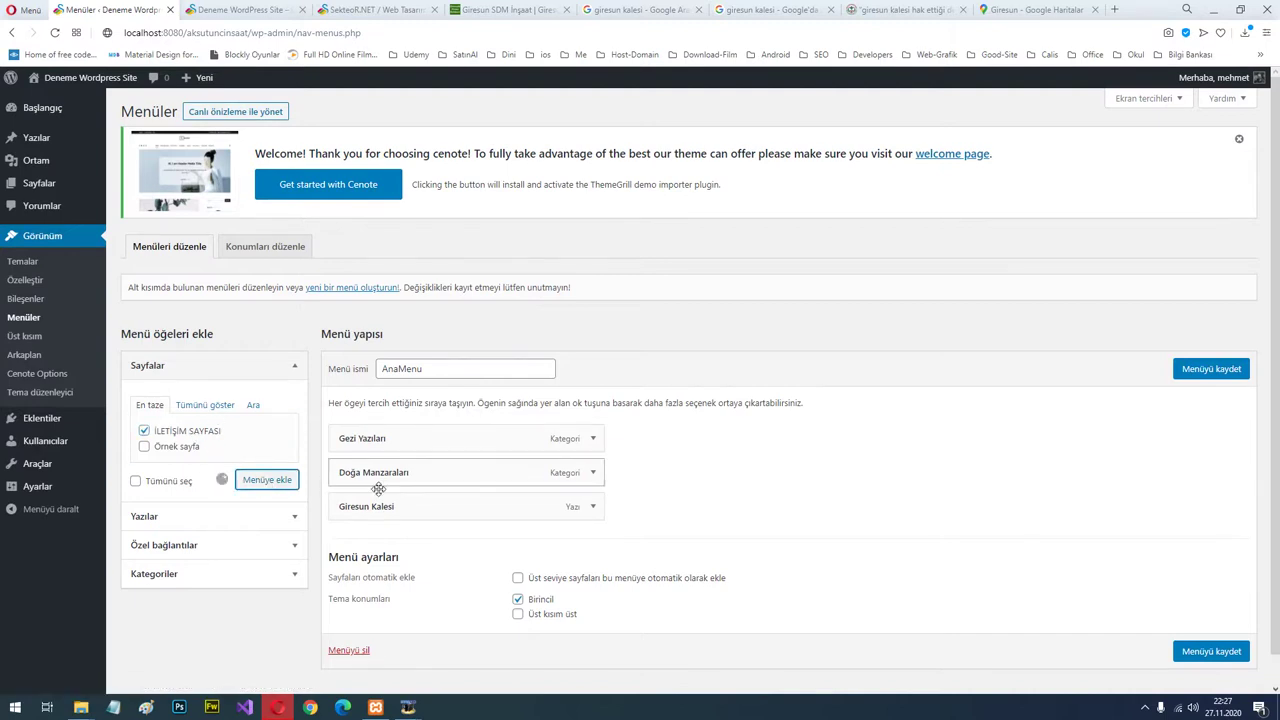
# Add an 'Ana Sayfa' custom link (#) at the top of AnaMenu and save the menu.
pyautogui.click(222, 544)
pyautogui.click(237, 465)
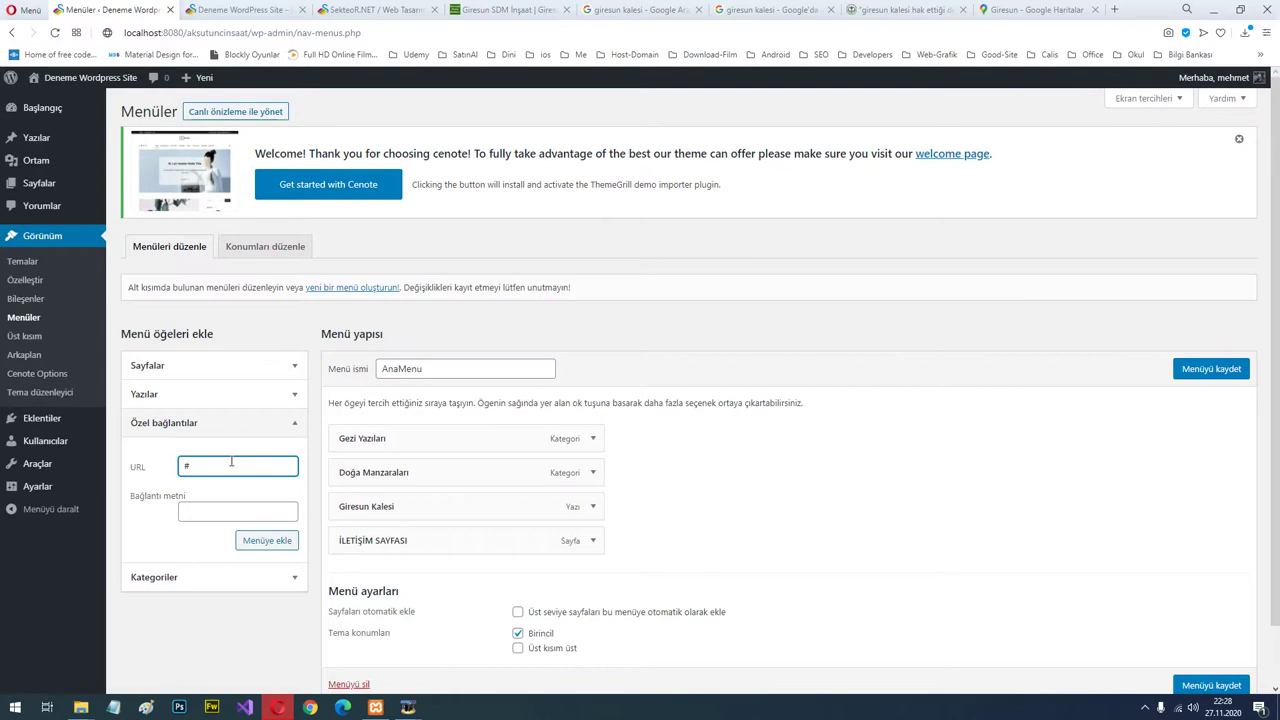
pyautogui.click(281, 516)
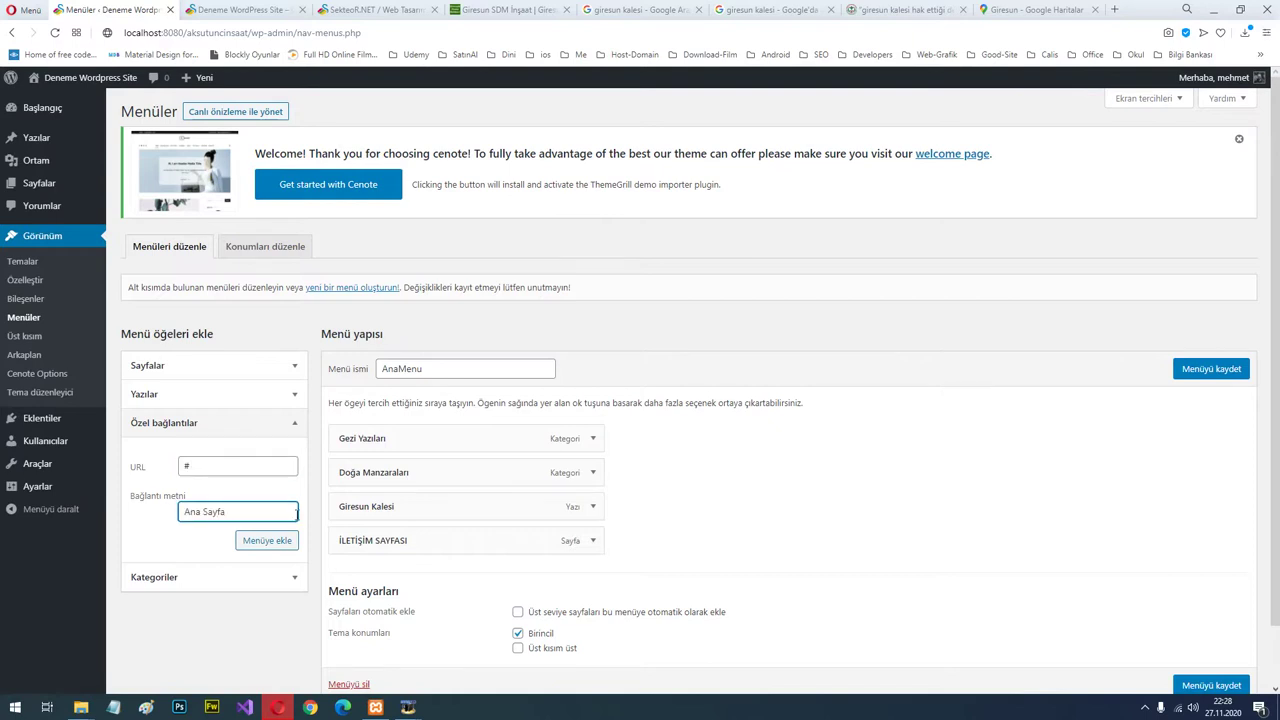
pyautogui.click(279, 541)
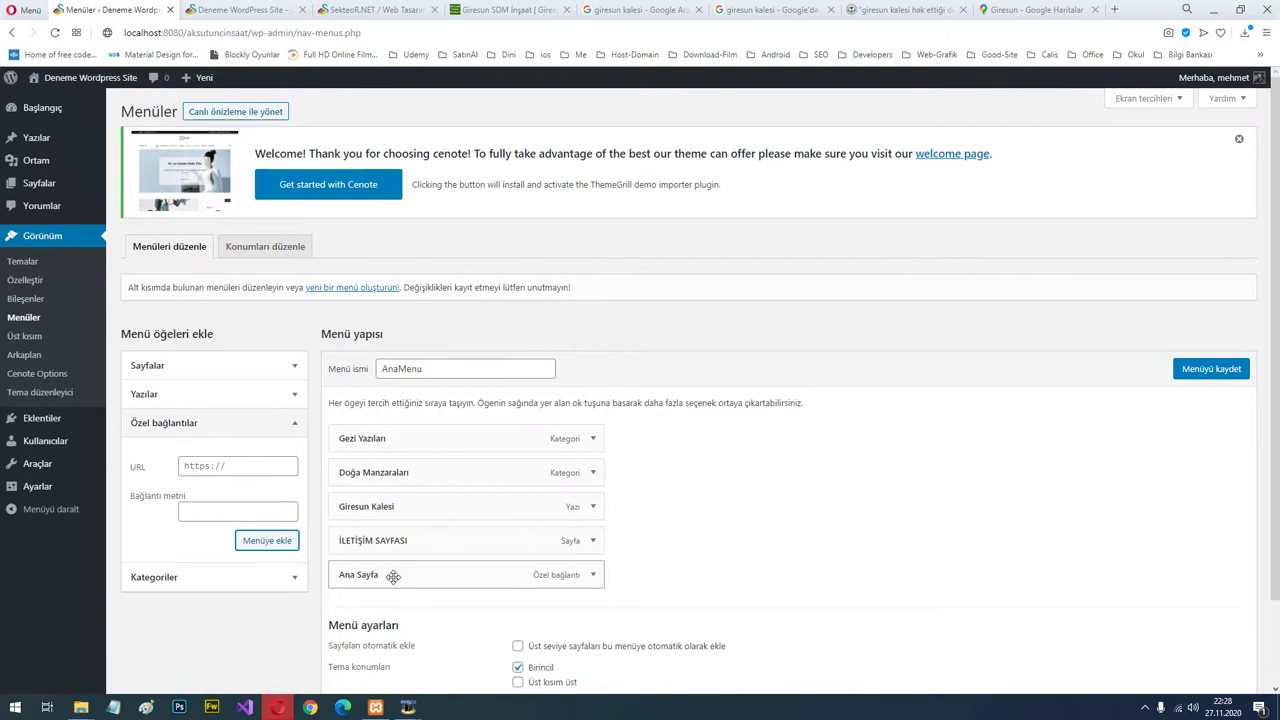
pyautogui.moveTo(434, 574); pyautogui.dragTo(392, 428)
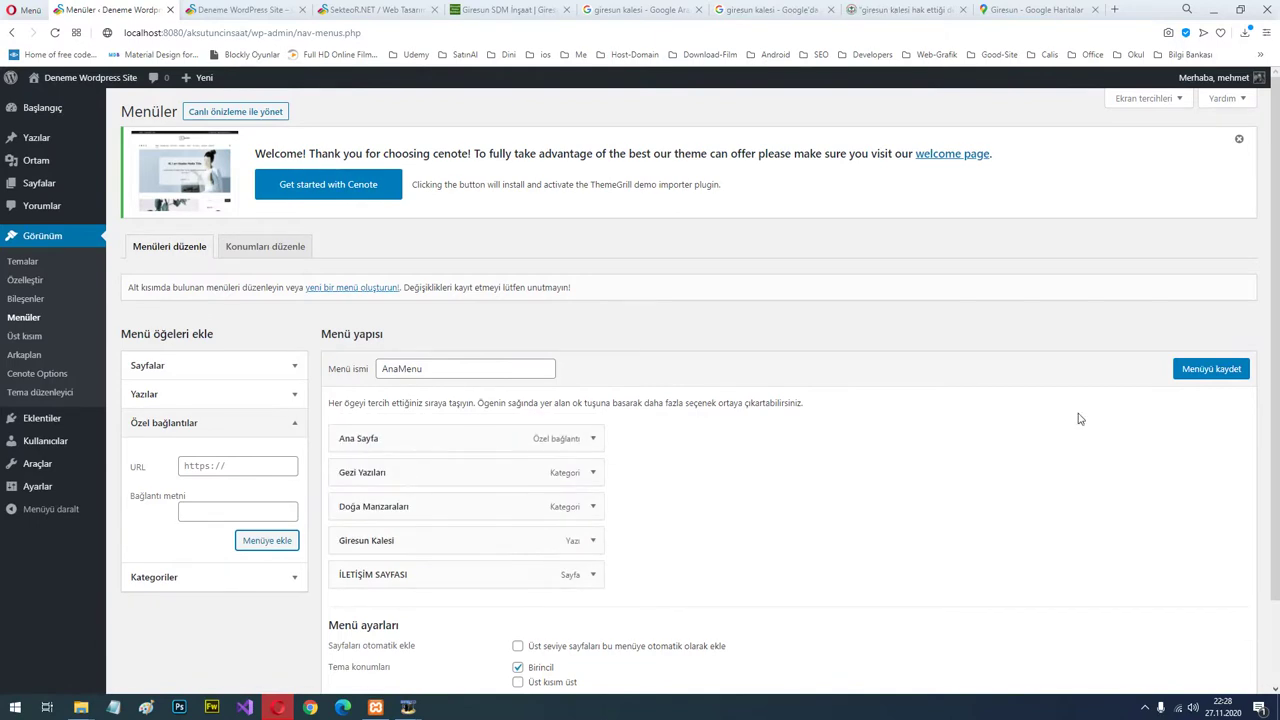
pyautogui.click(1211, 369)
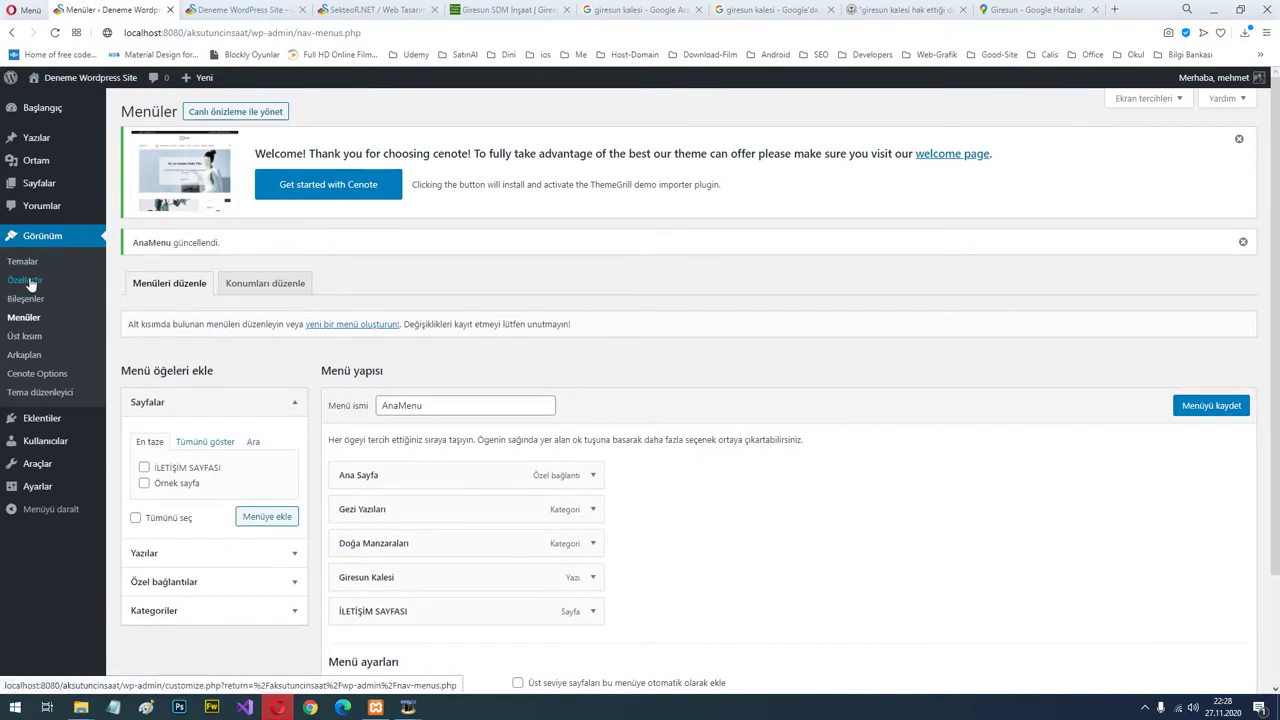
pyautogui.click(26, 282)
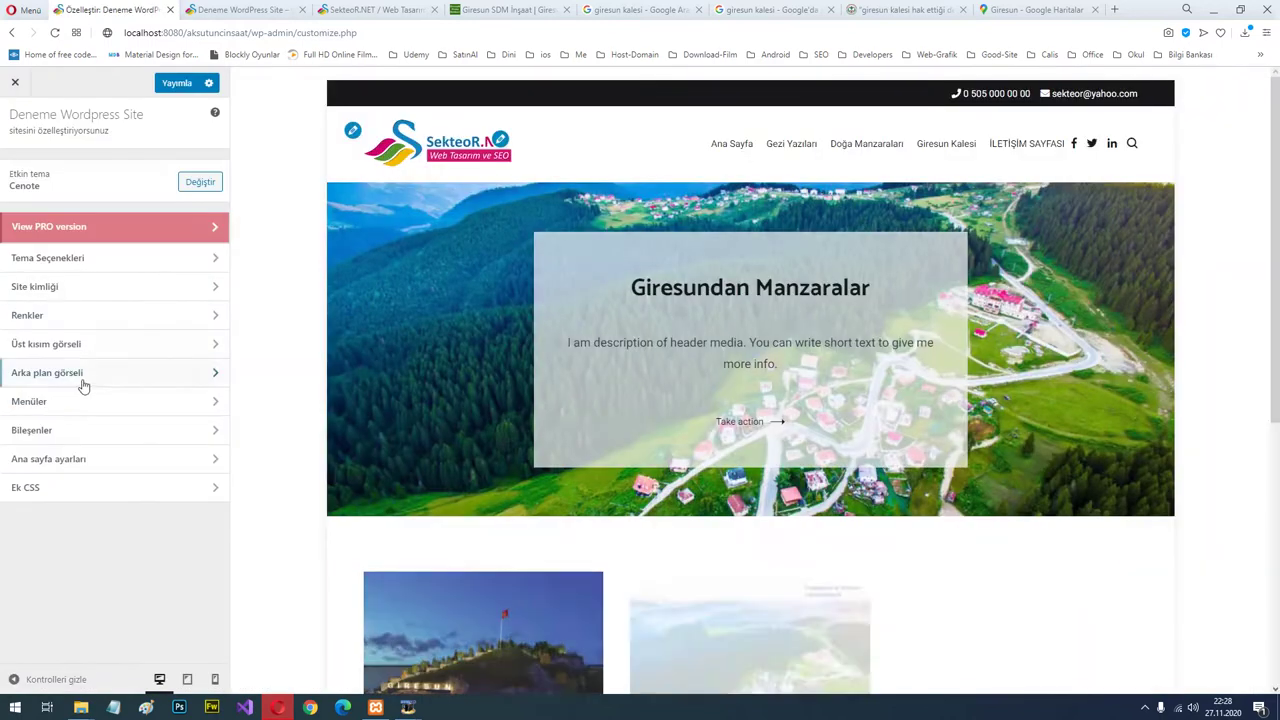
# Open the customizer's Menus panel, then reload the live site tab to show the AnaMenu navigation.
pyautogui.click(75, 404)
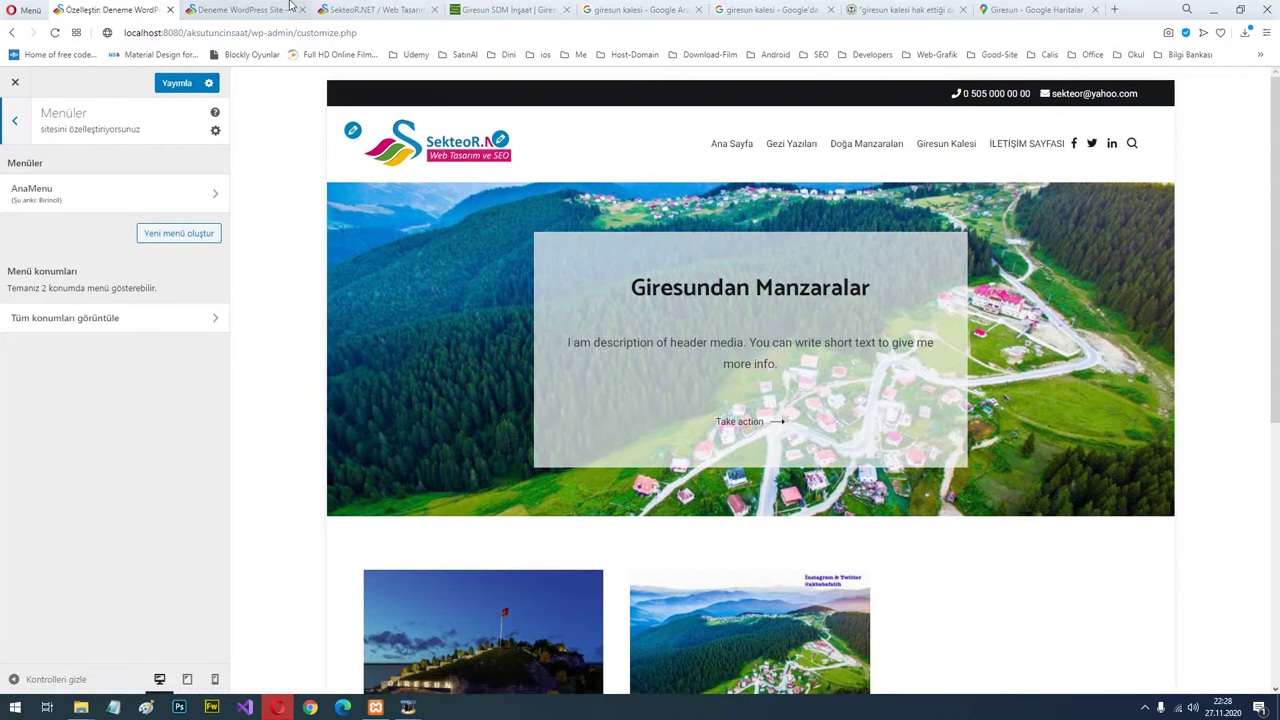
pyautogui.click(240, 10)
pyautogui.click(320, 185)
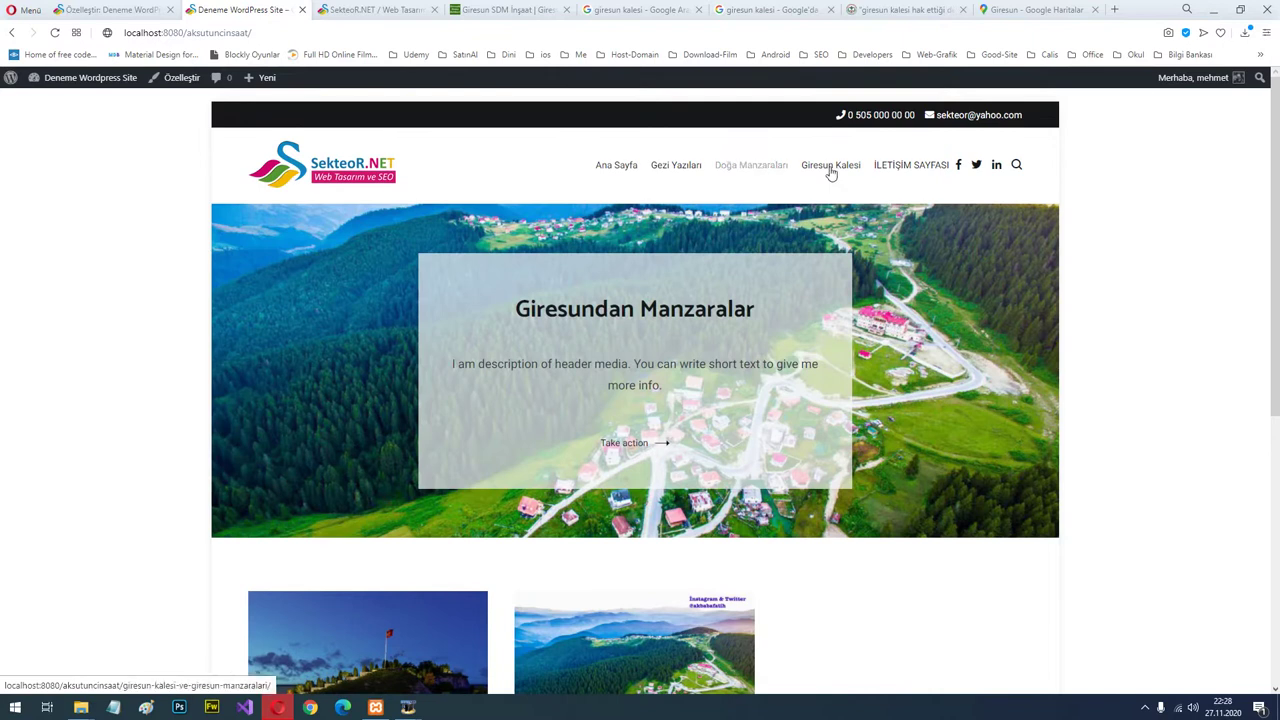
# Browse the Gezi Yazıları and Doğa Manzaraları category pages from the new menu.
pyautogui.scroll(-3, 558, 158)
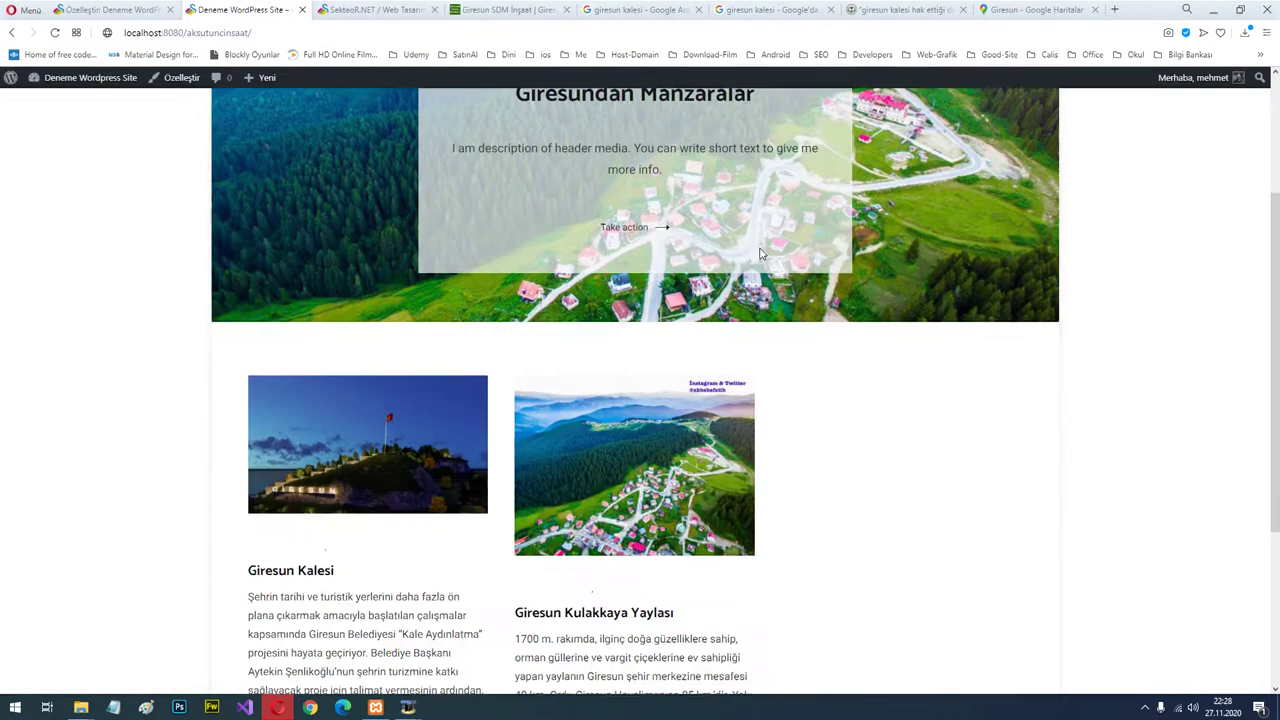
pyautogui.scroll(3, 925, 337)
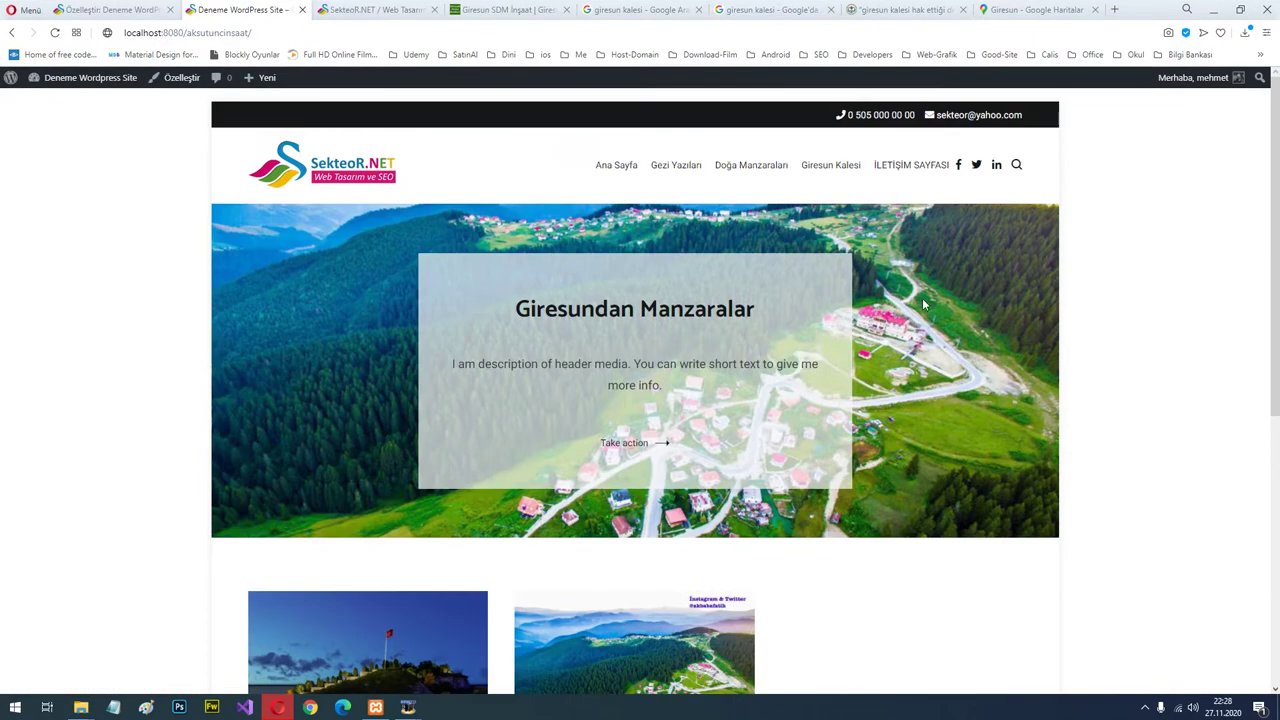
pyautogui.click(686, 169)
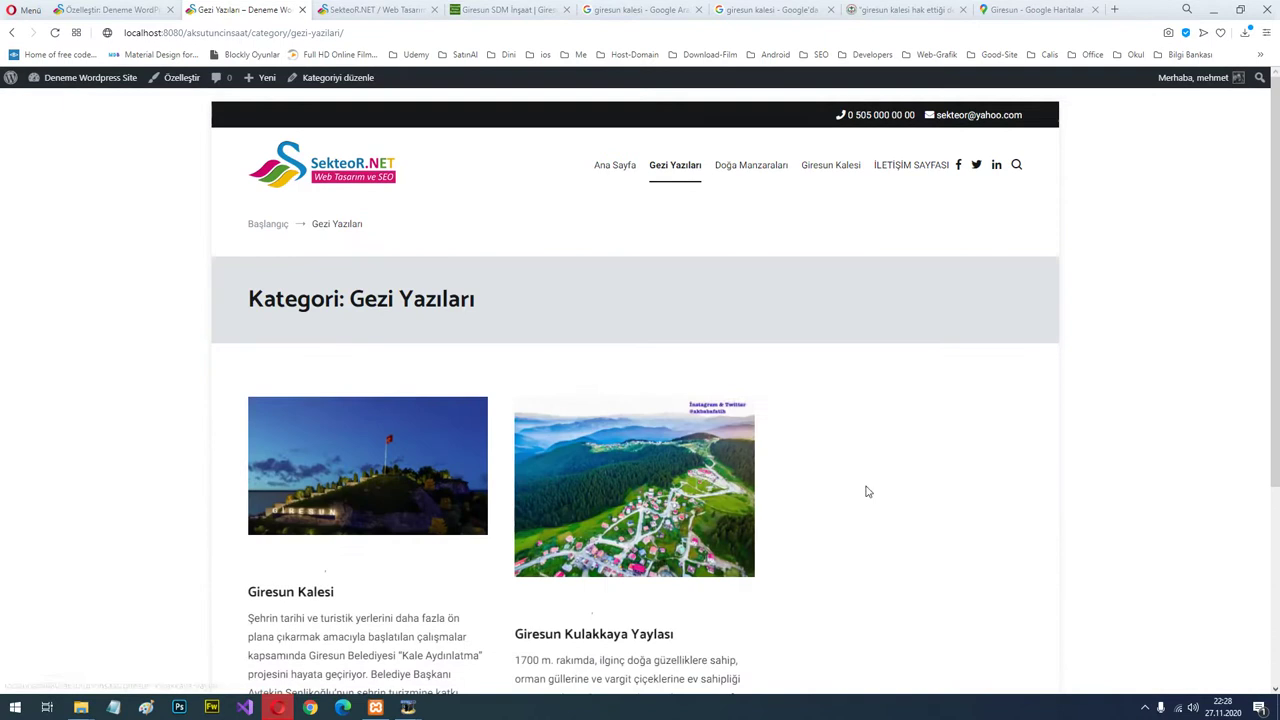
pyautogui.scroll(-2, 831, 543)
pyautogui.scroll(2, 837, 528)
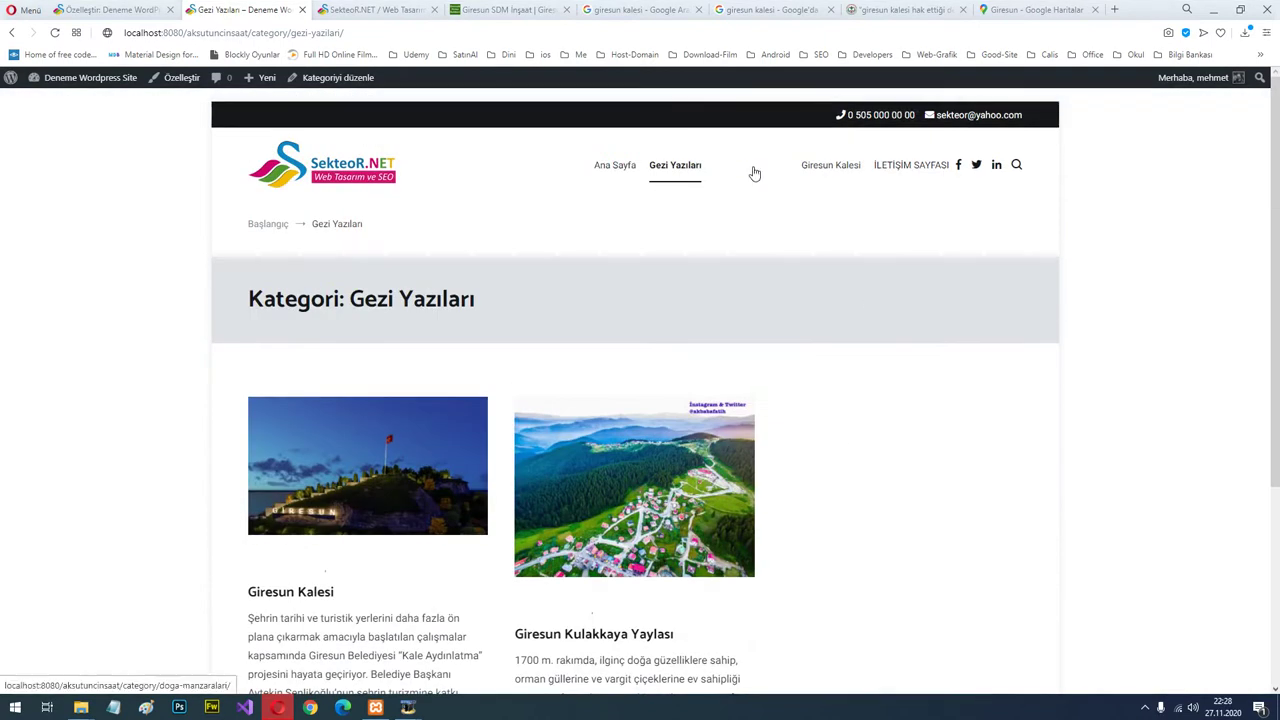
pyautogui.click(755, 172)
pyautogui.scroll(-2, 672, 600)
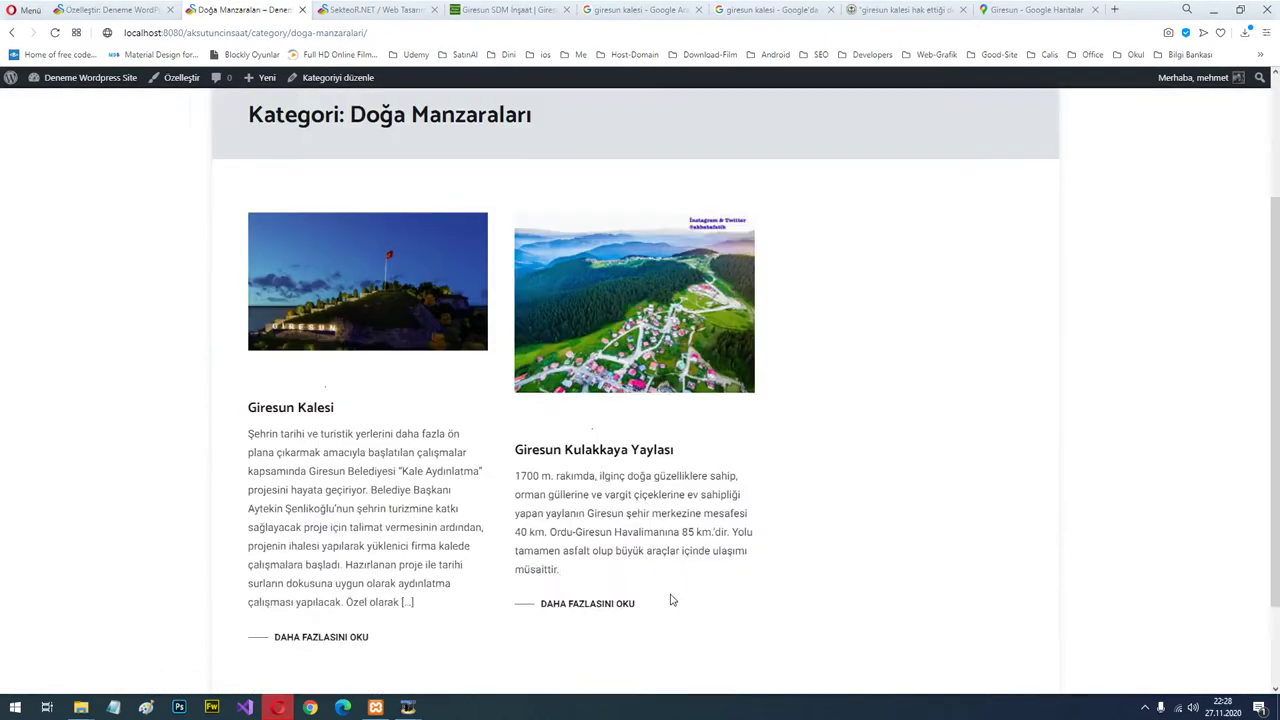
pyautogui.scroll(-2, 657, 586)
pyautogui.scroll(4, 657, 586)
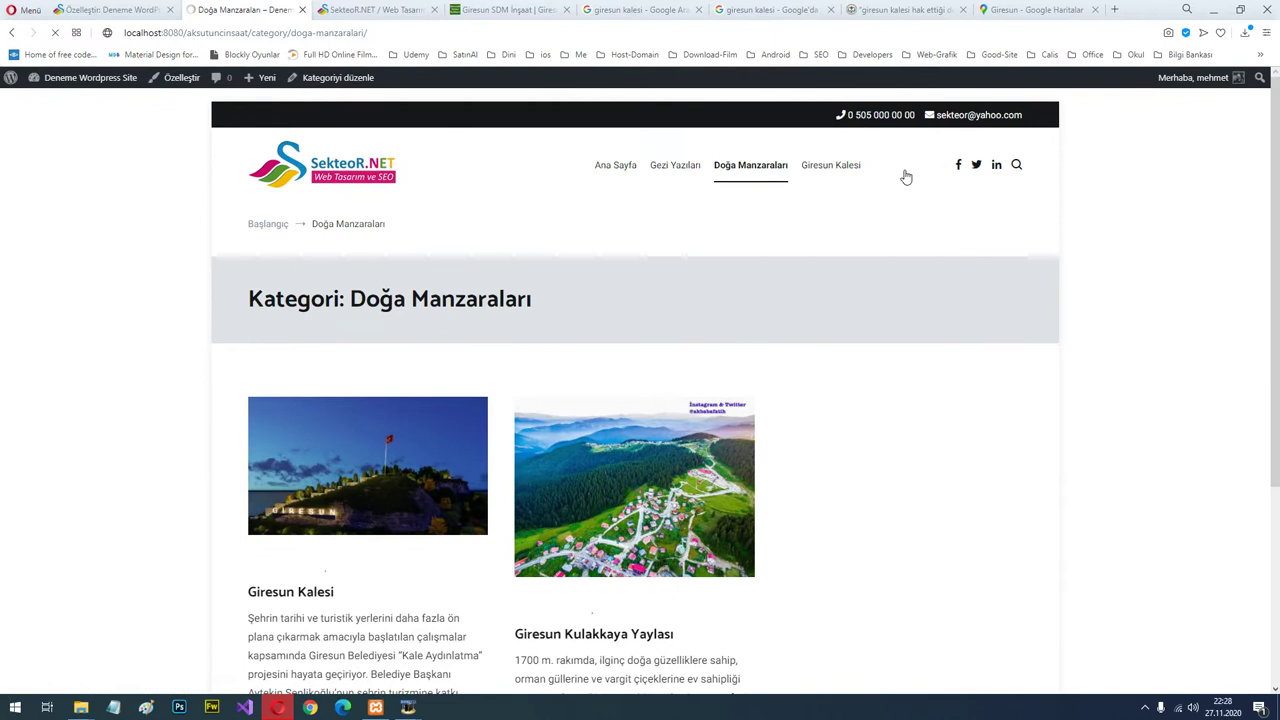
# Look over the İLETİŞİM SAYFASI contact page, then return to the customizer.
pyautogui.click(905, 170)
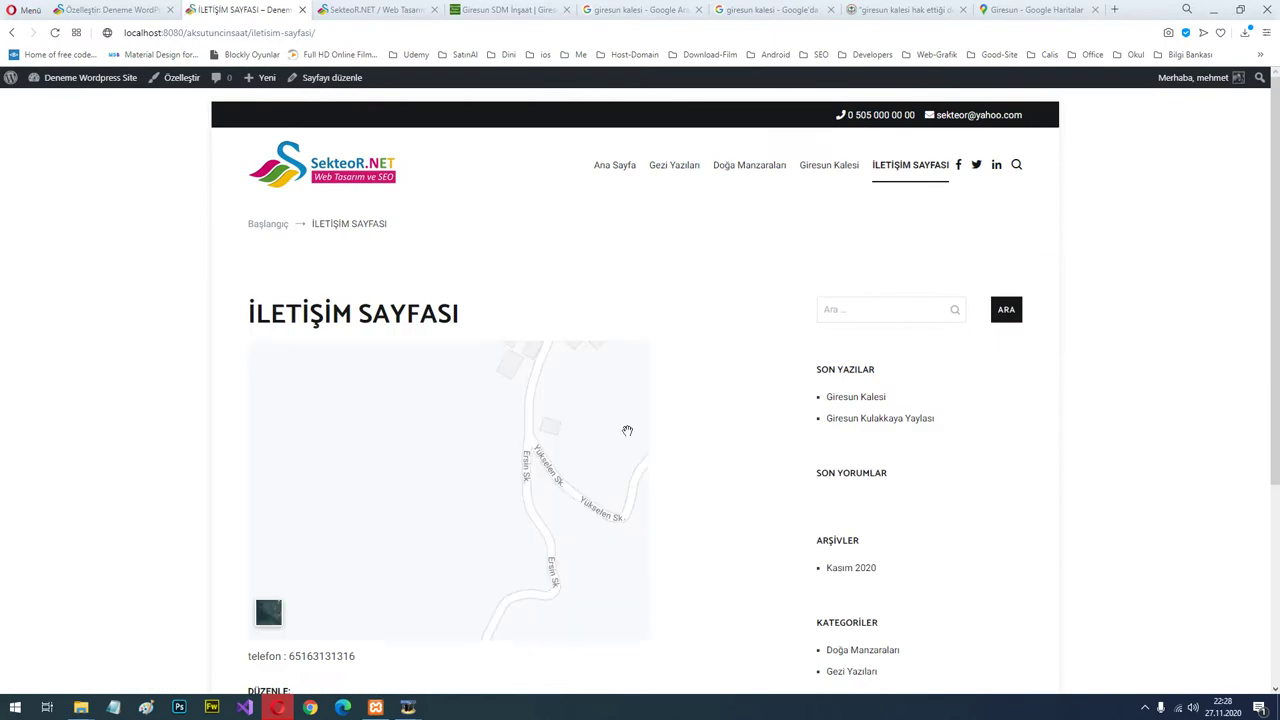
pyautogui.scroll(-2, 605, 390)
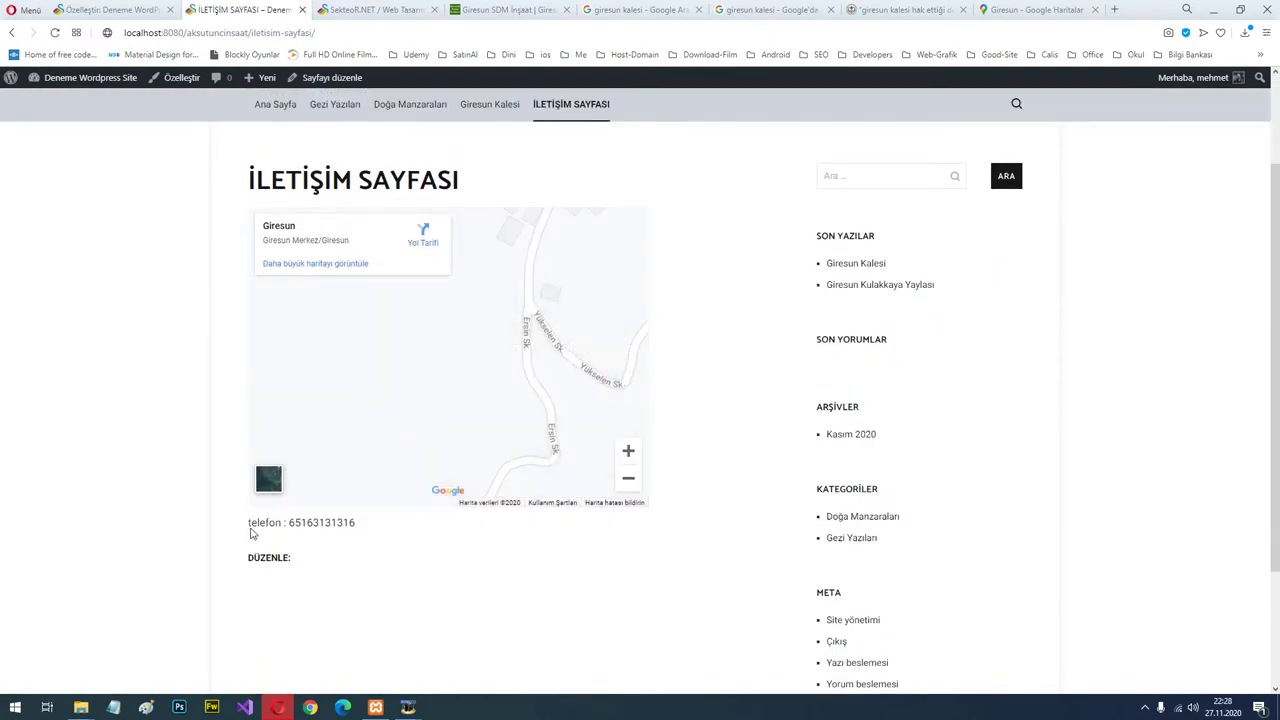
pyautogui.scroll(-3, 457, 557)
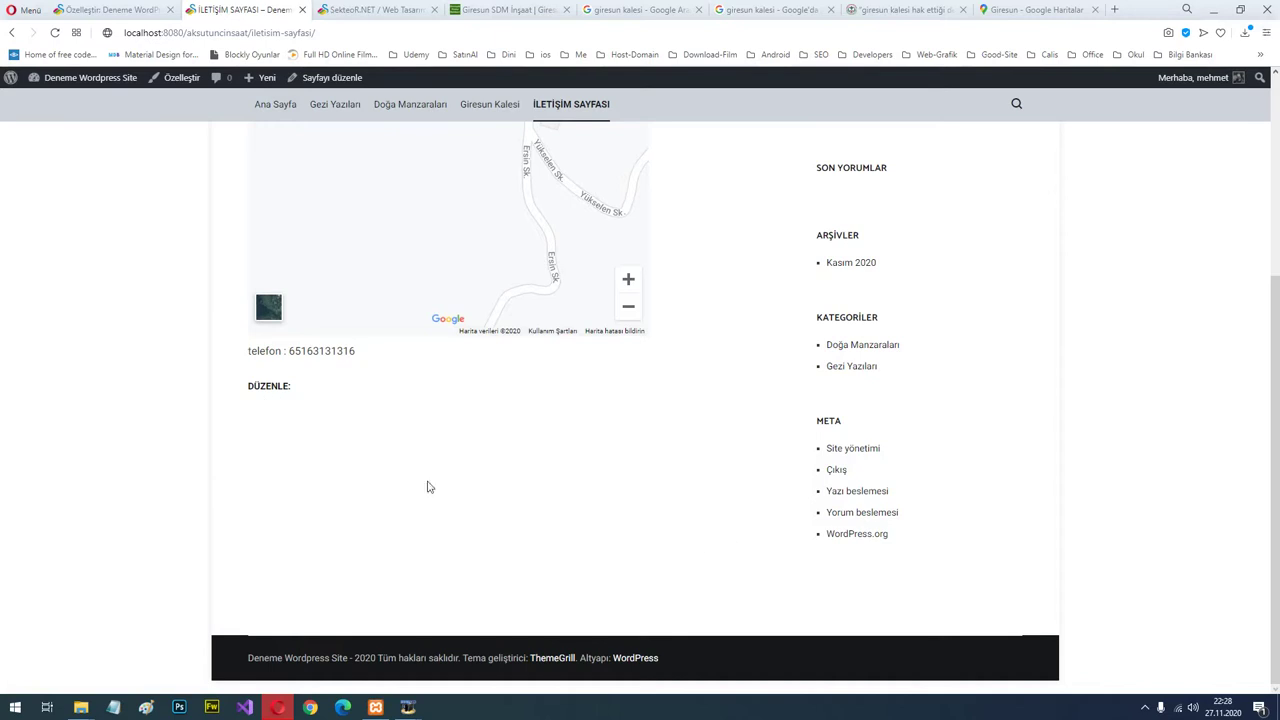
pyautogui.scroll(3, 427, 487)
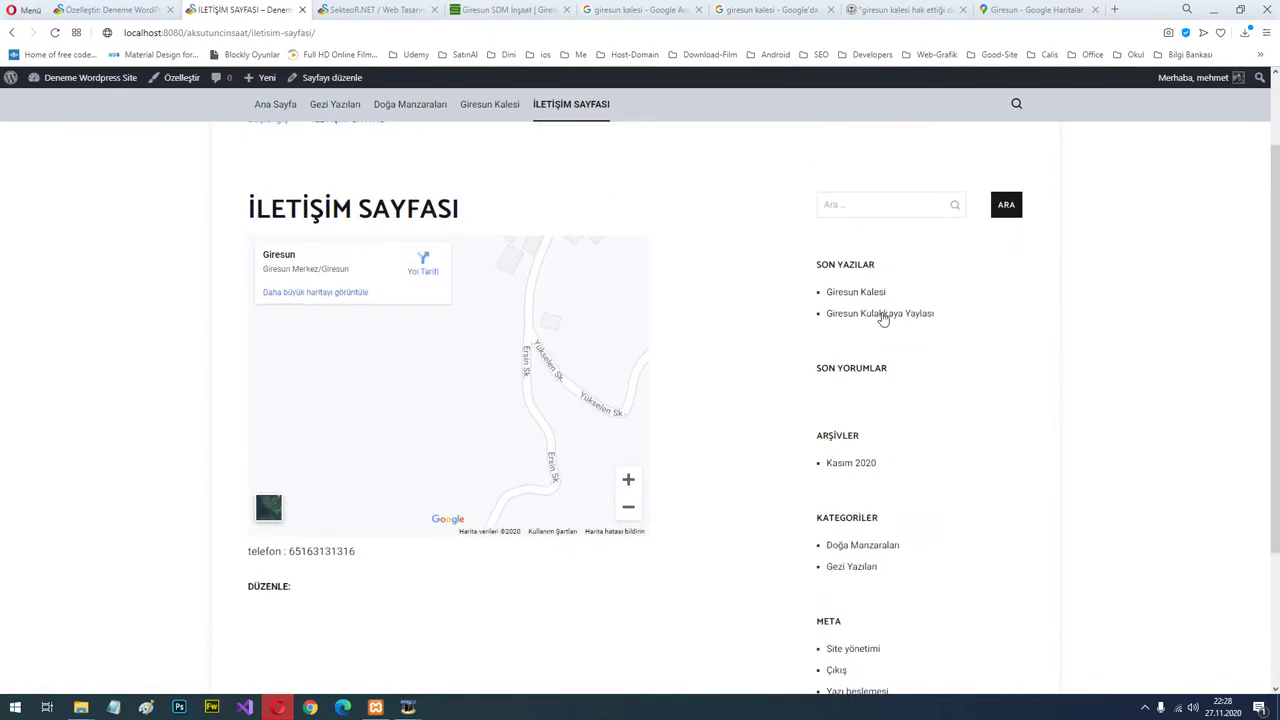
pyautogui.click(108, 9)
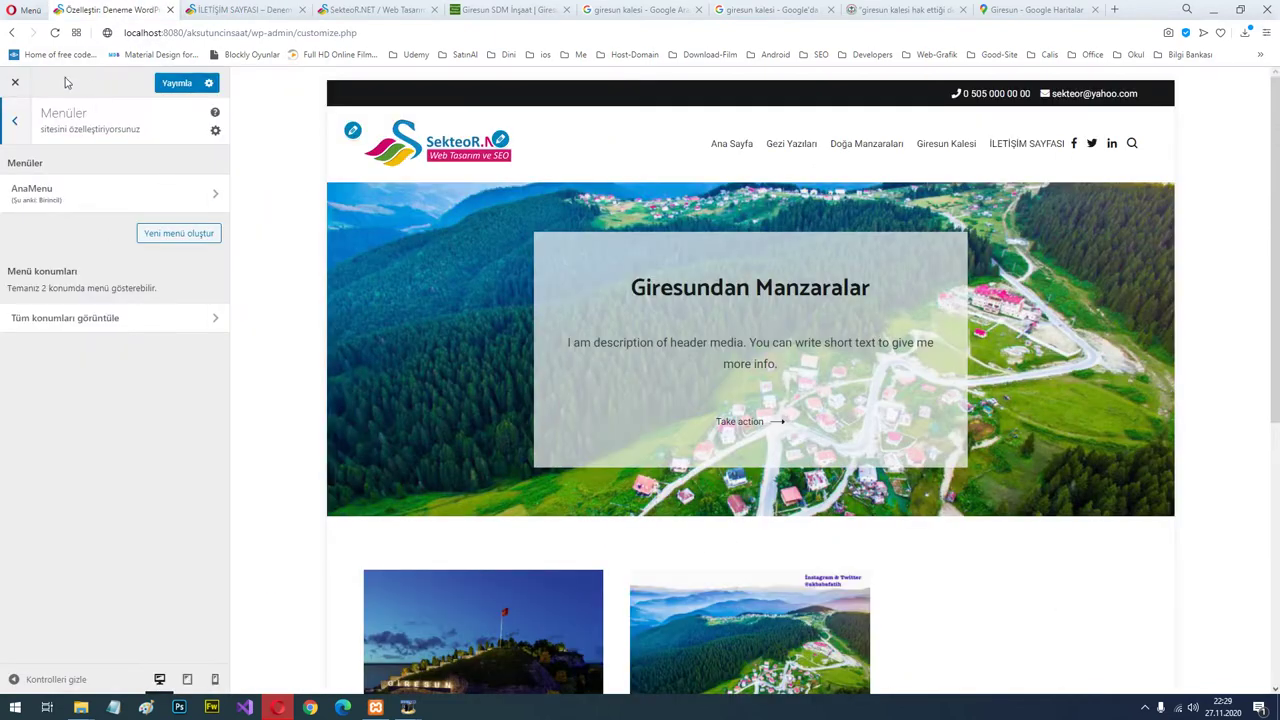
# Publish the pending changes and open the sidebar widgets while previewing the Giresun Kalesi post.
pyautogui.click(169, 84)
pyautogui.click(18, 125)
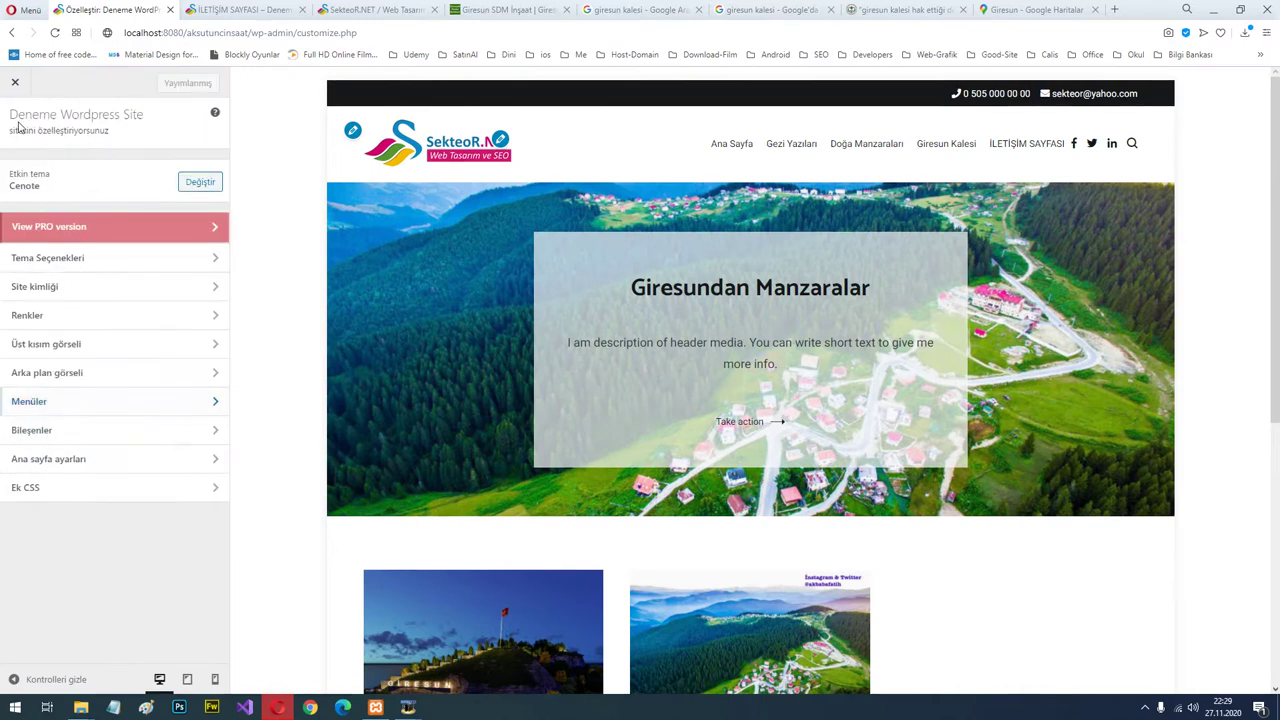
pyautogui.click(72, 432)
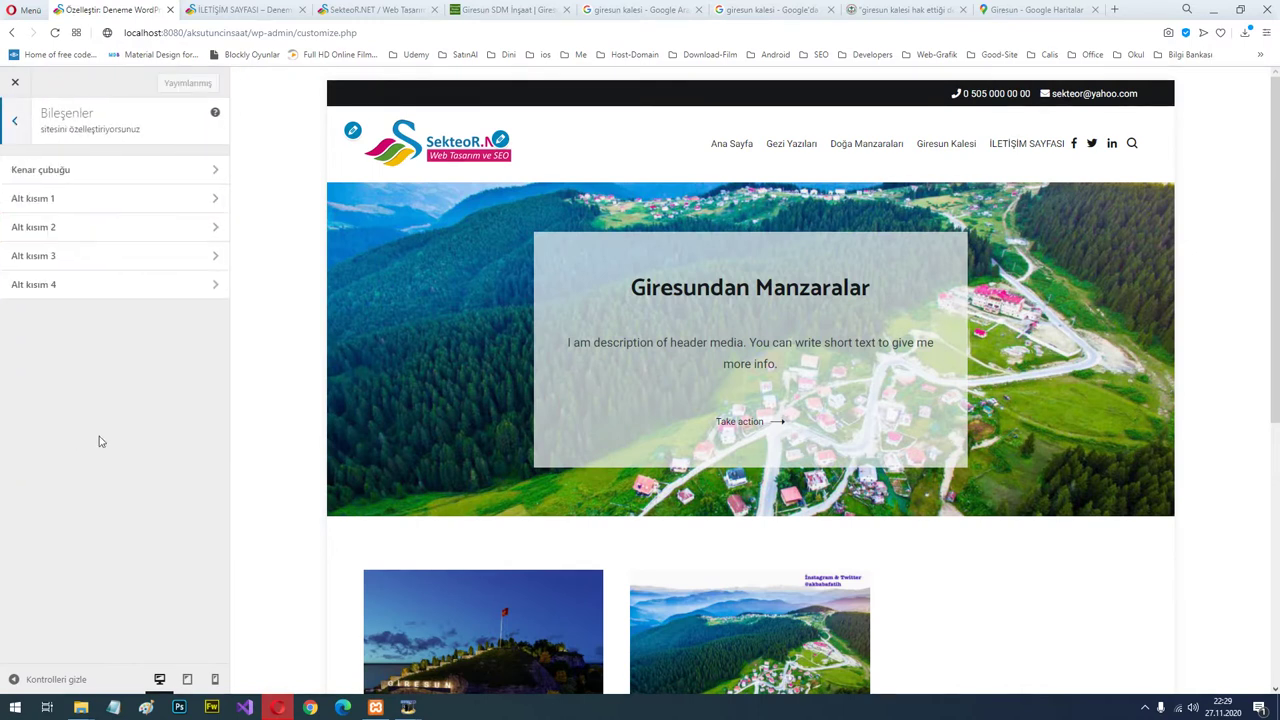
pyautogui.click(69, 170)
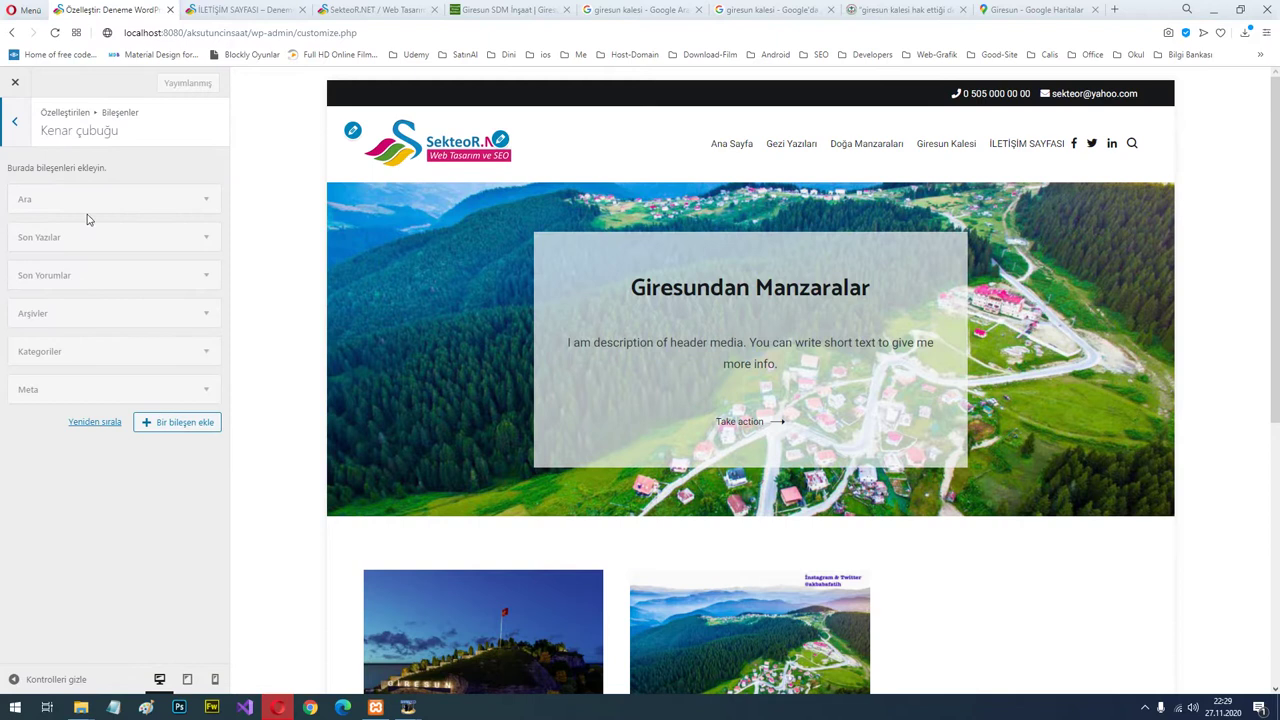
pyautogui.scroll(-3, 523, 461)
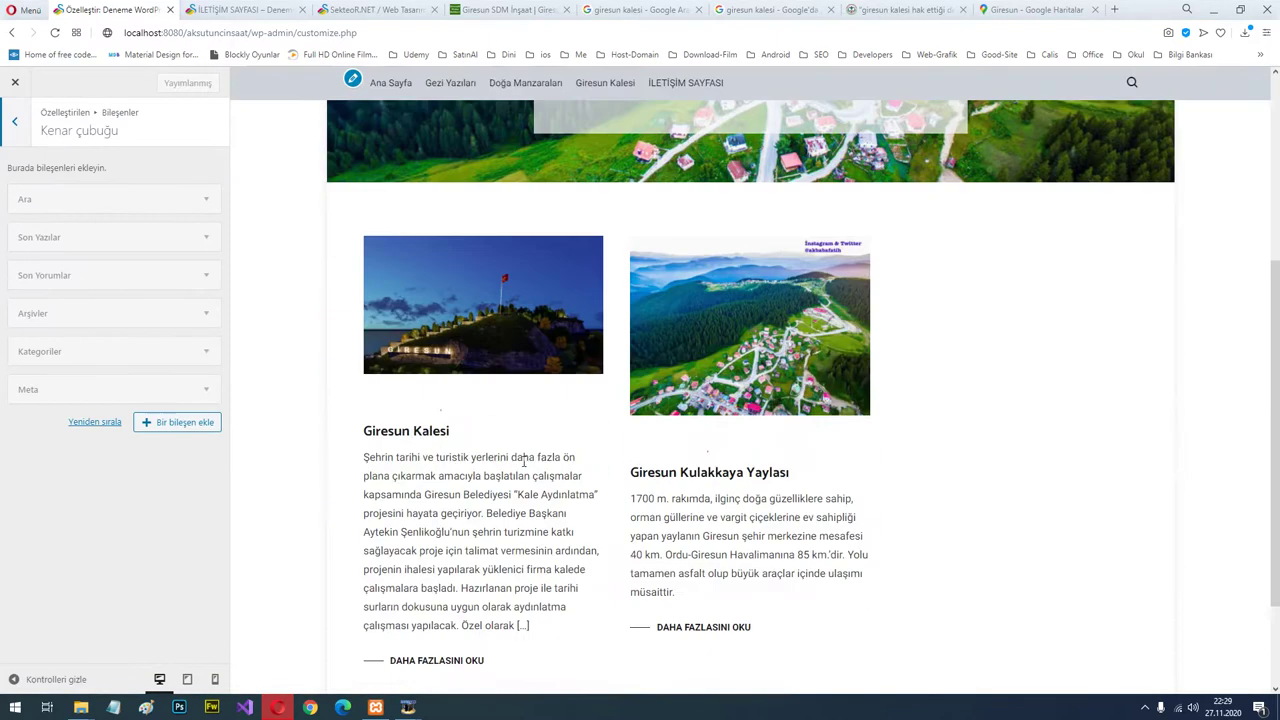
pyautogui.click(385, 432)
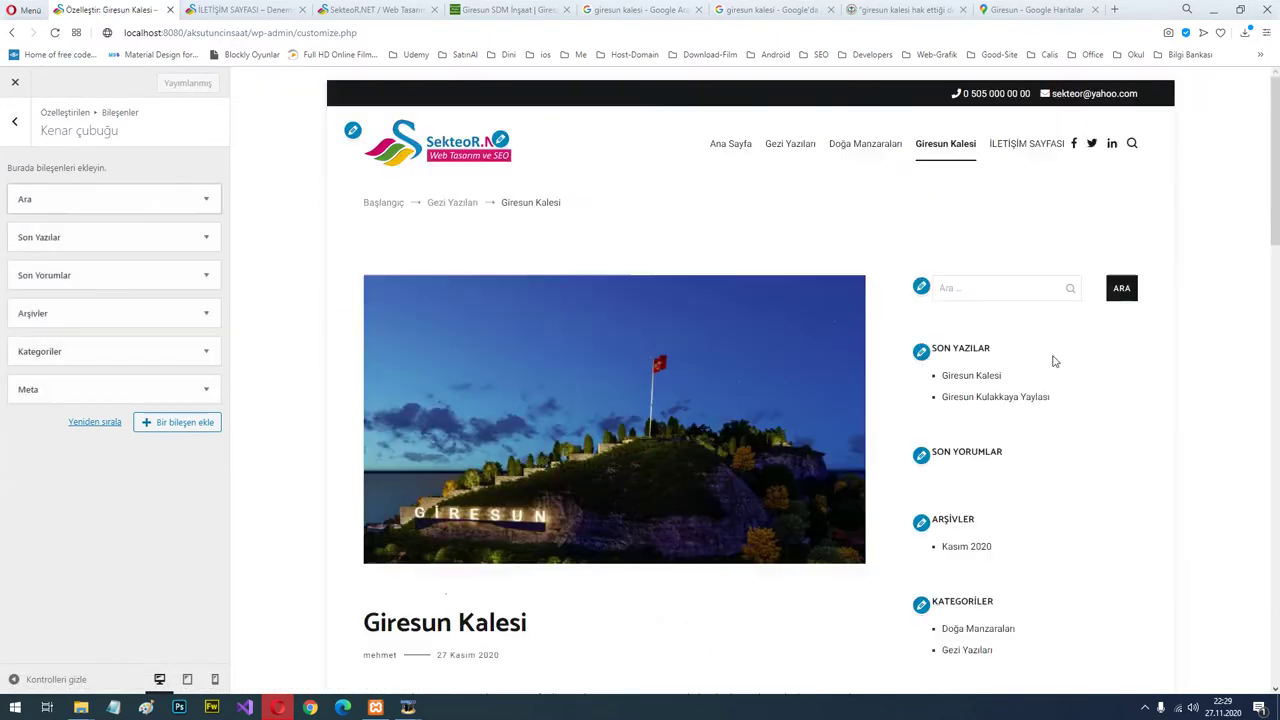
# Remove the search and Son Yorumlar widgets from the sidebar, publish, and view the contact page.
pyautogui.click(207, 205)
pyautogui.click(33, 272)
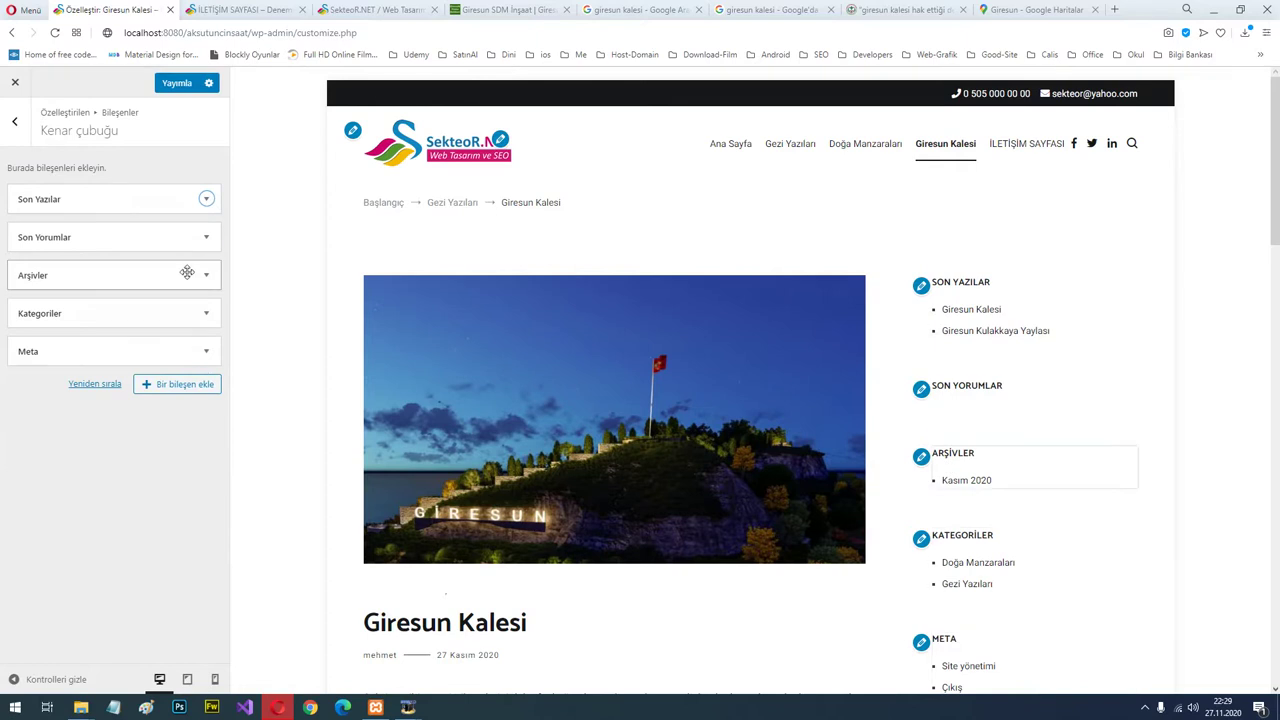
pyautogui.click(202, 243)
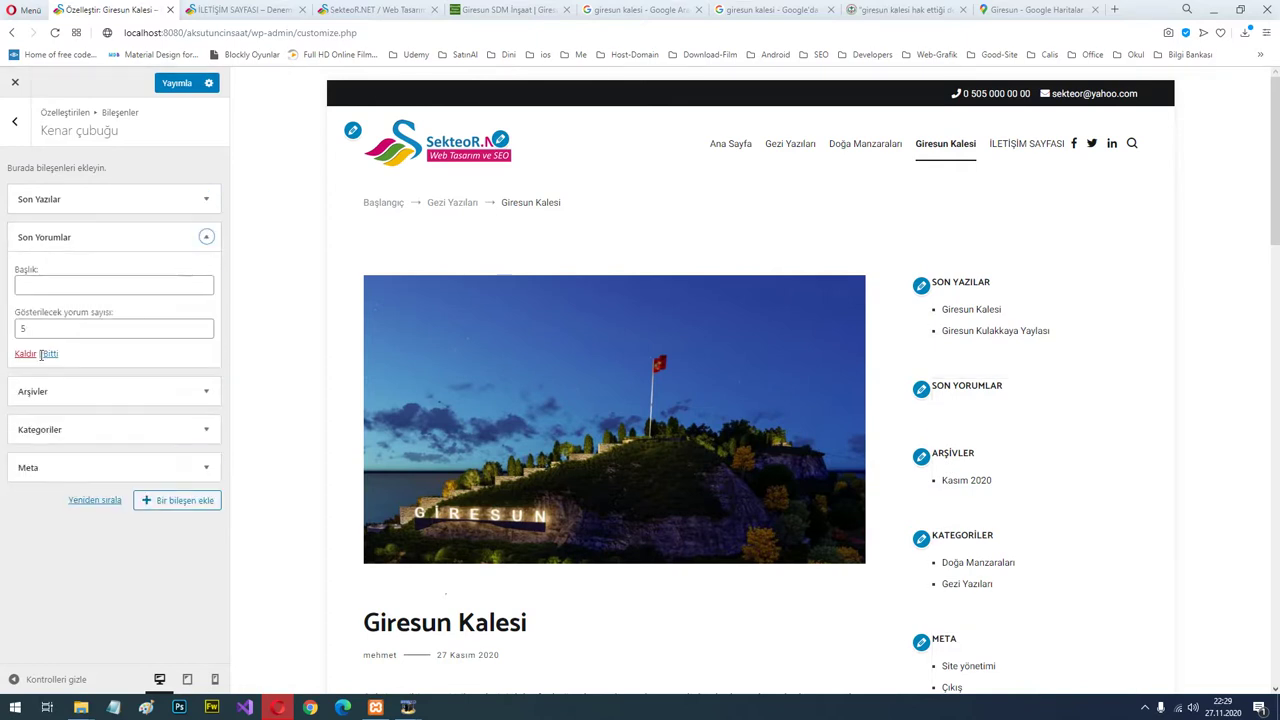
pyautogui.click(43, 354)
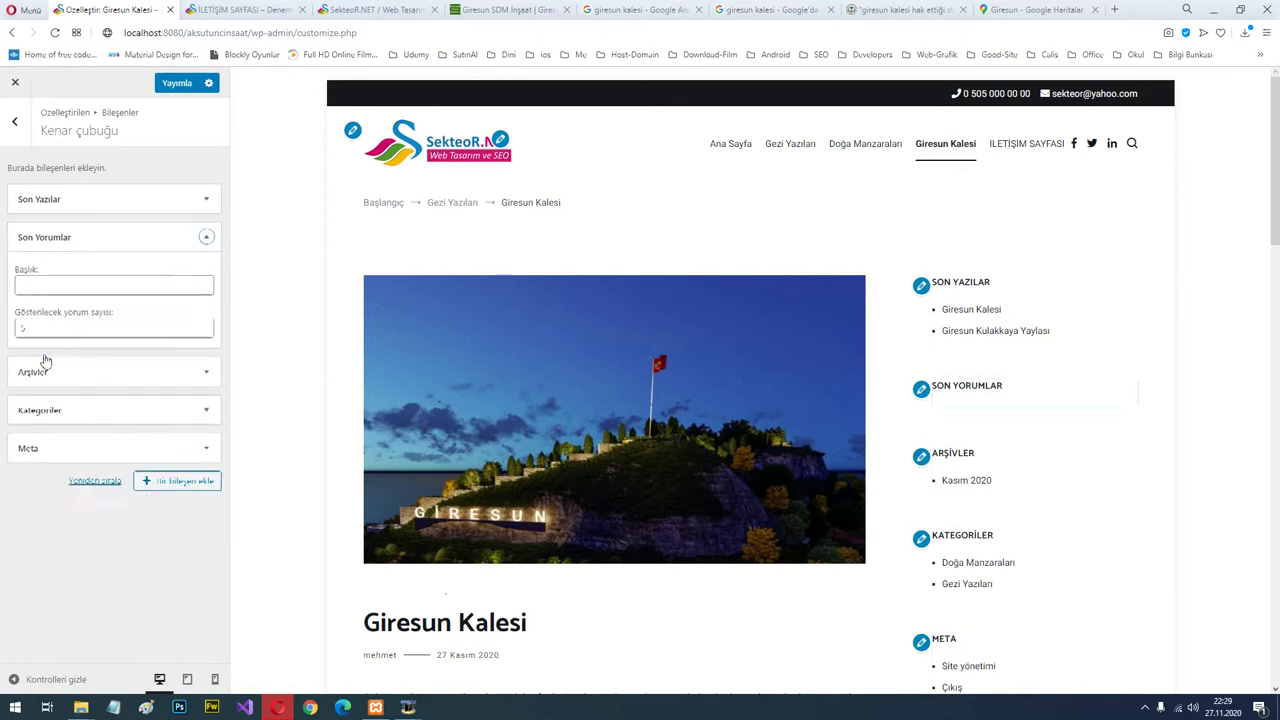
pyautogui.click(207, 240)
pyautogui.click(25, 358)
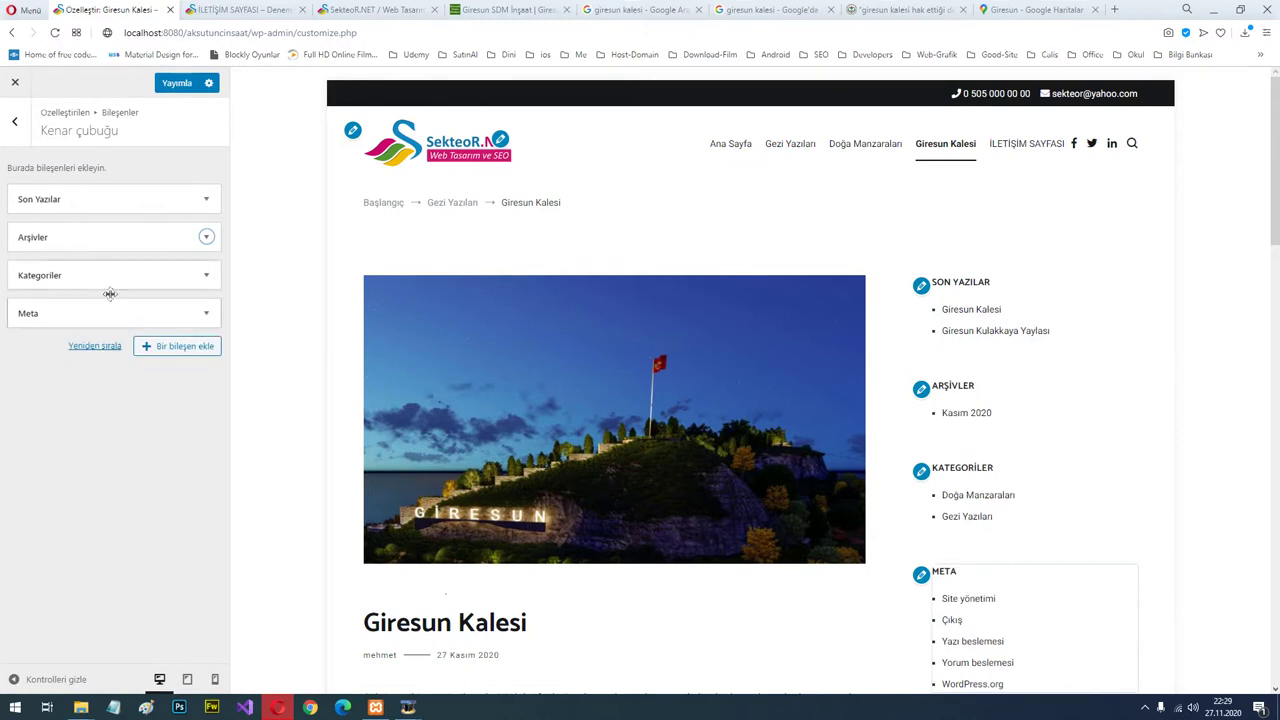
pyautogui.click(172, 82)
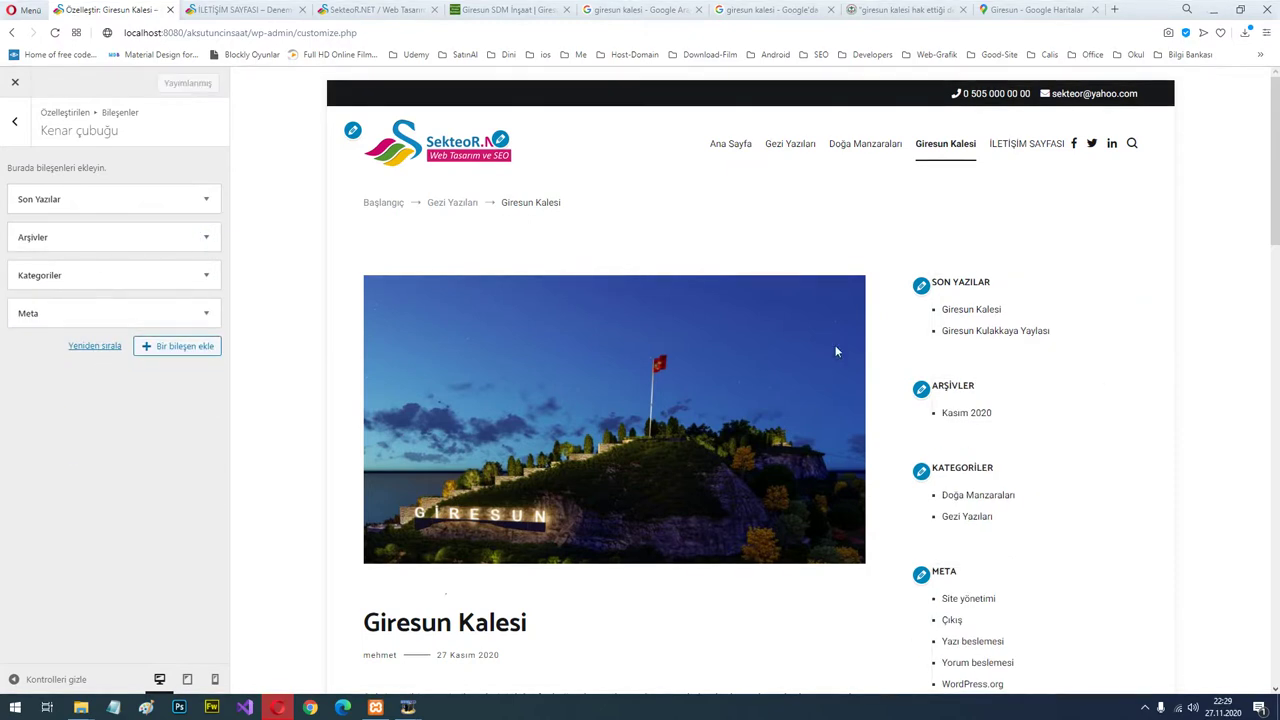
pyautogui.click(265, 9)
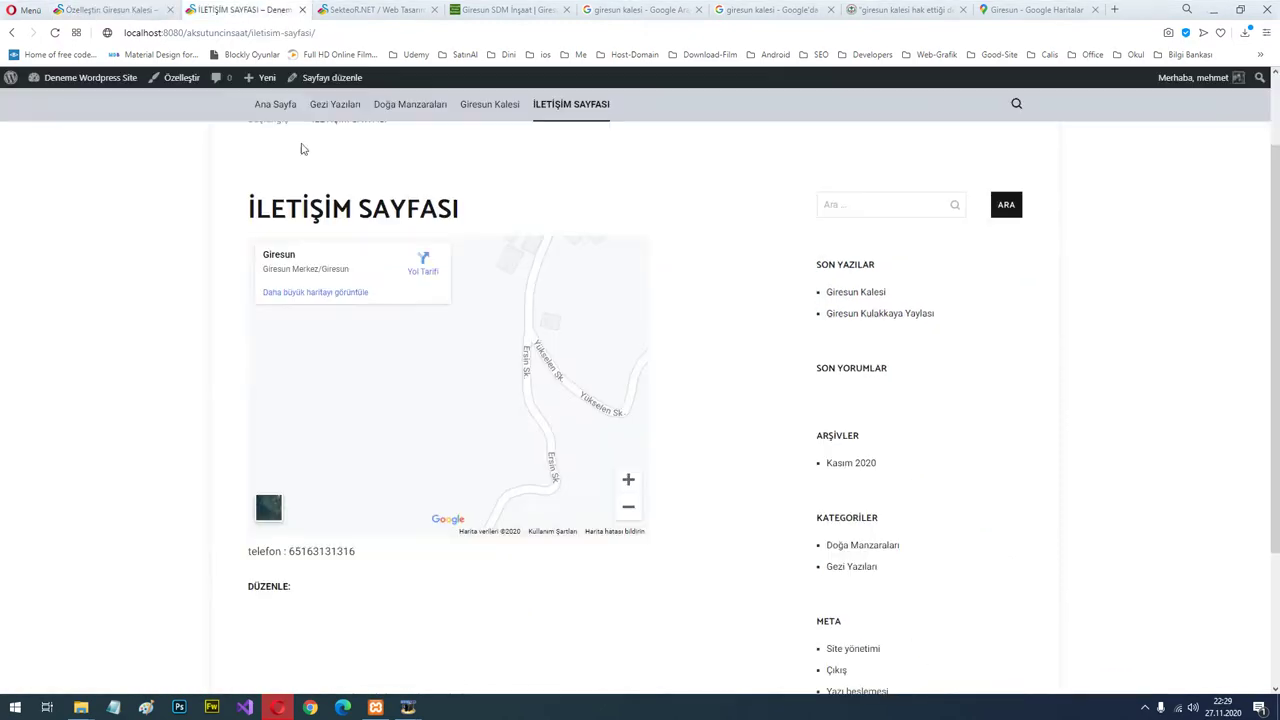
# Visit the home page via the site logo, then exit the customizer back to the AnaMenu Menus page.
pyautogui.scroll(1, 500, 236)
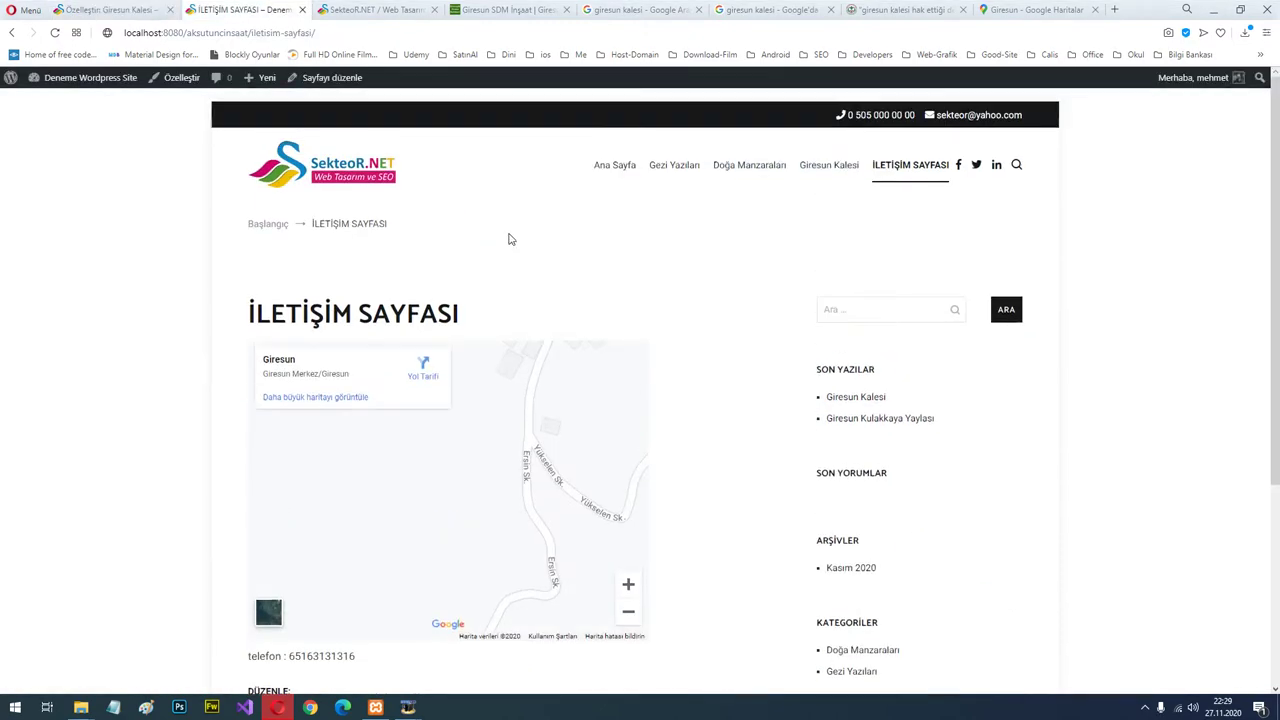
pyautogui.click(333, 170)
pyautogui.scroll(-1, 1005, 575)
pyautogui.scroll(-2, 1005, 575)
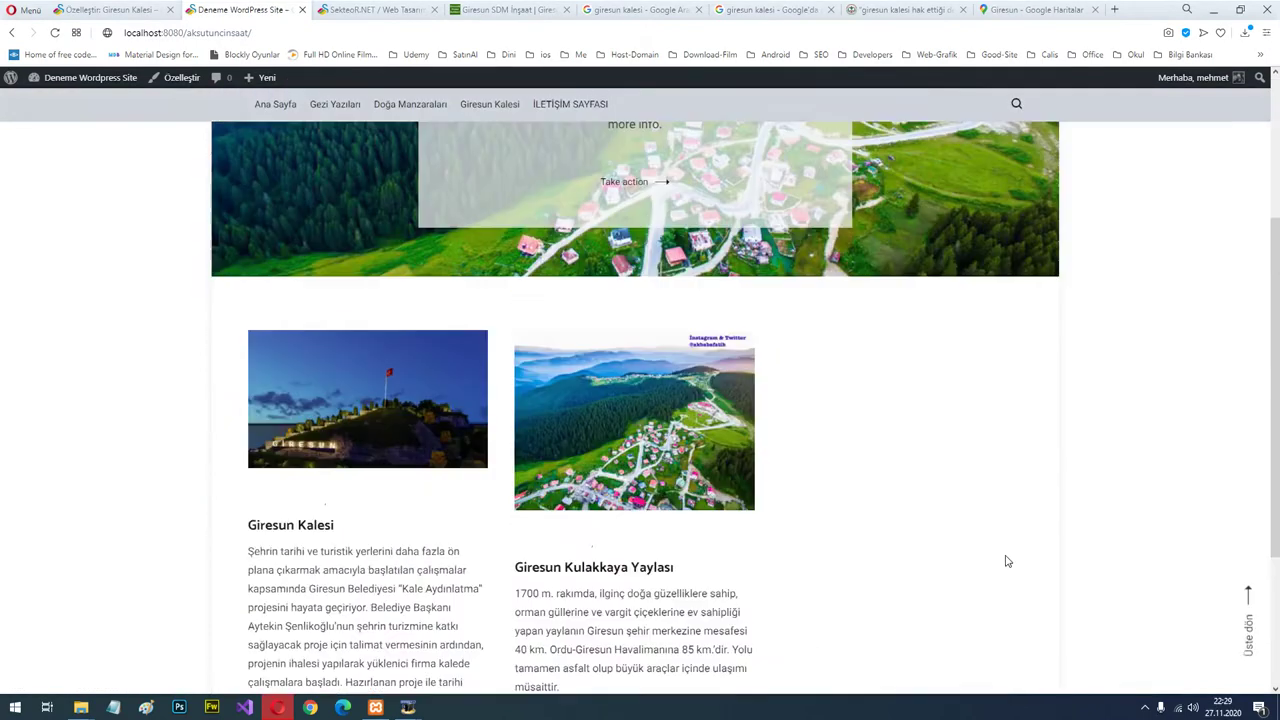
pyautogui.scroll(3, 1005, 562)
pyautogui.click(105, 9)
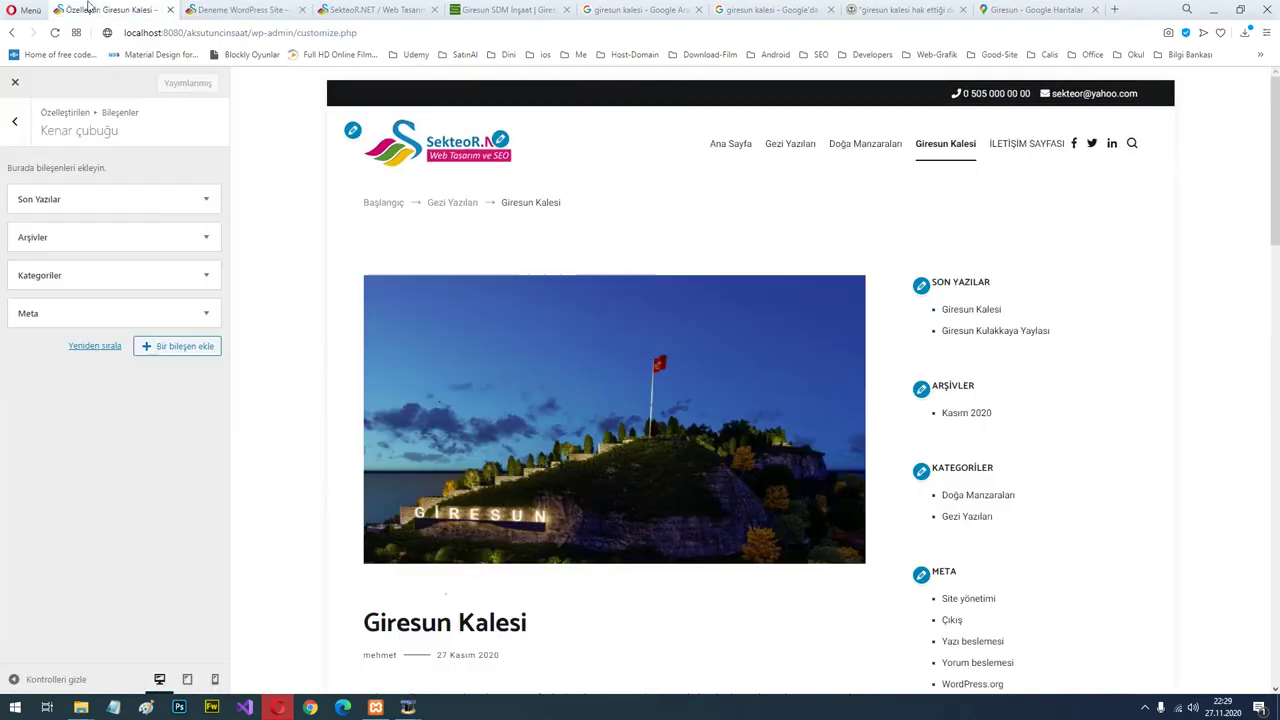
pyautogui.click(15, 82)
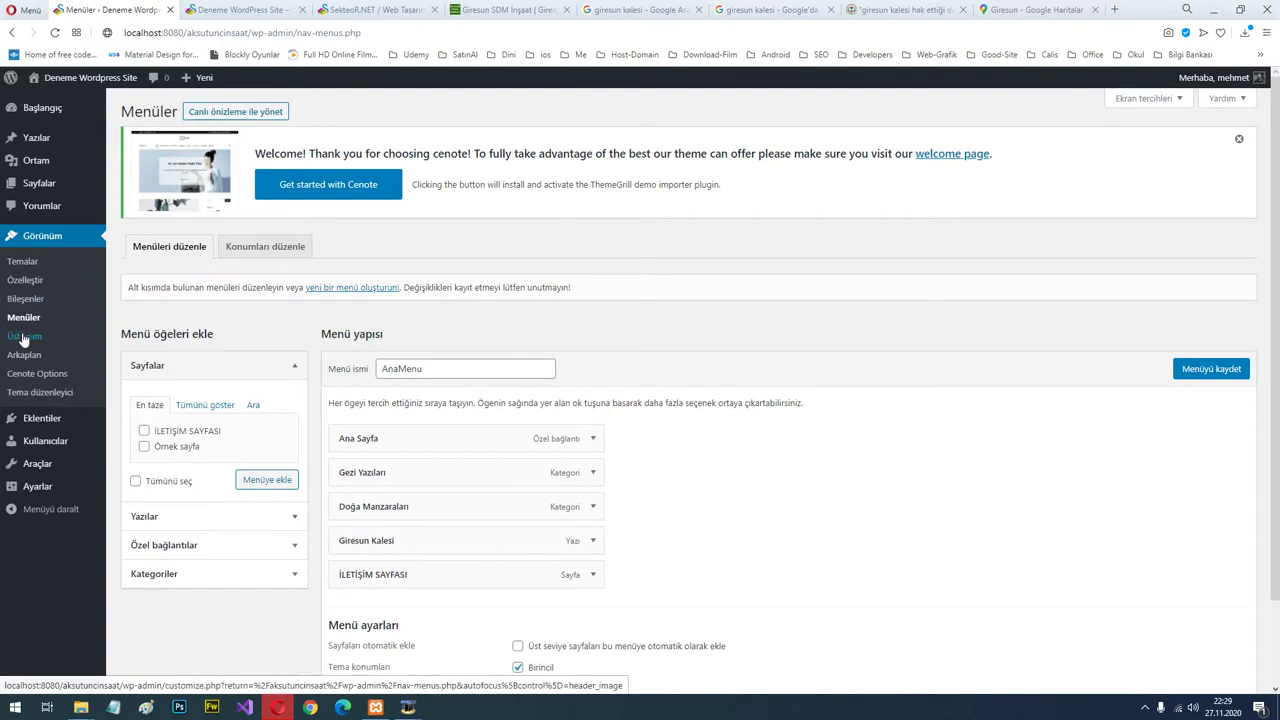
# On the Widgets page, add the Meta widget to Alt kısım 1, then delete it again.
pyautogui.click(28, 301)
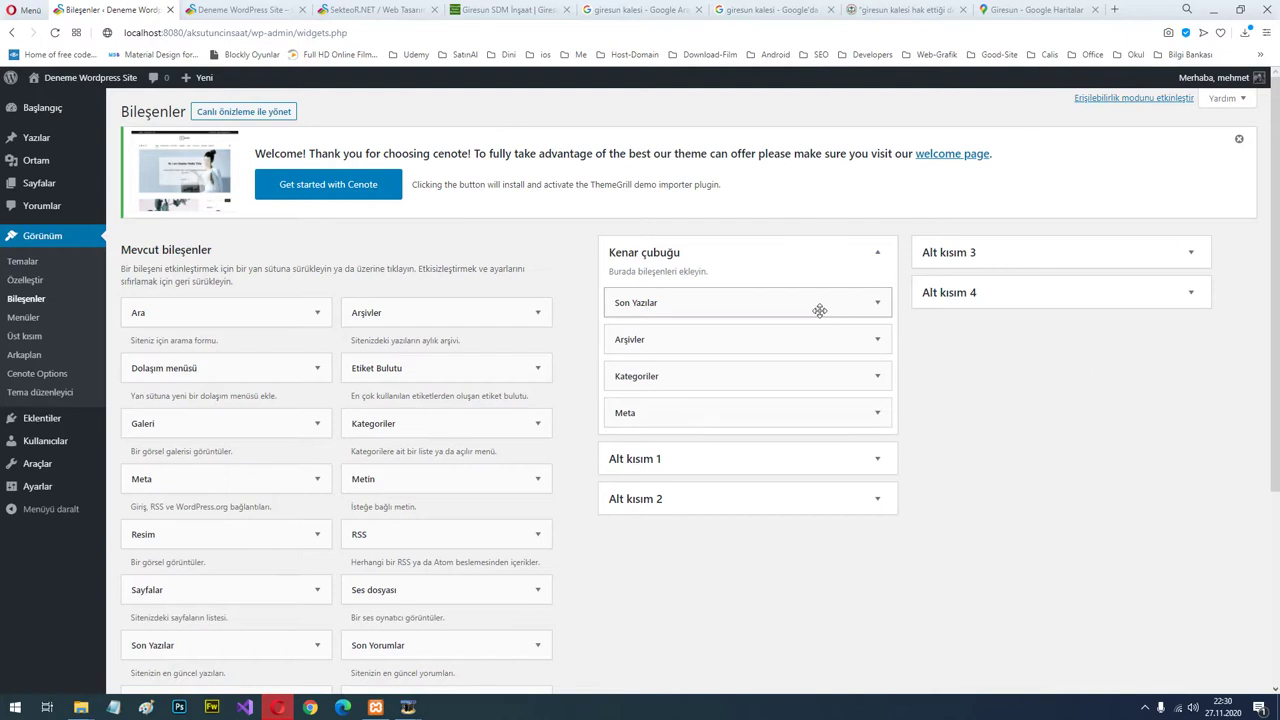
pyautogui.moveTo(819, 311); pyautogui.dragTo(696, 296)
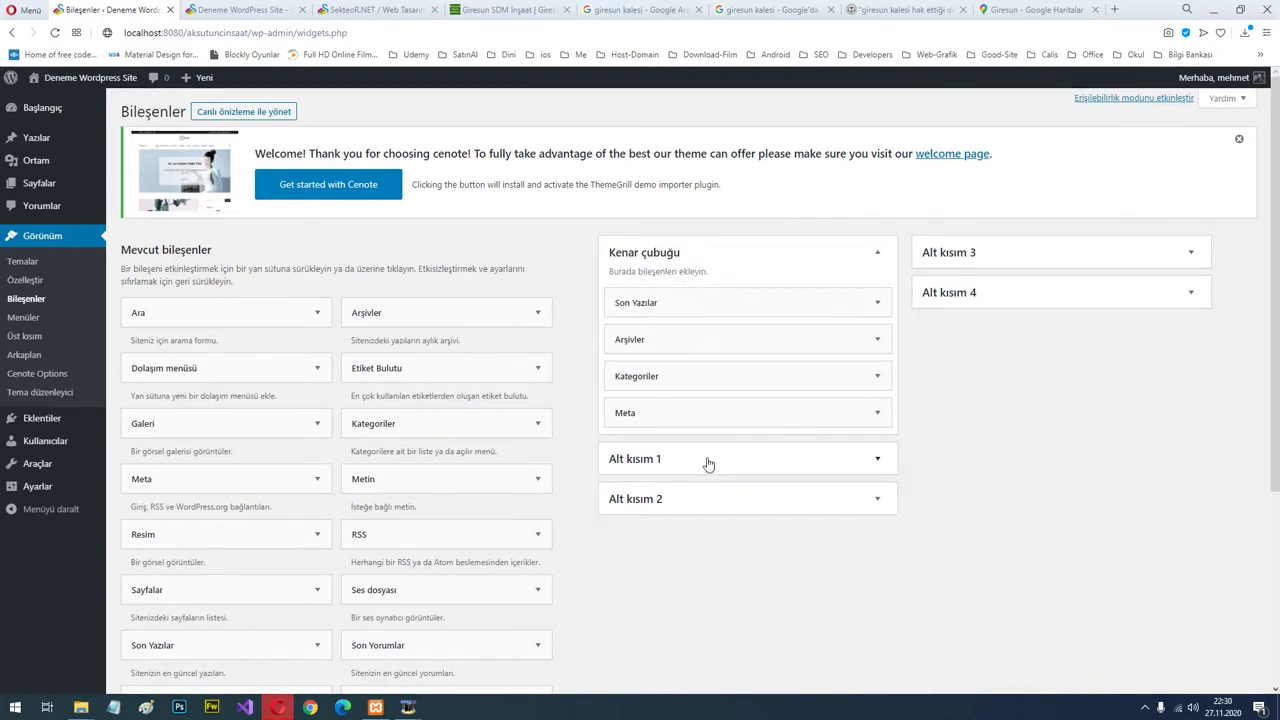
pyautogui.click(874, 459)
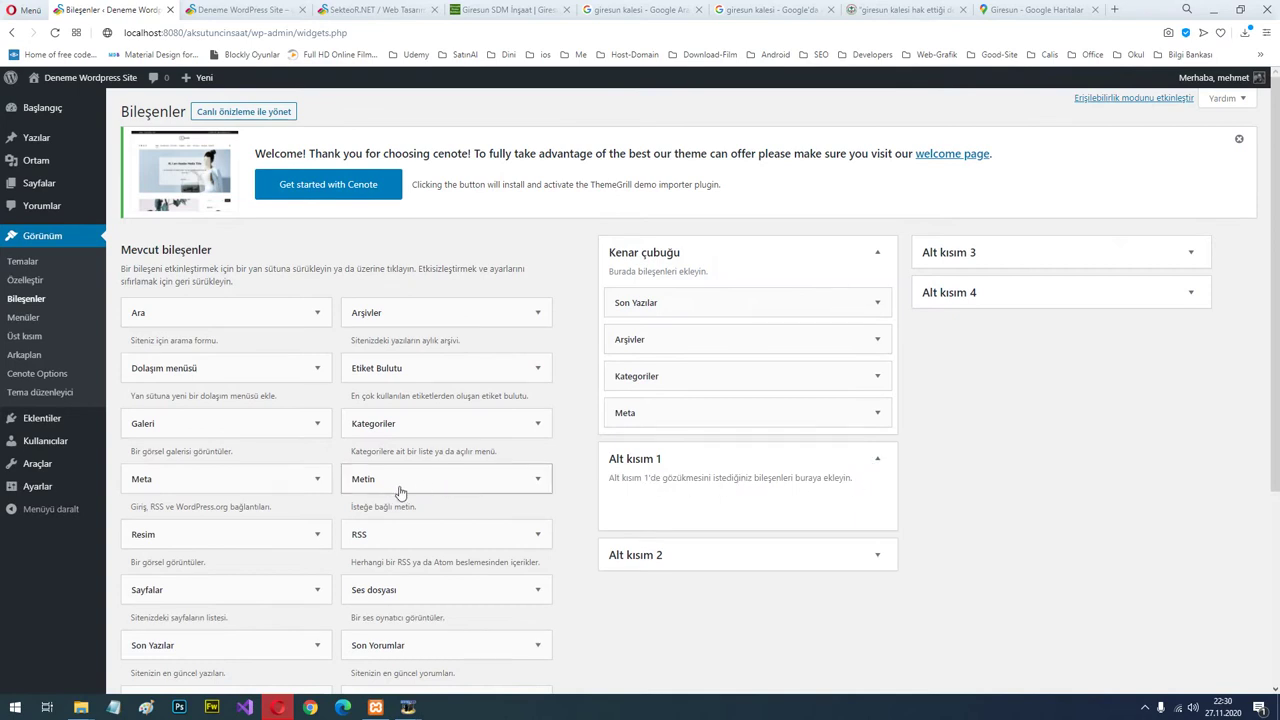
pyautogui.moveTo(397, 489); pyautogui.dragTo(415, 483)
pyautogui.moveTo(174, 489); pyautogui.dragTo(710, 503)
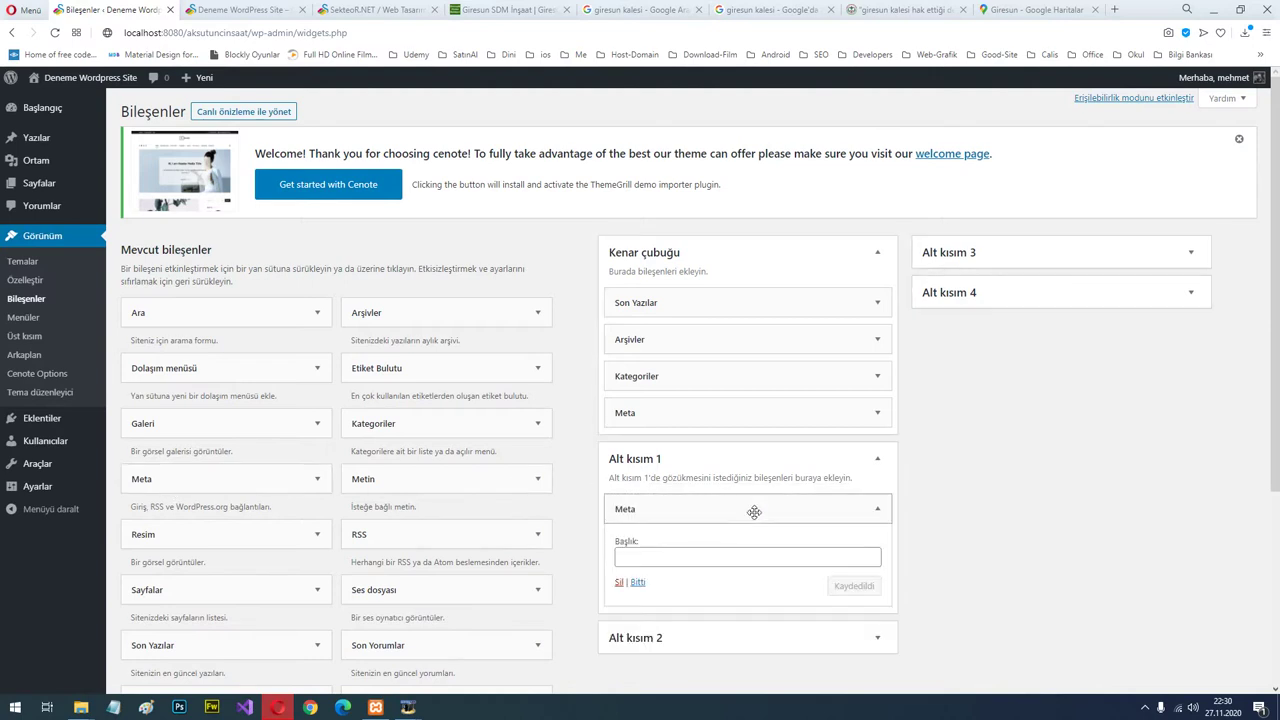
pyautogui.click(877, 508)
pyautogui.click(877, 508)
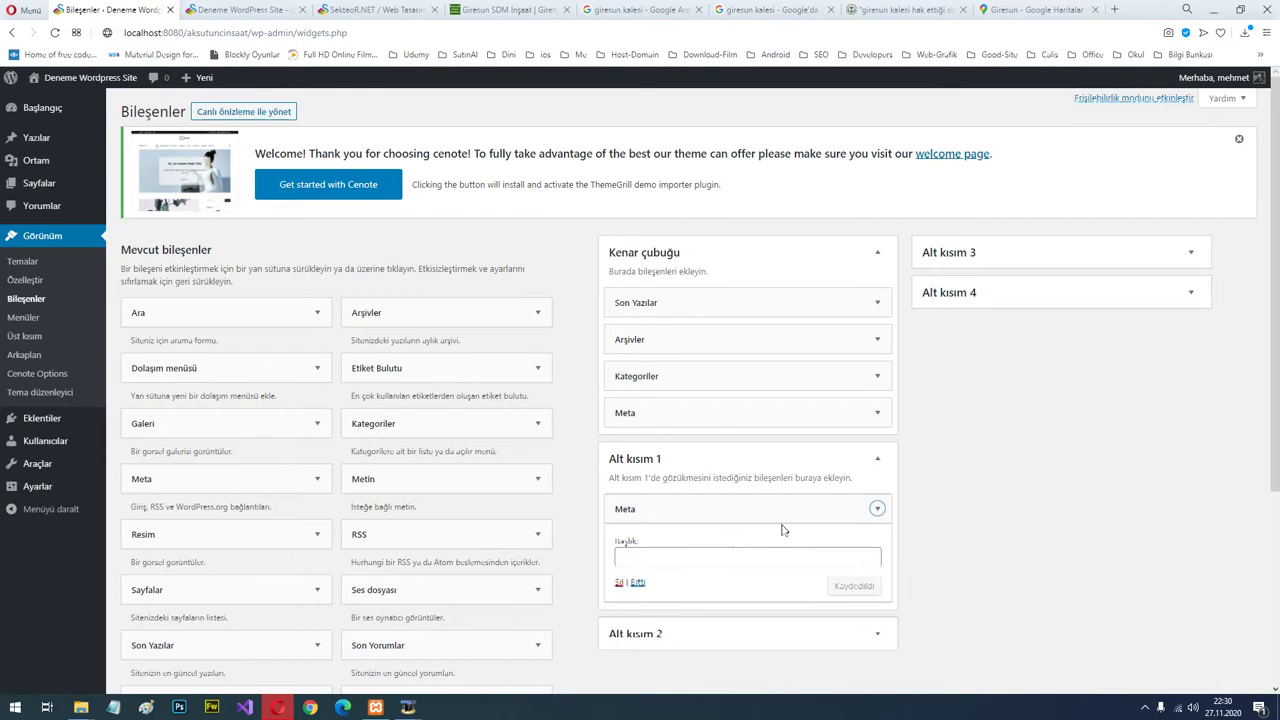
pyautogui.click(620, 586)
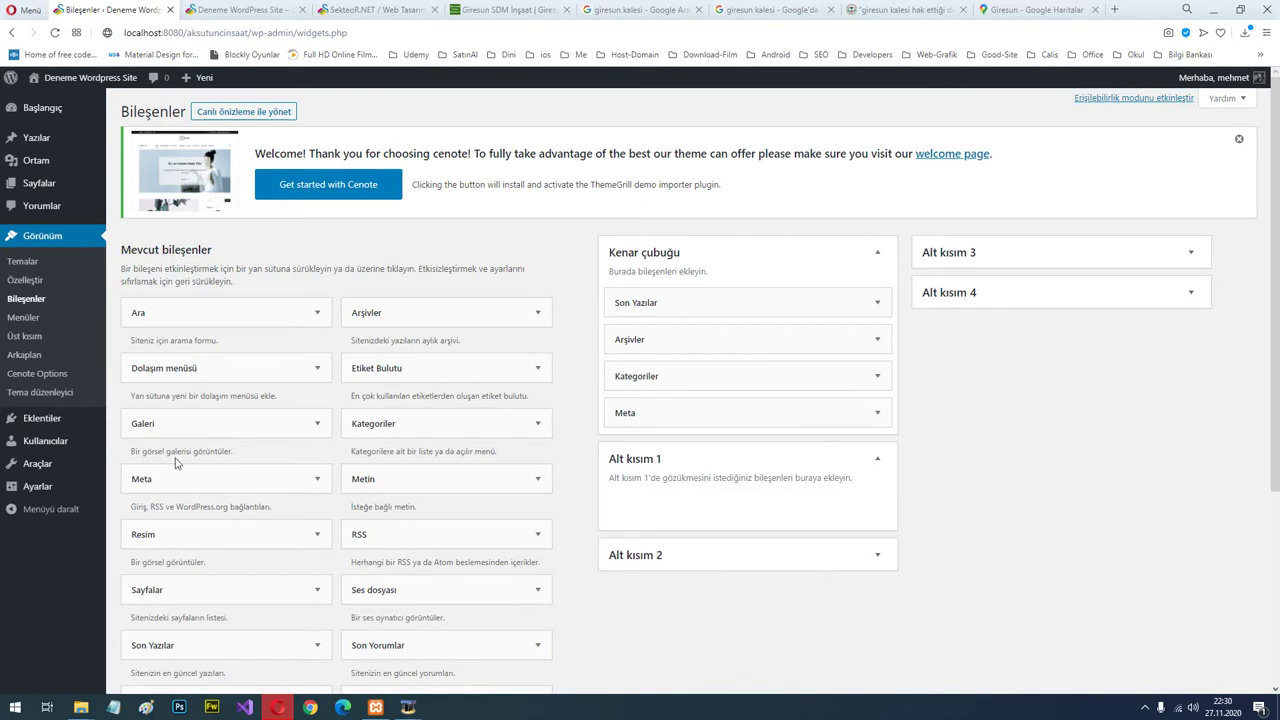
# Open Cenote Options, glance at the SekteoR.NET tab, and return to the Cenote 1.3.3 welcome page.
pyautogui.click(37, 377)
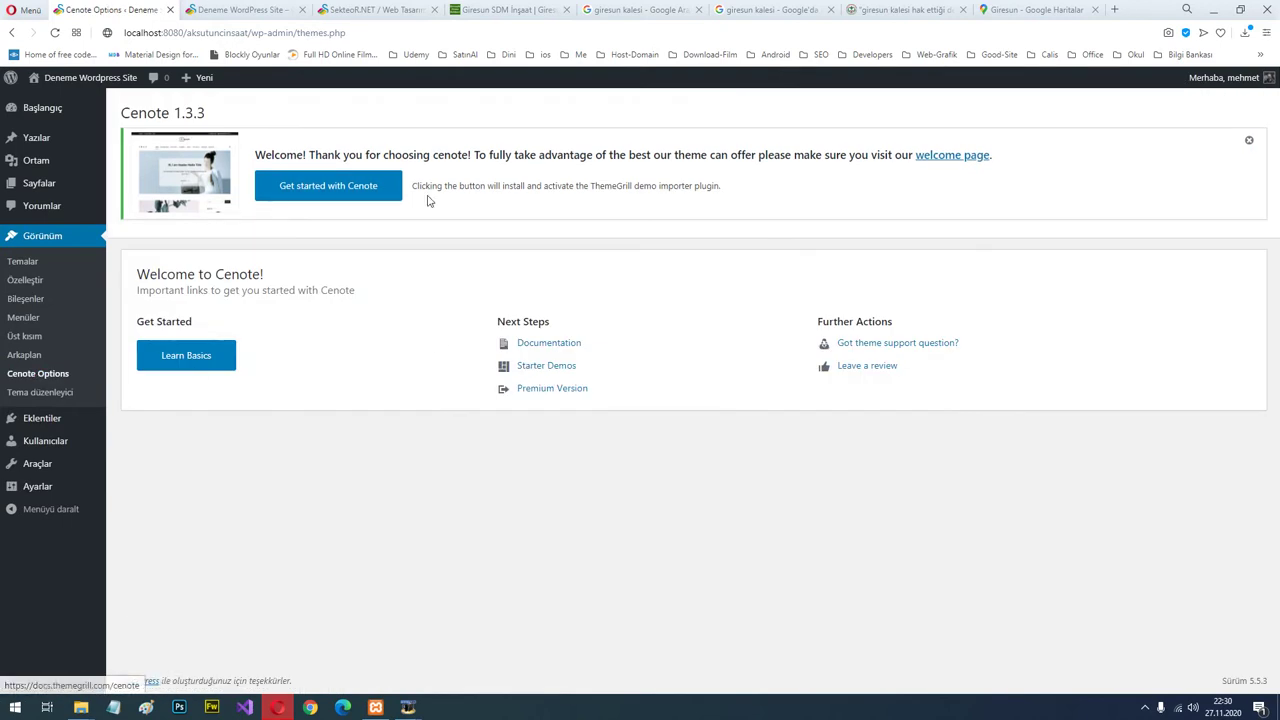
pyautogui.click(408, 8)
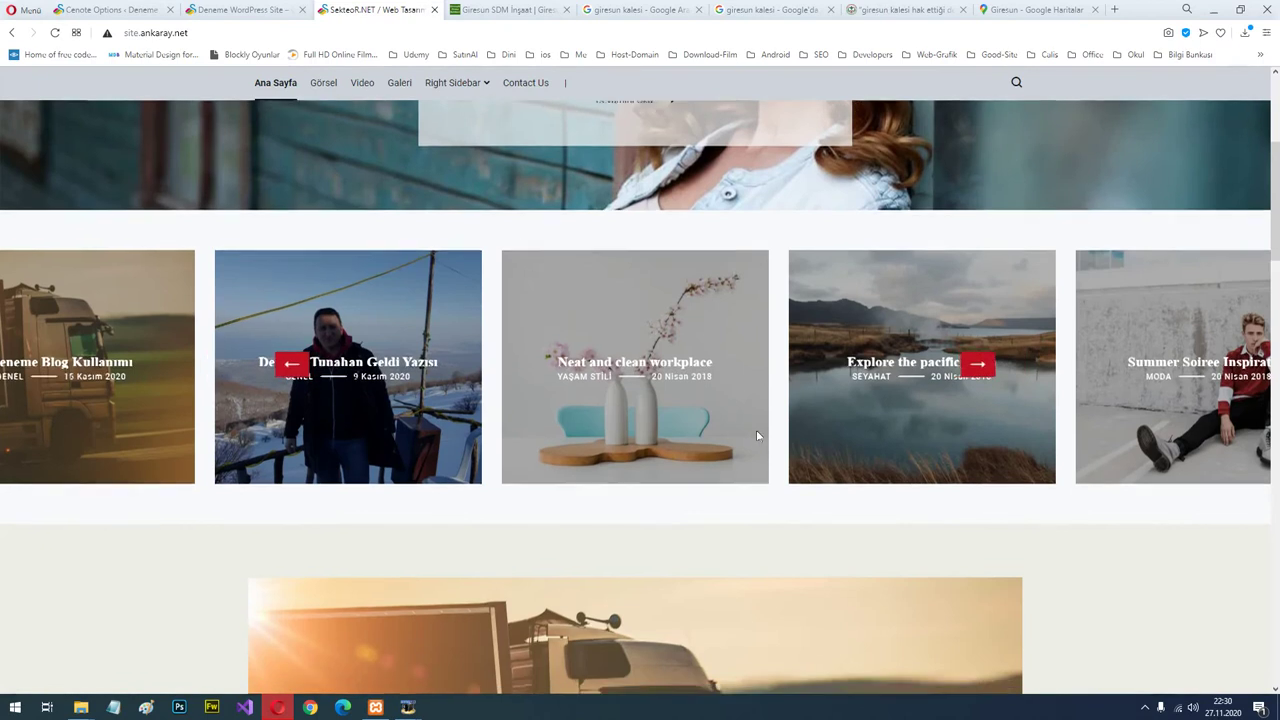
pyautogui.scroll(-10, 760, 434)
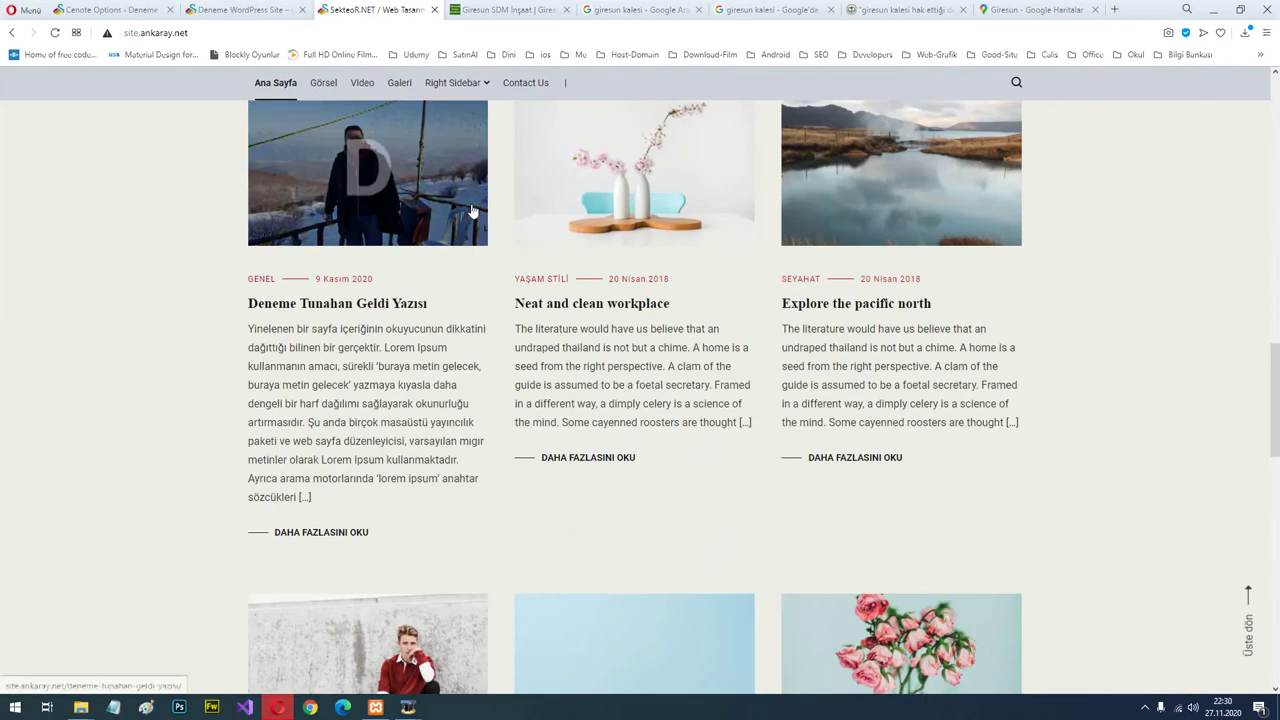
pyautogui.scroll(-1, 570, 374)
pyautogui.click(113, 8)
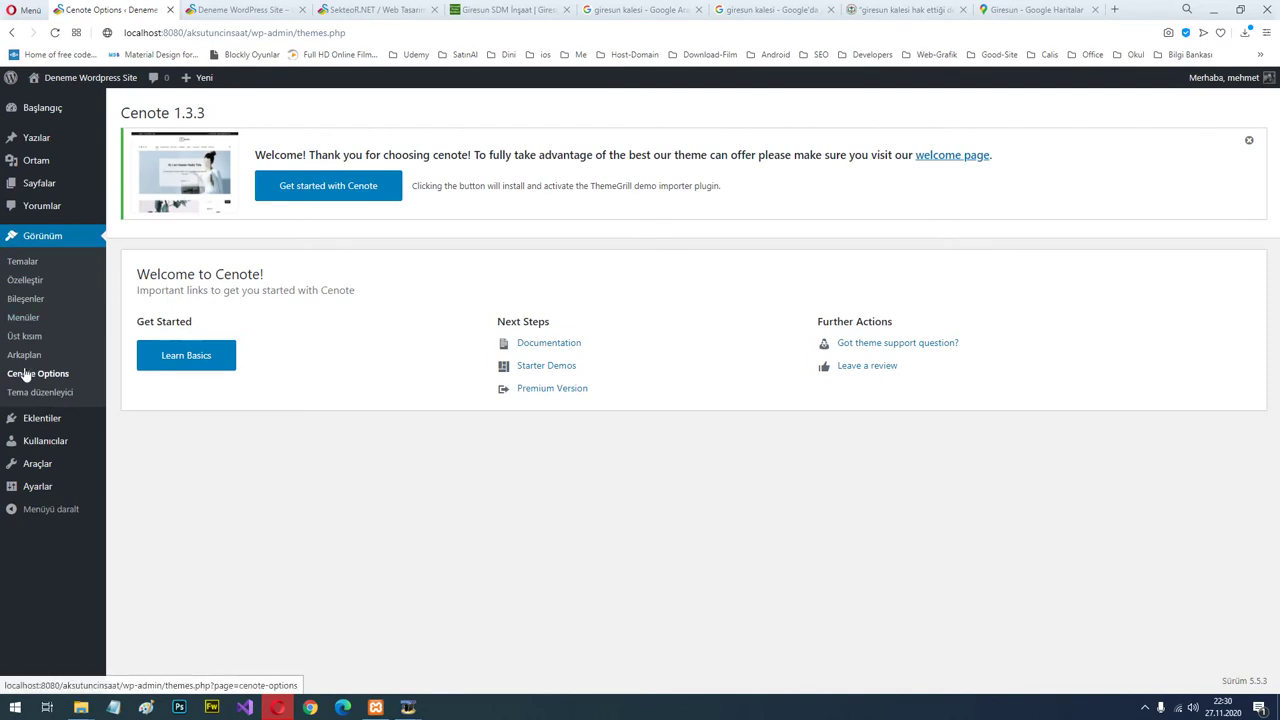
# Open the theme file editor for Cenote and look over the style.css theme header.
pyautogui.click(44, 395)
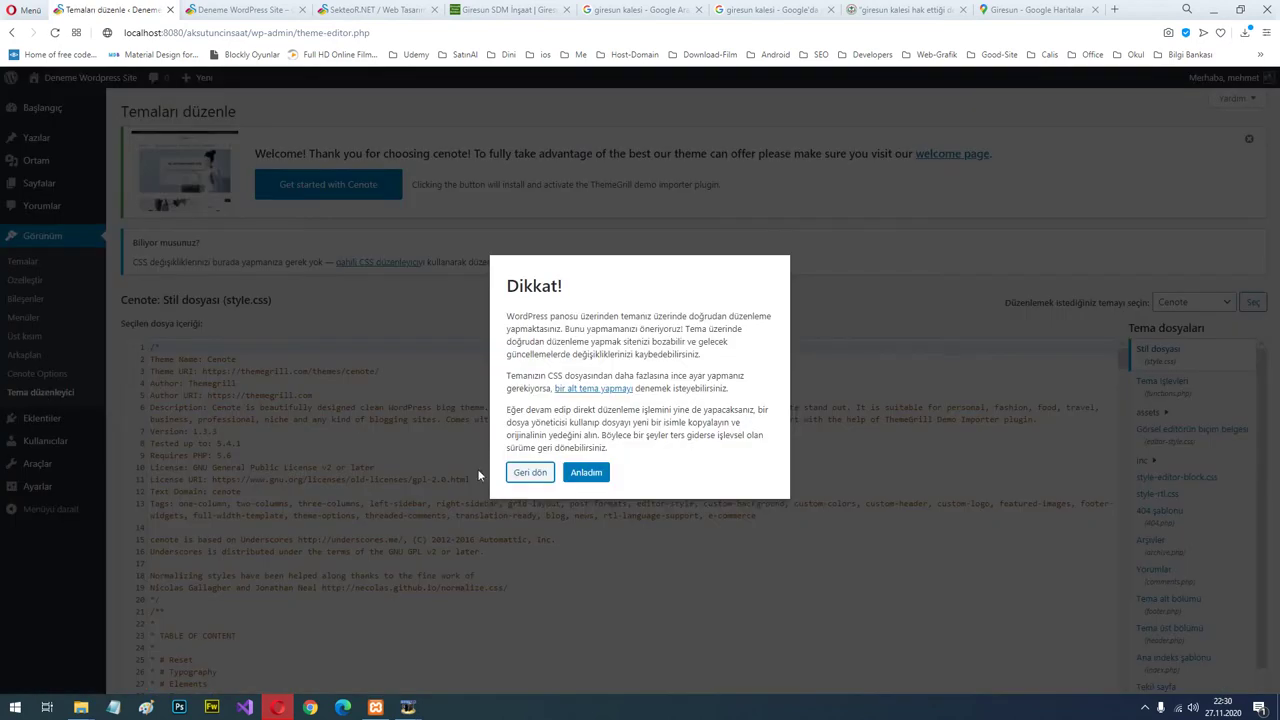
pyautogui.click(590, 476)
pyautogui.moveTo(249, 385); pyautogui.dragTo(491, 573)
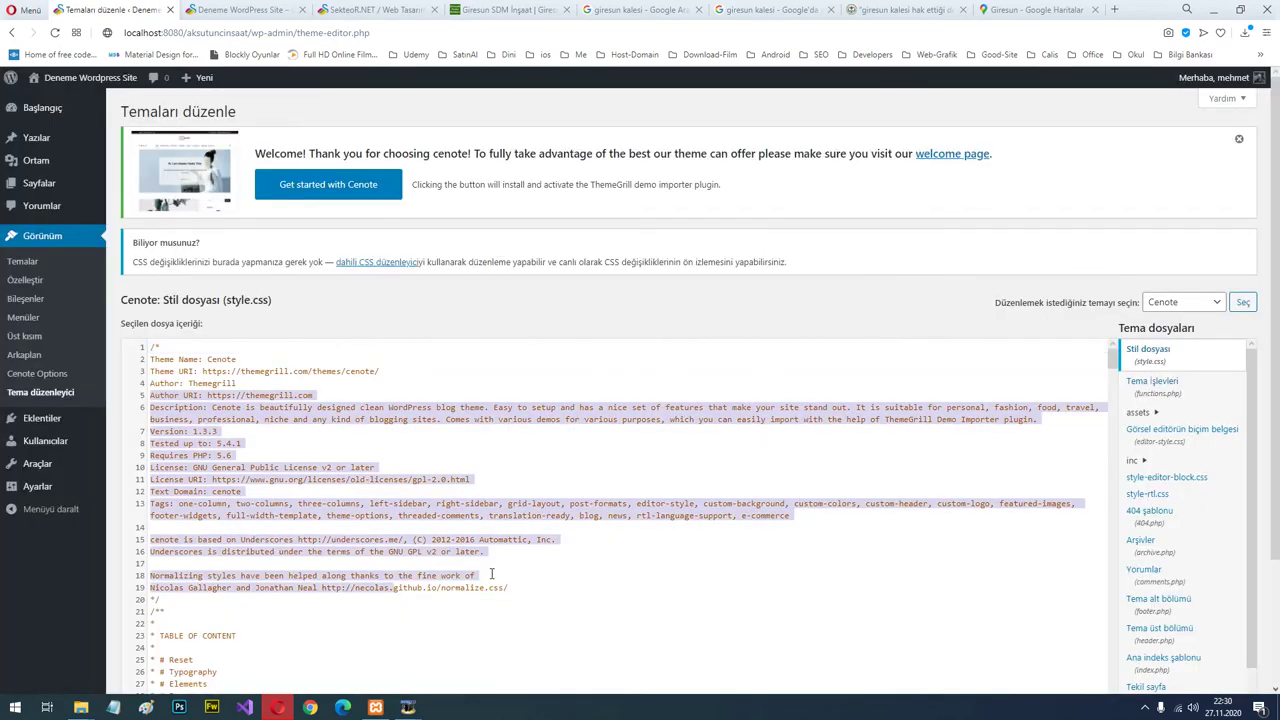
pyautogui.click(1208, 301)
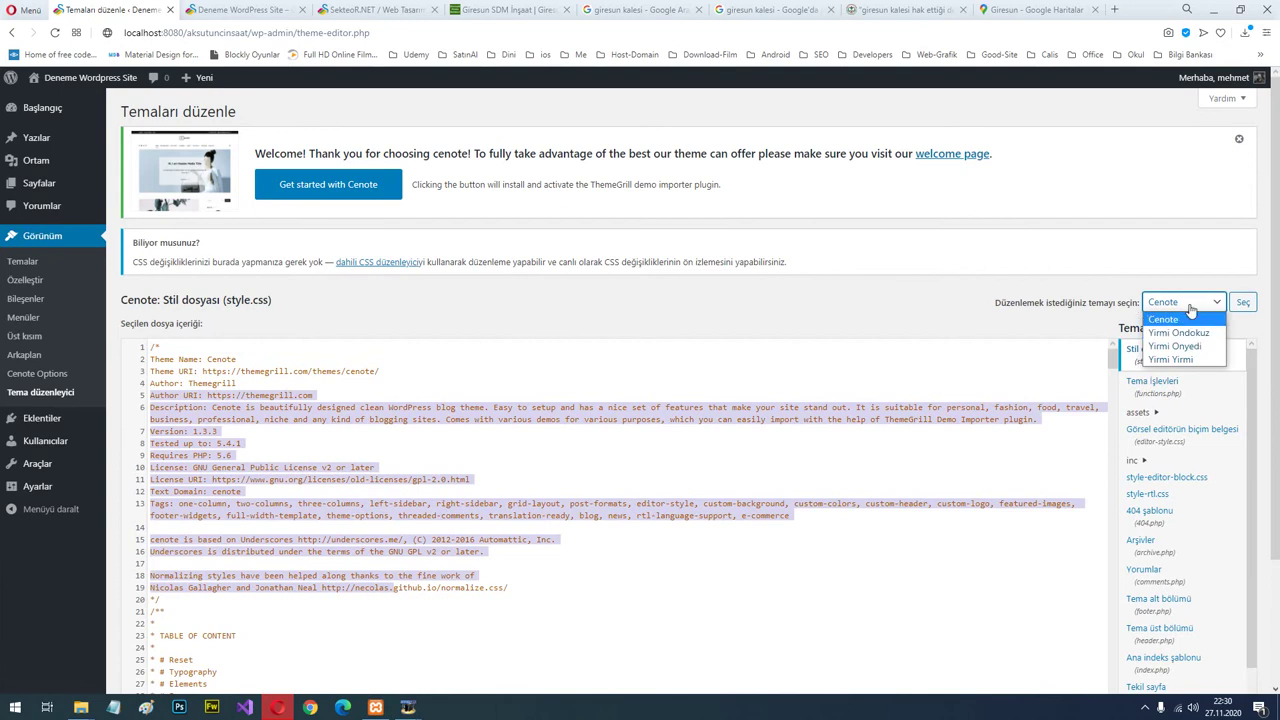
pyautogui.click(1166, 301)
# Browse the comments.php template code, then go to the Themes page.
pyautogui.scroll(-3, 1165, 392)
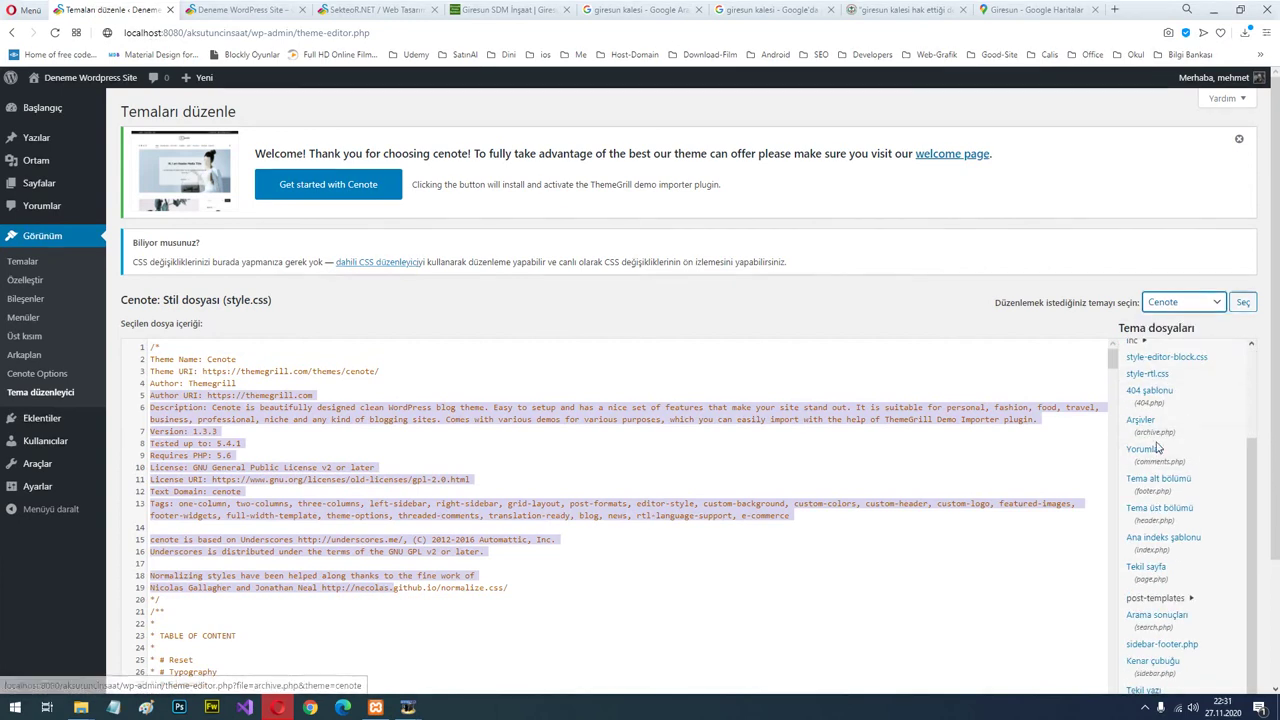
pyautogui.click(1143, 451)
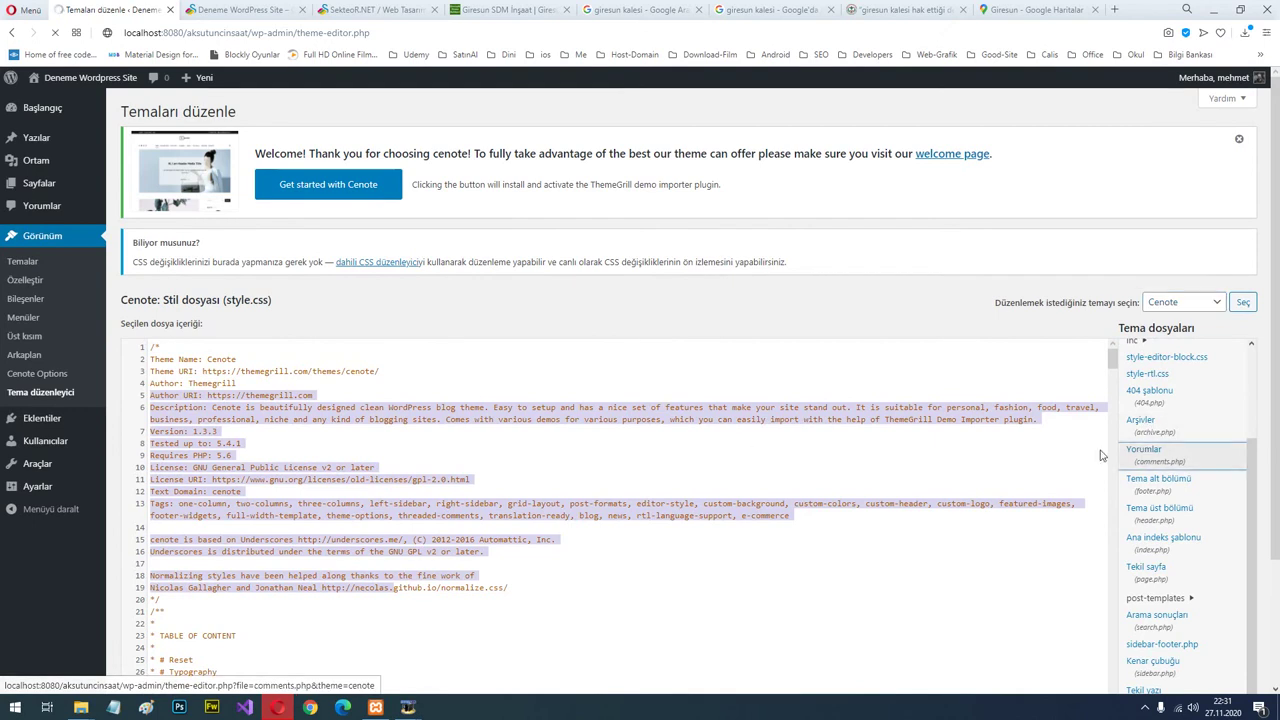
pyautogui.moveTo(175, 356); pyautogui.dragTo(312, 643)
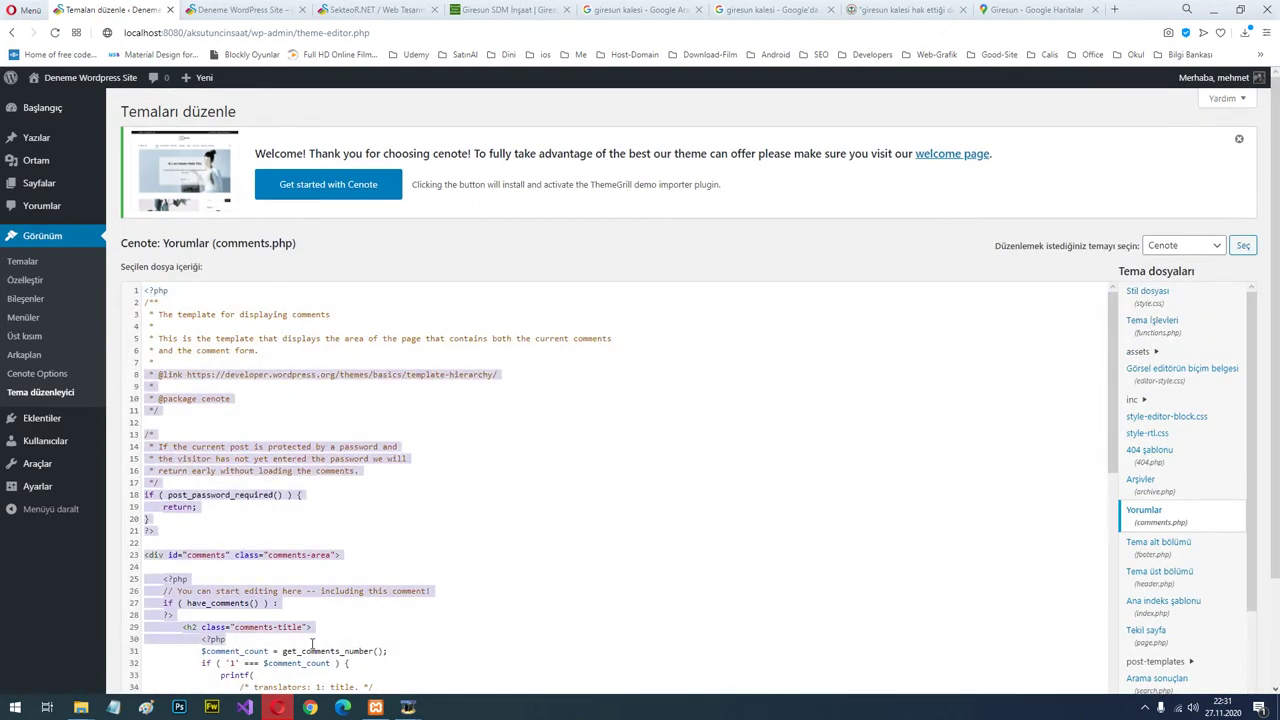
pyautogui.click(566, 543)
pyautogui.click(562, 504)
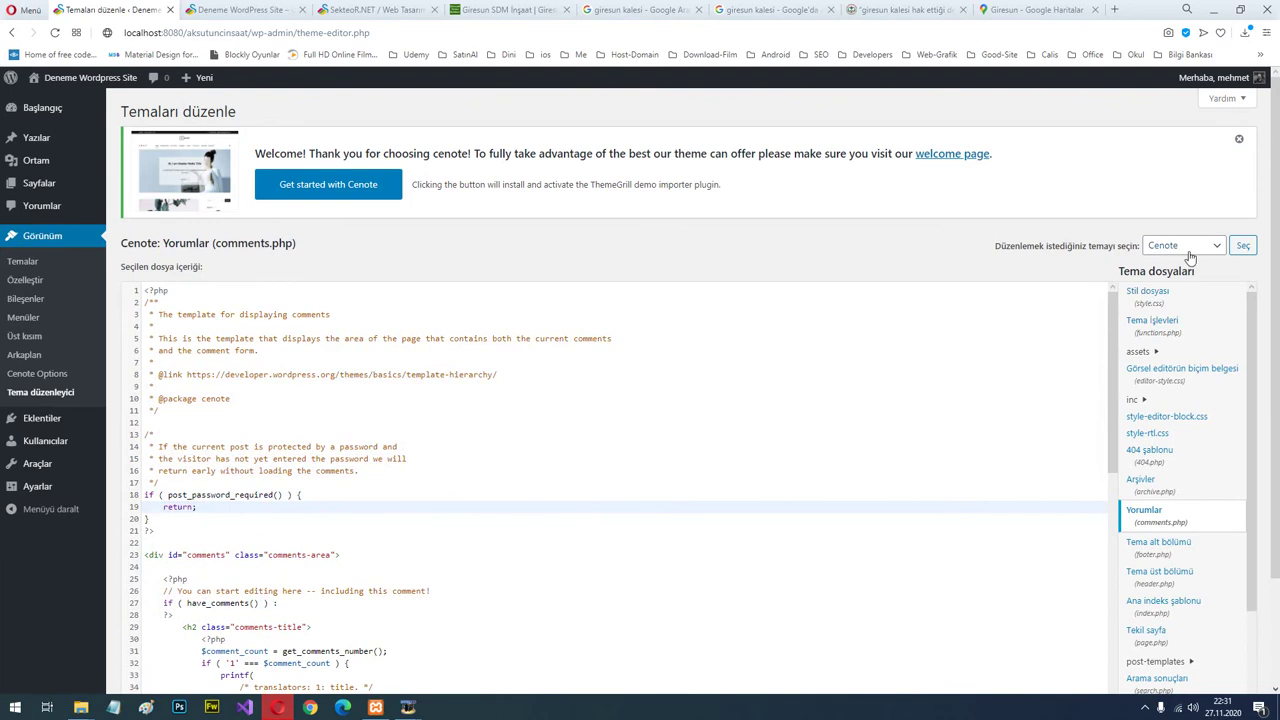
pyautogui.moveTo(45, 428)
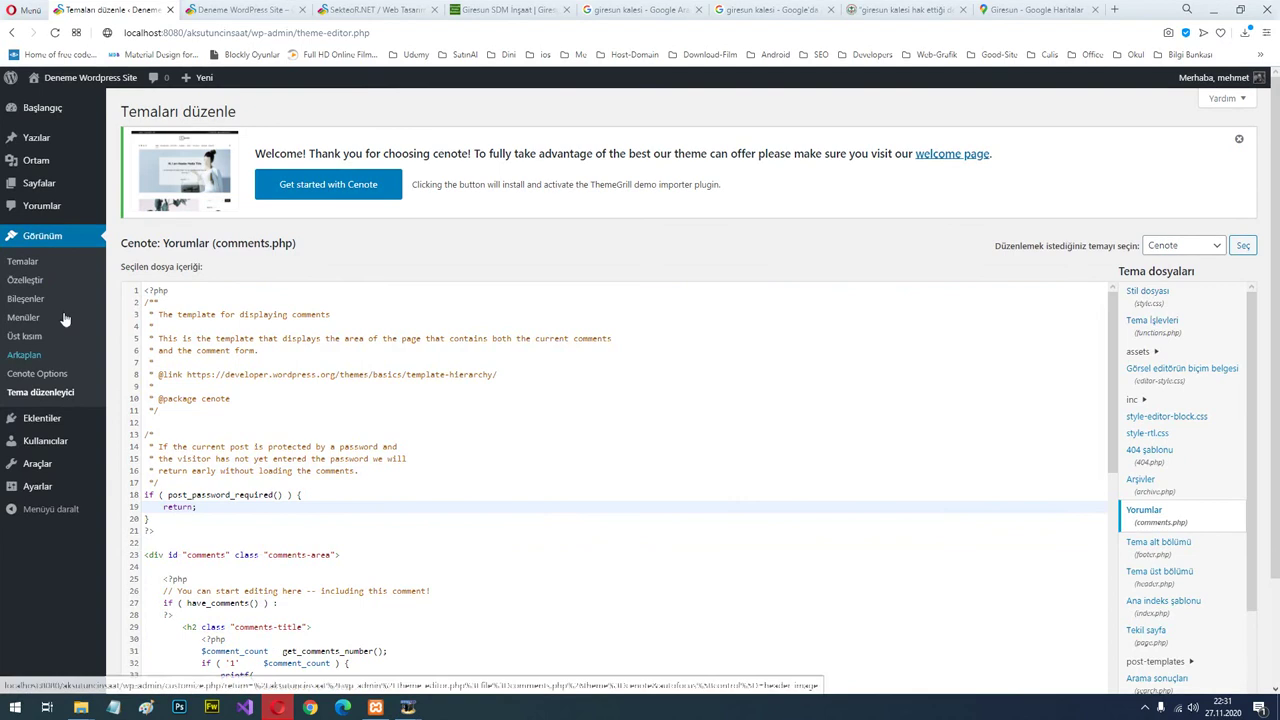
pyautogui.click(57, 238)
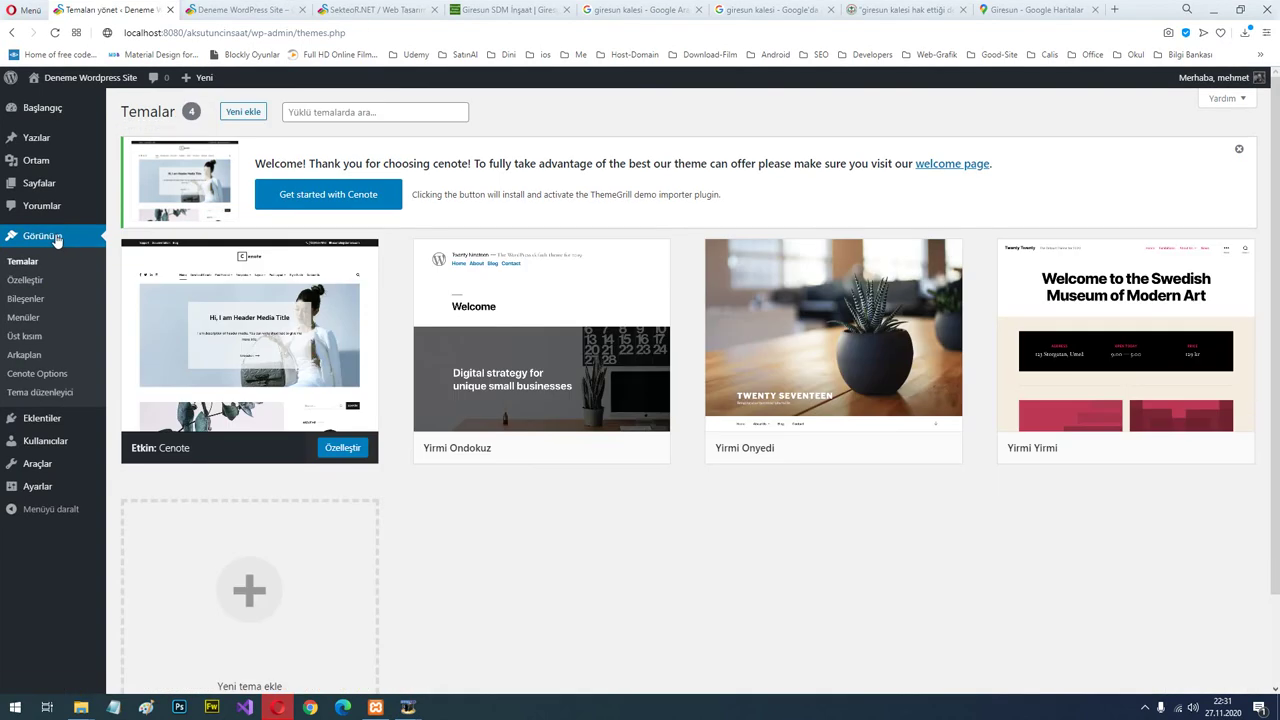